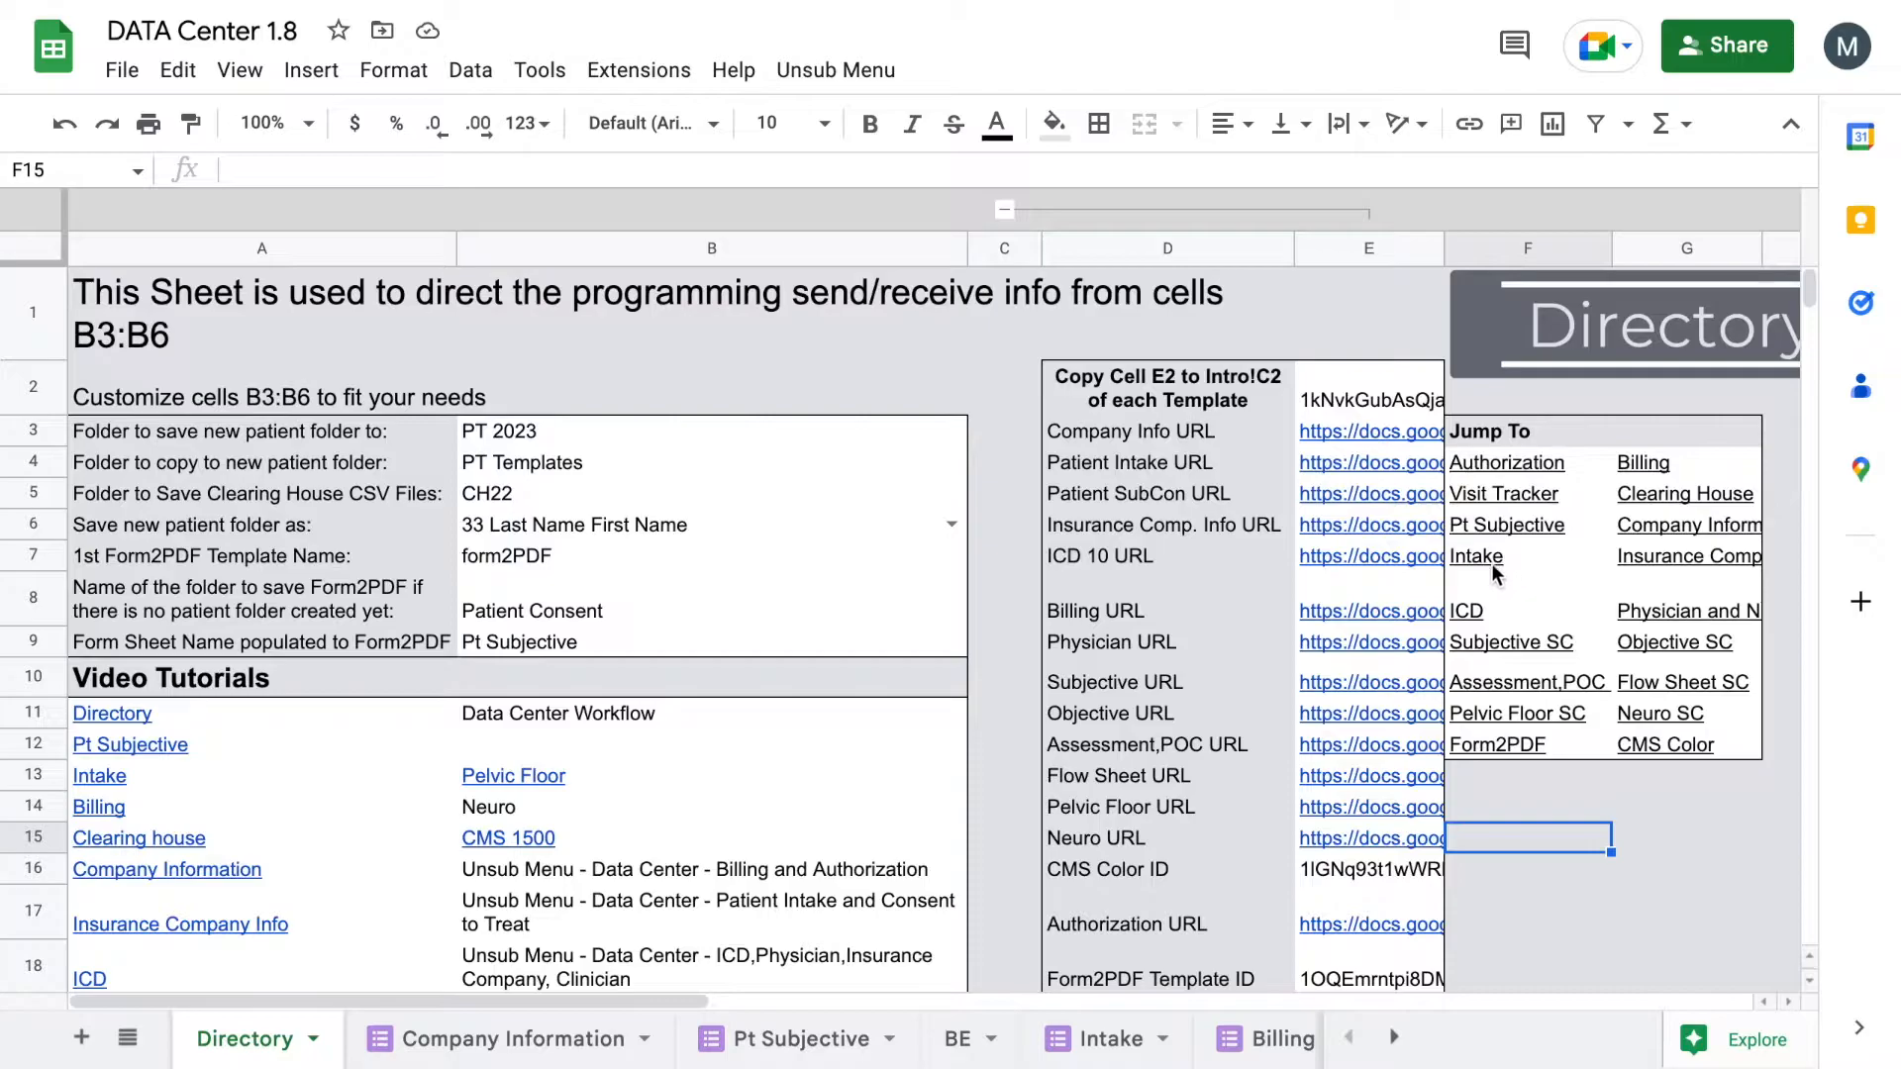
Step: Confirm that cell B3 on the Directory sheet names PT 2023 as the new-patient folder
left_click(1491, 561)
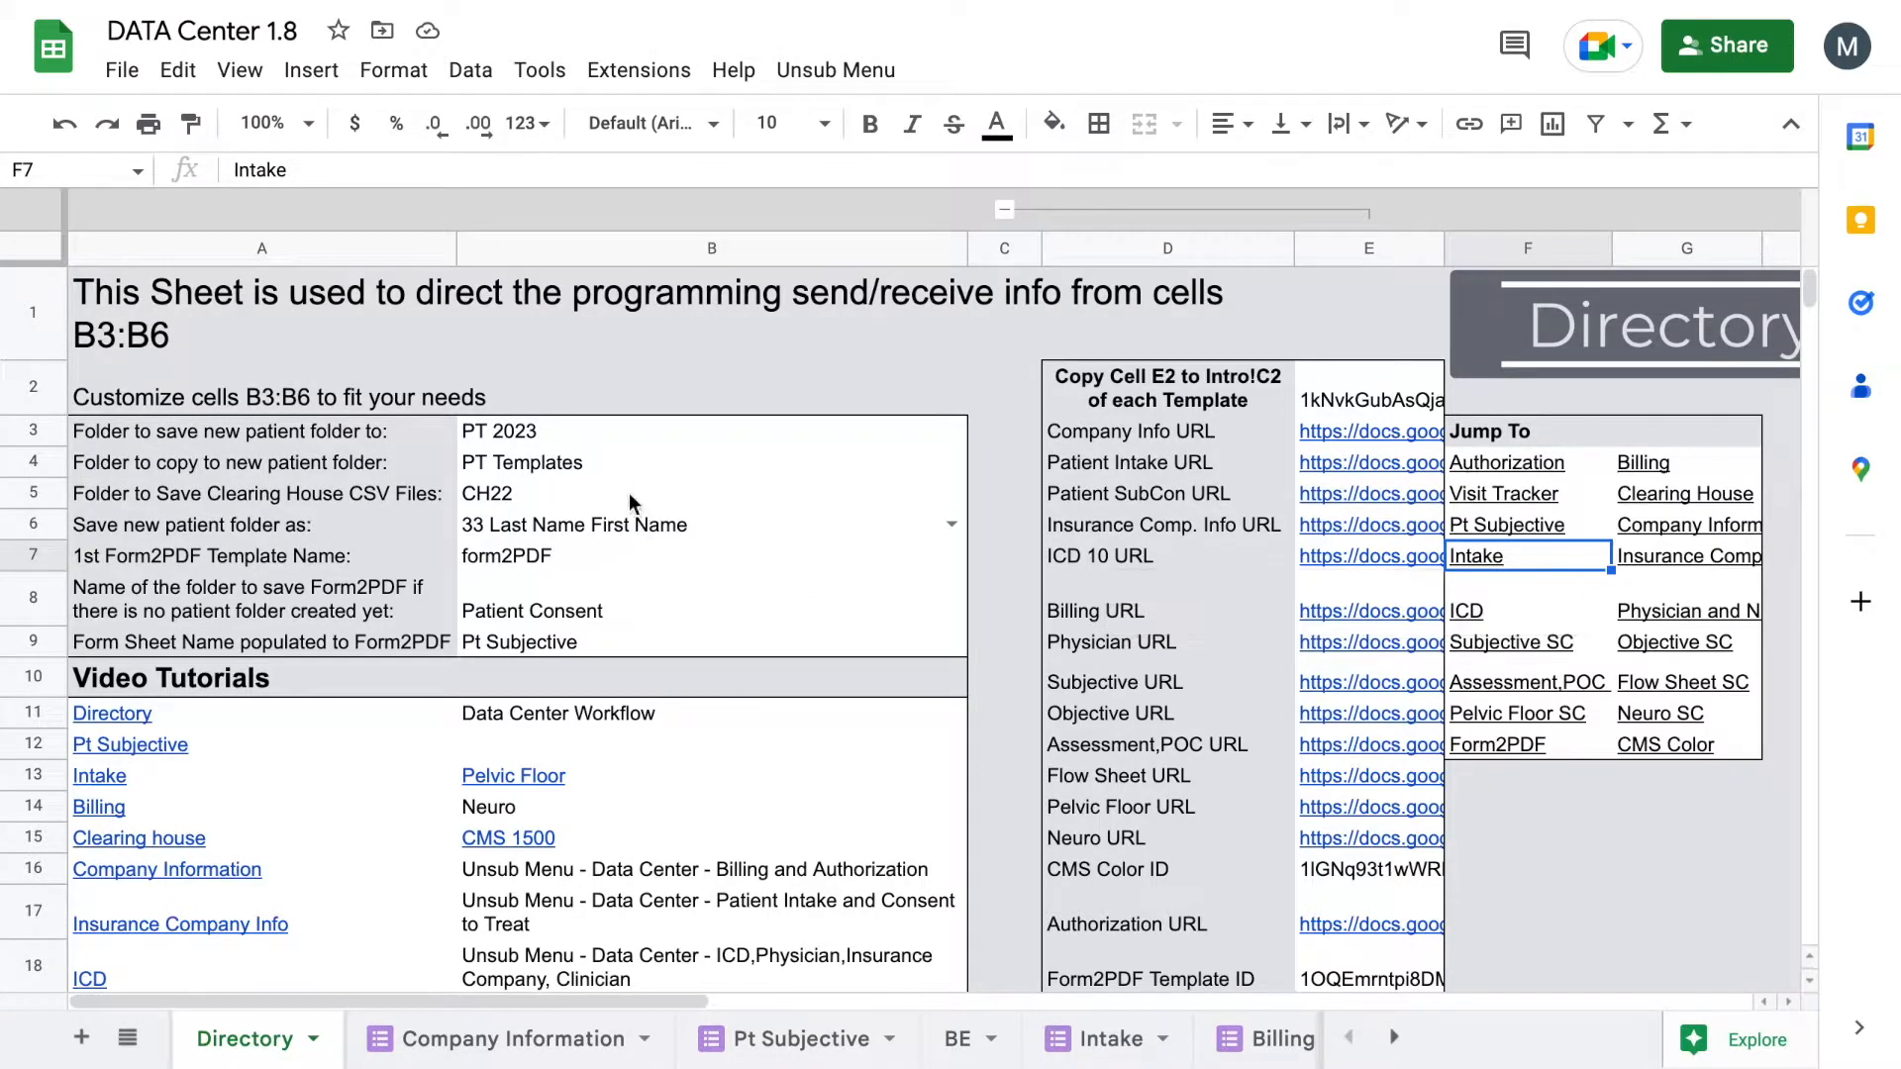
left_click(525, 436)
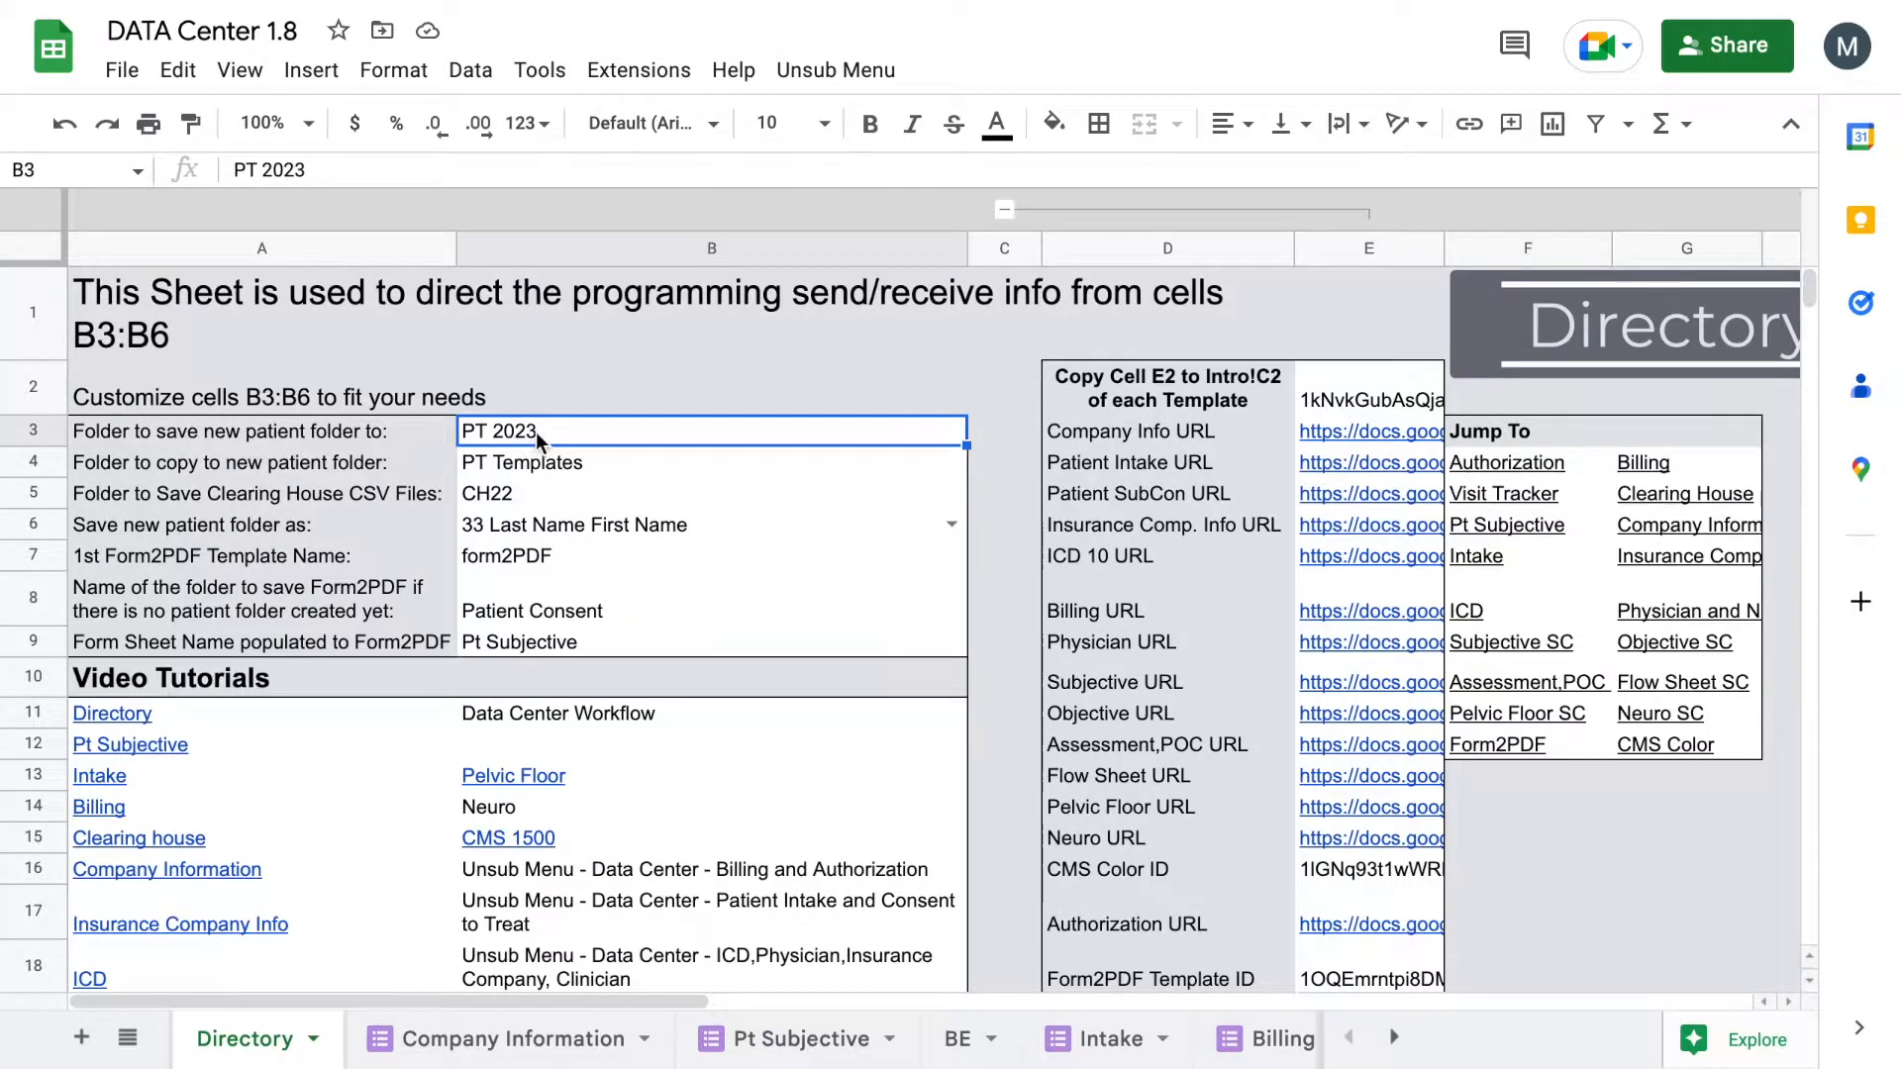
Step: Browse in Drive from Patients into PT 2023 to review its four patient subfolders
left_click(929, 2)
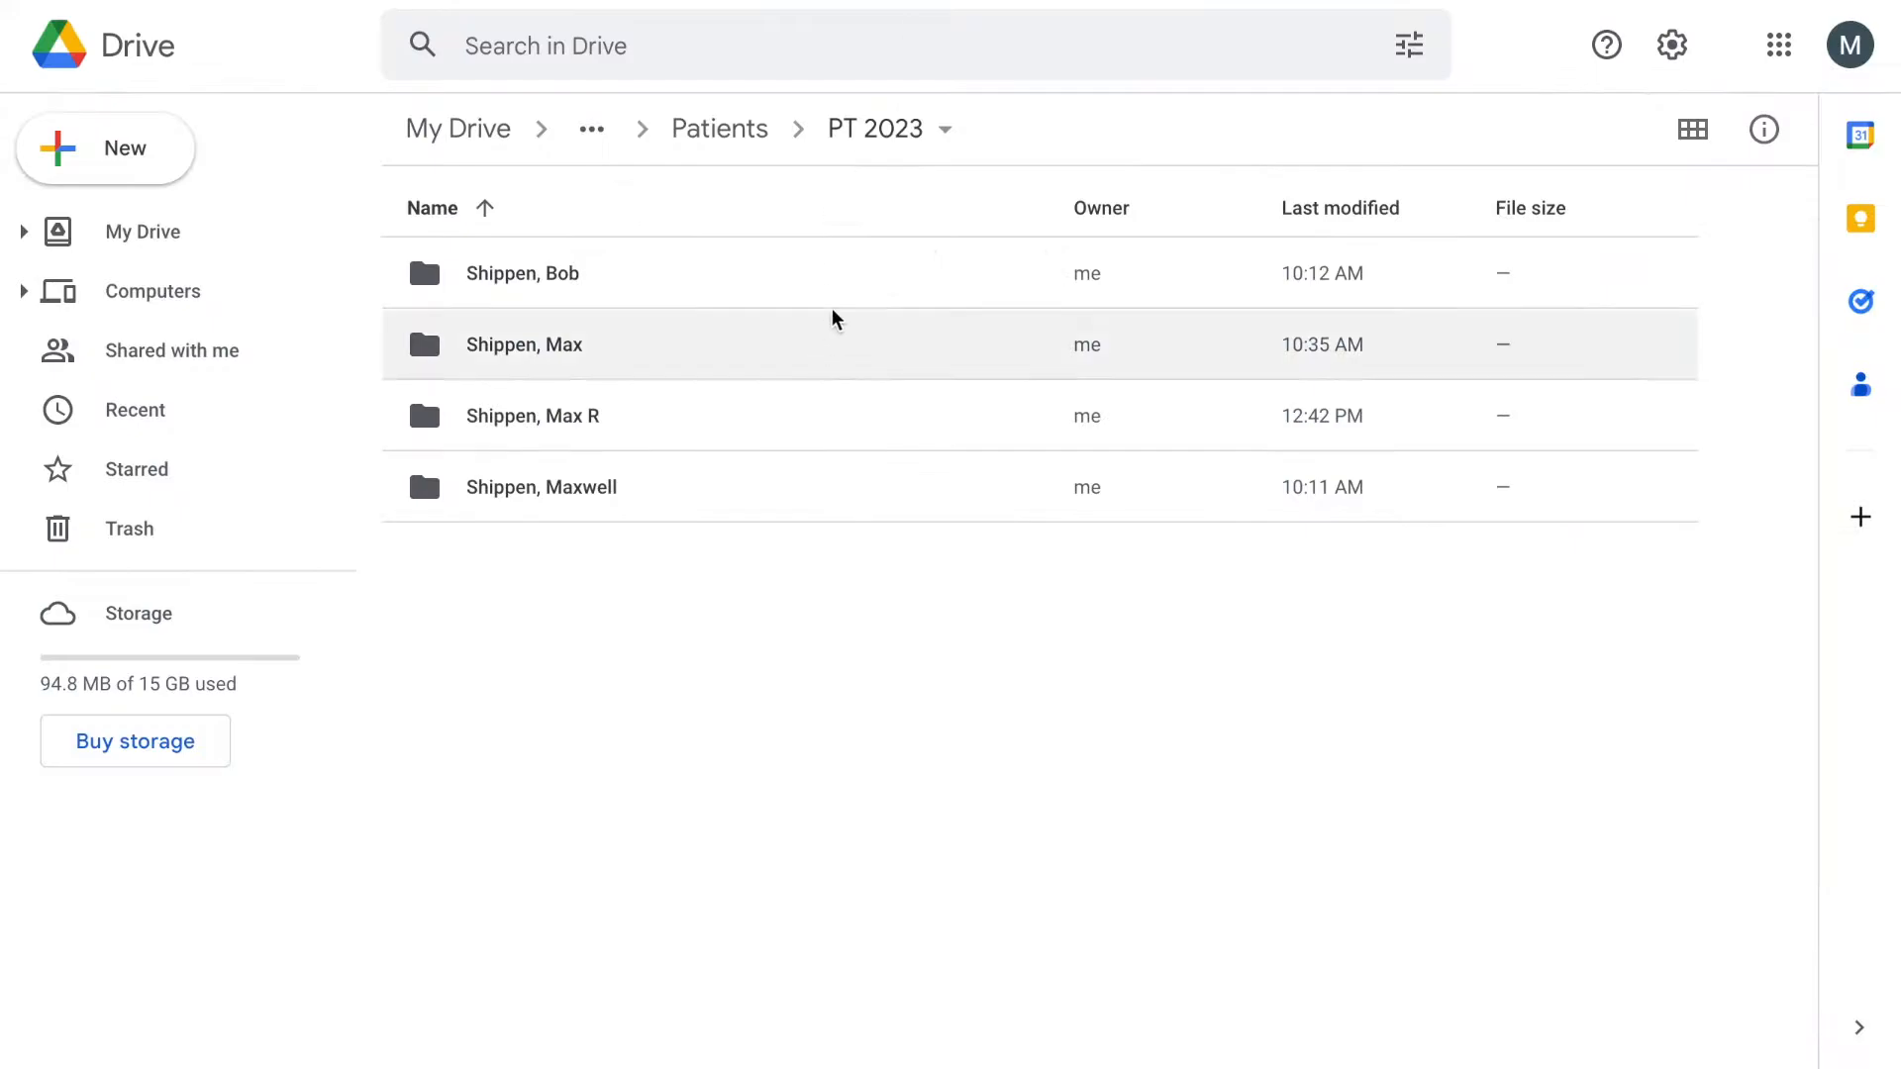
left_click(739, 130)
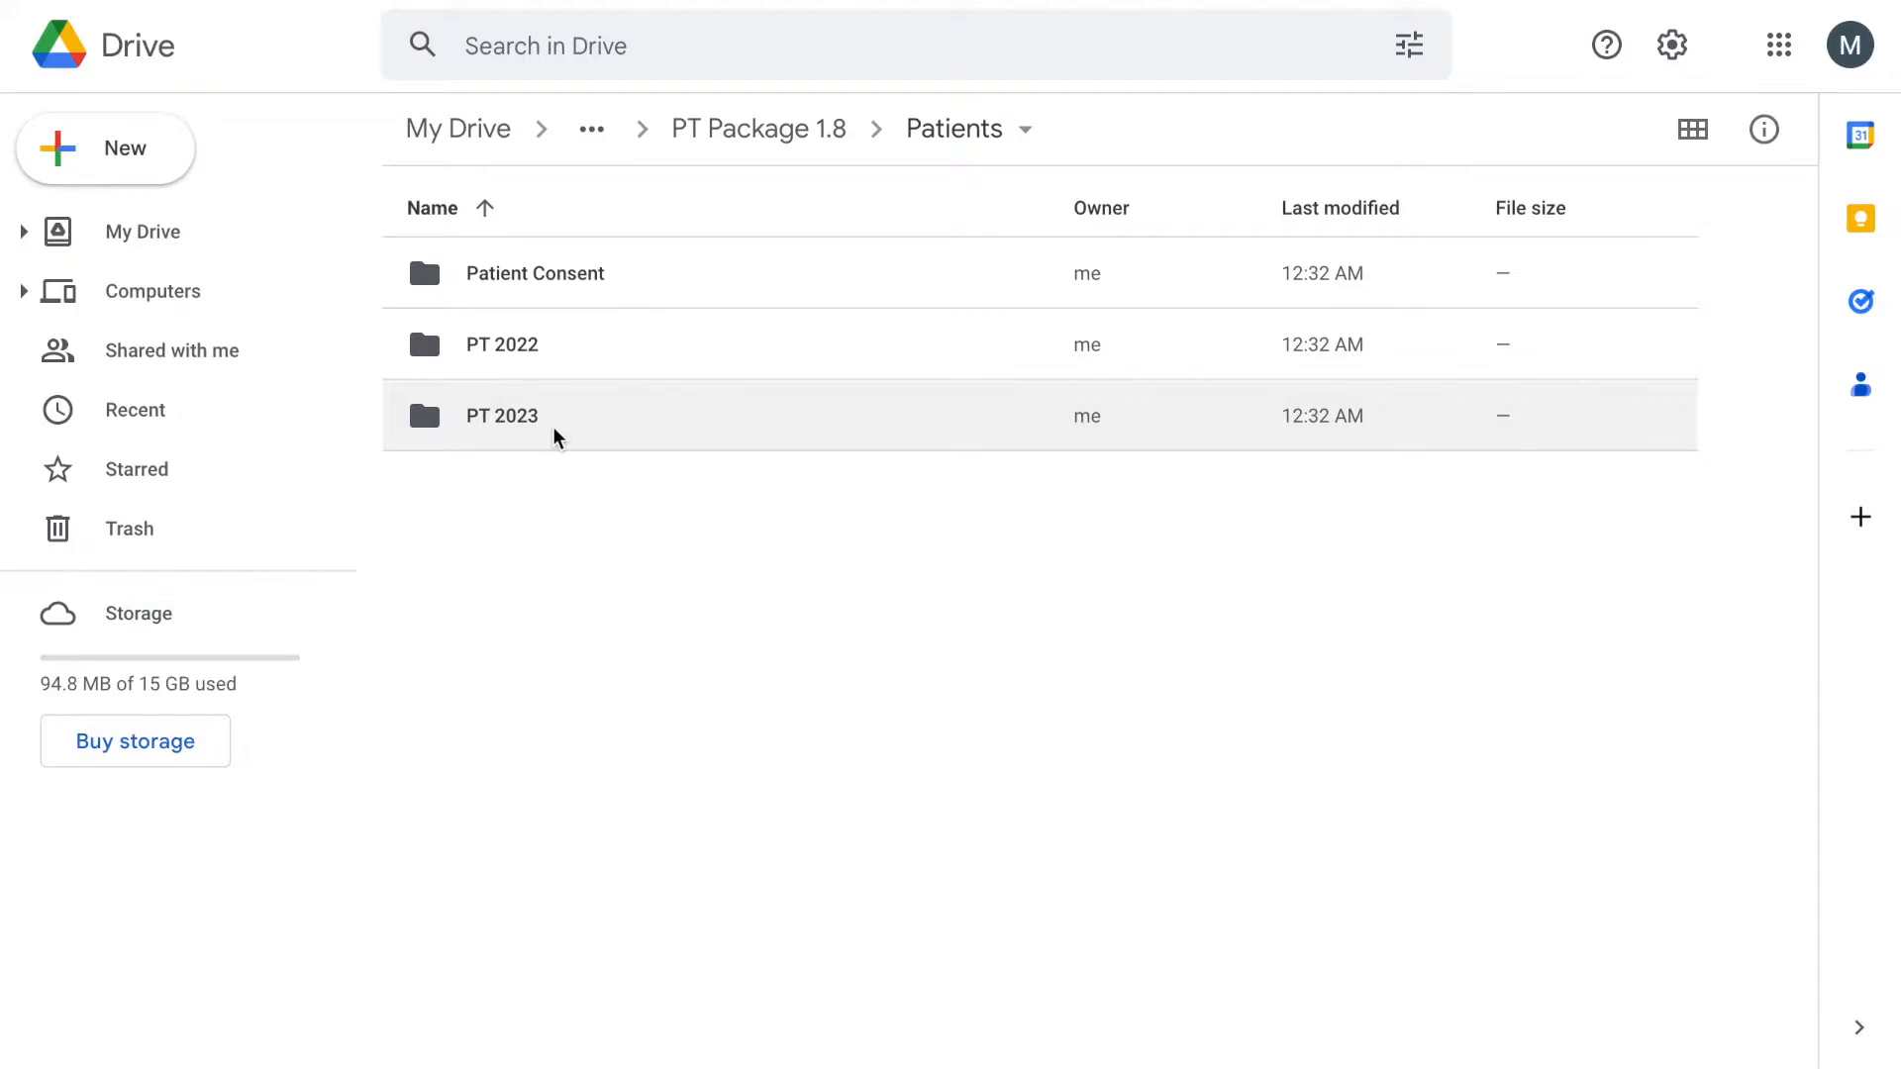
double_click(573, 416)
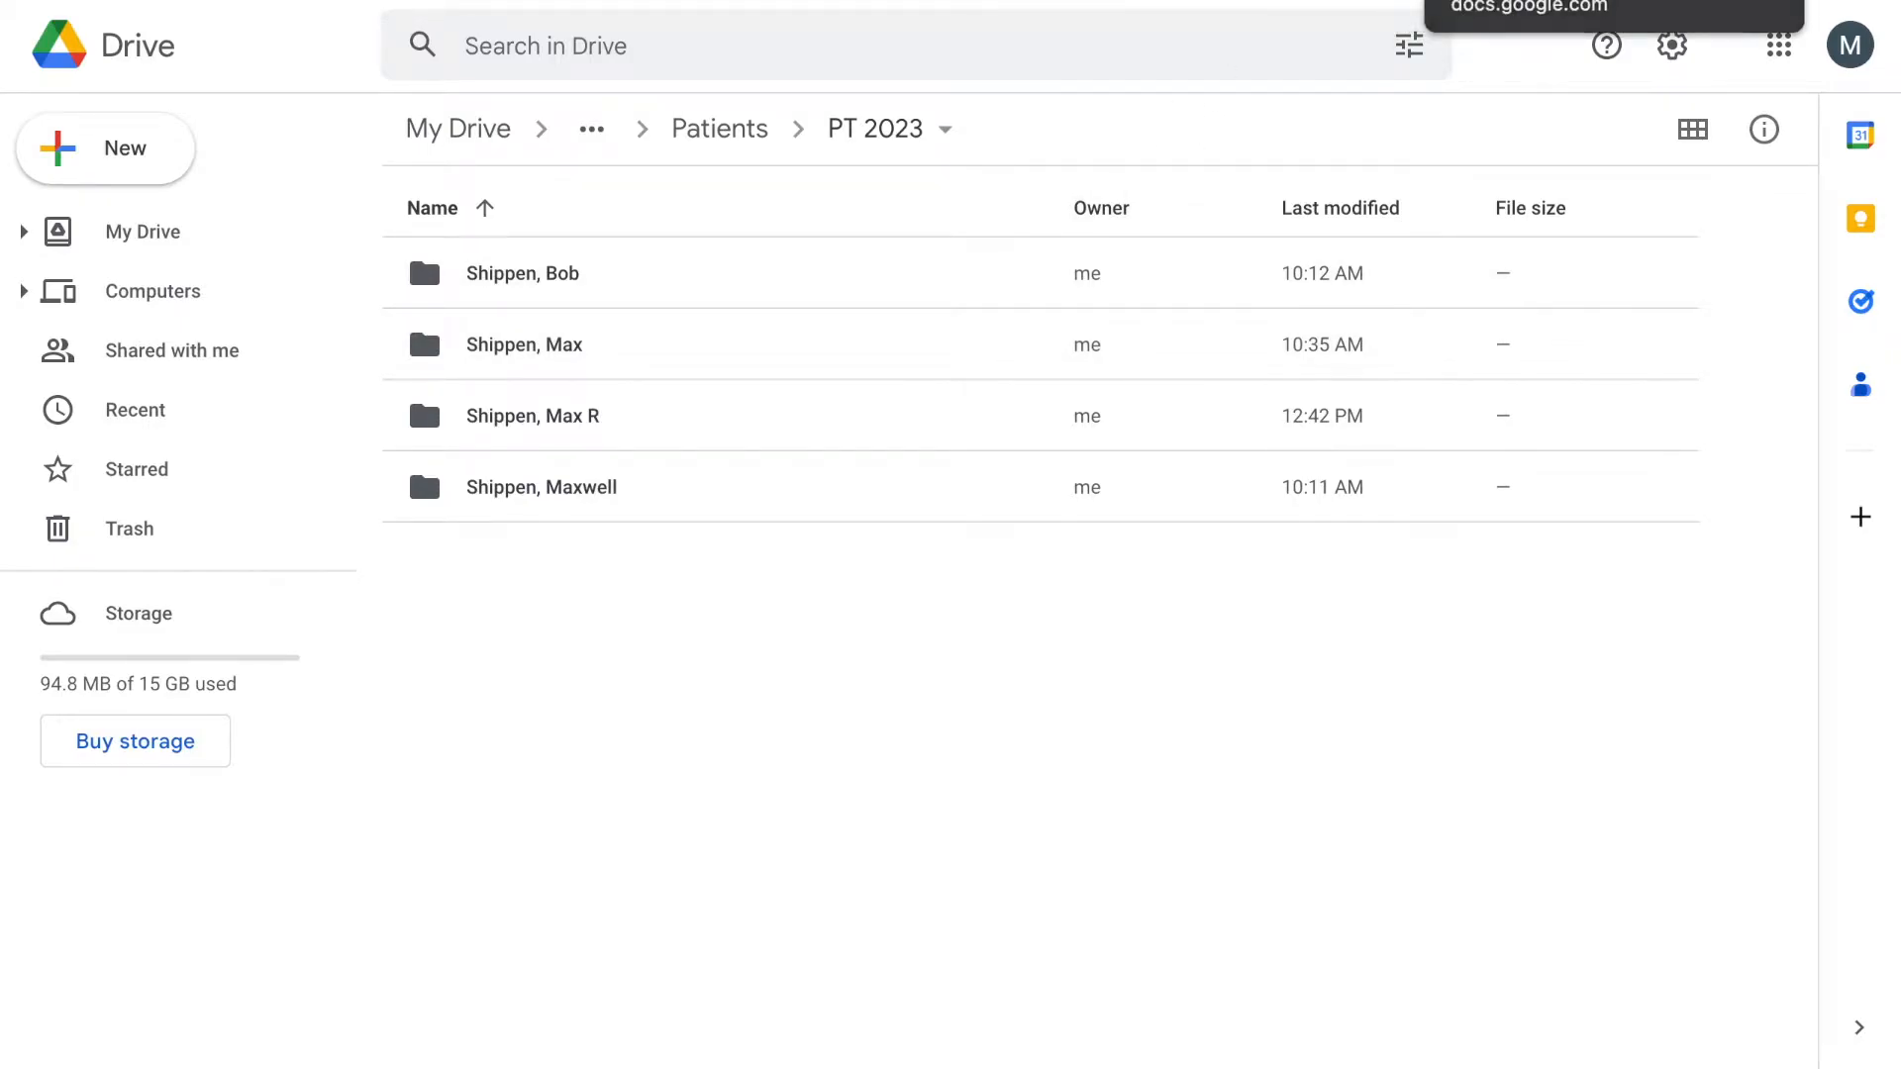
left_click(1515, 0)
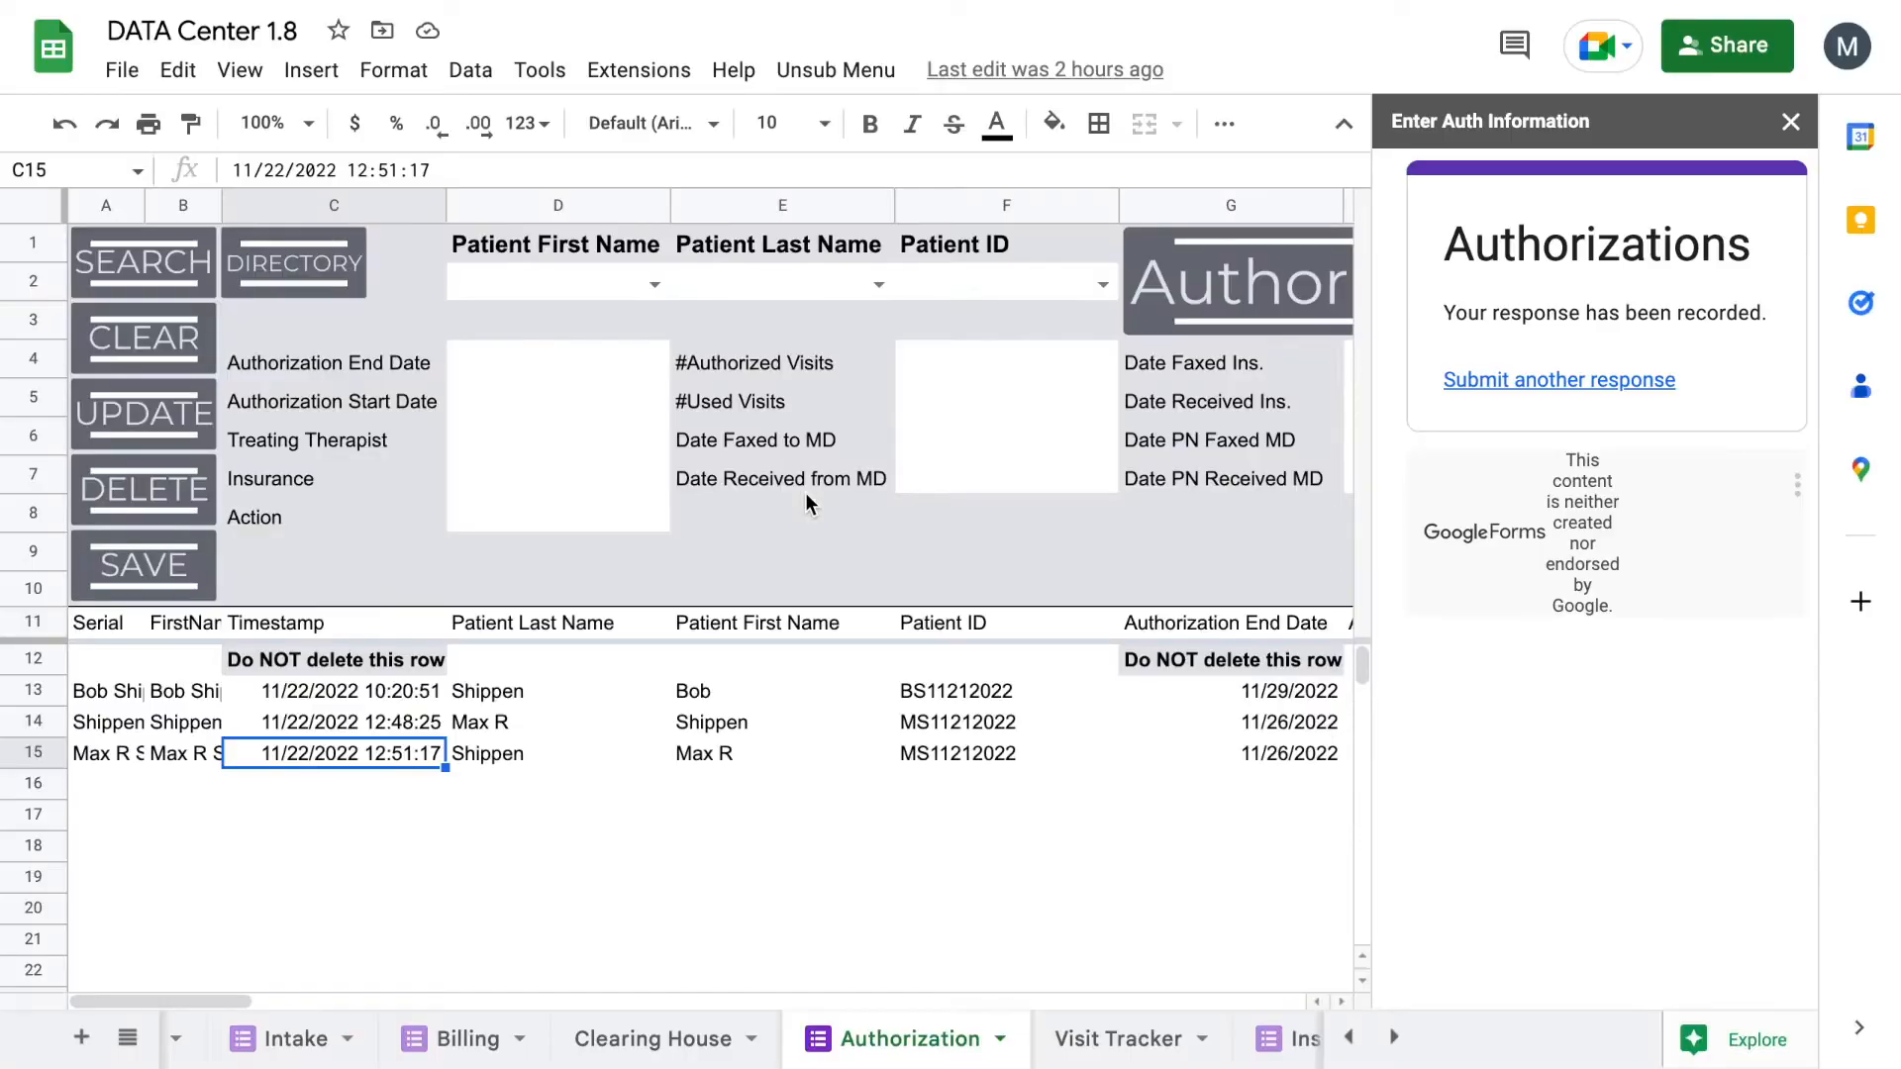
Step: Close the Enter Auth Information sidebar and reach the Intake sheet through the Directory's Jump To link
left_click(1790, 121)
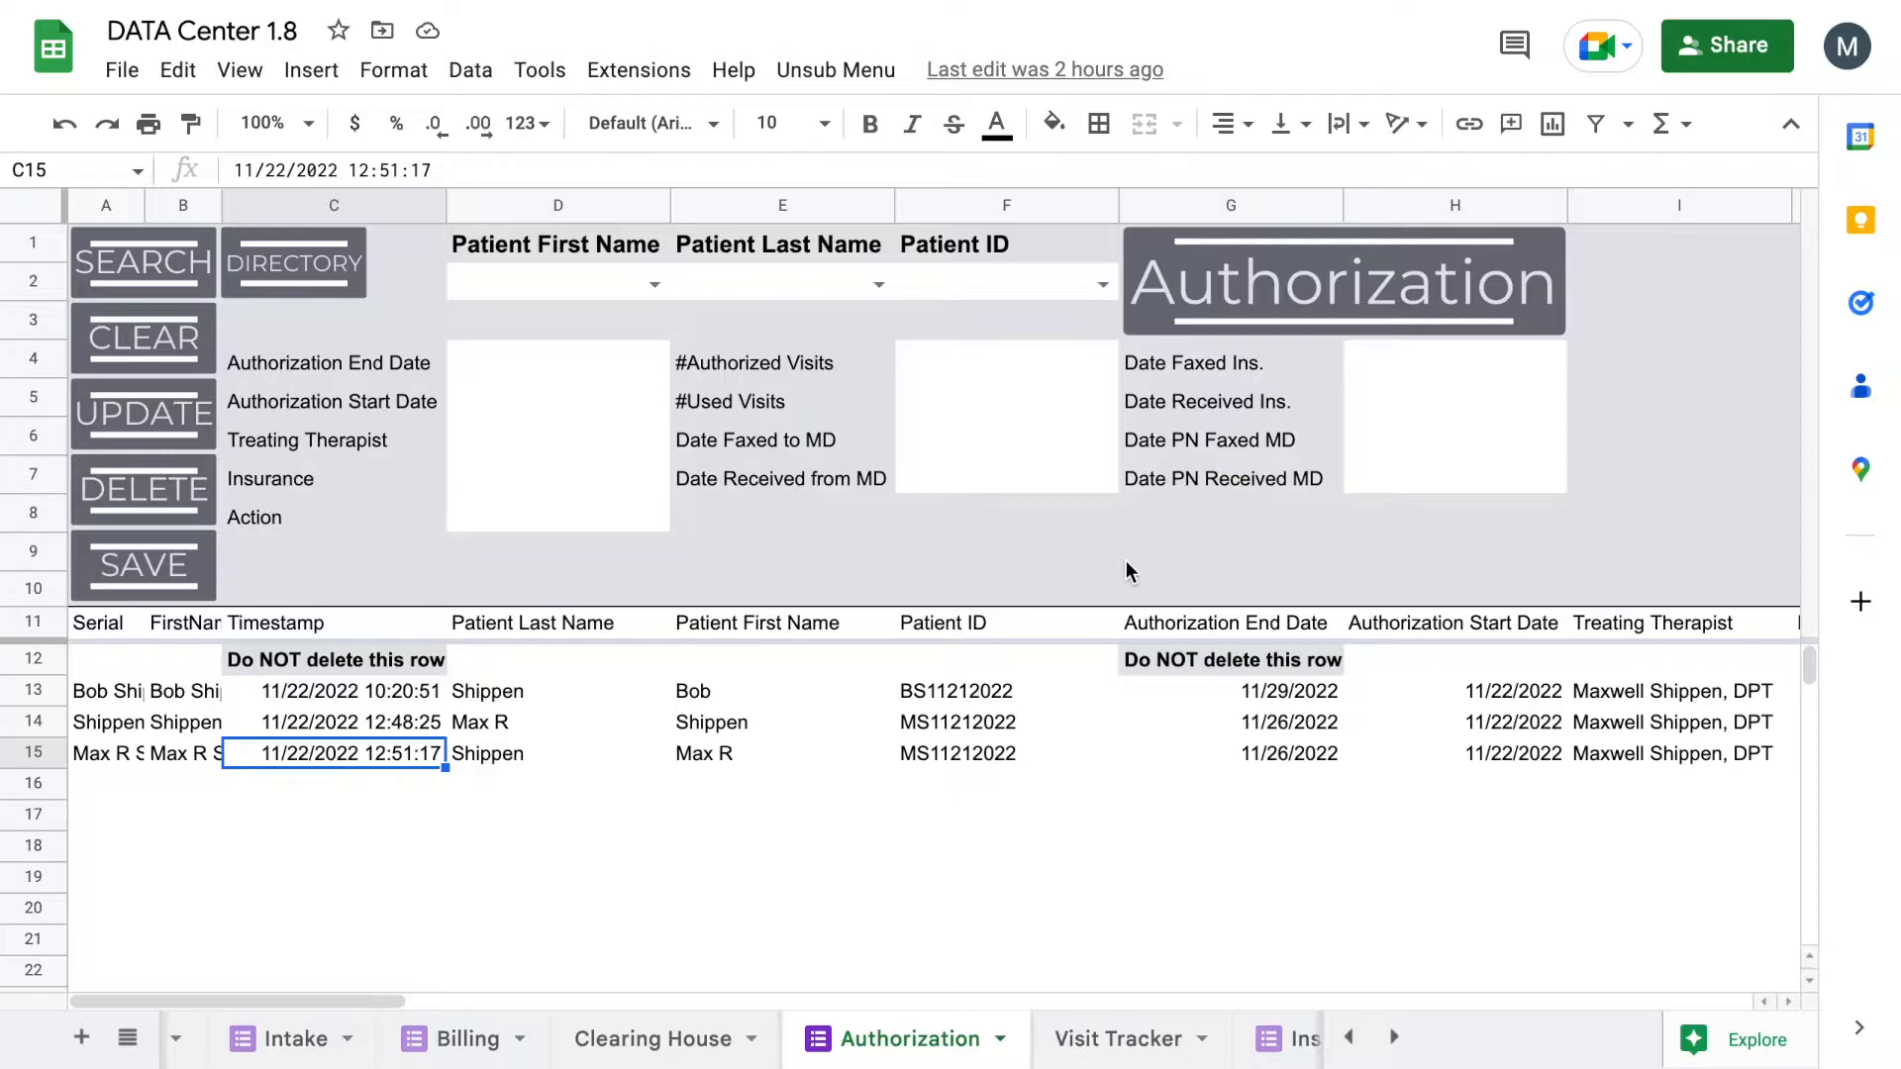
left_click(294, 1040)
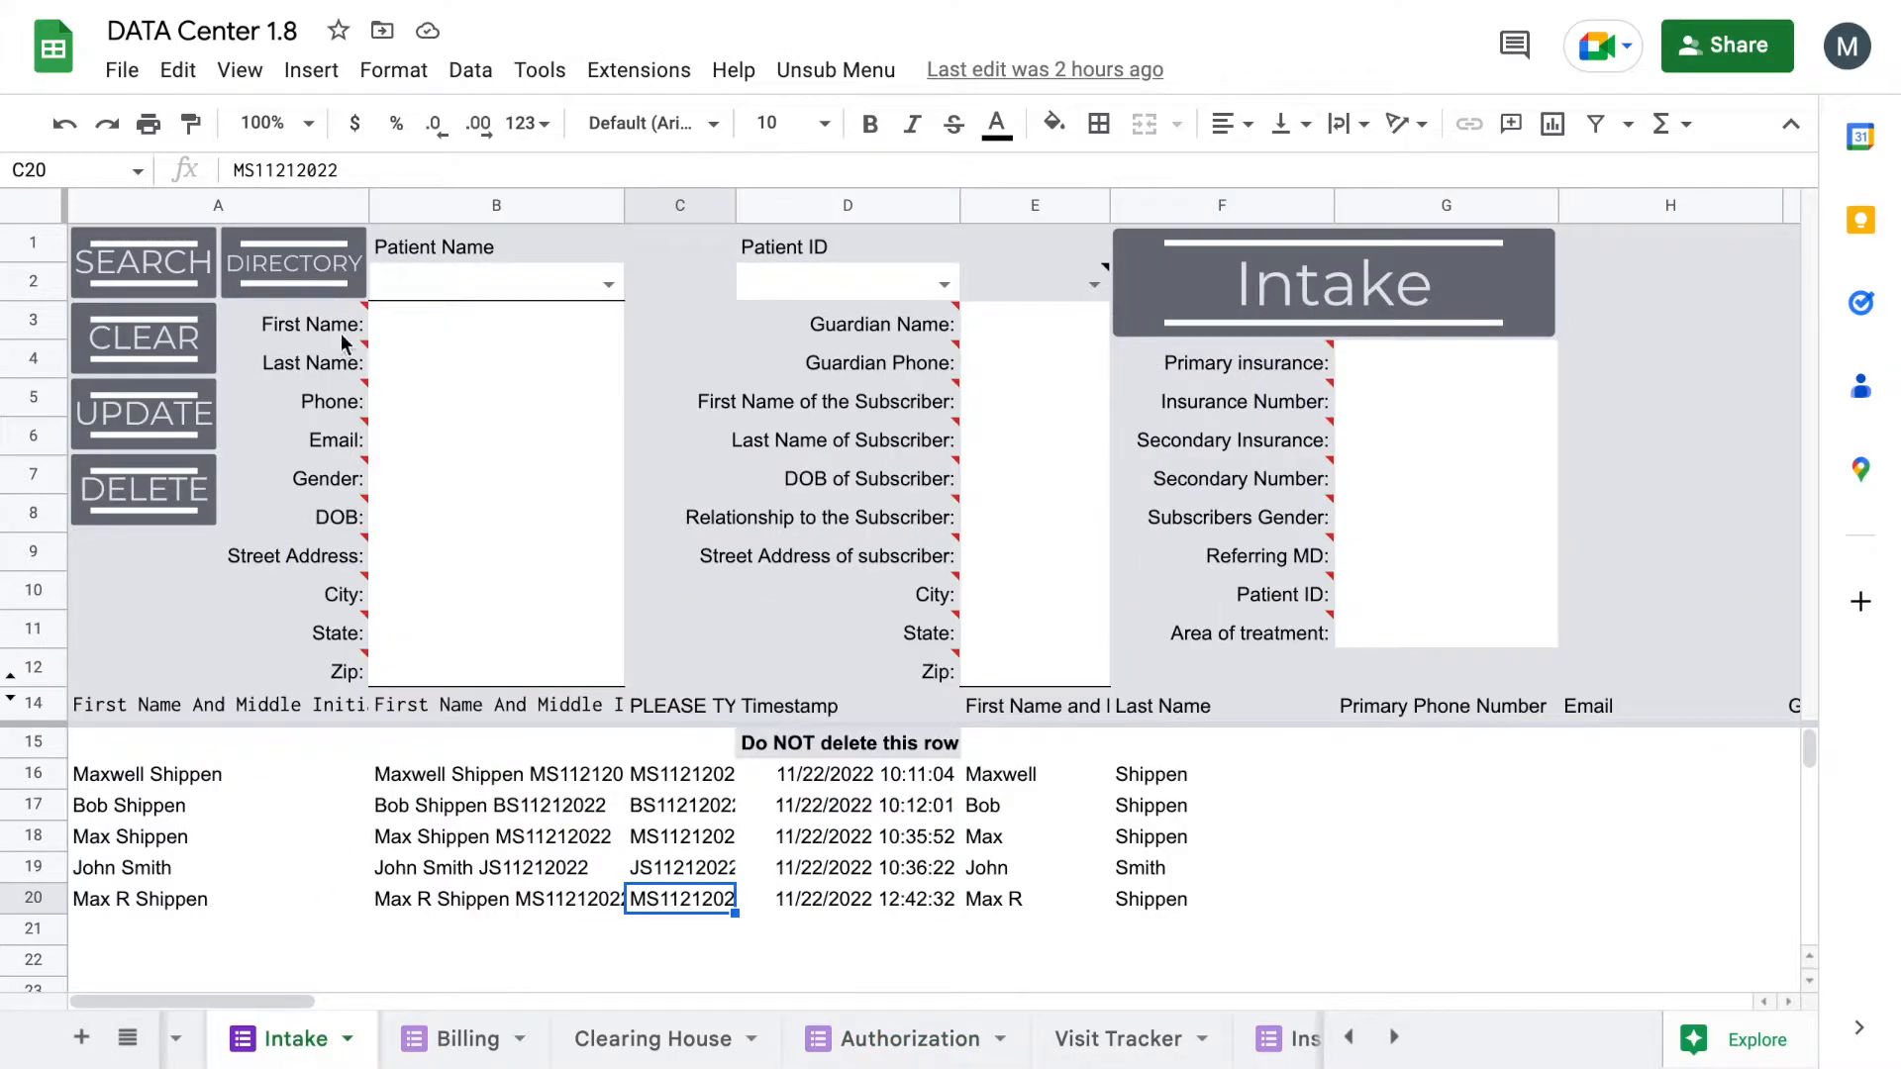
left_click(299, 259)
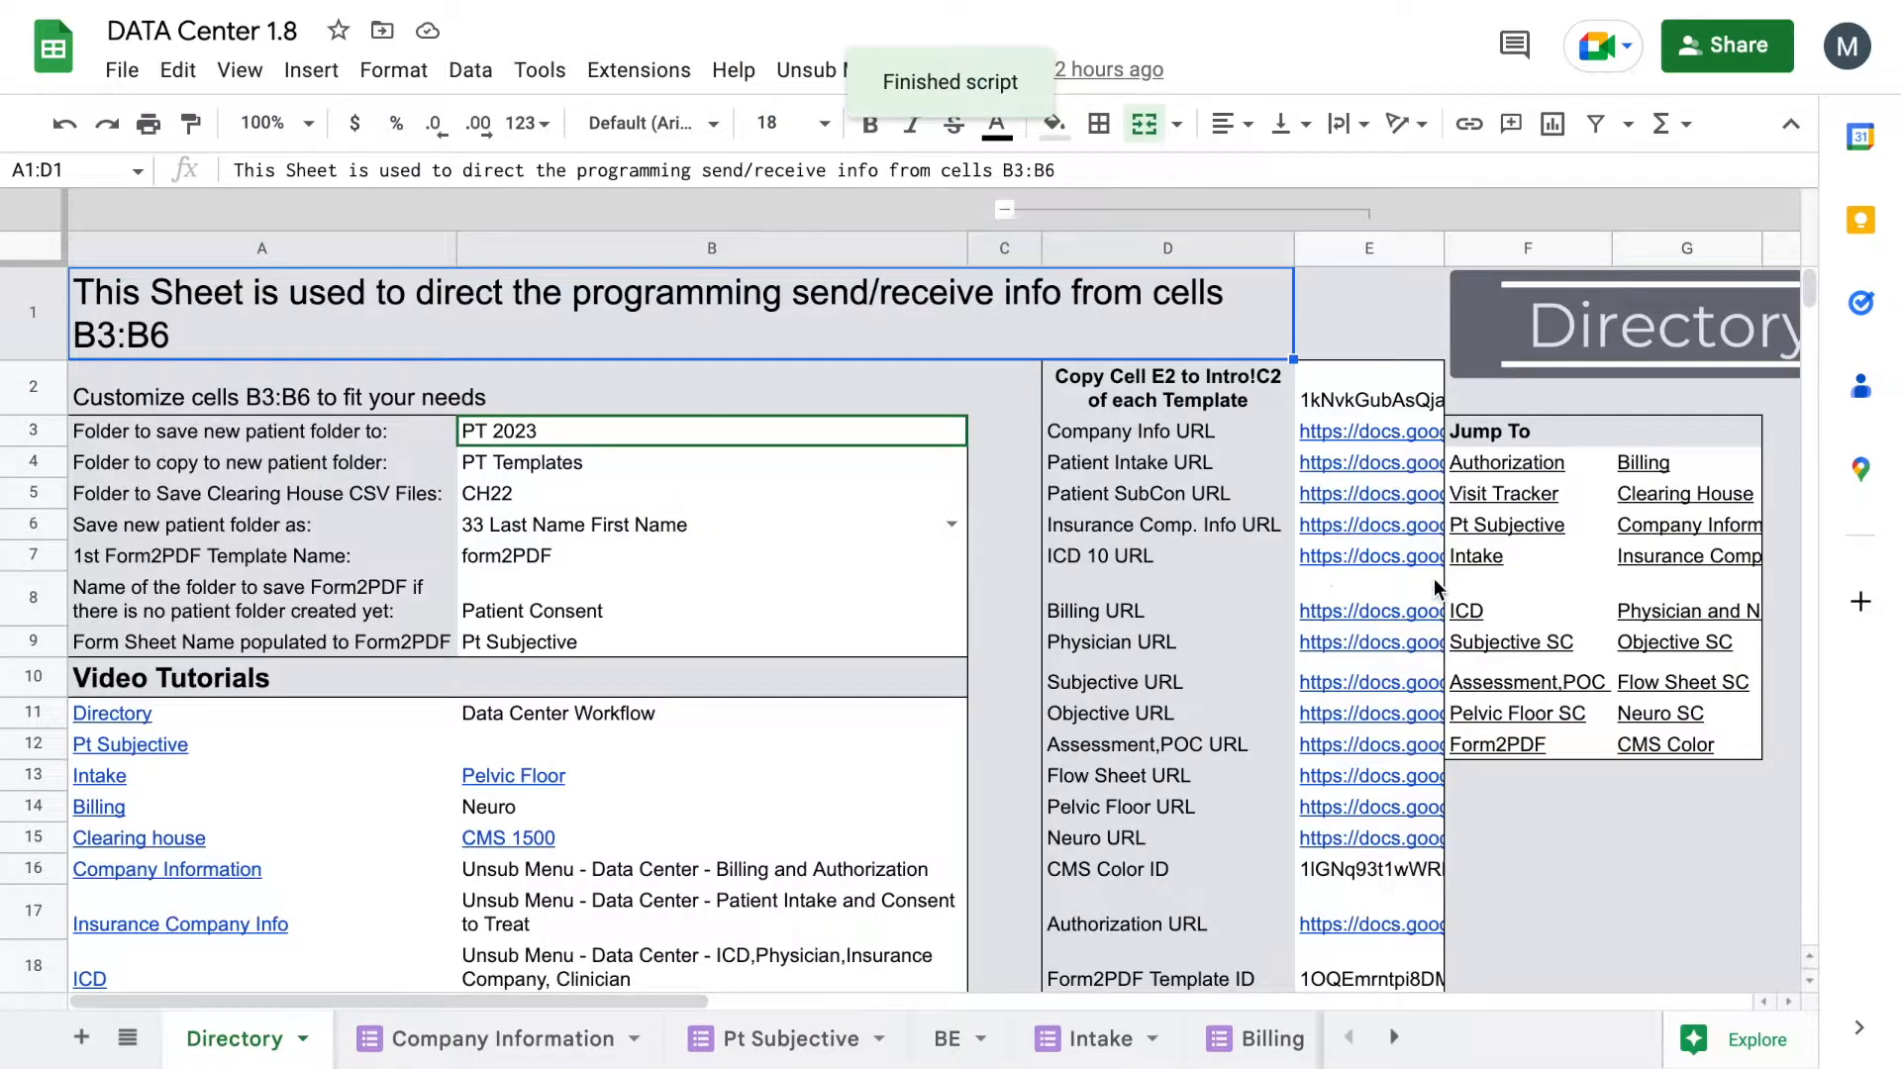
left_click(1491, 556)
left_click(1198, 604)
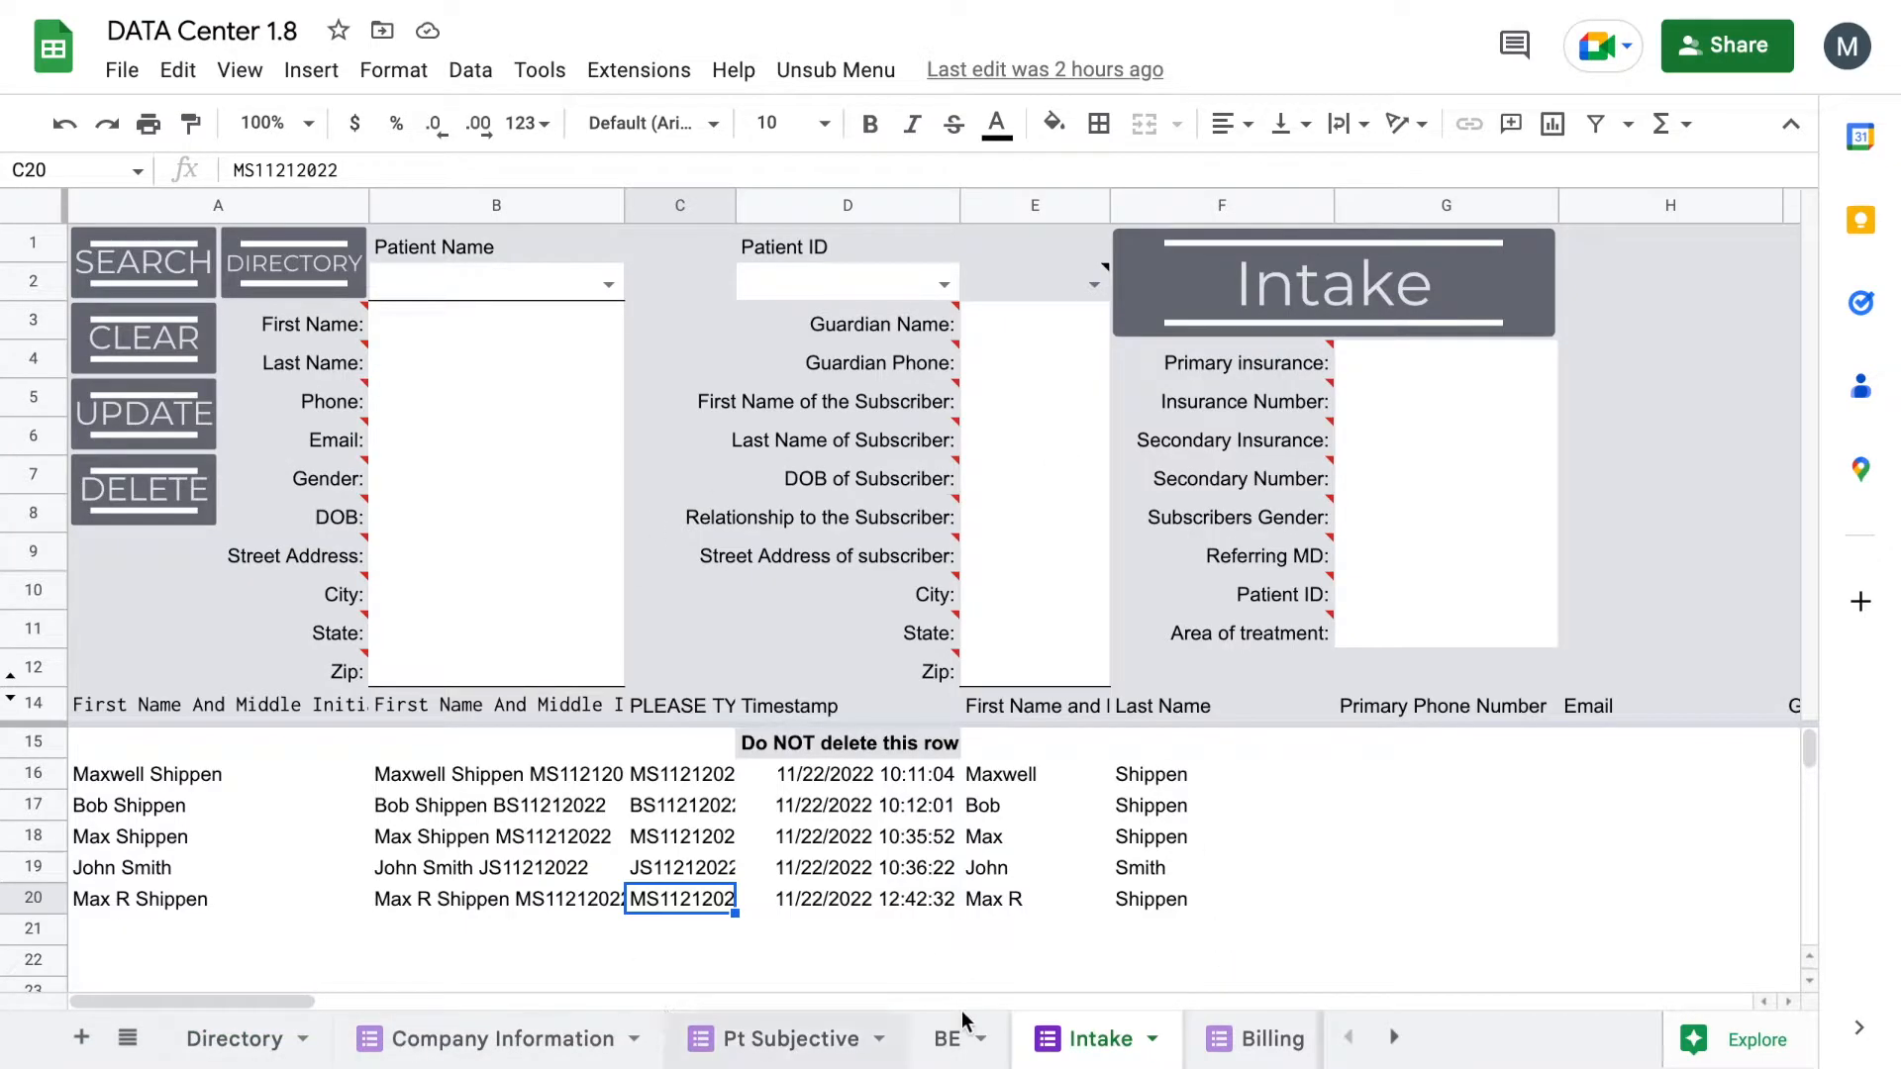
scroll(946, 1048, "down", 3)
scroll(945, 1047, "down", 3)
scroll(946, 1047, "up", 5)
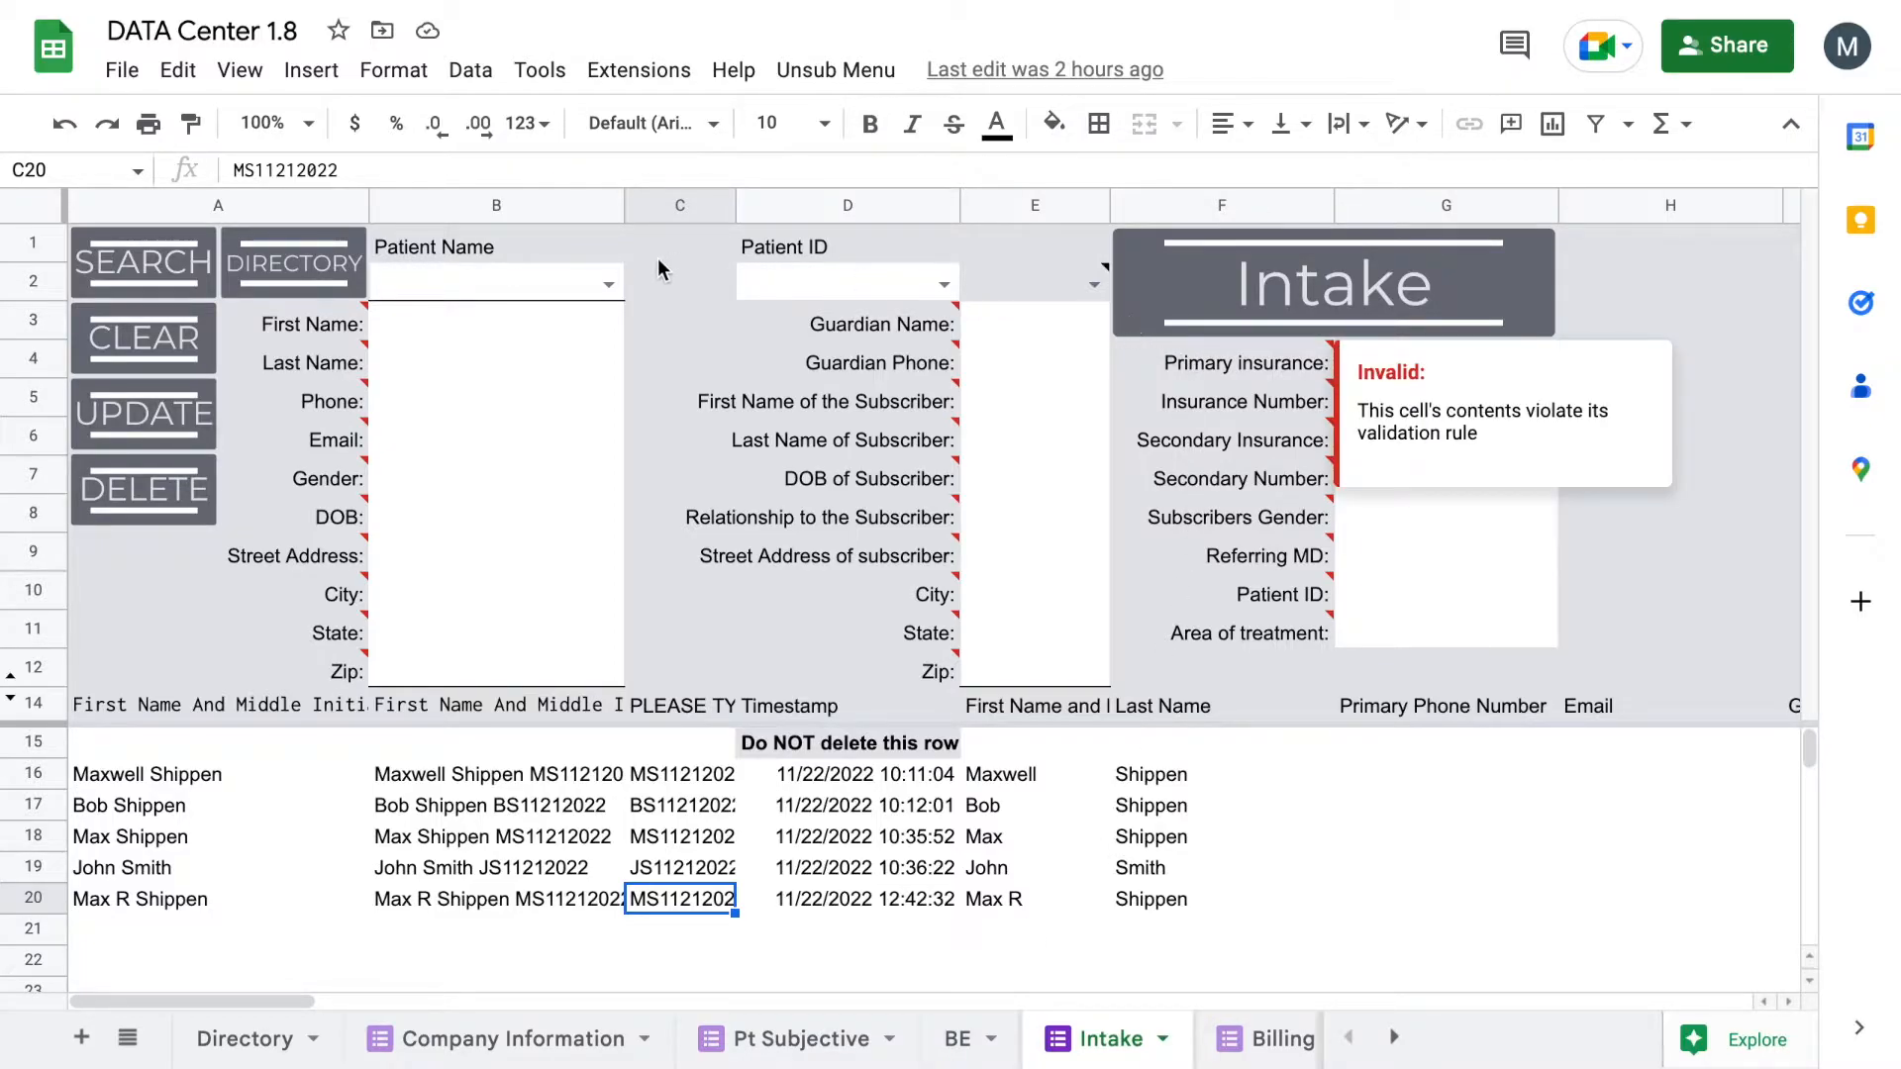
Step: Launch Unsub Menu > Patient Intake and Consent to Treat > Patient Intake and focus First Name
left_click(814, 71)
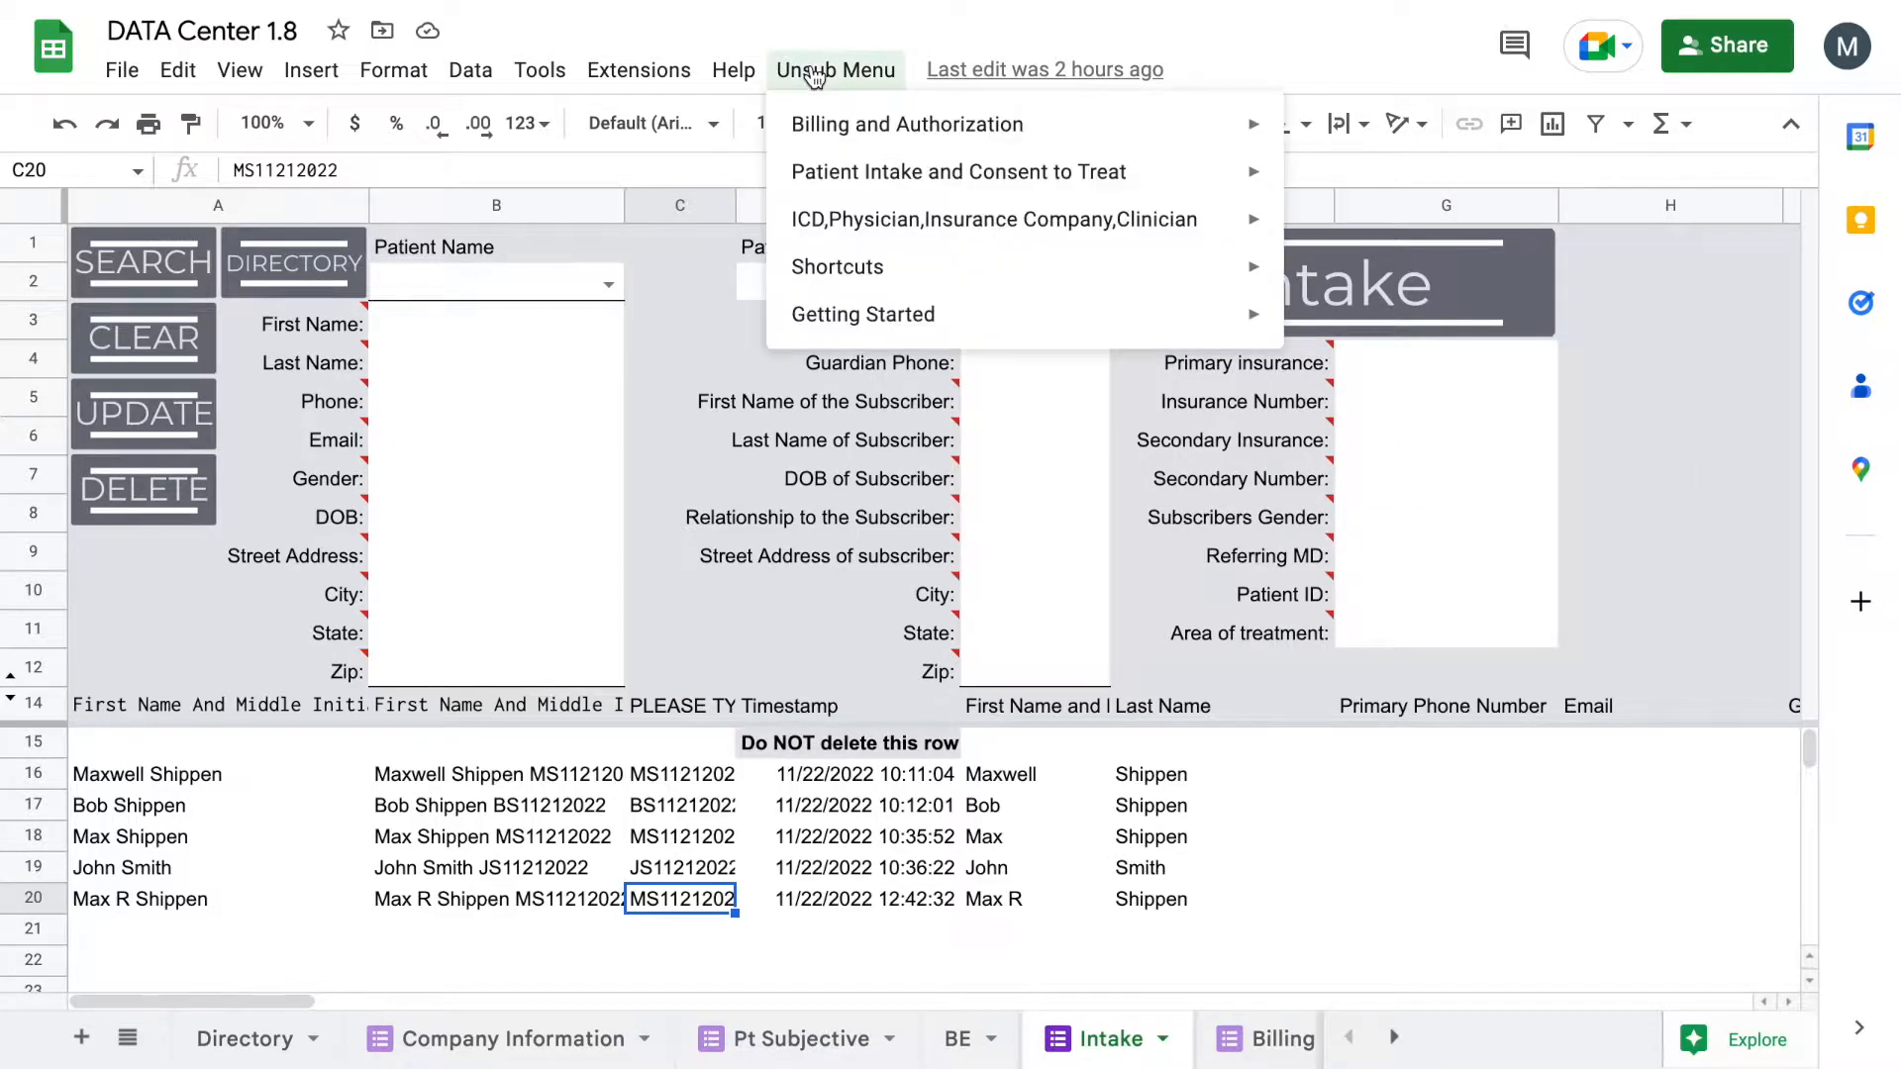
mouse_move(889, 172)
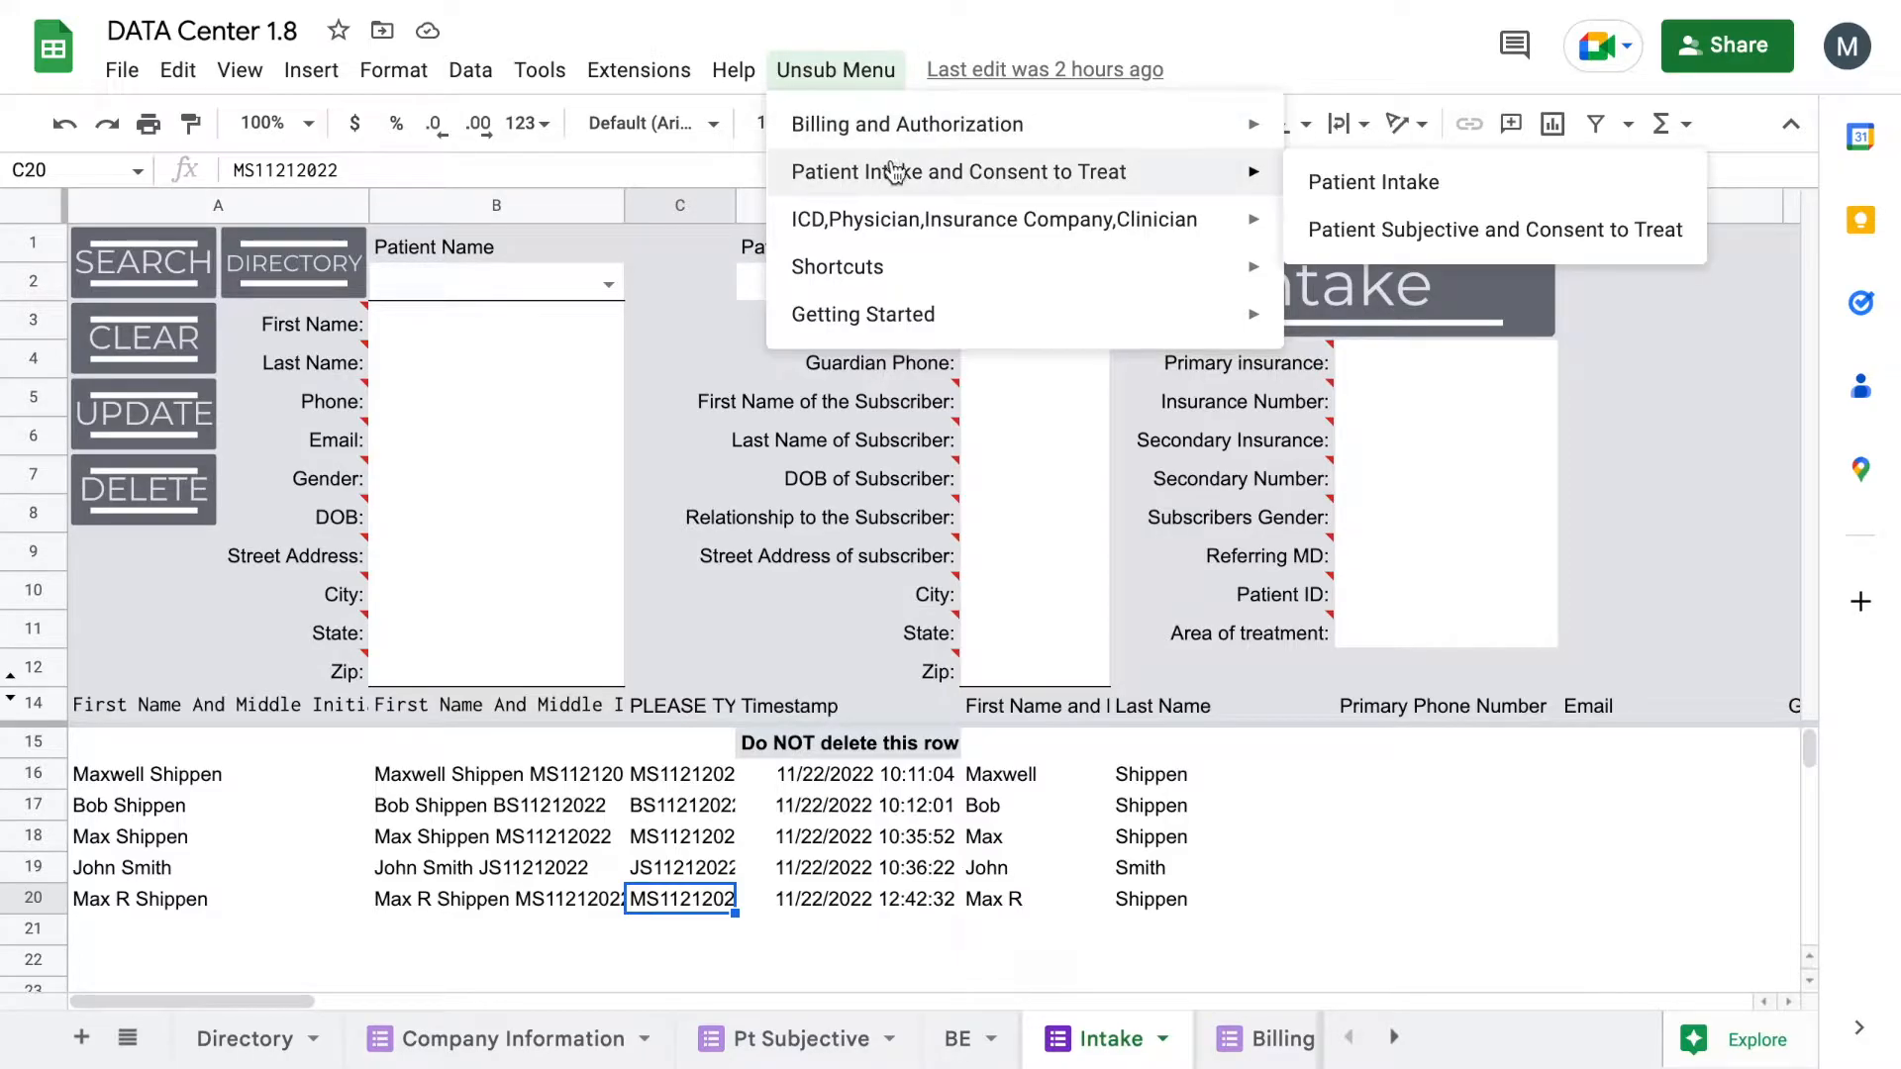
left_click(1475, 193)
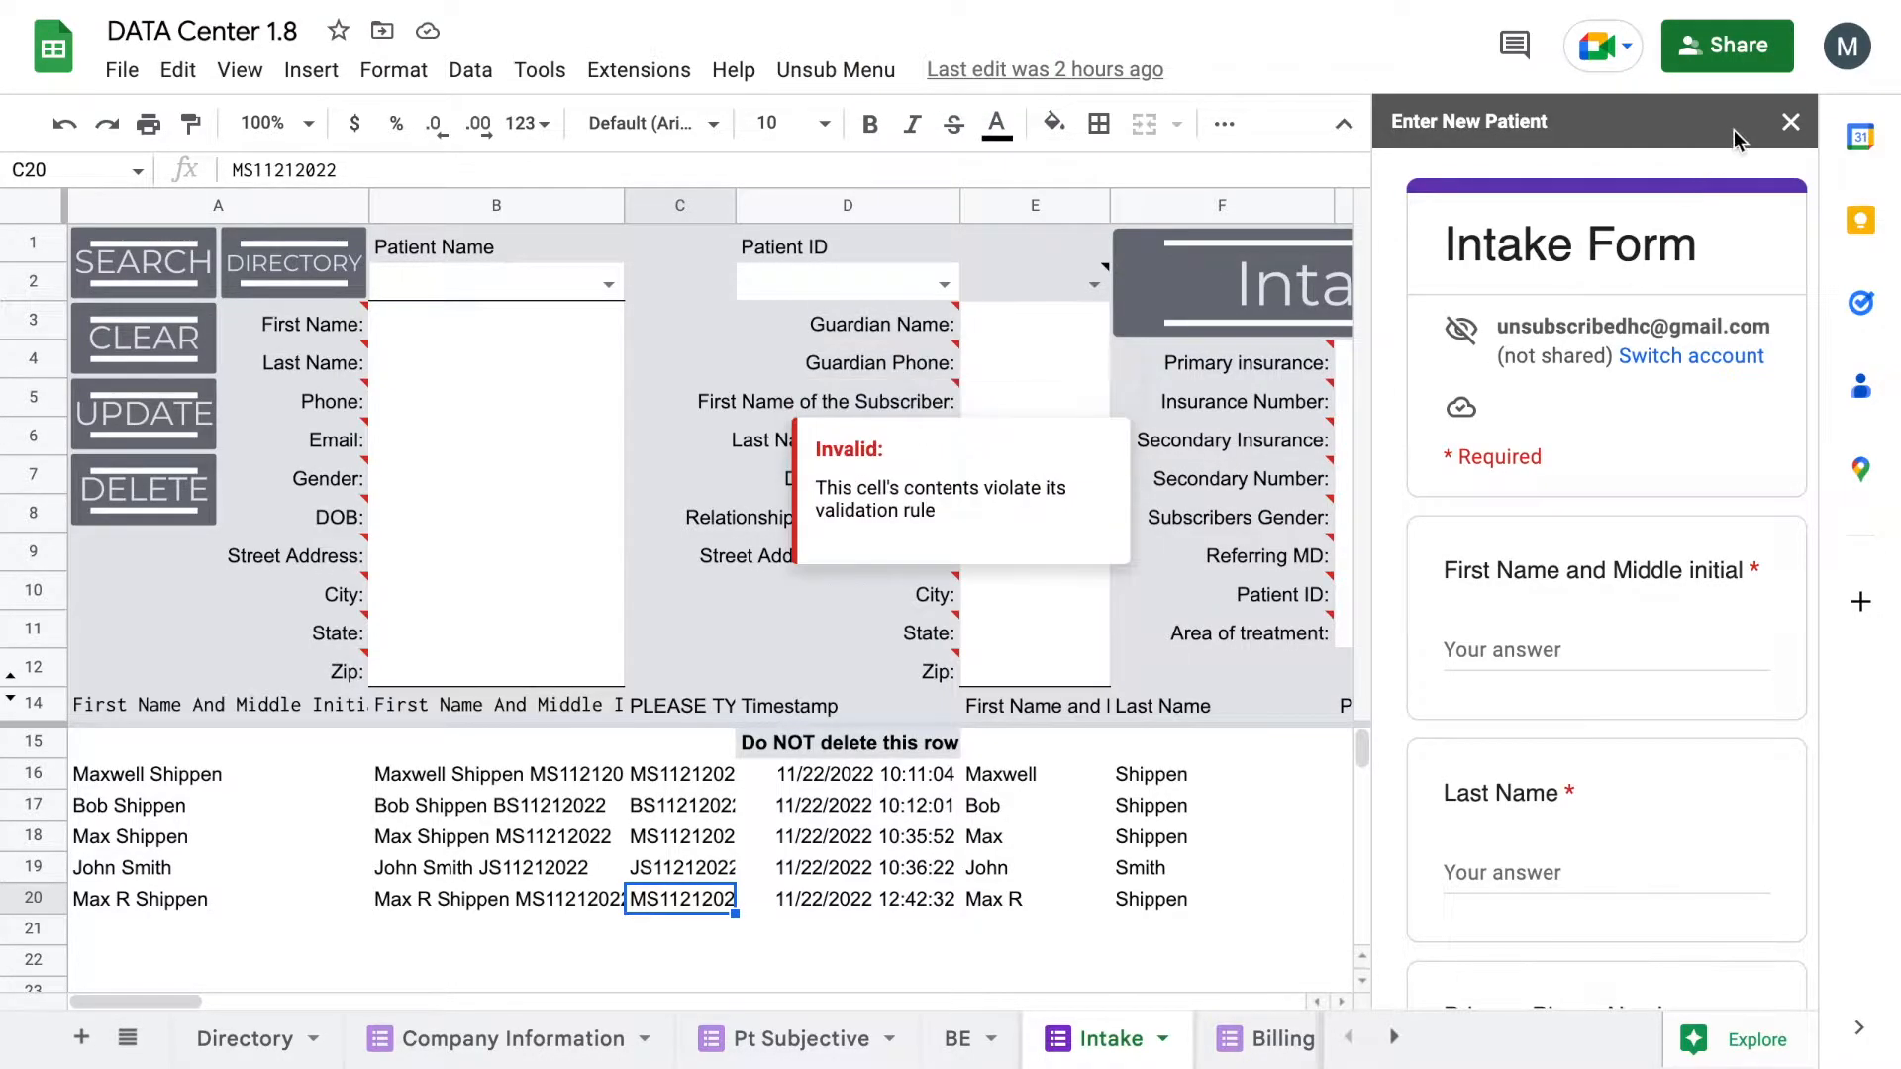
left_click(1791, 123)
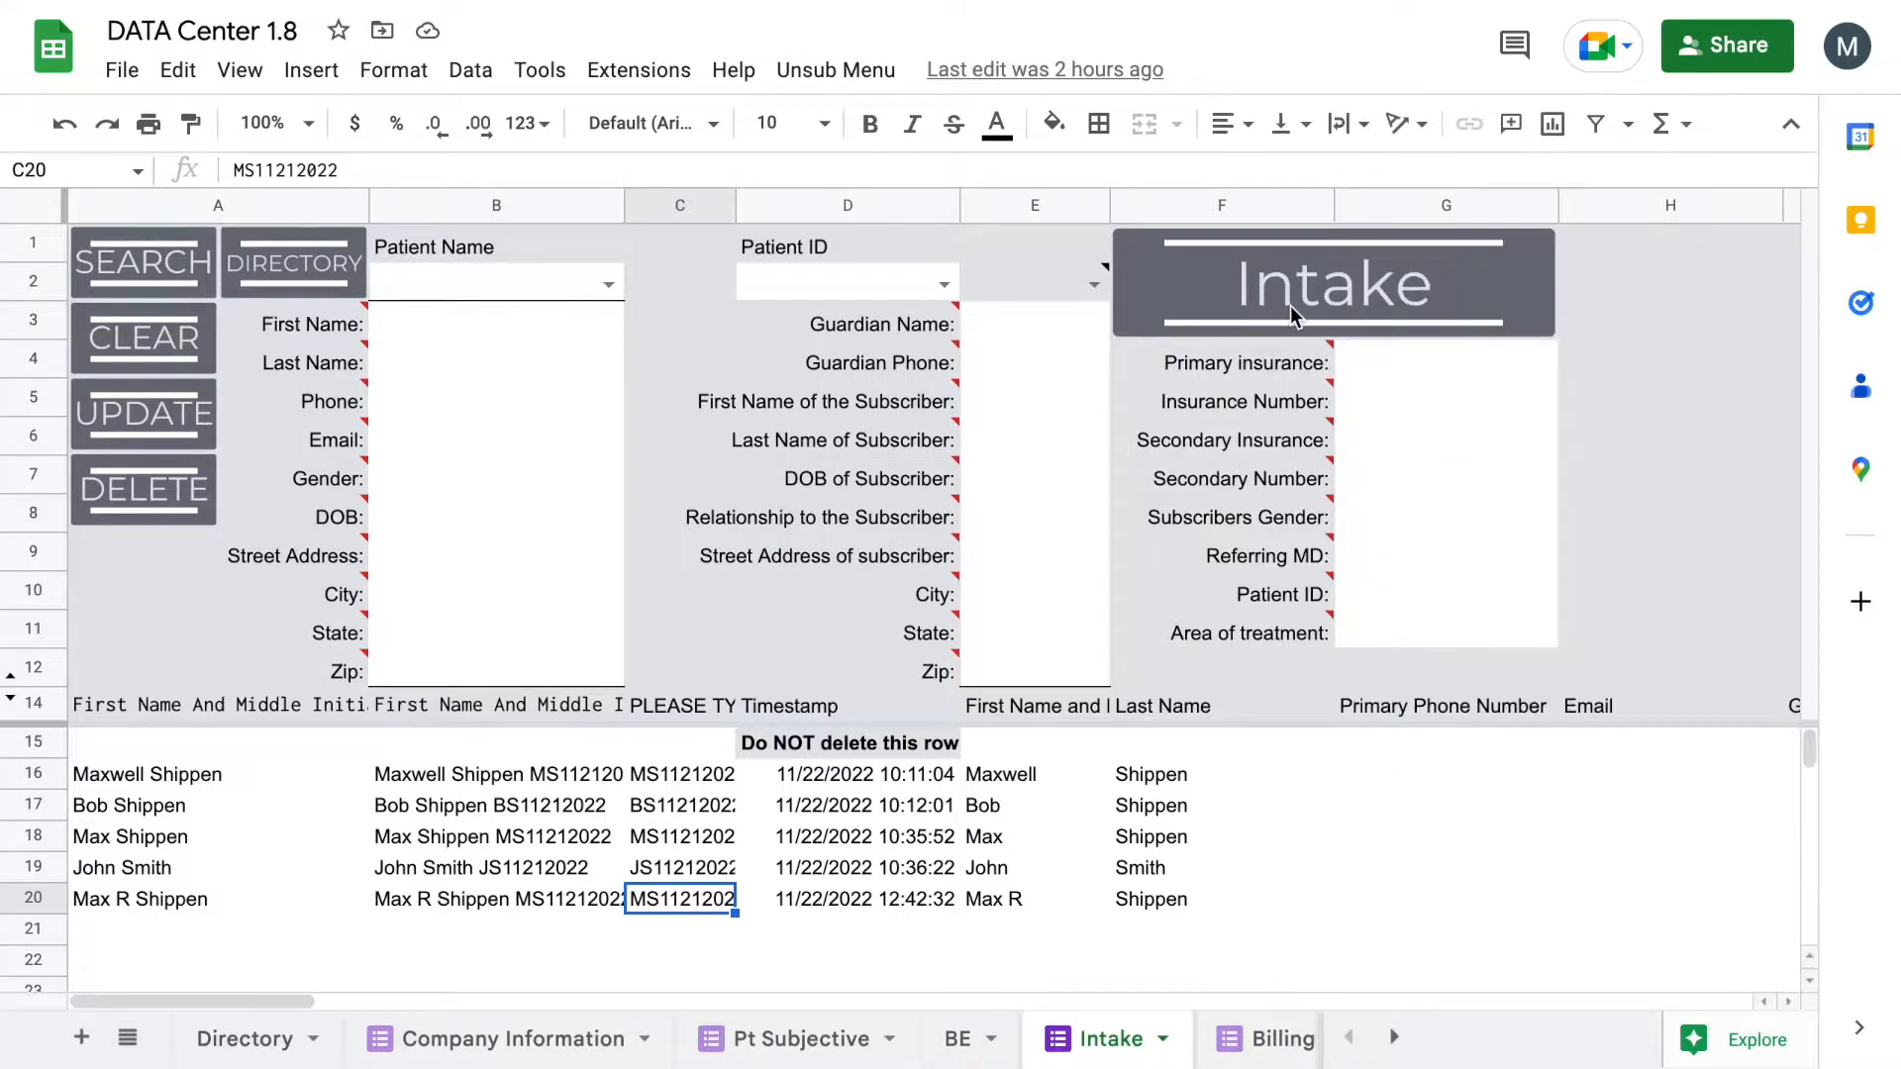
left_click(1289, 305)
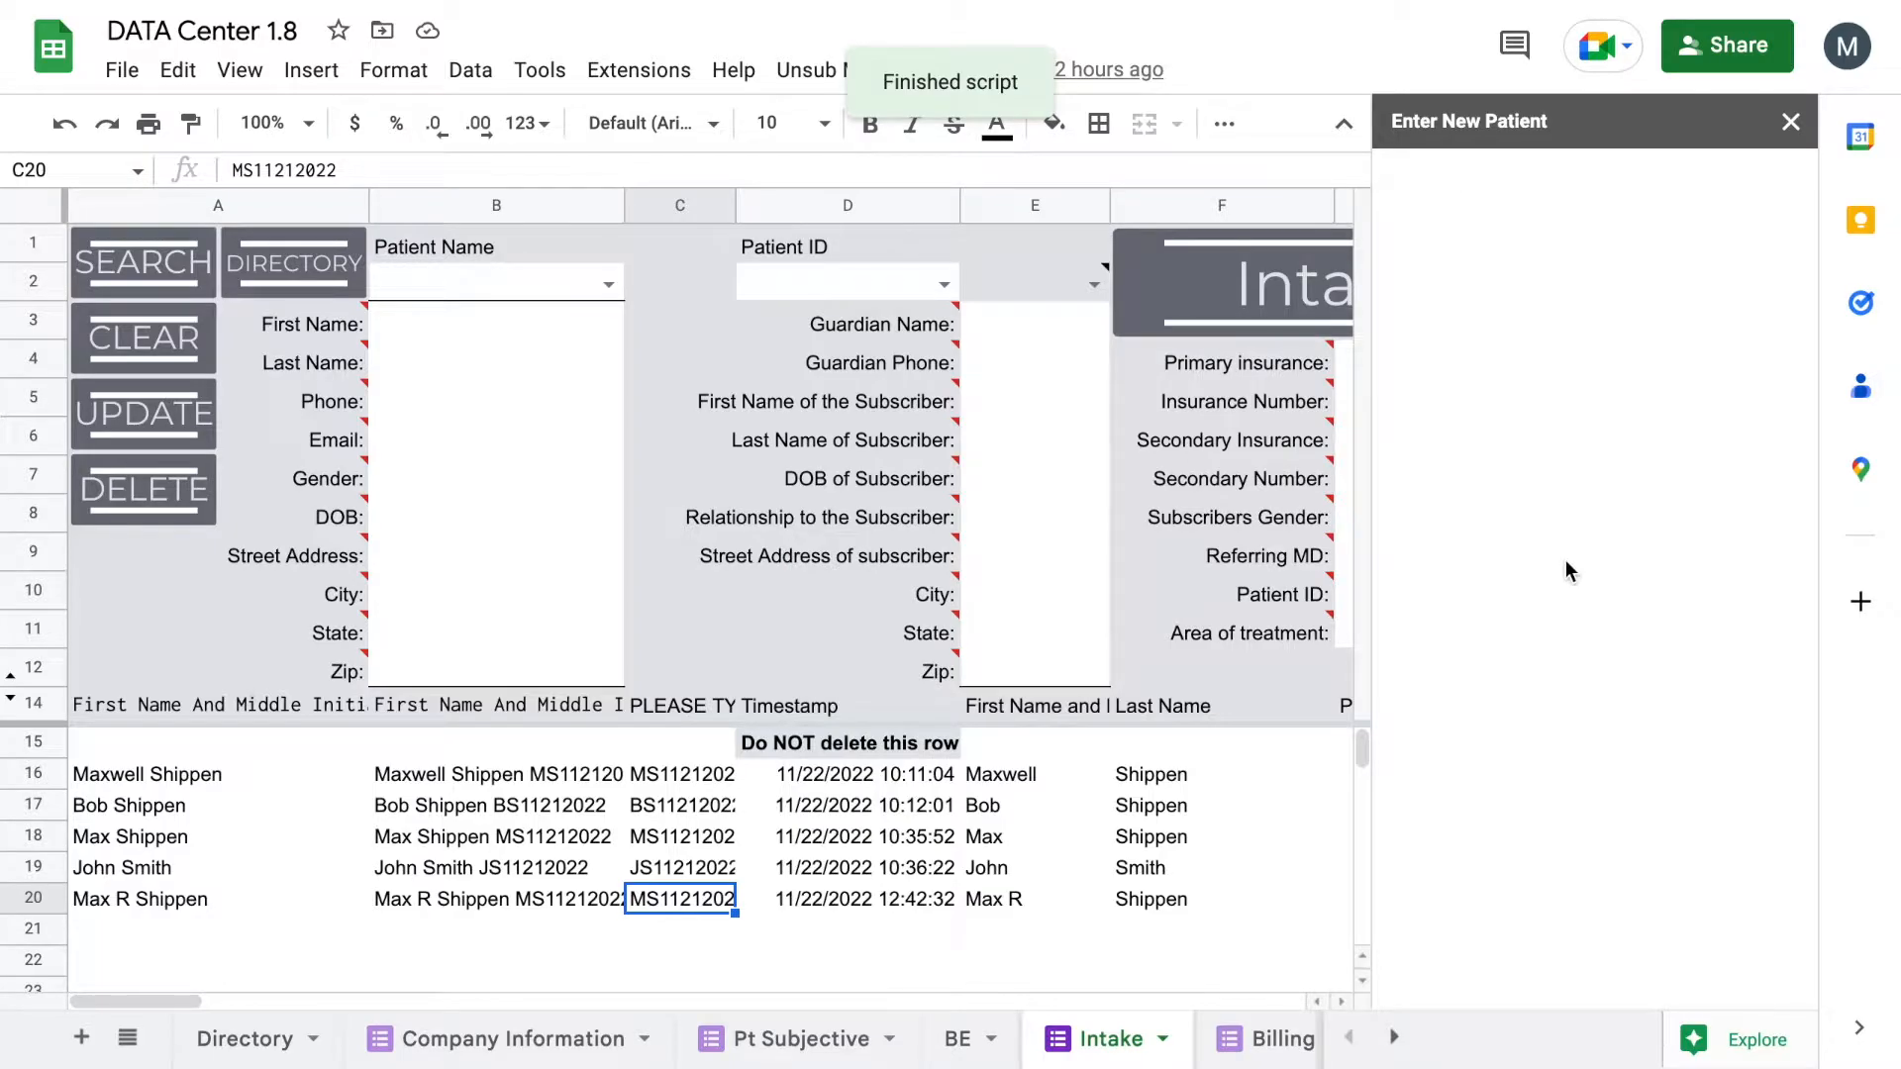
left_click(1542, 650)
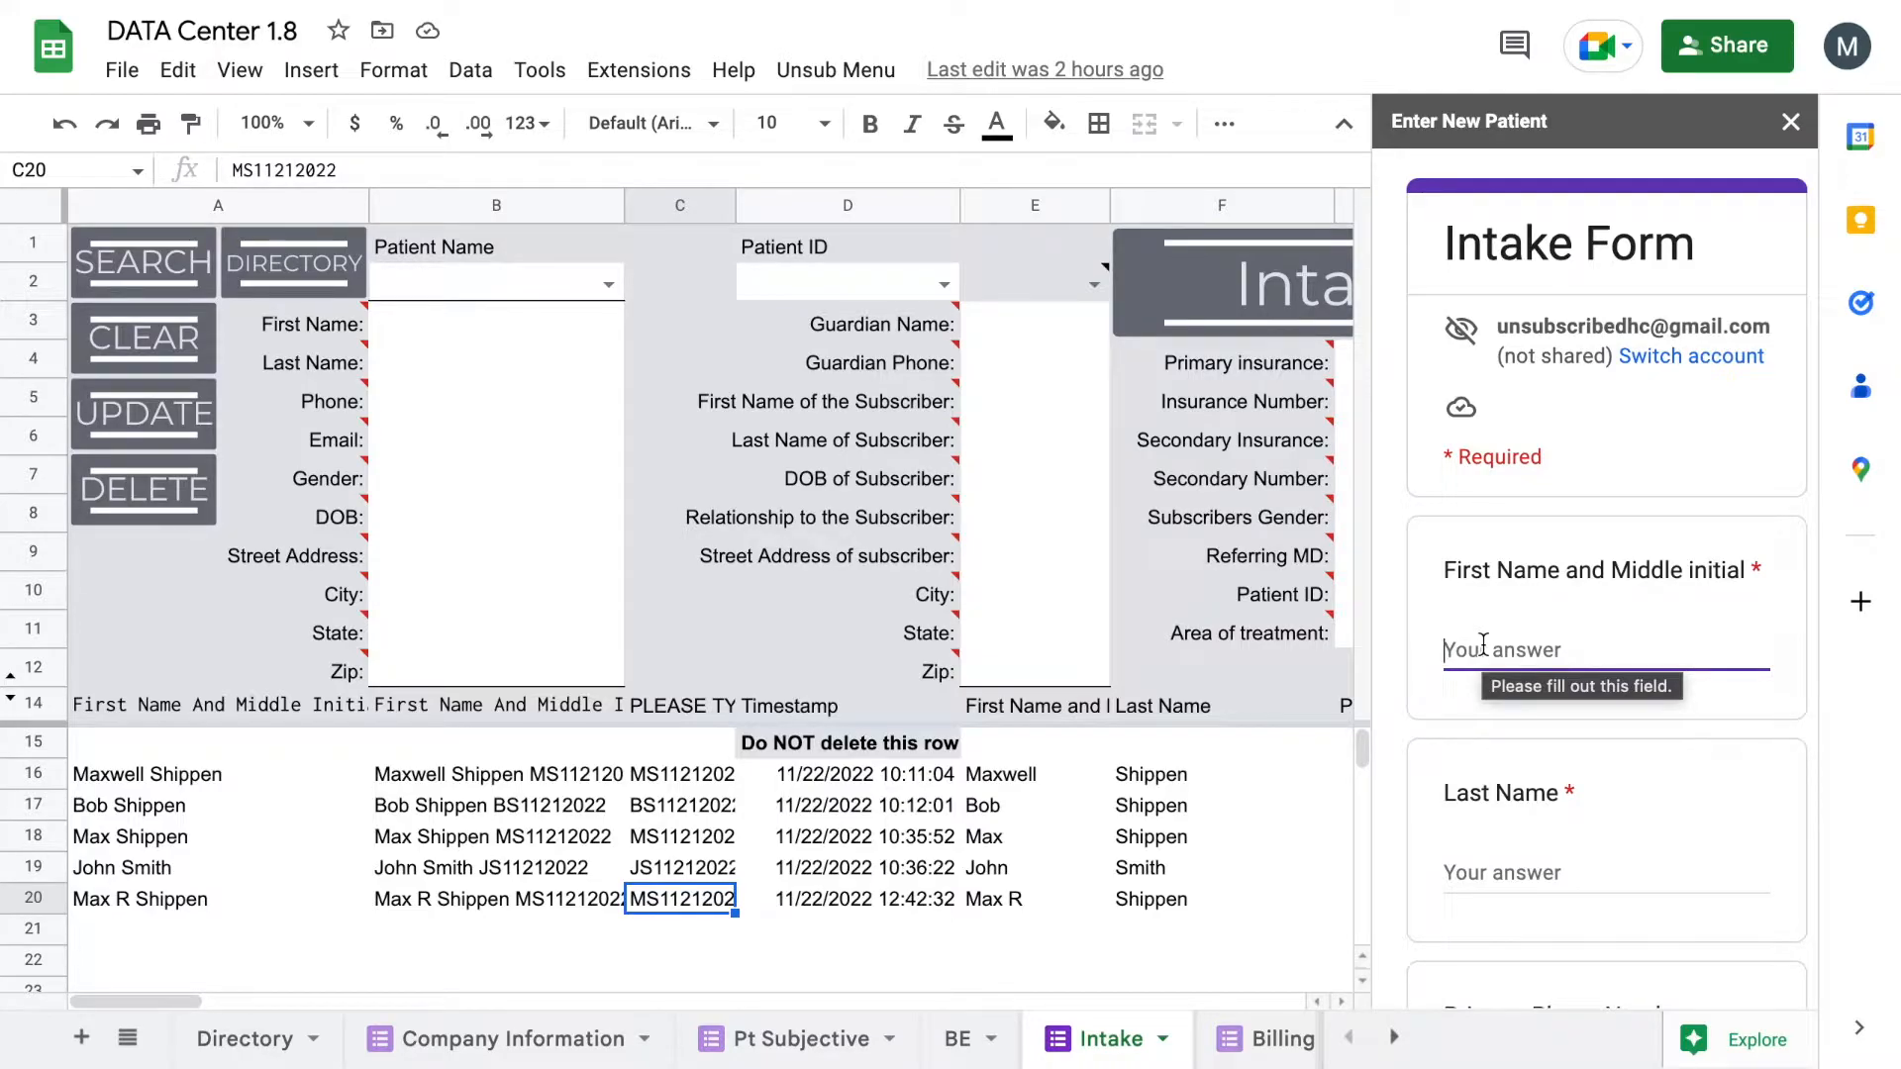
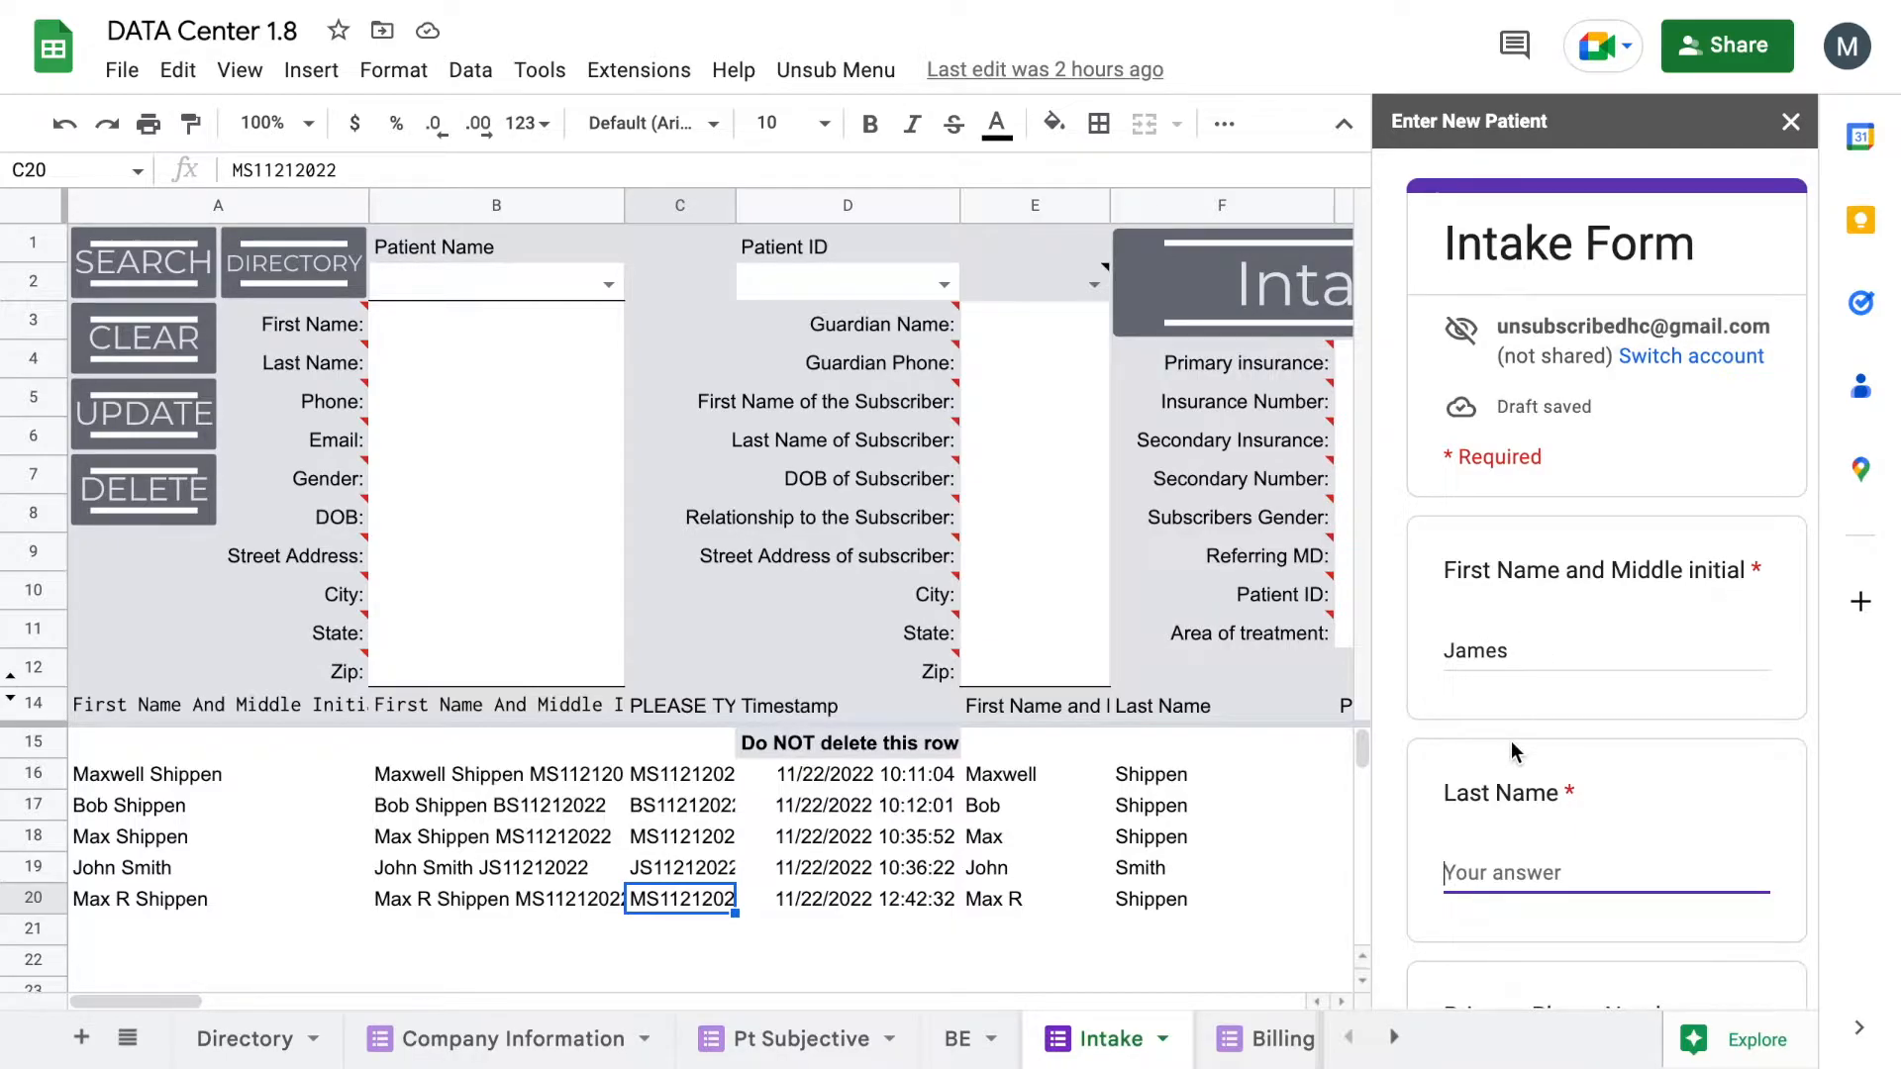
Step: Enter the patient's full name in the Intake Form sidebar
scroll(1512, 713, "down", 20)
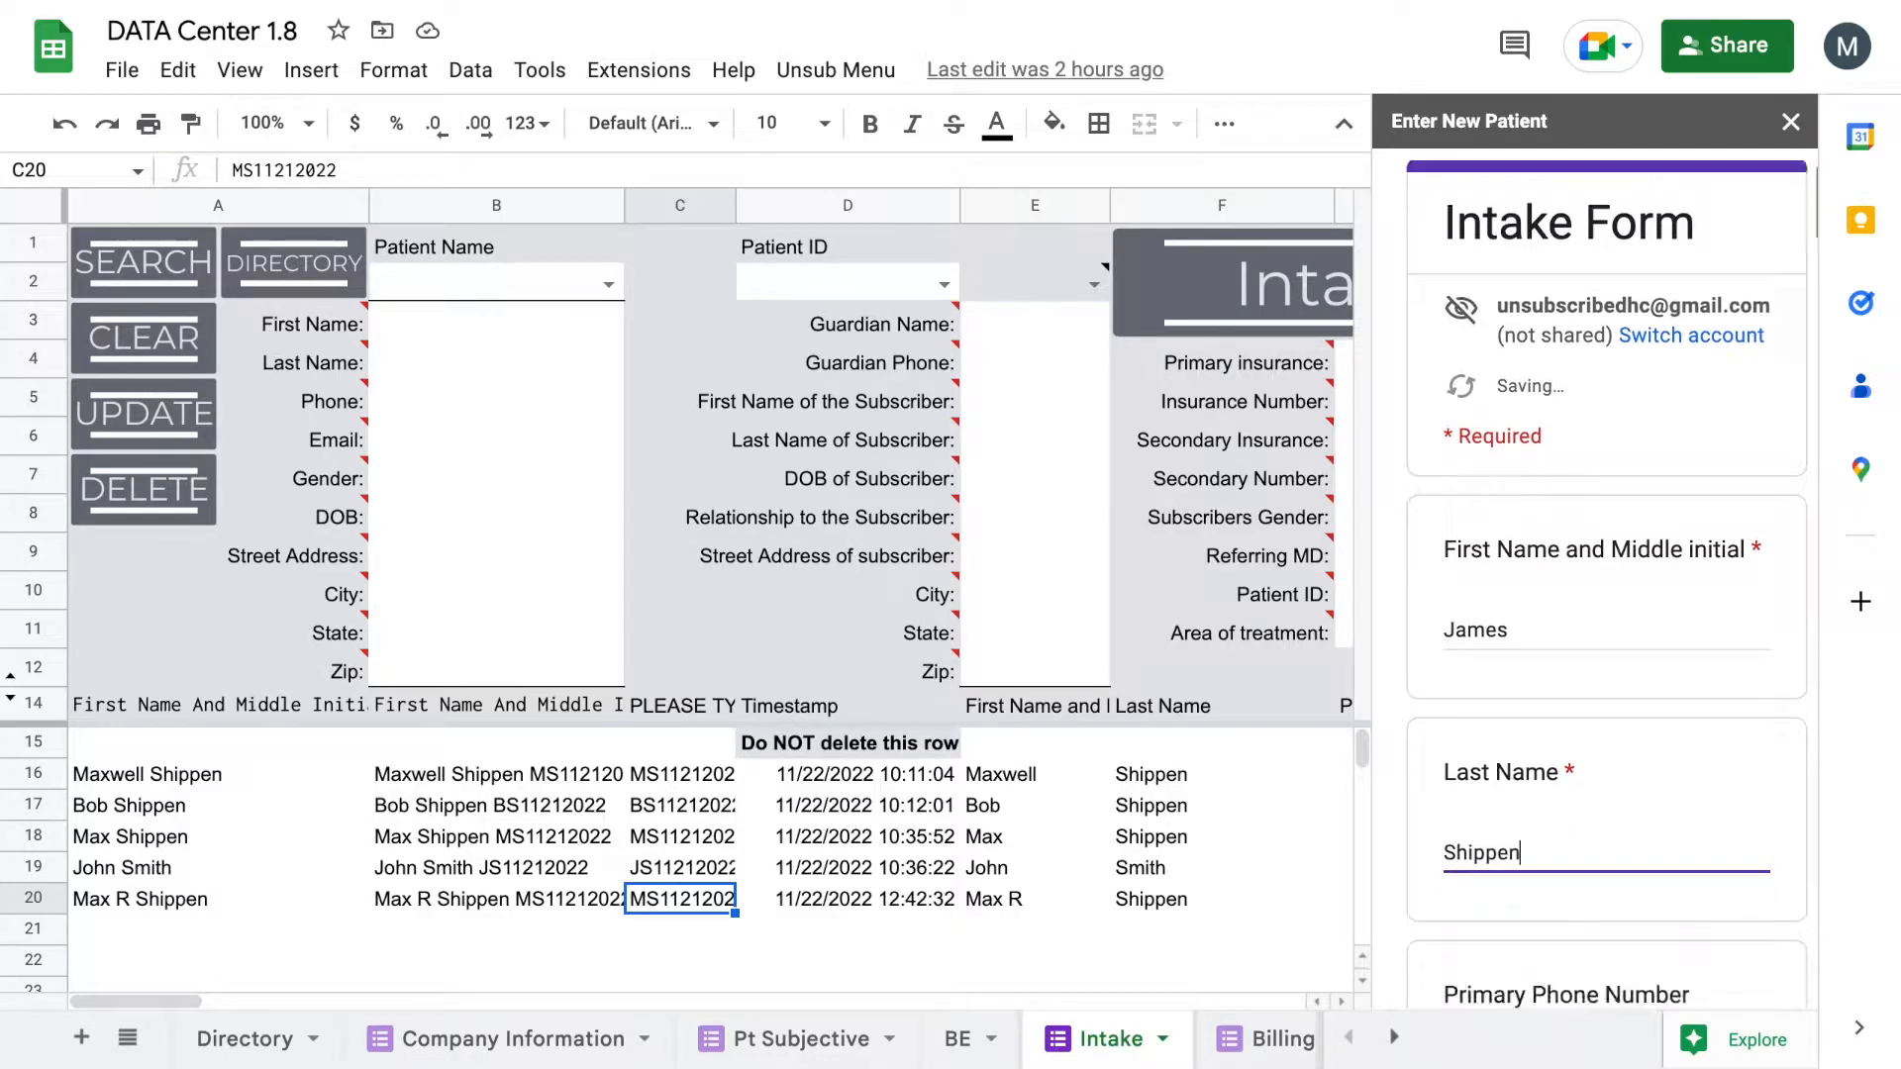
scroll(1546, 489, "up", 2)
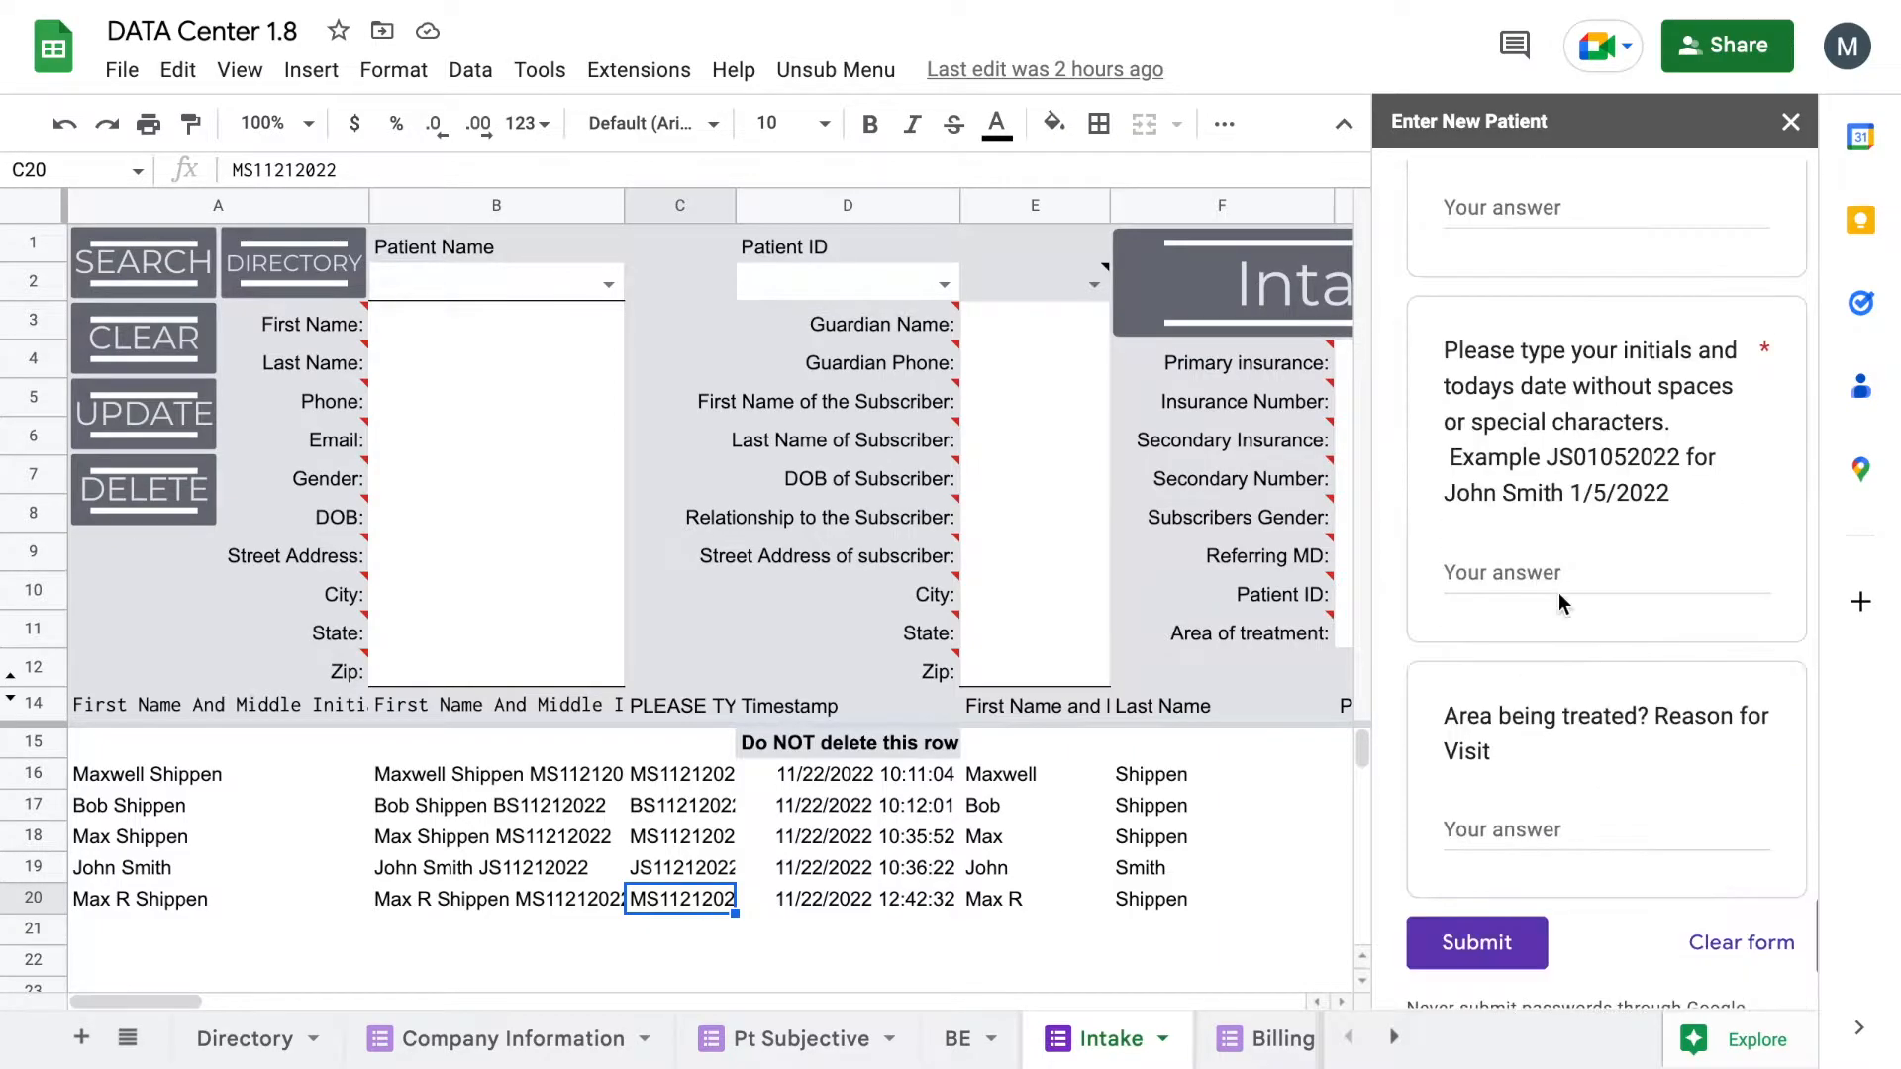
Step: Enter the patient's initials-plus-date ID and submit the intake form
left_click(1533, 544)
left_click(1628, 567)
type("M")
key("BackSpace")
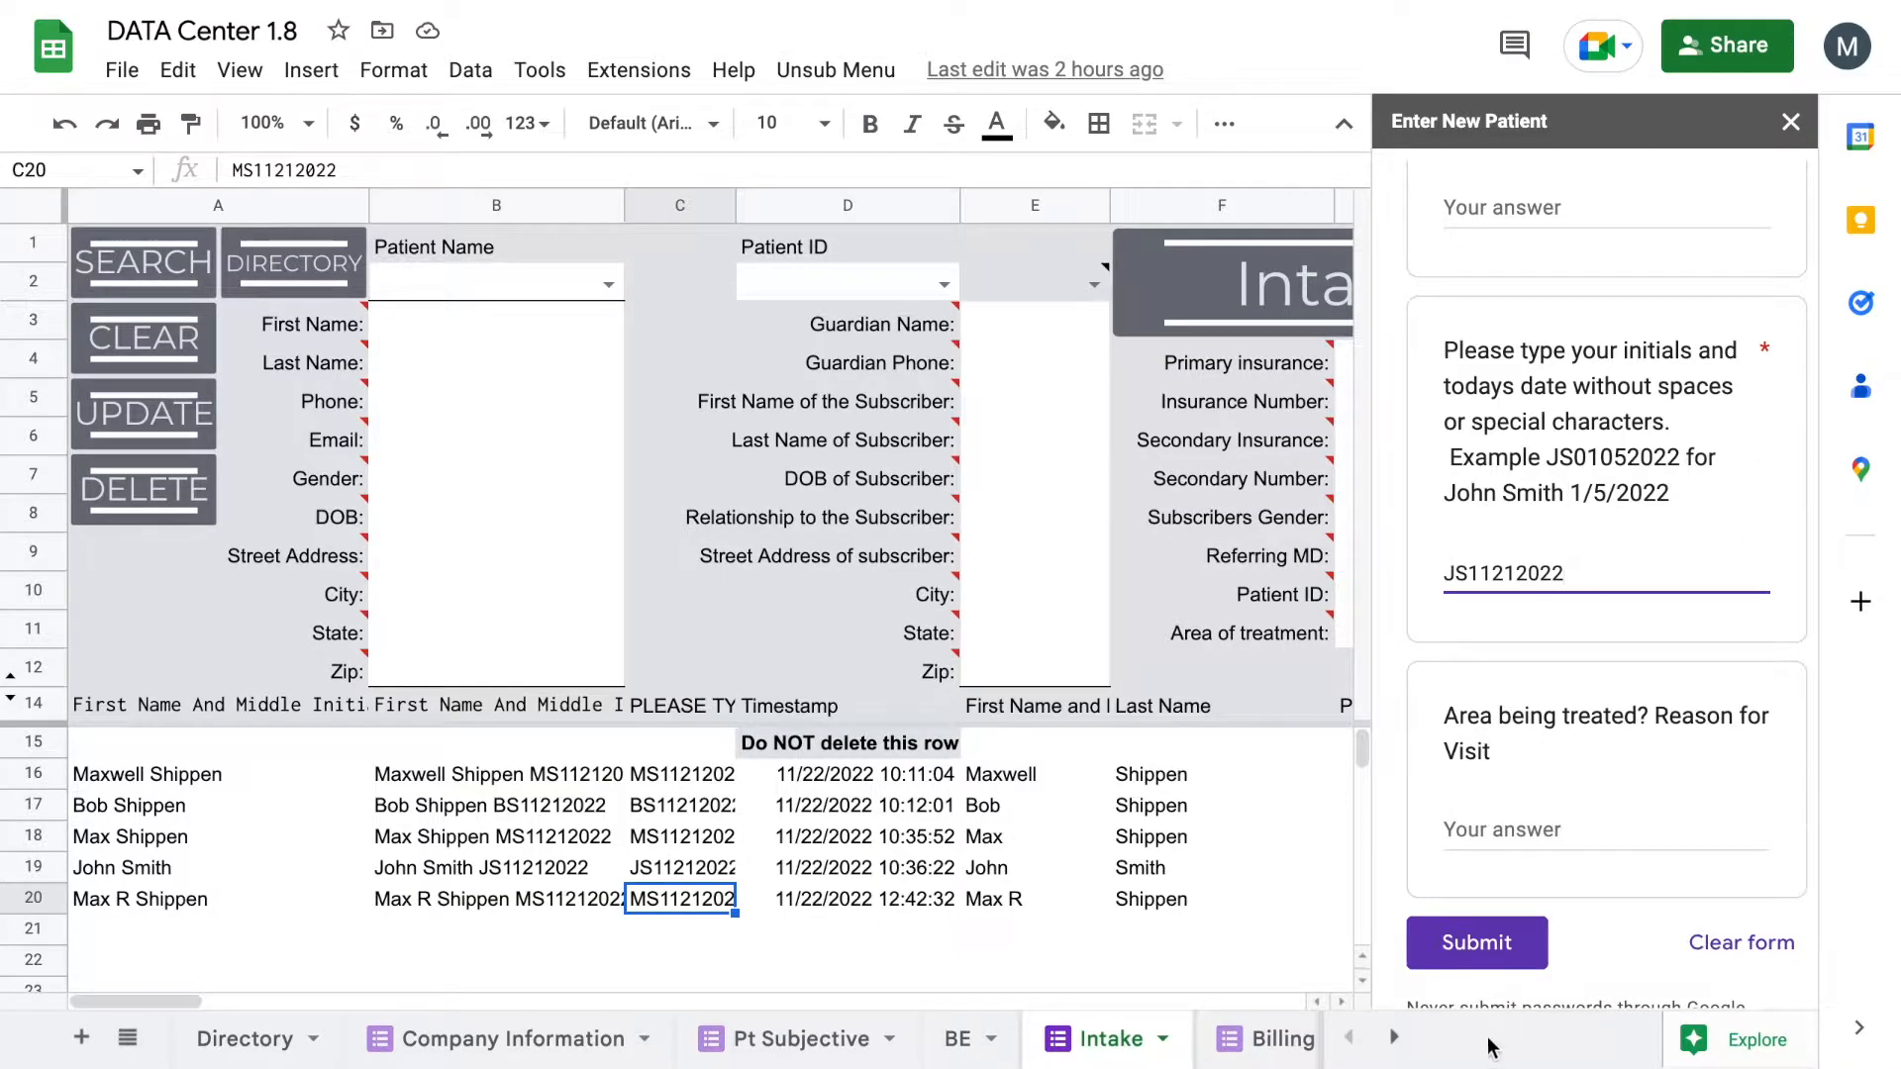
left_click(1485, 942)
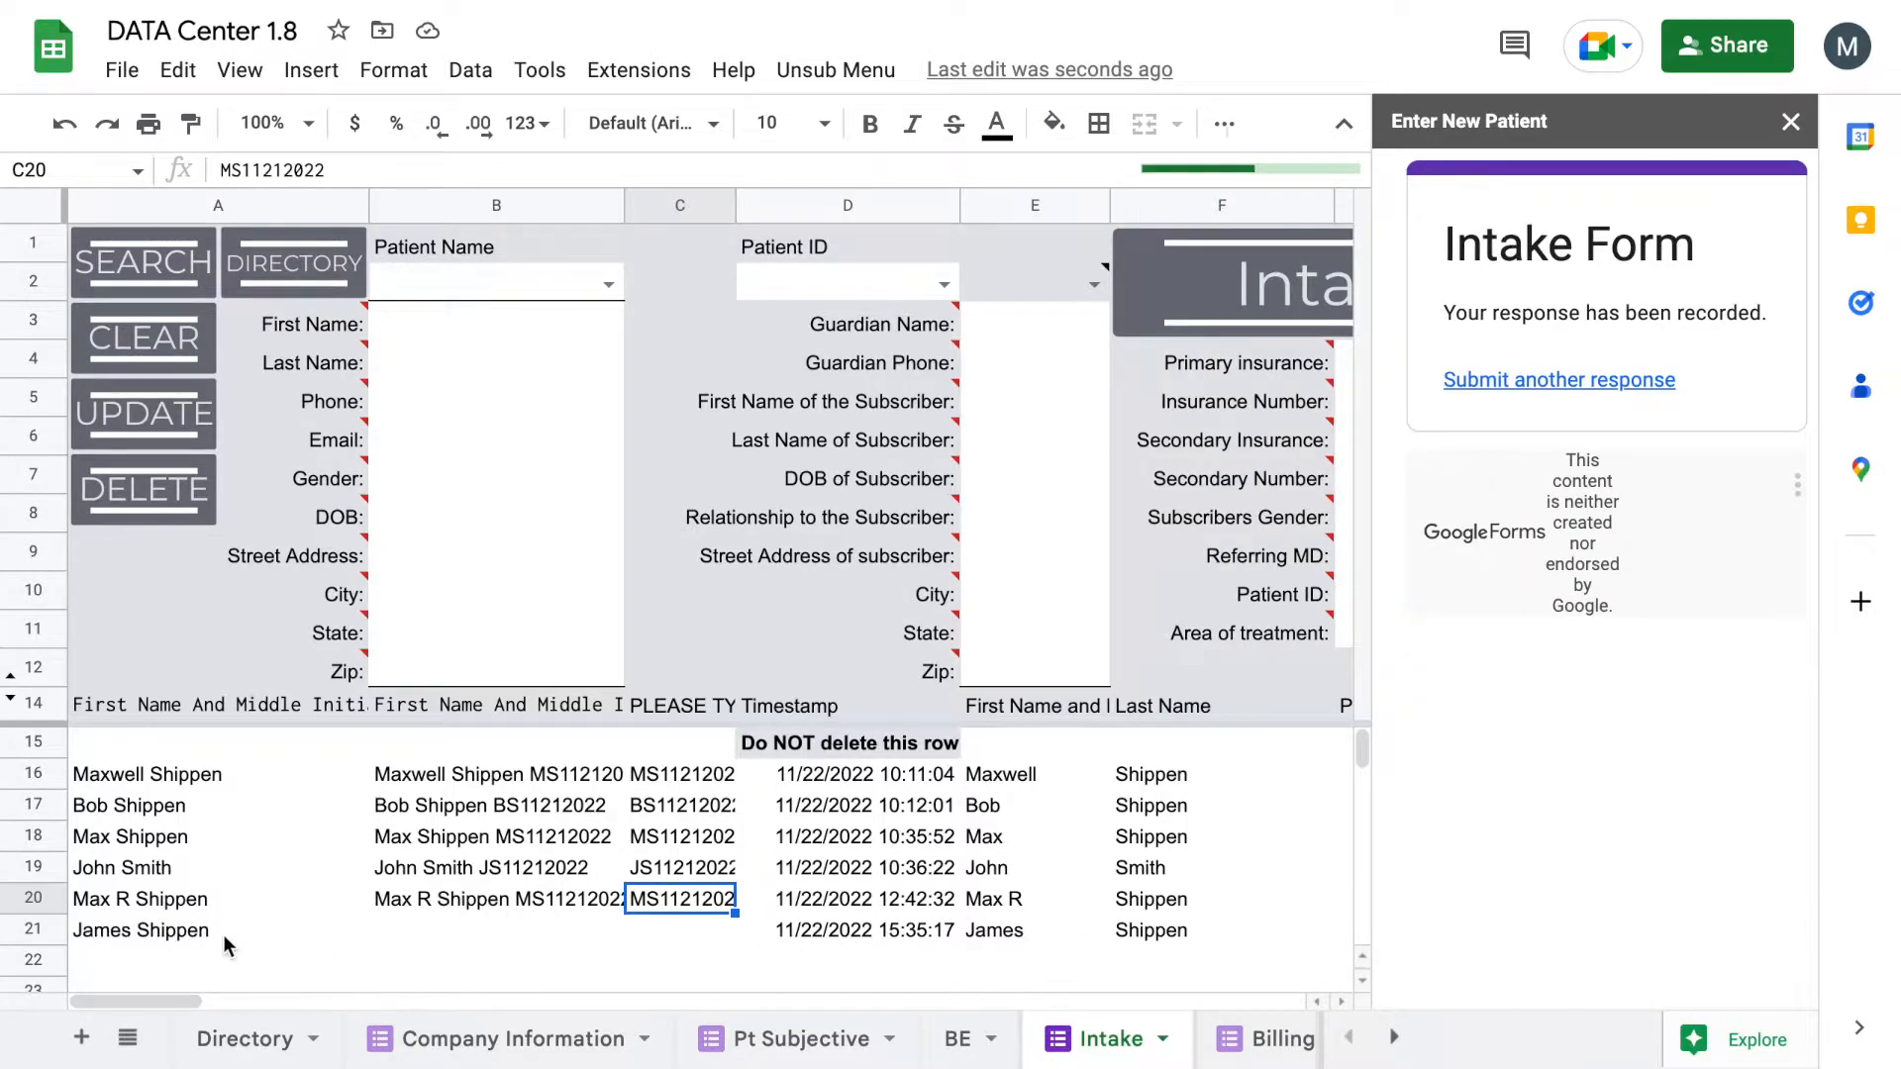
Step: Open the new patient's folder in Drive's PT 2023 to check its PDFs and SOAP sheet
left_click(921, 928)
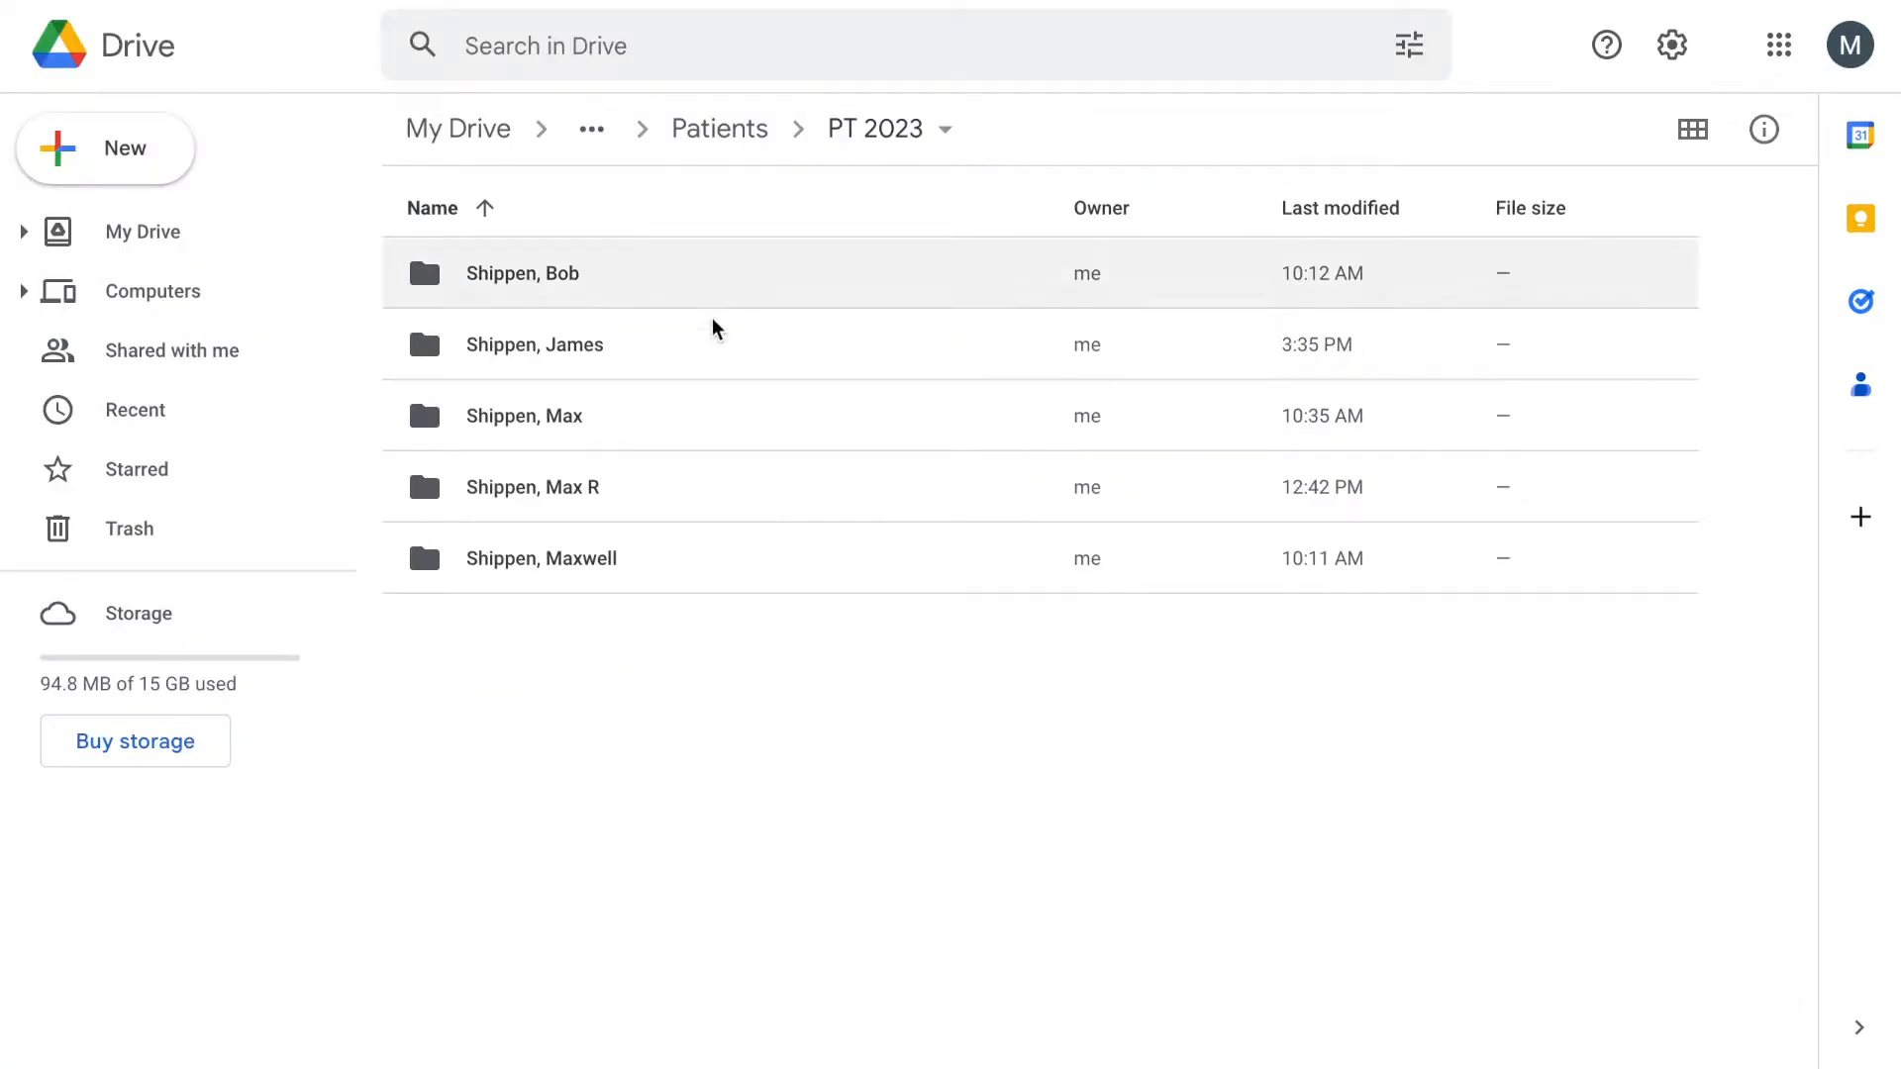
double_click(574, 355)
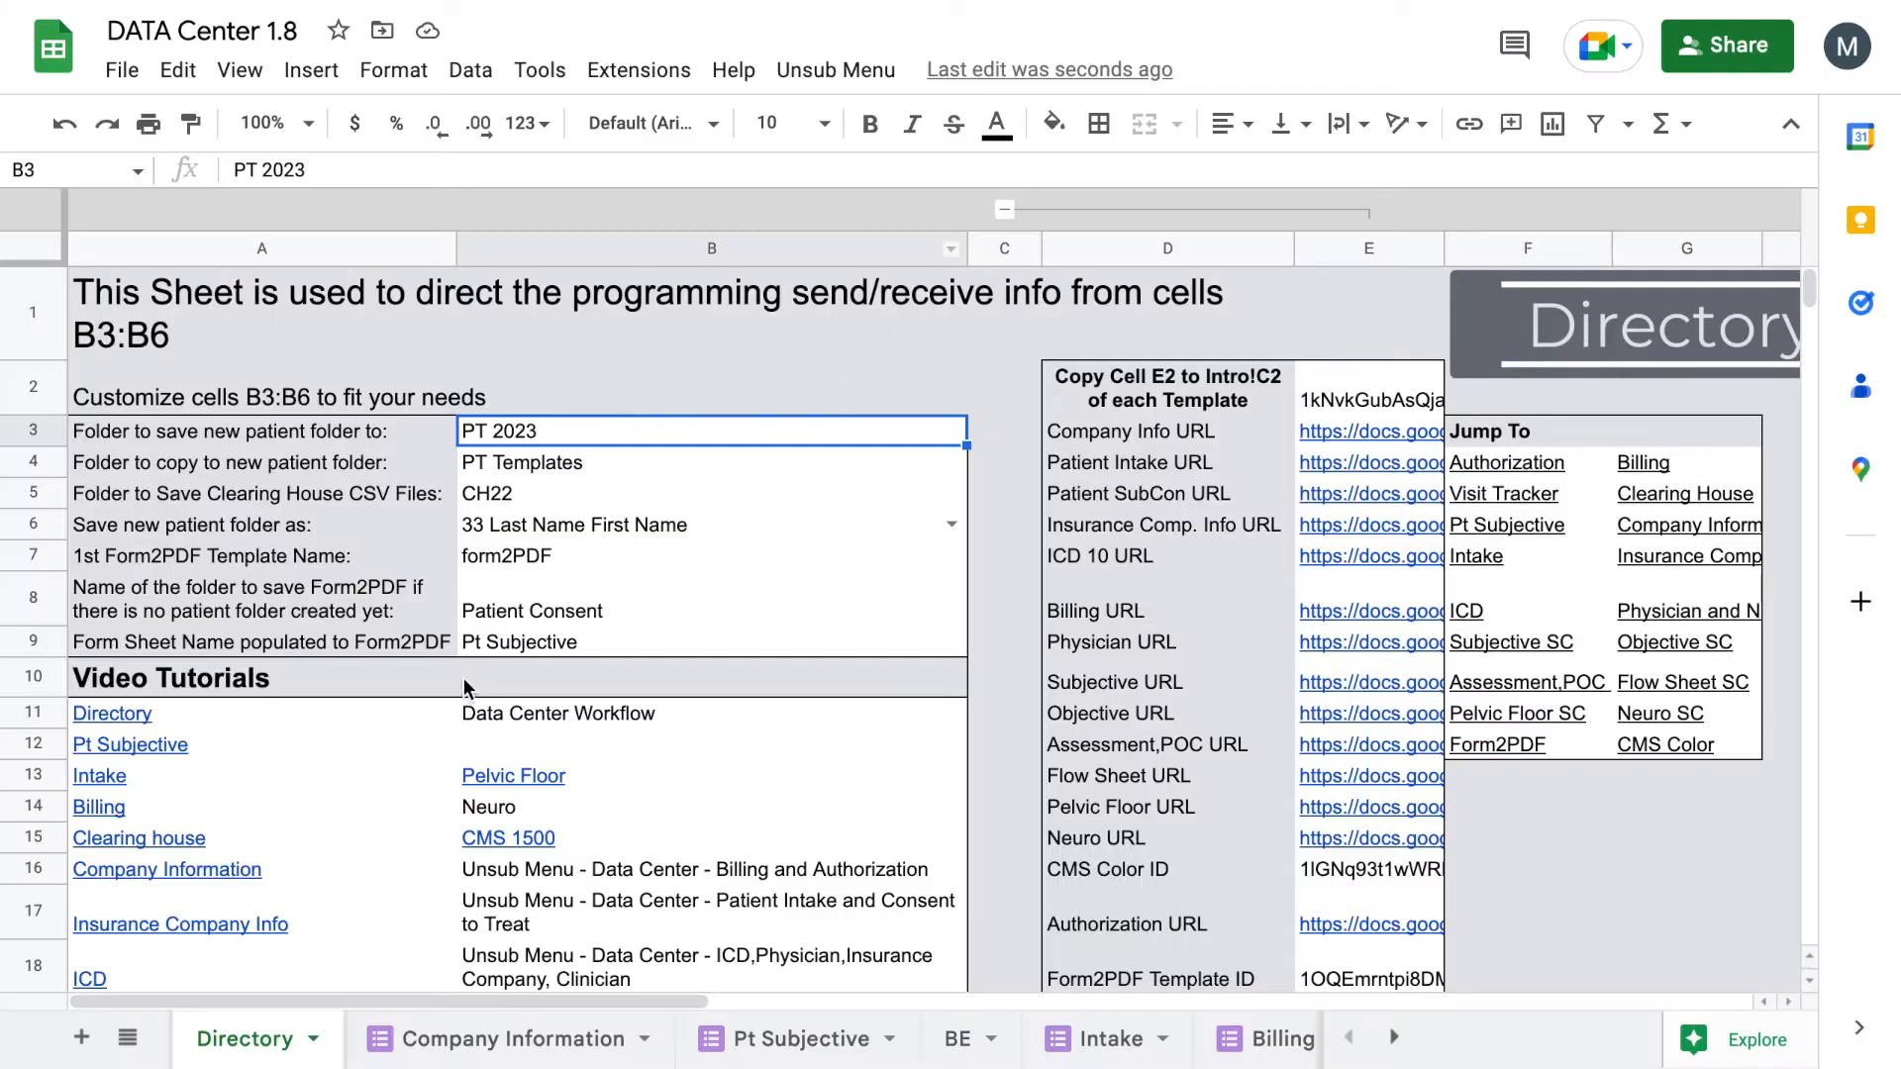
left_click(521, 451)
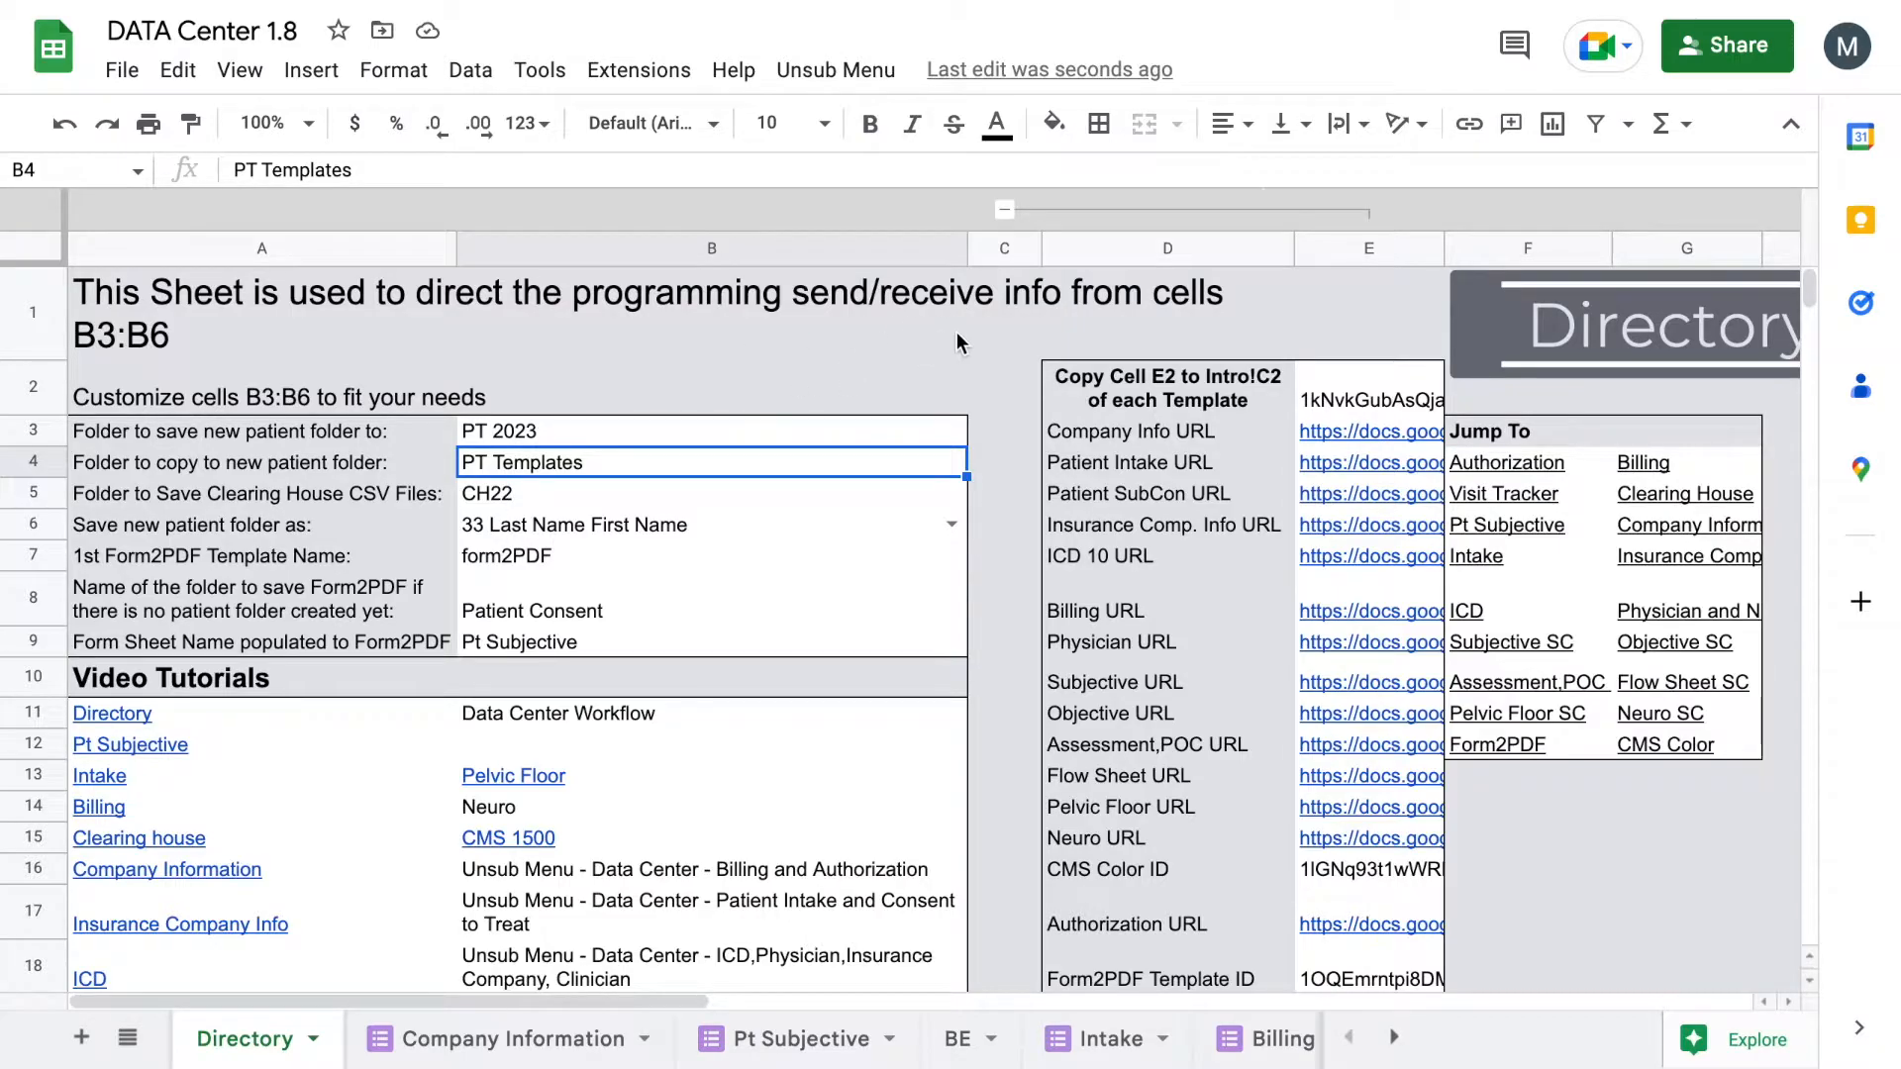
left_click(1126, 1)
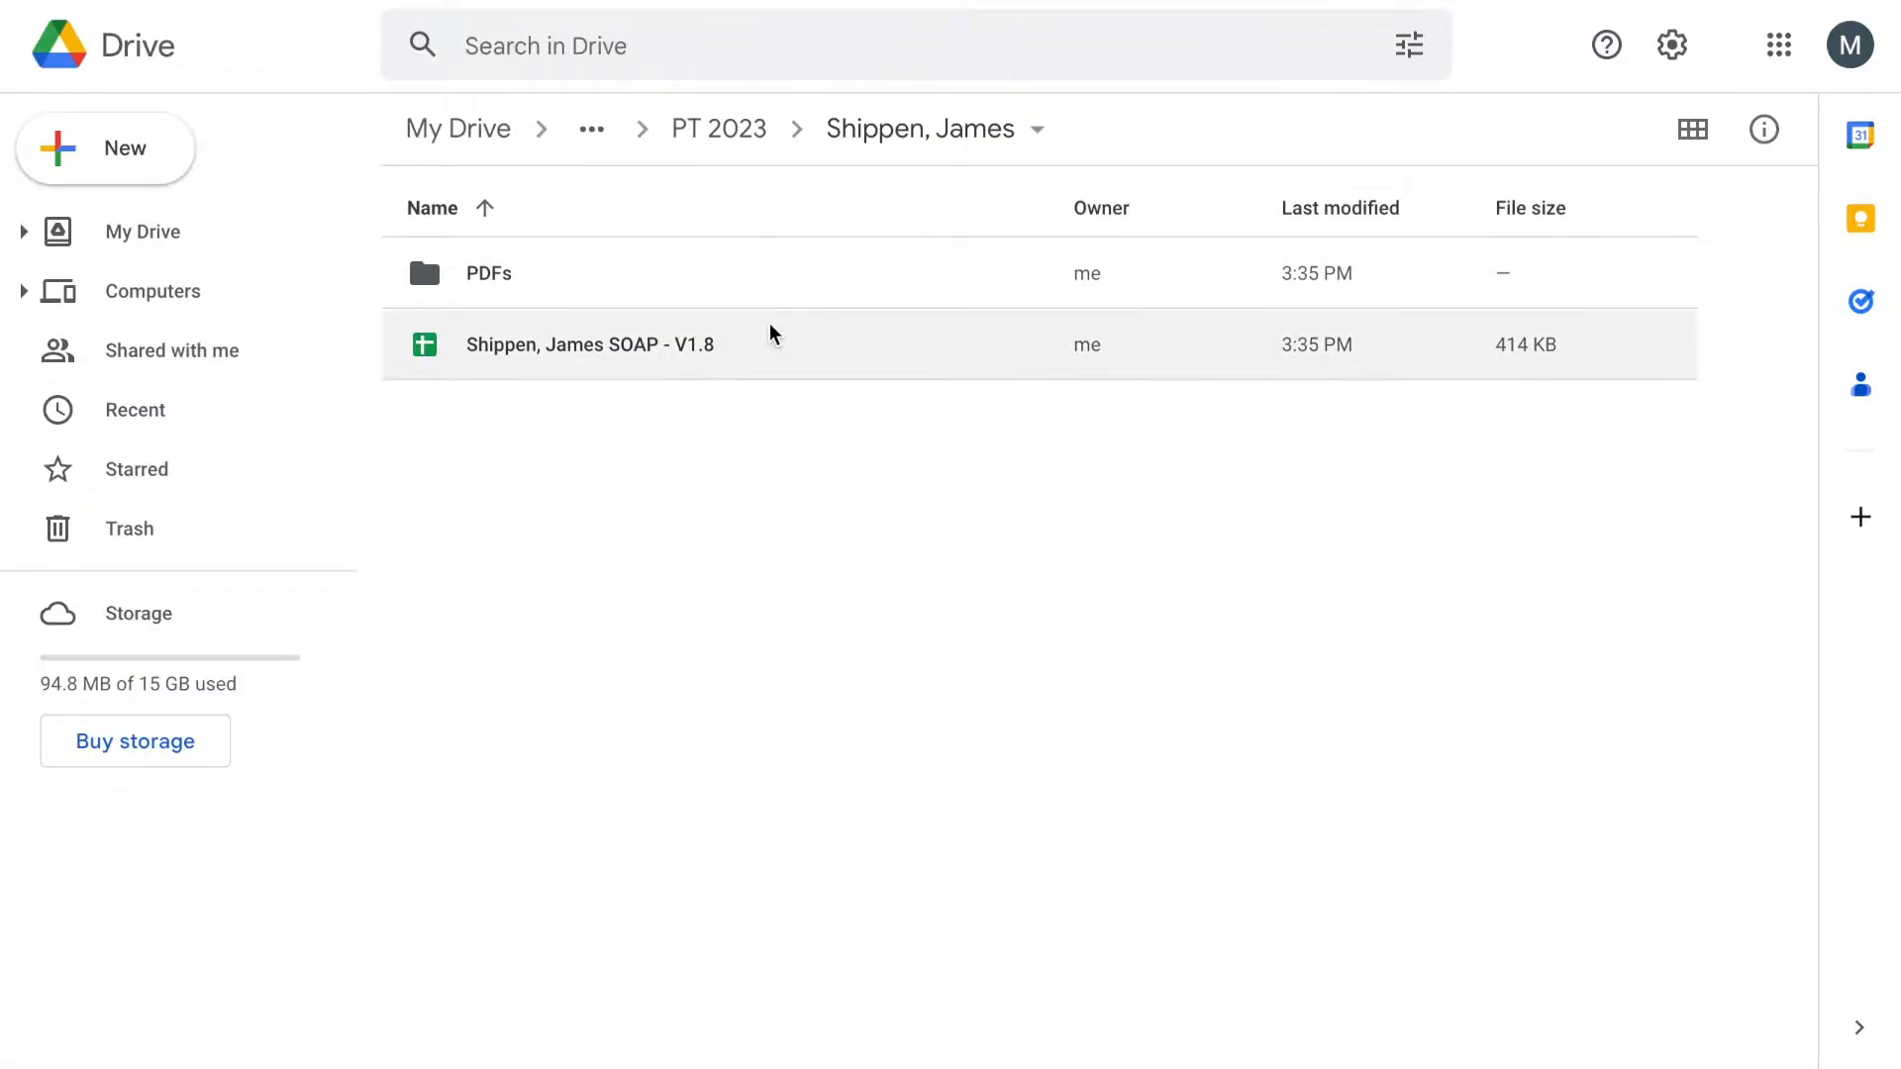
left_click(1194, 1)
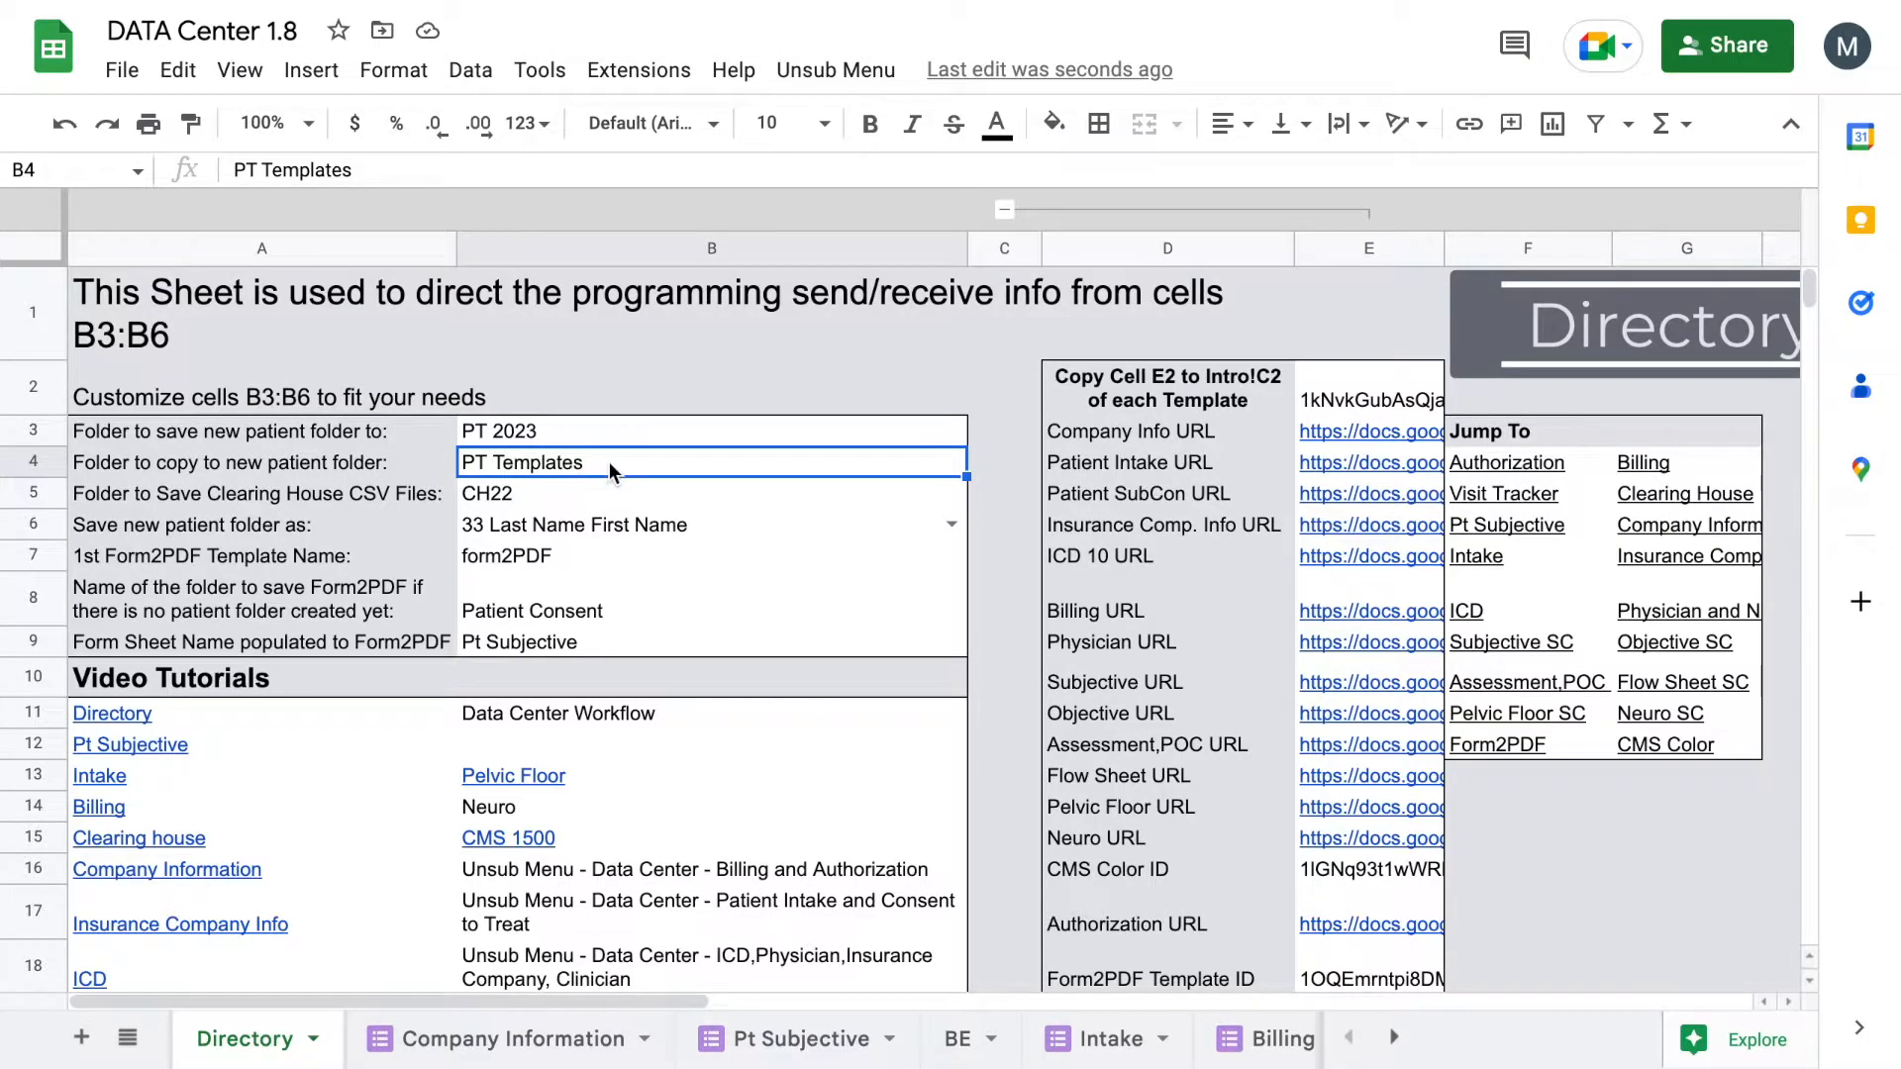
left_click(538, 428)
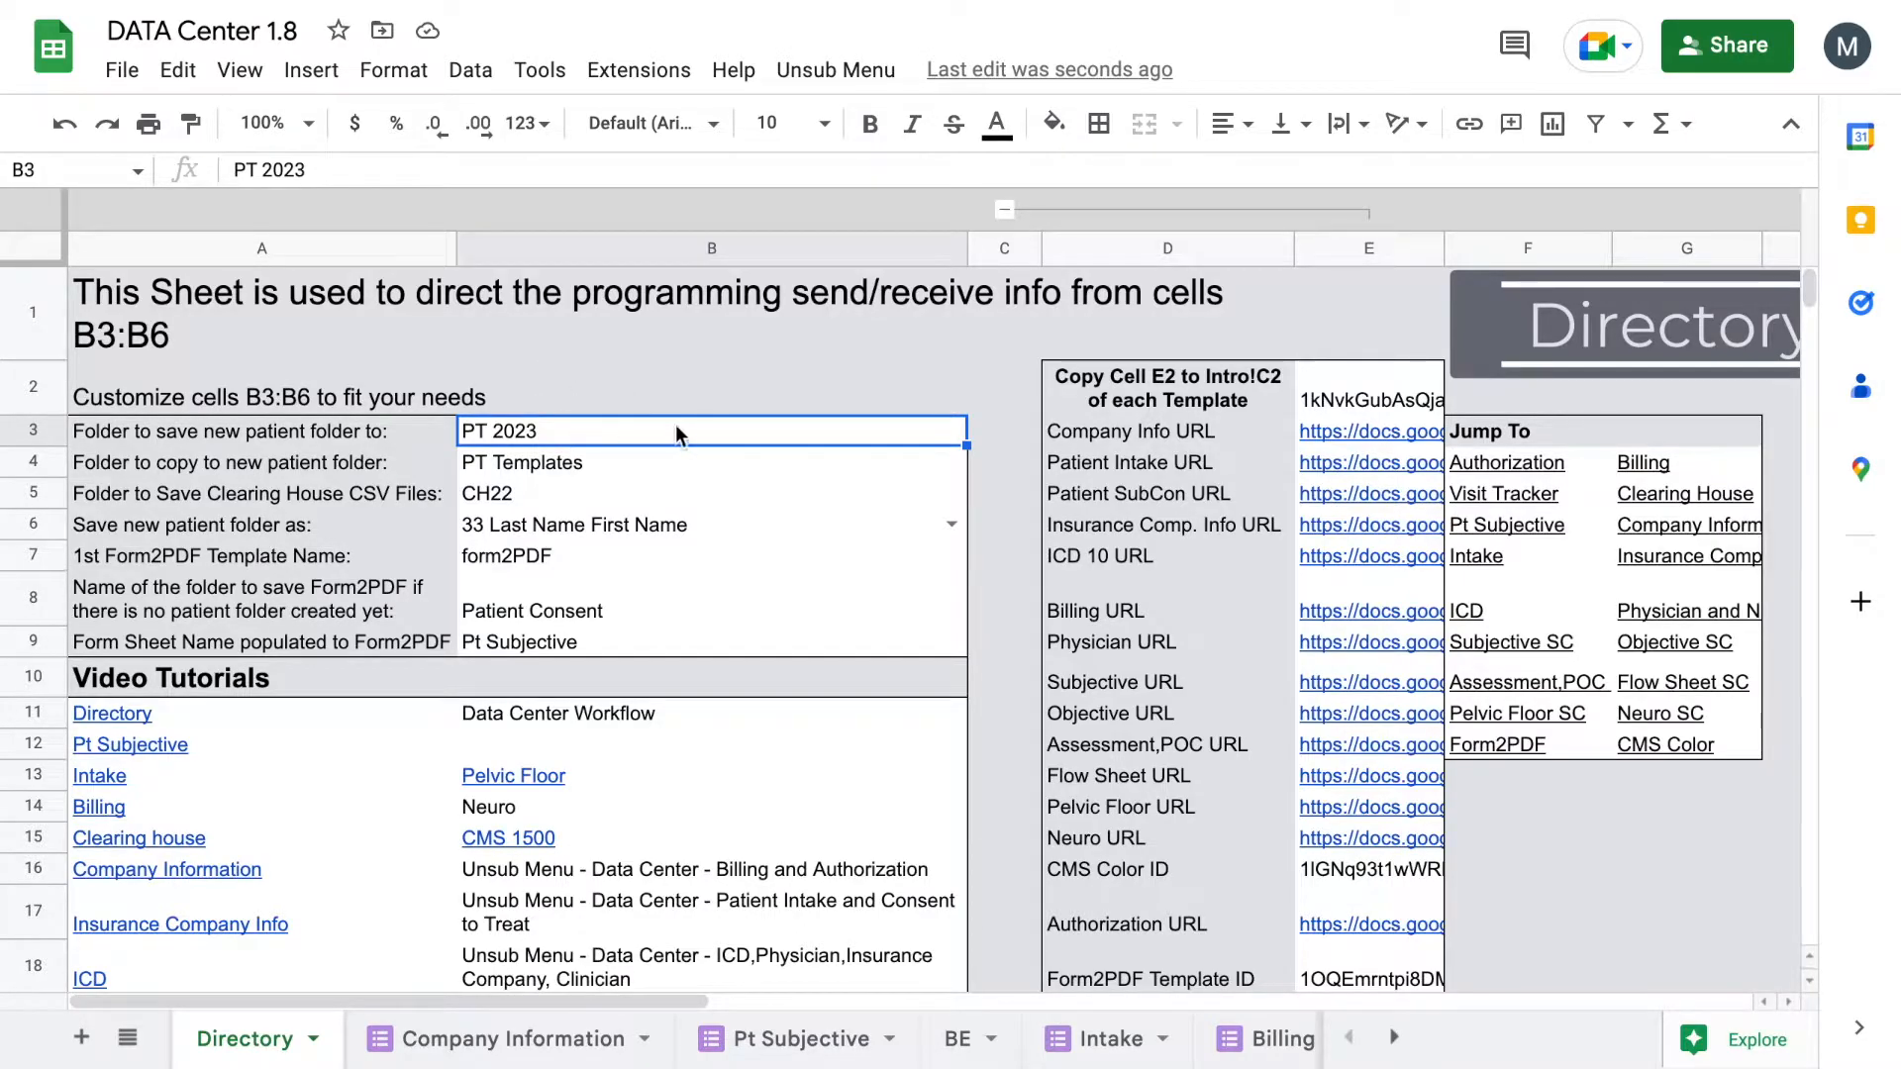
left_click(532, 429)
Step: Navigate in Drive from the patient folder up to the yearly folders and open PT 2022
left_click(1071, 2)
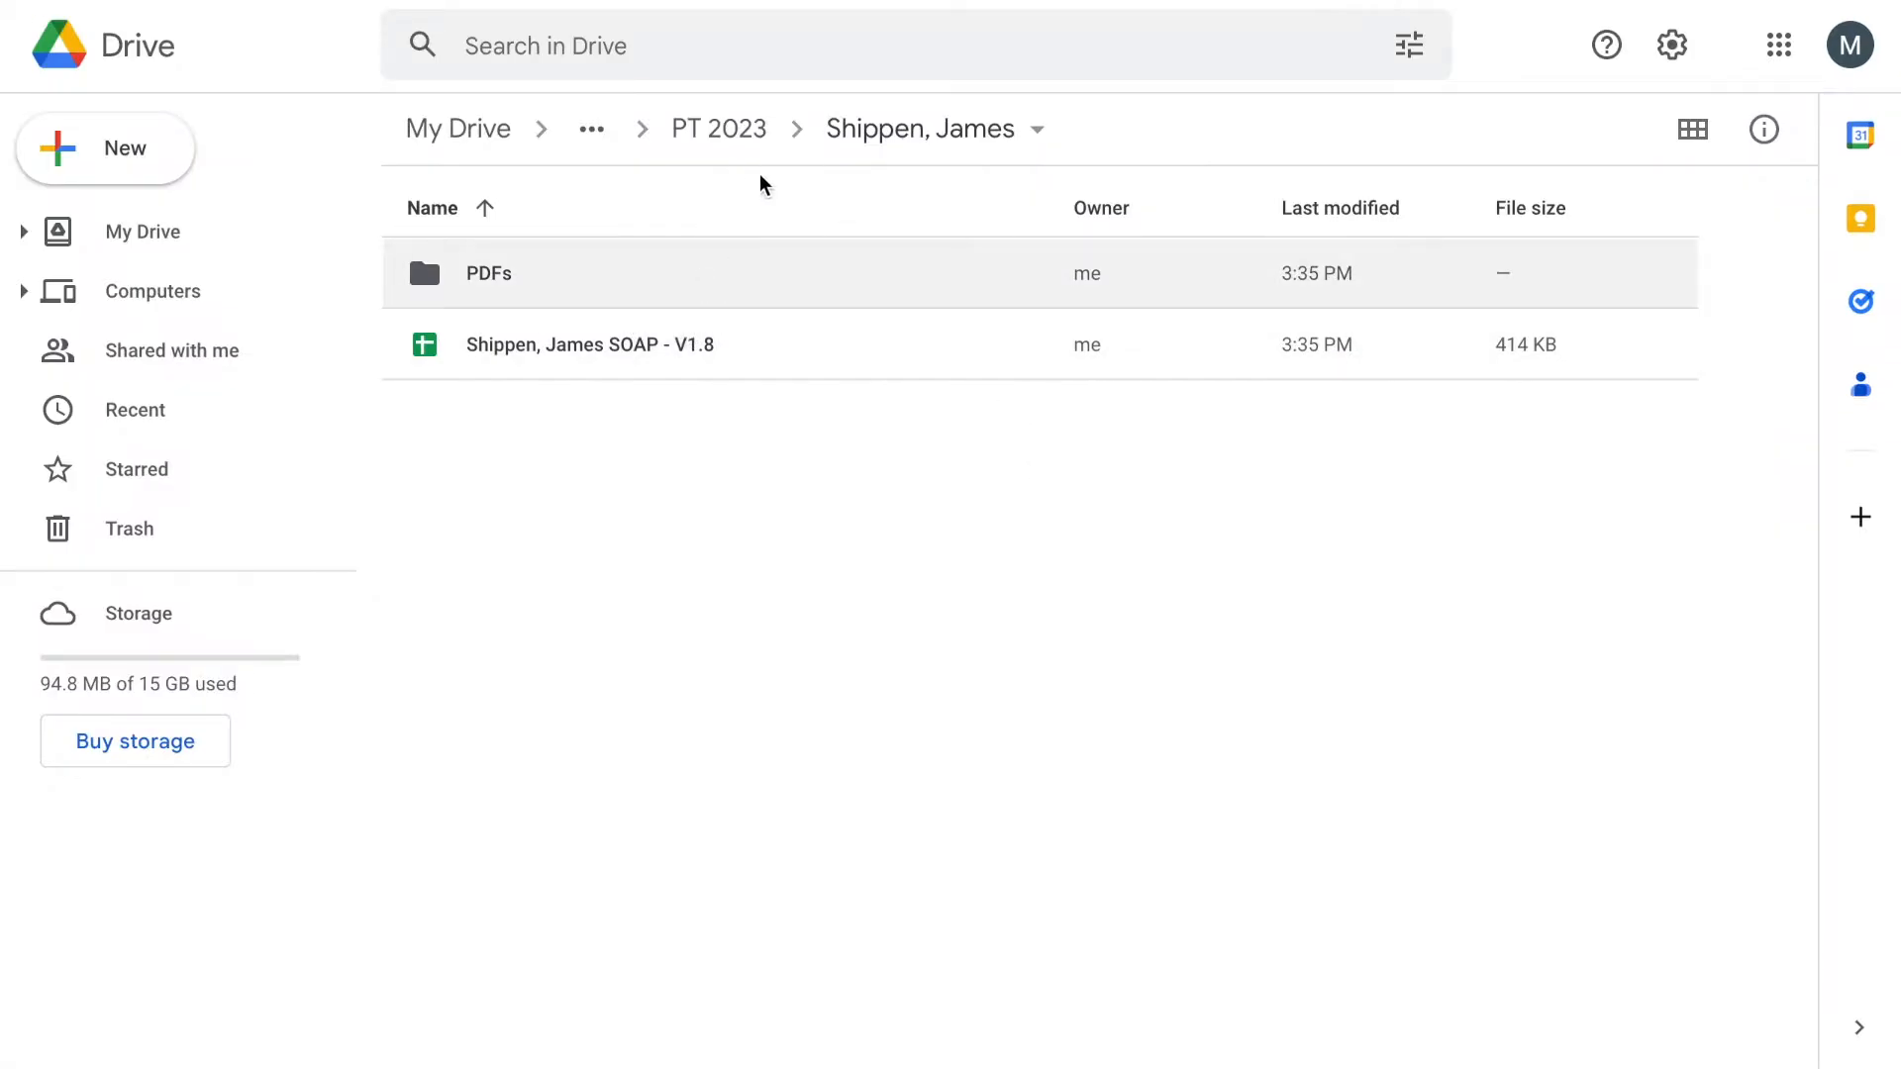
left_click(735, 139)
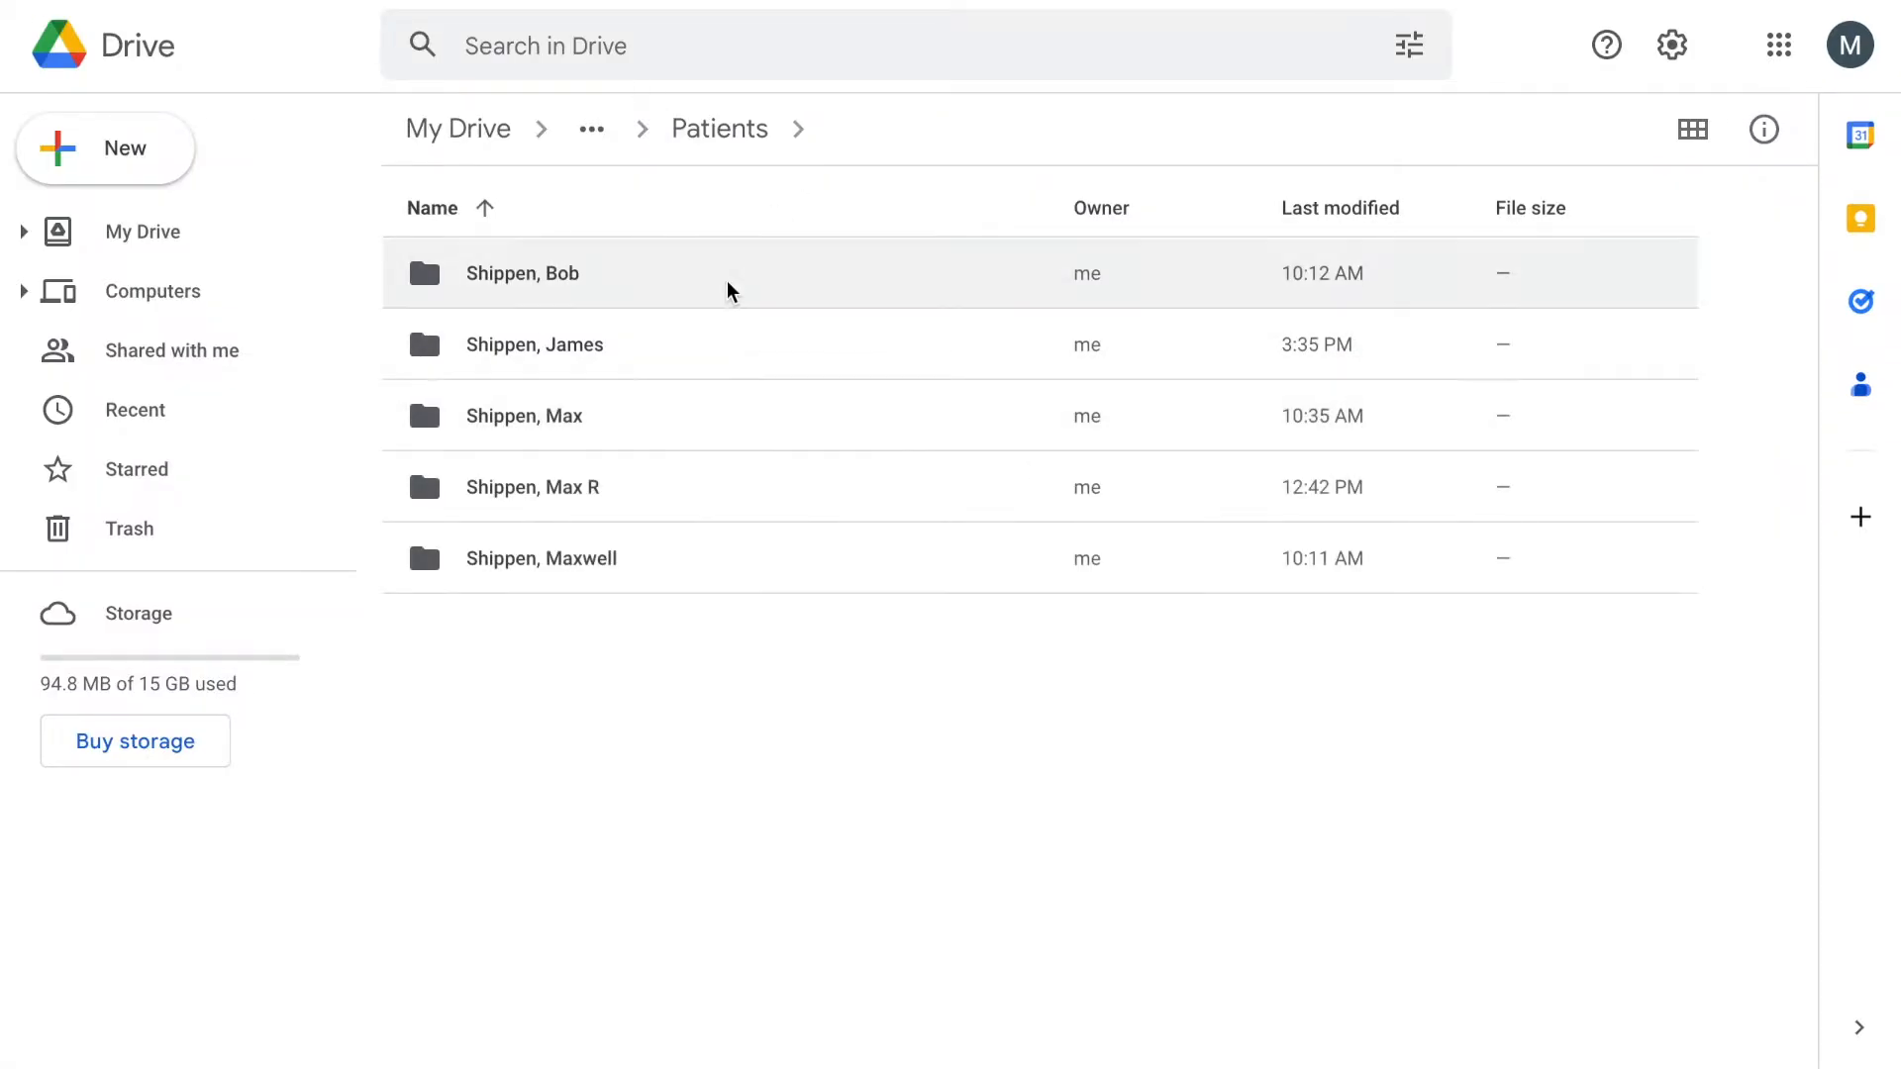
left_click(751, 149)
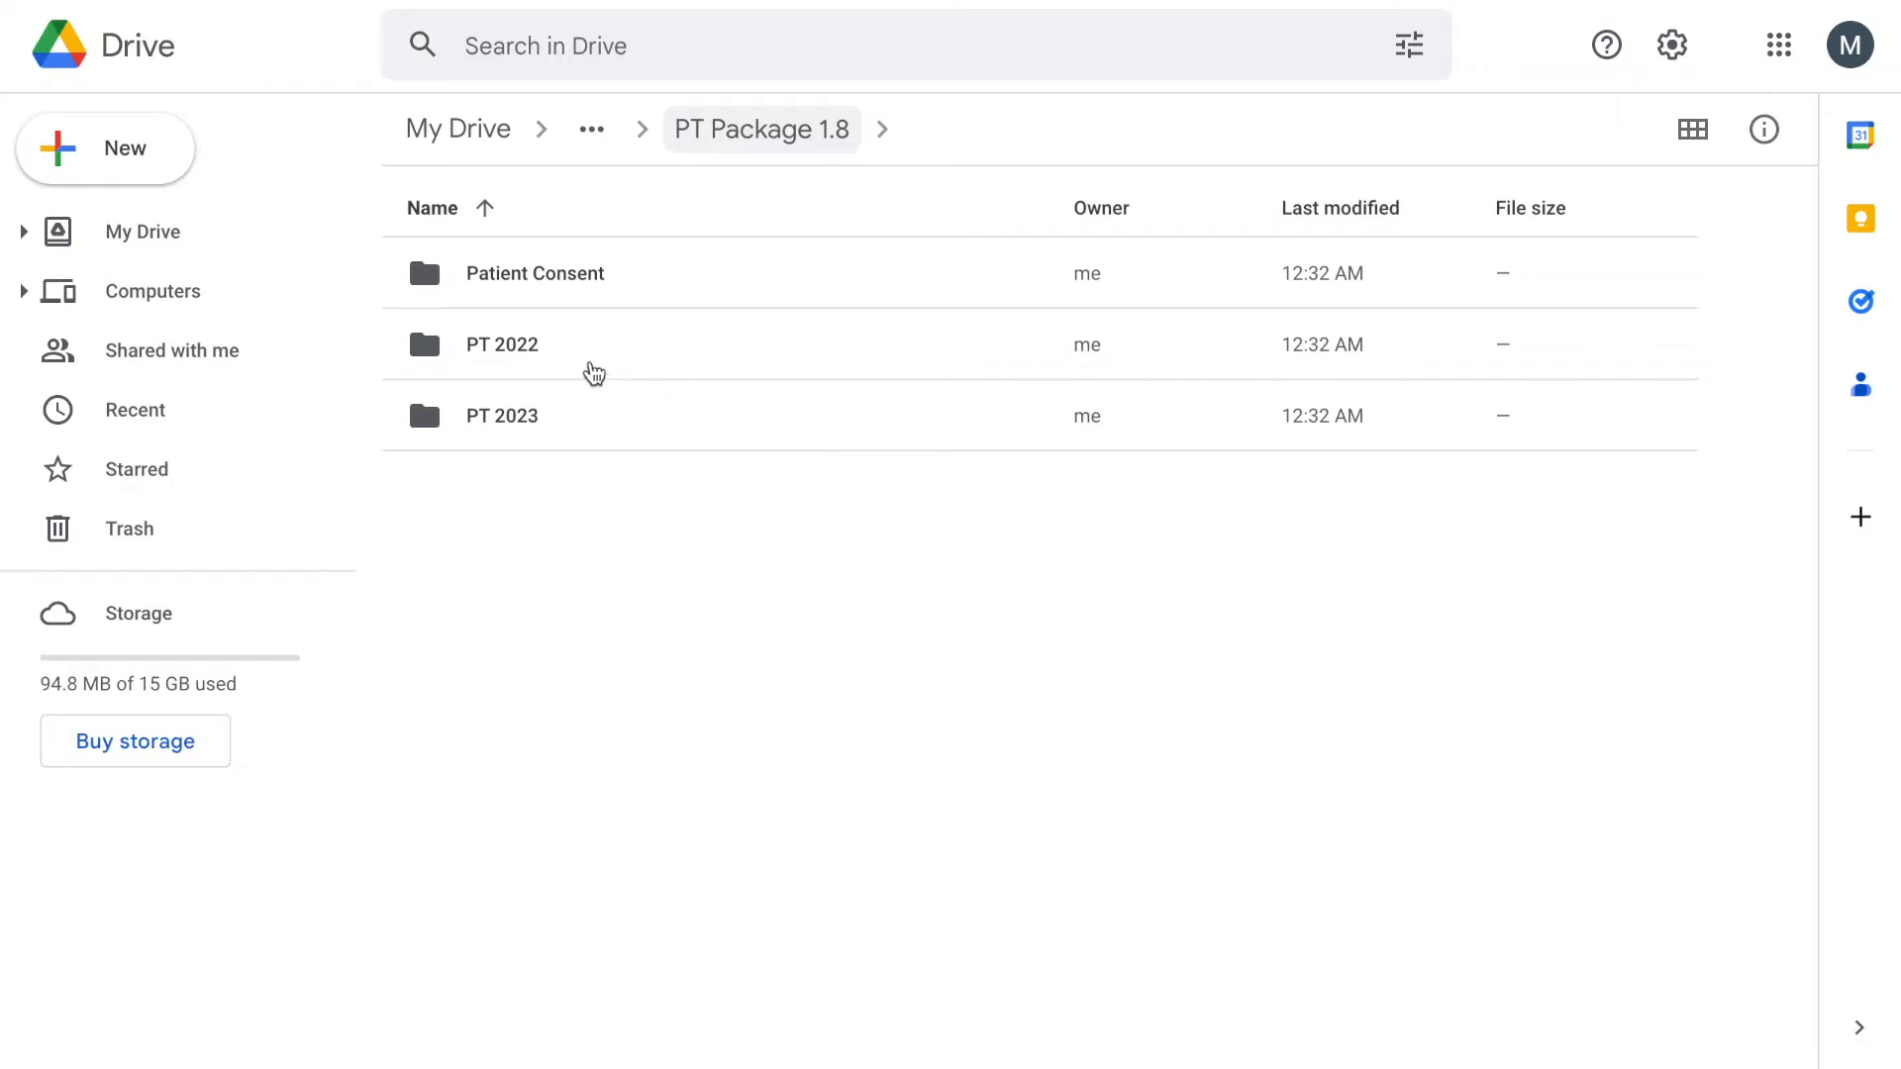
double_click(592, 371)
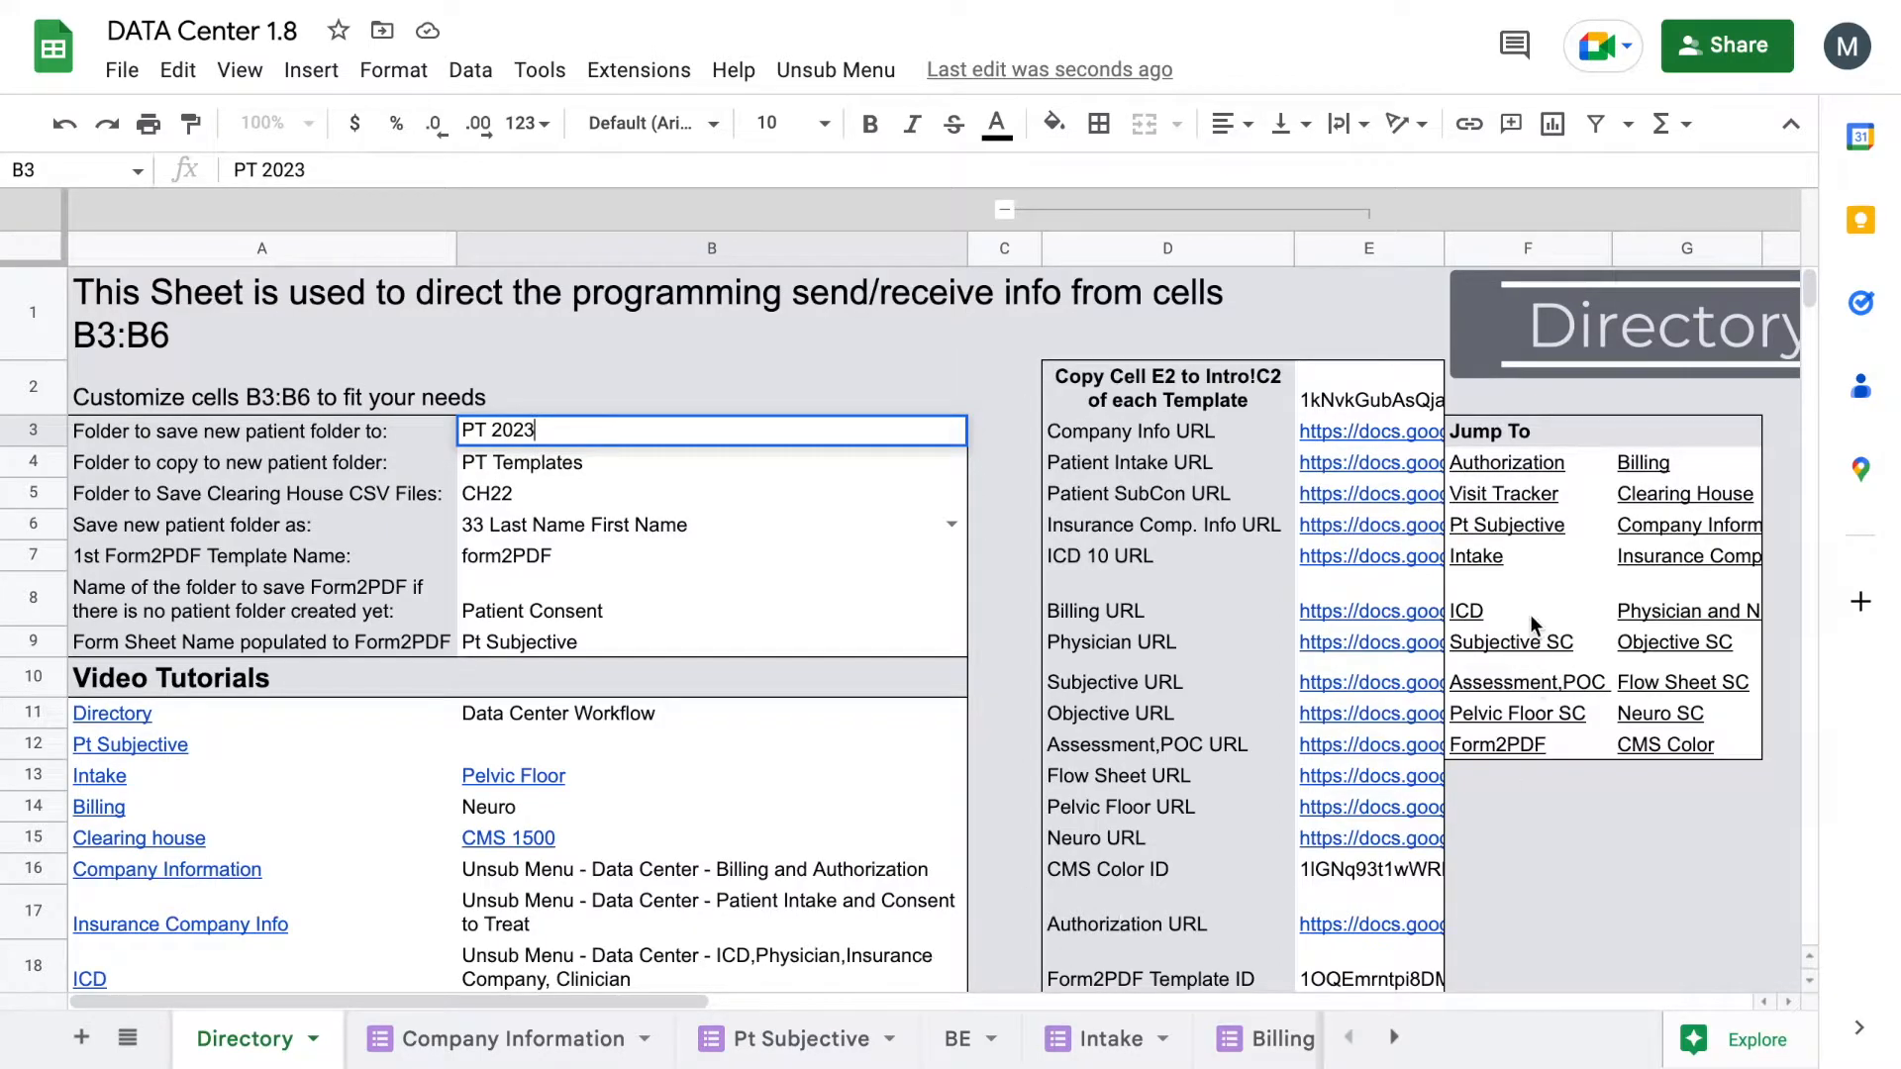
Step: Launch the Patient Intake form from Unsub Menu > Patient Intake and Consent to Treat
left_click(1475, 566)
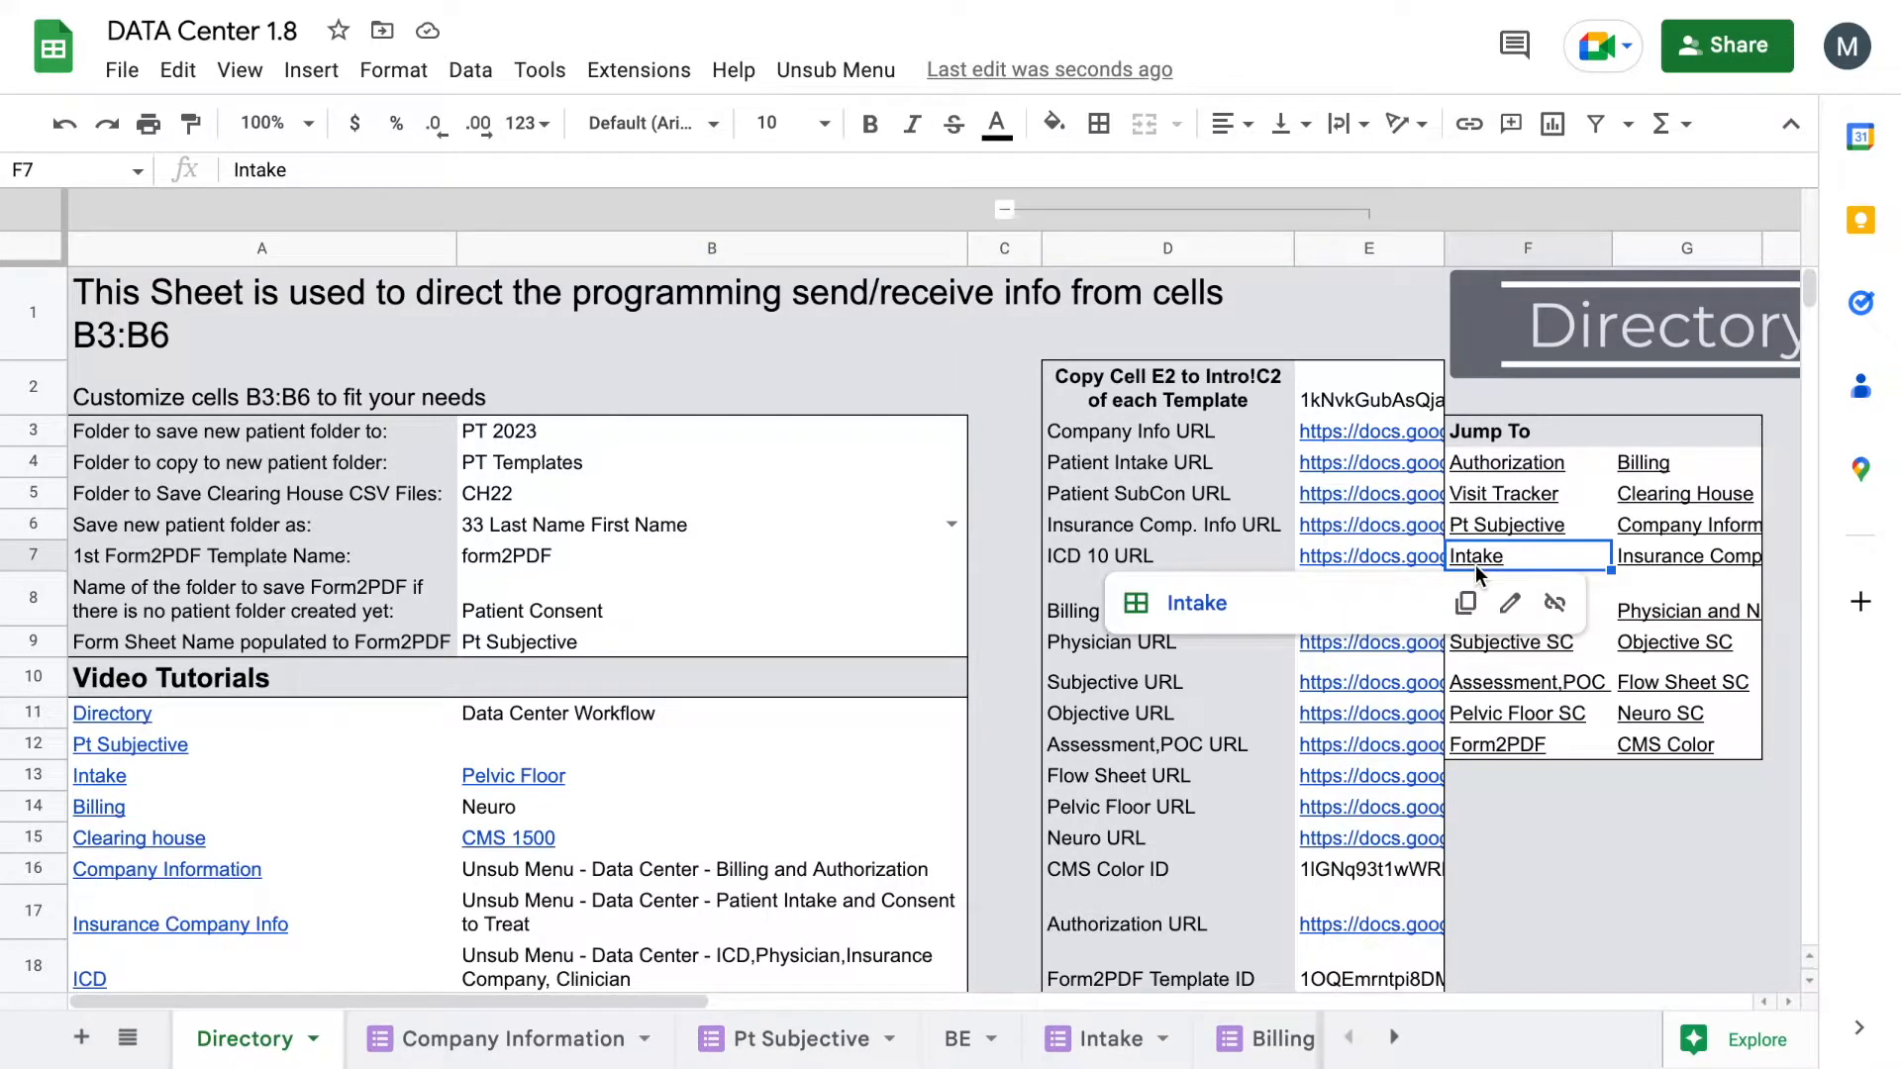
left_click(836, 69)
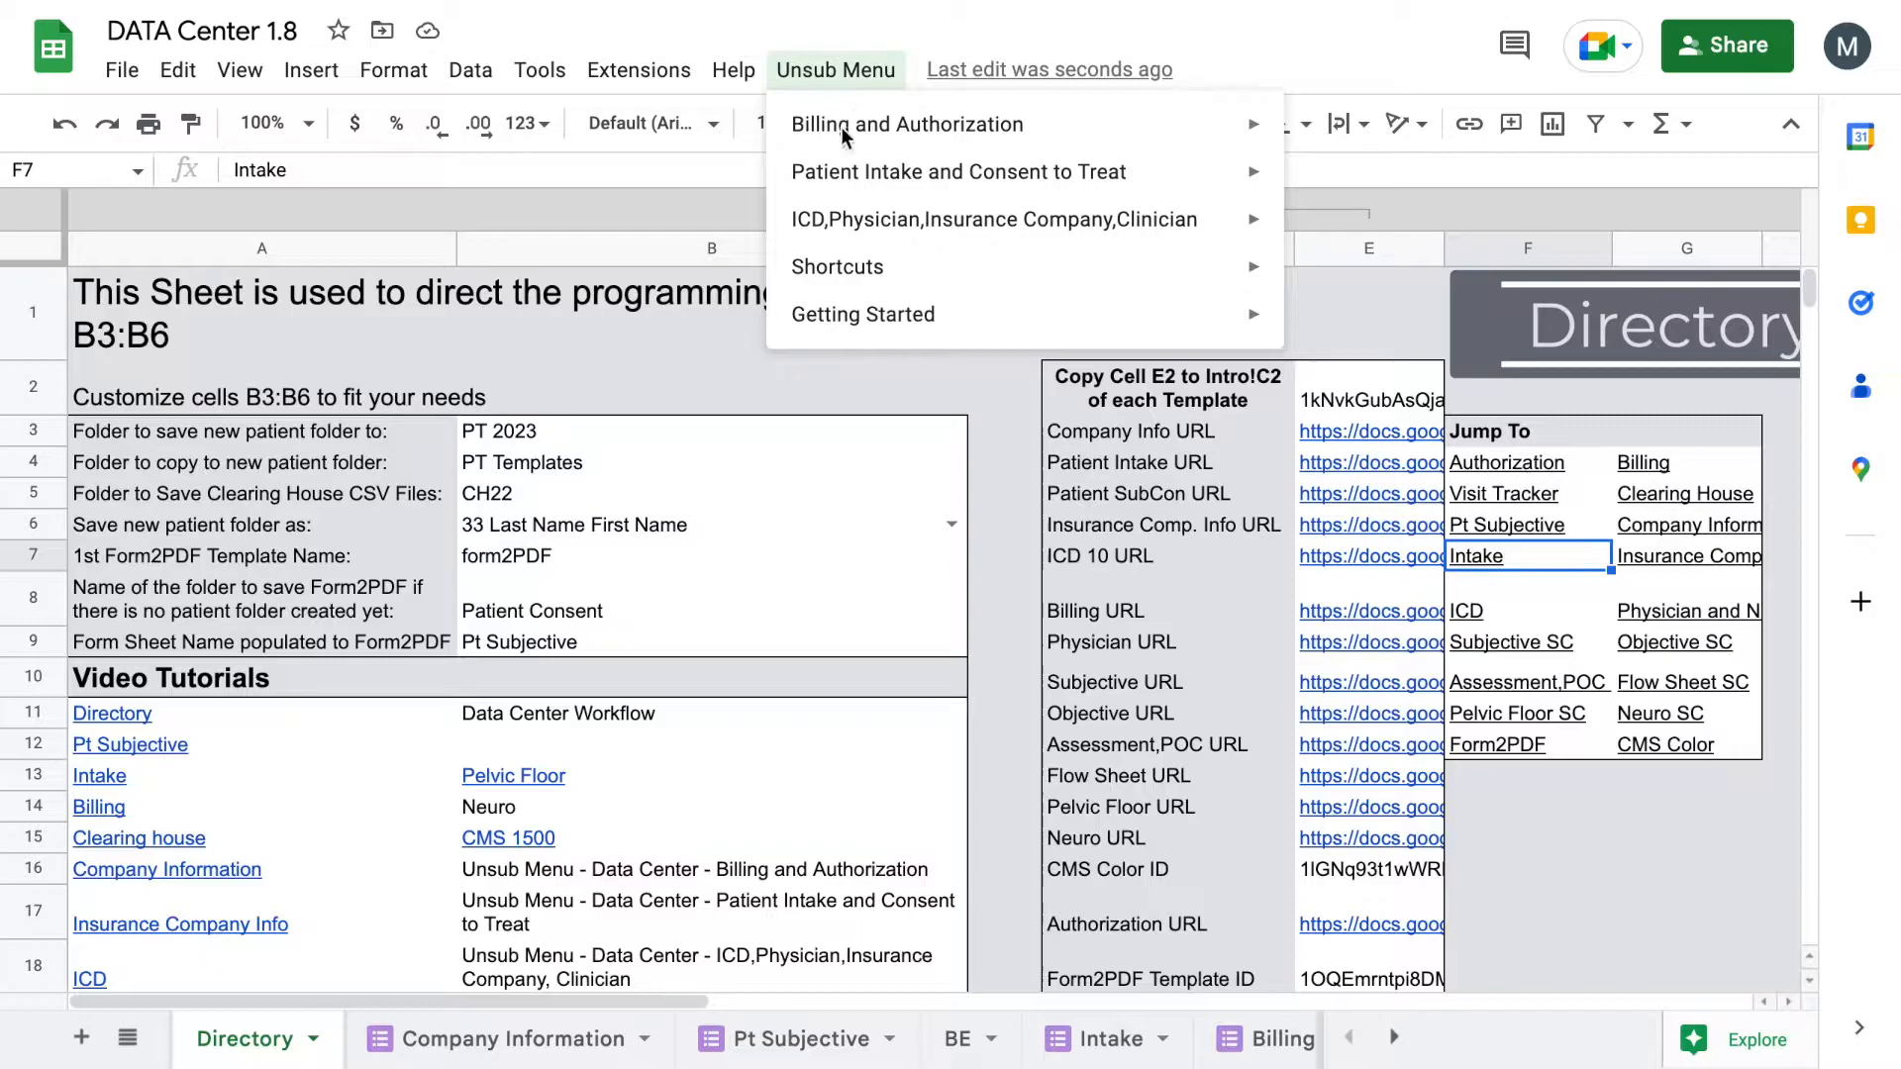
mouse_move(913, 178)
left_click(1297, 182)
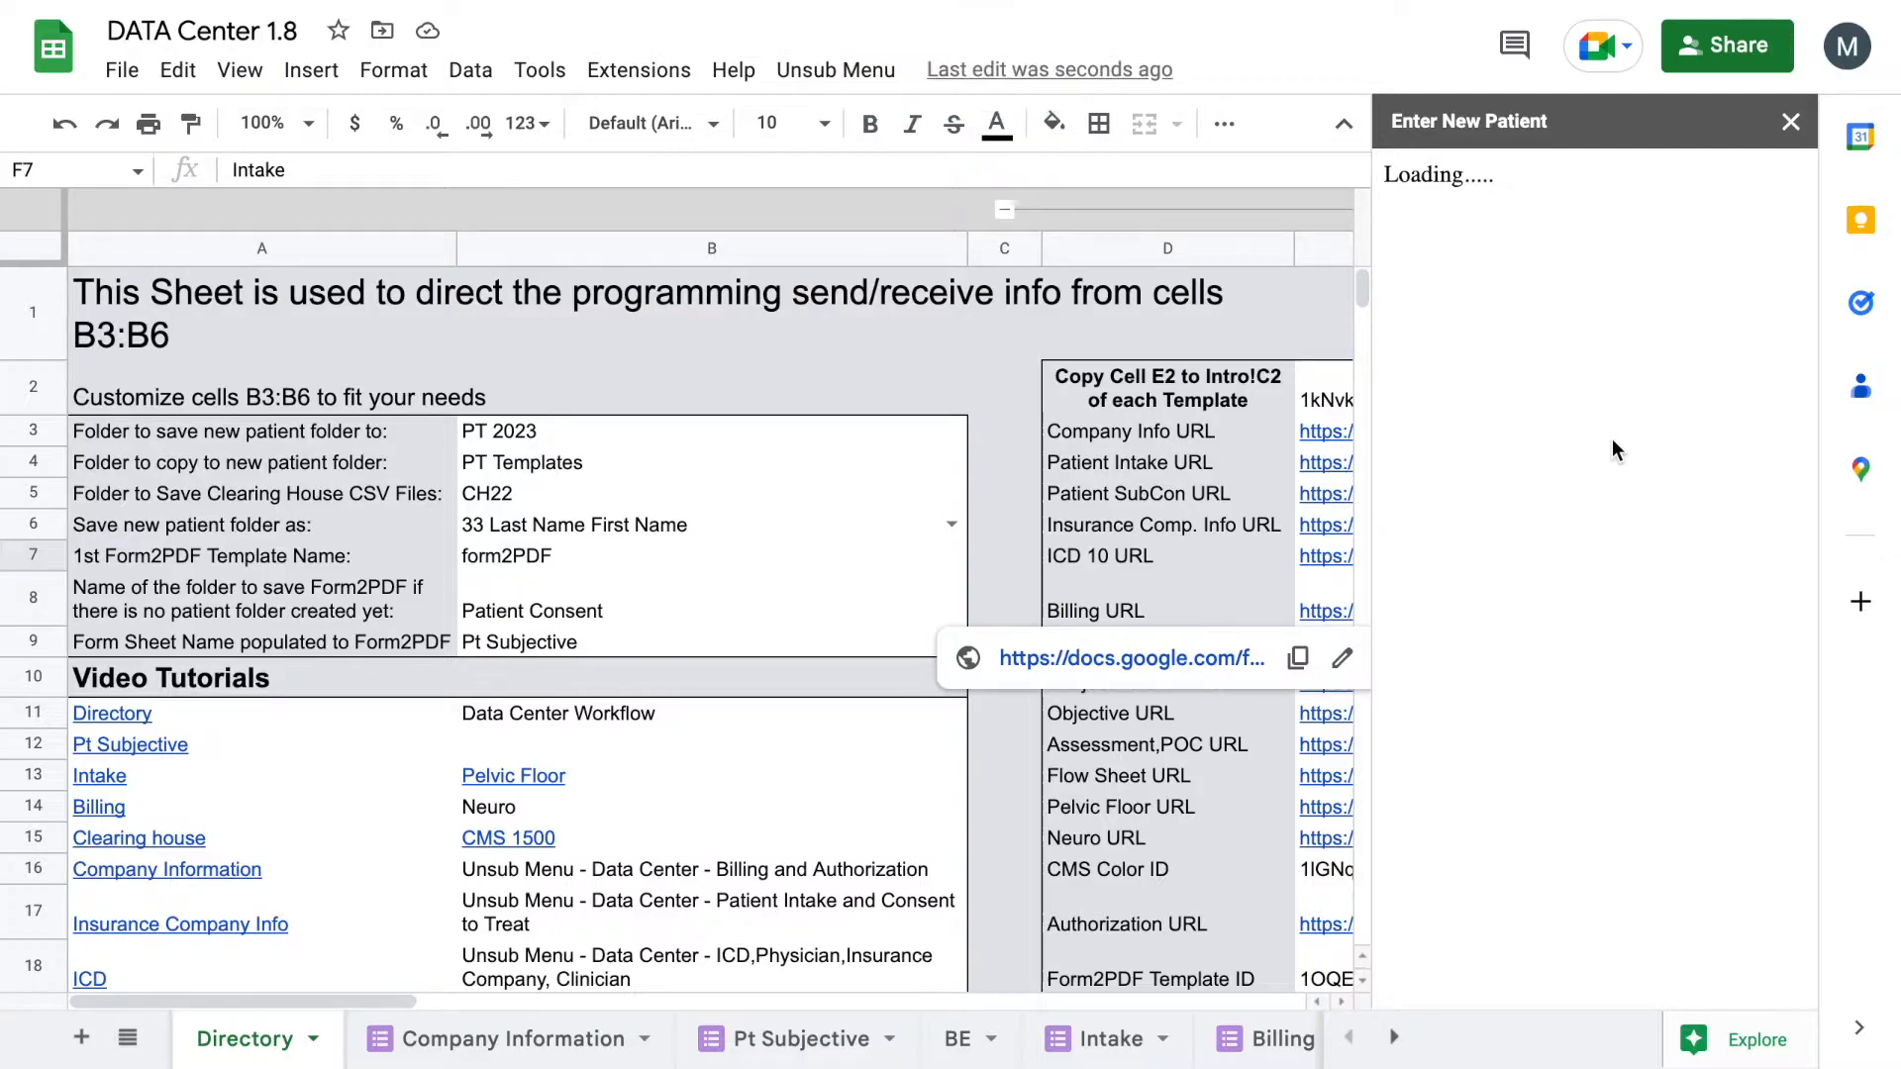
Step: Fill in the patient's first and last name in the intake form
left_click(1579, 649)
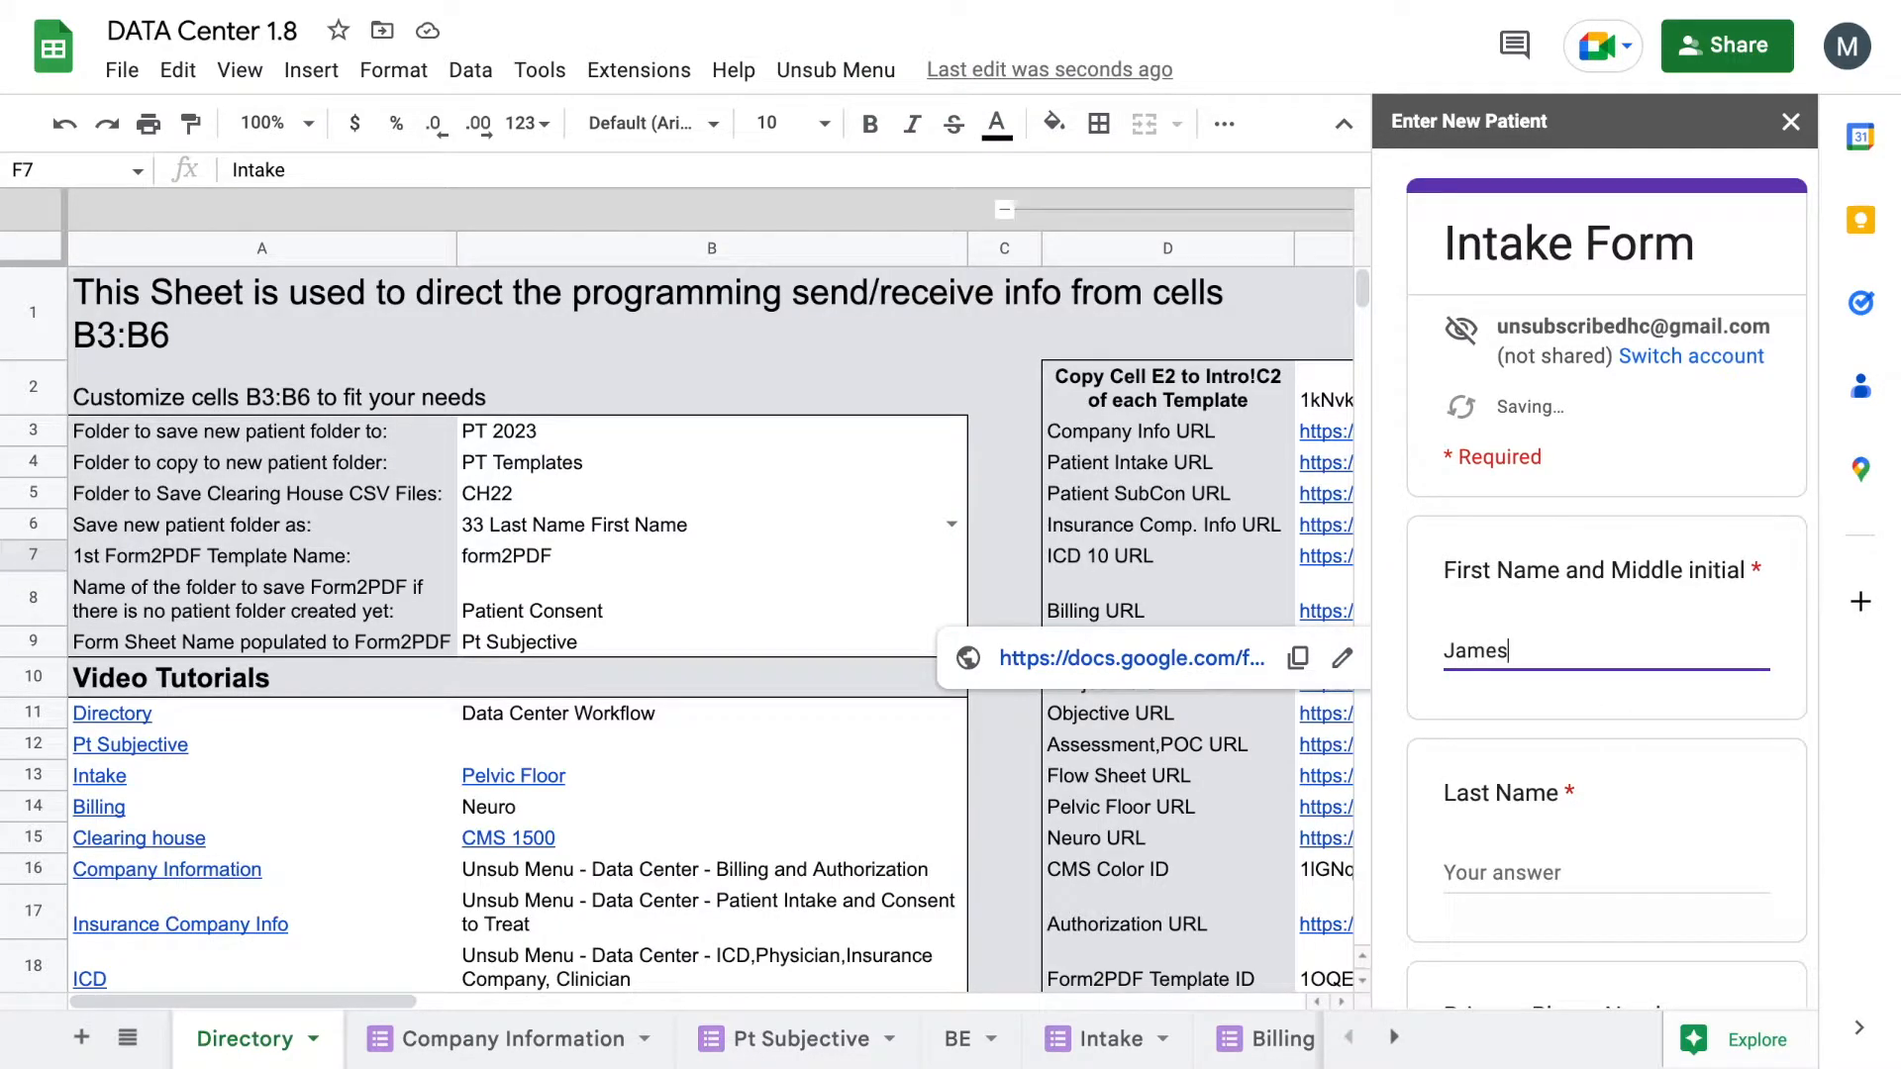
key("Tab")
scroll(1578, 649, "down", 20)
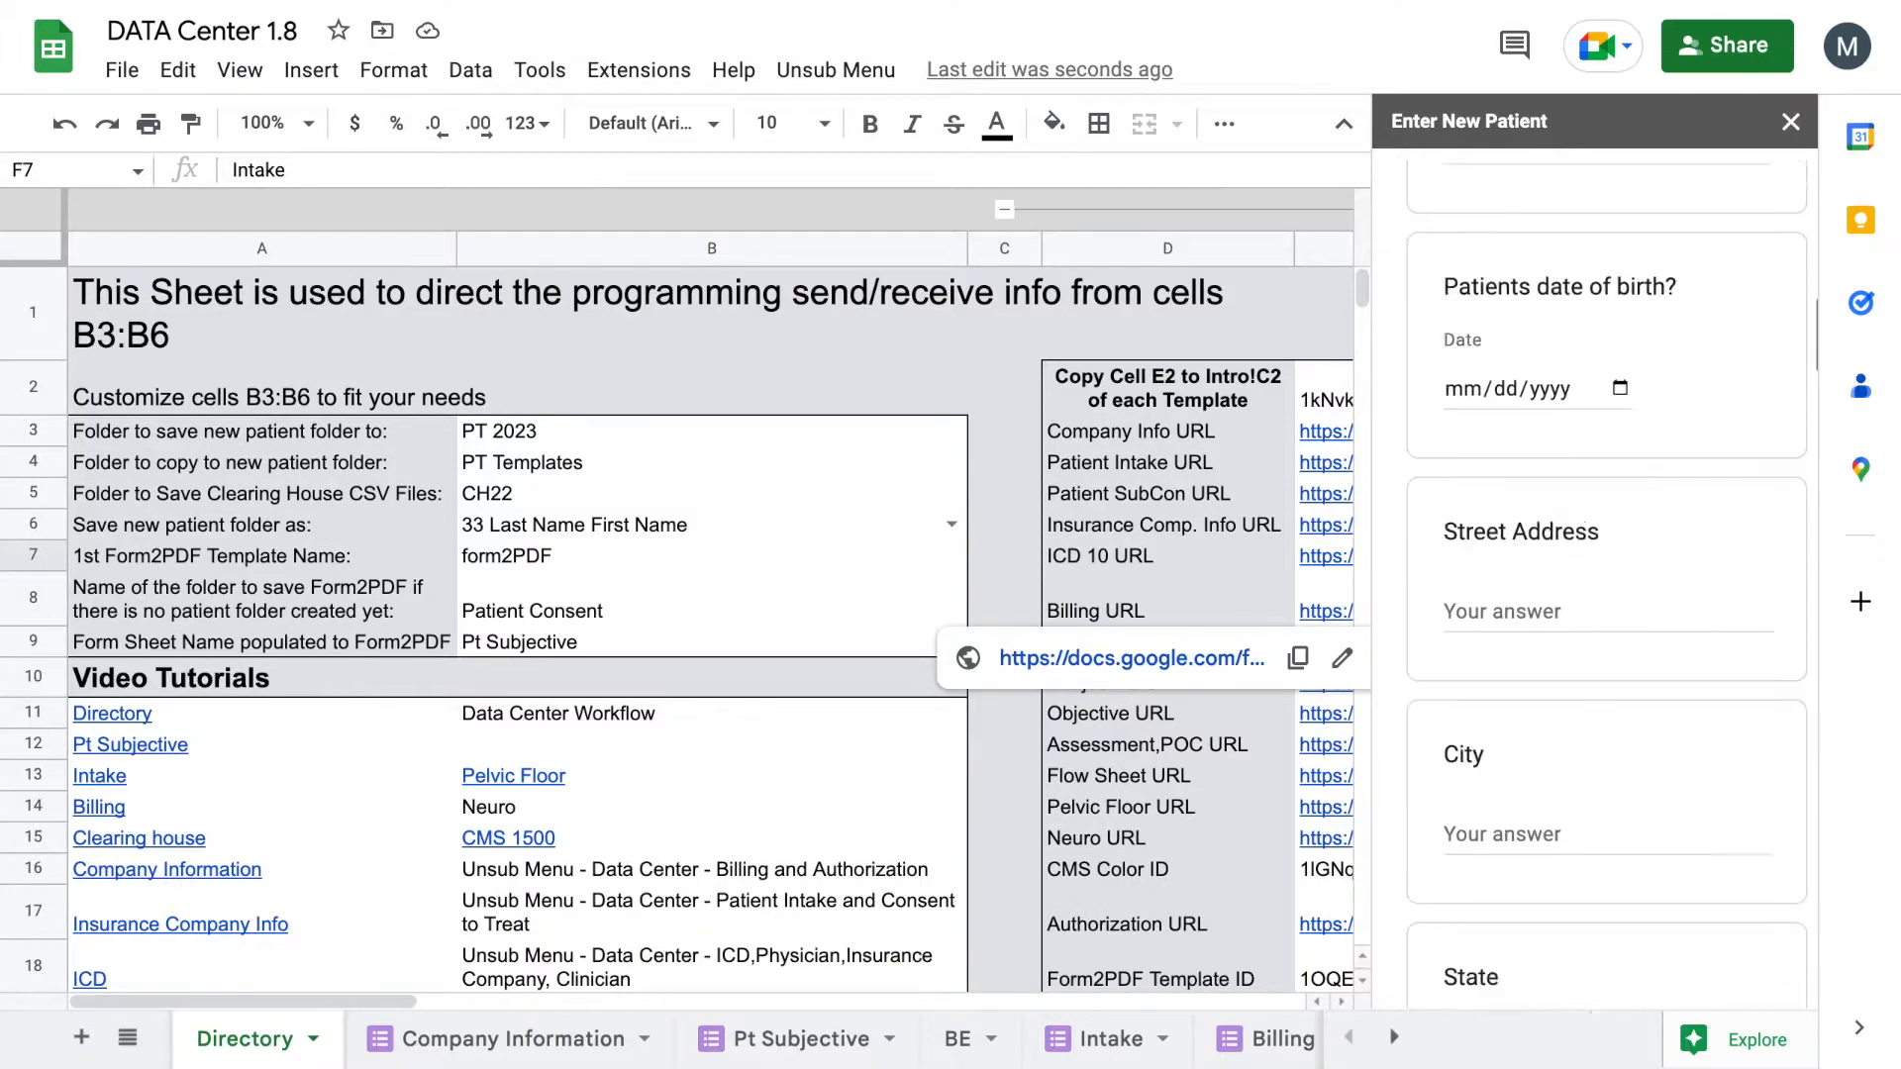
scroll(1578, 650, "down", 20)
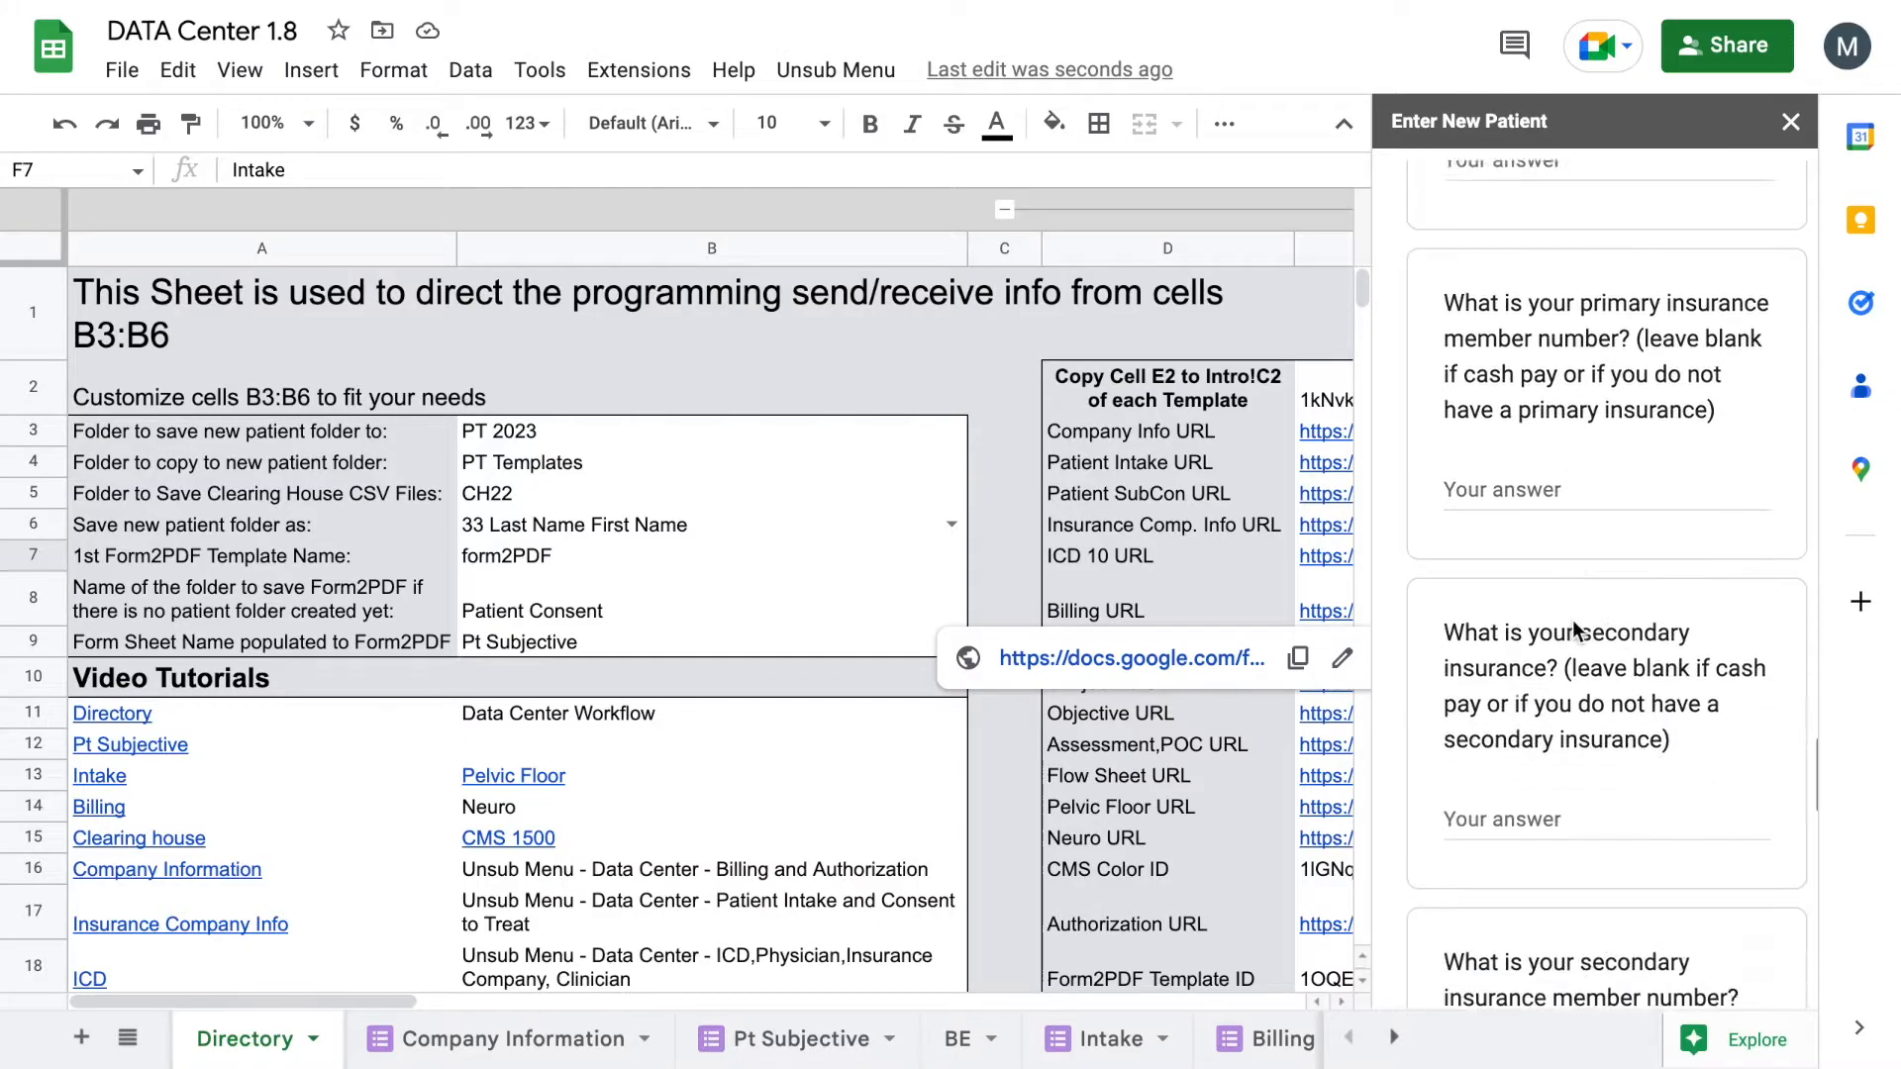
scroll(1572, 620, "up", 2)
Step: Enter the patient's initials-and-date code, submit the form, and close the sidebar
left_click(1572, 540)
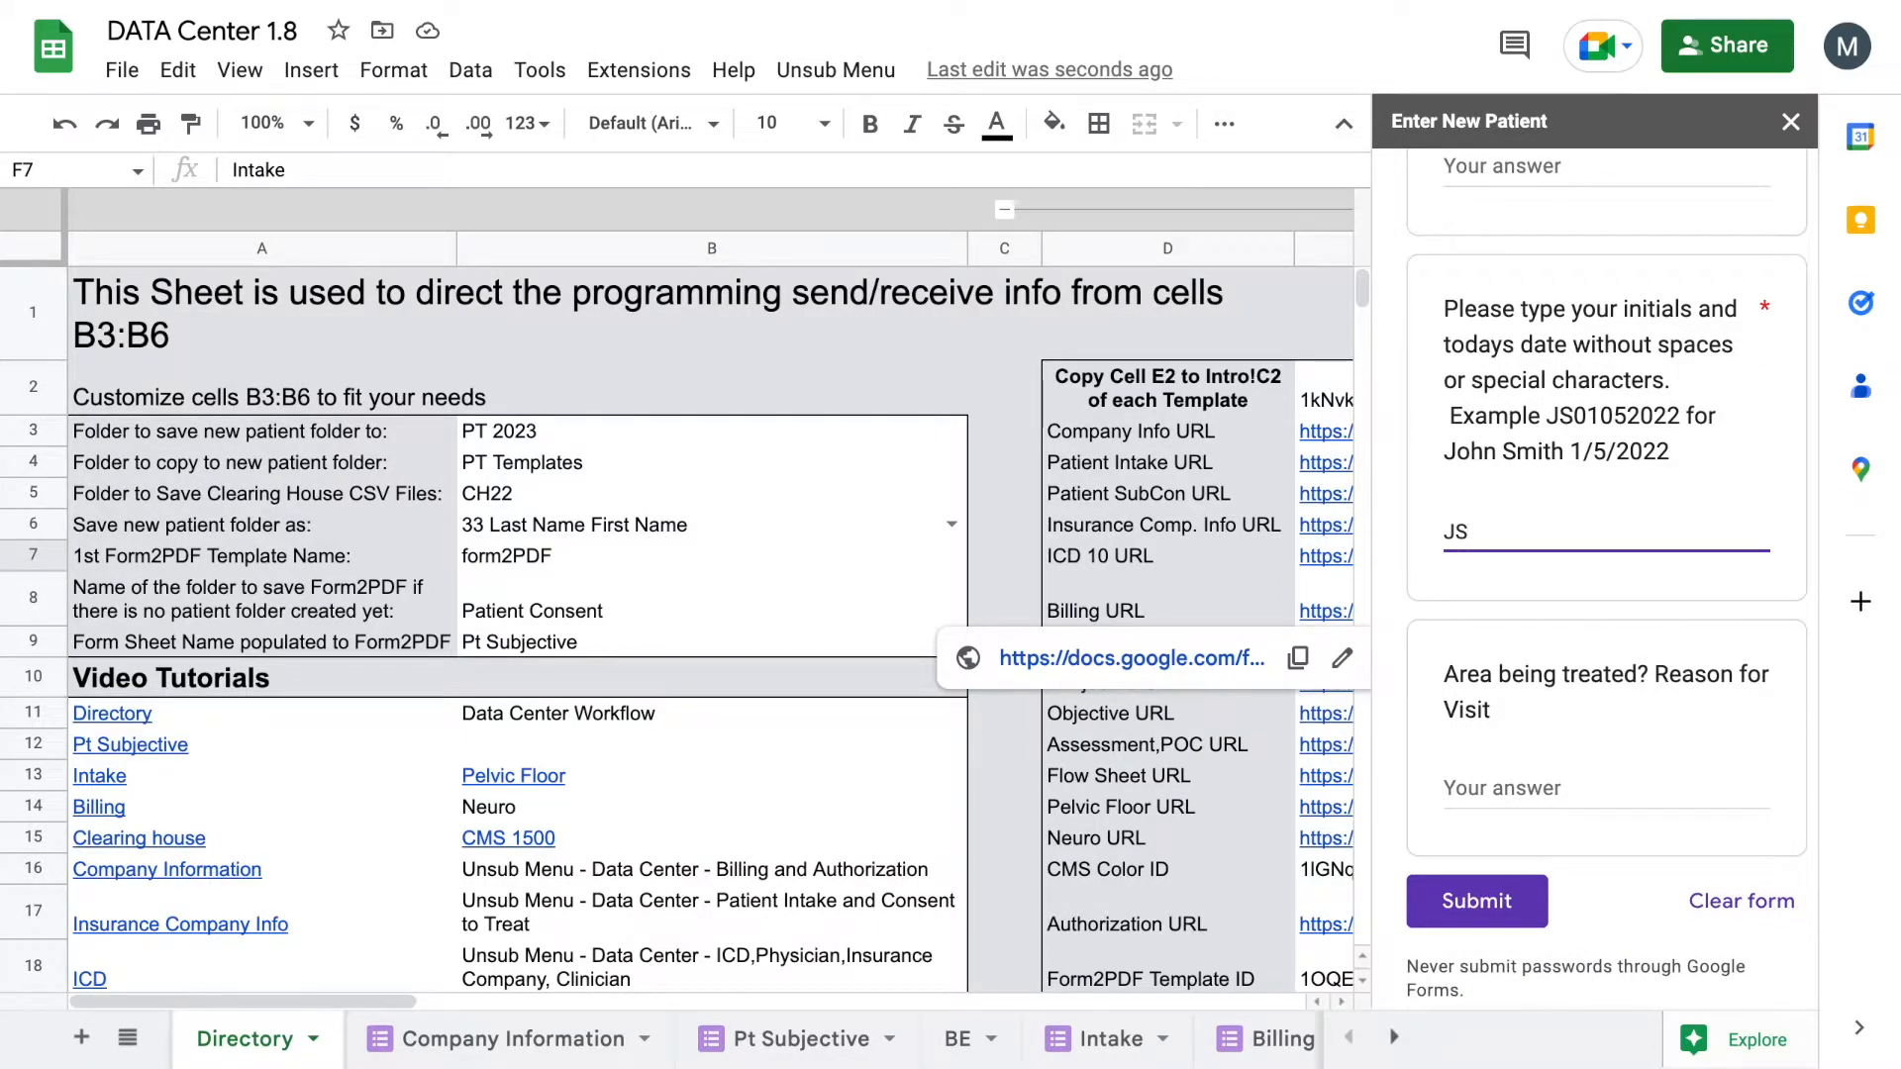
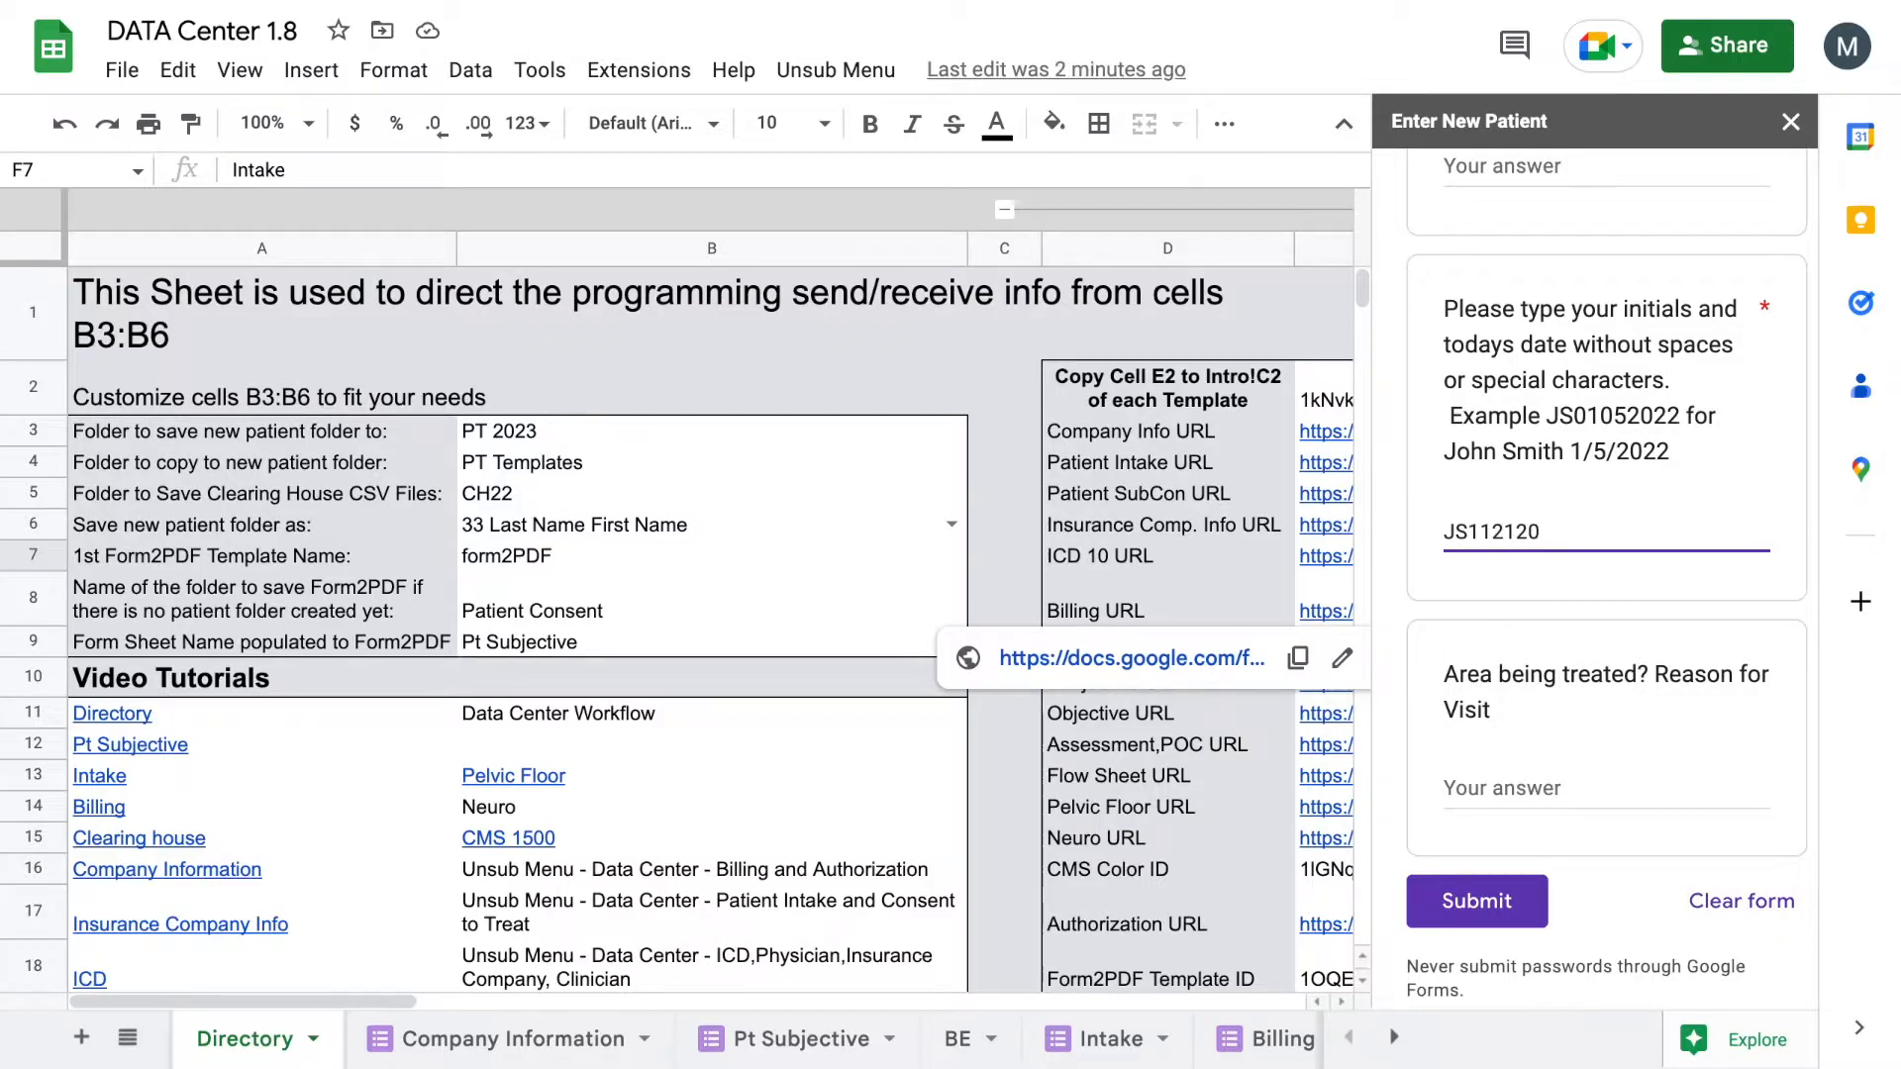
left_click(1485, 886)
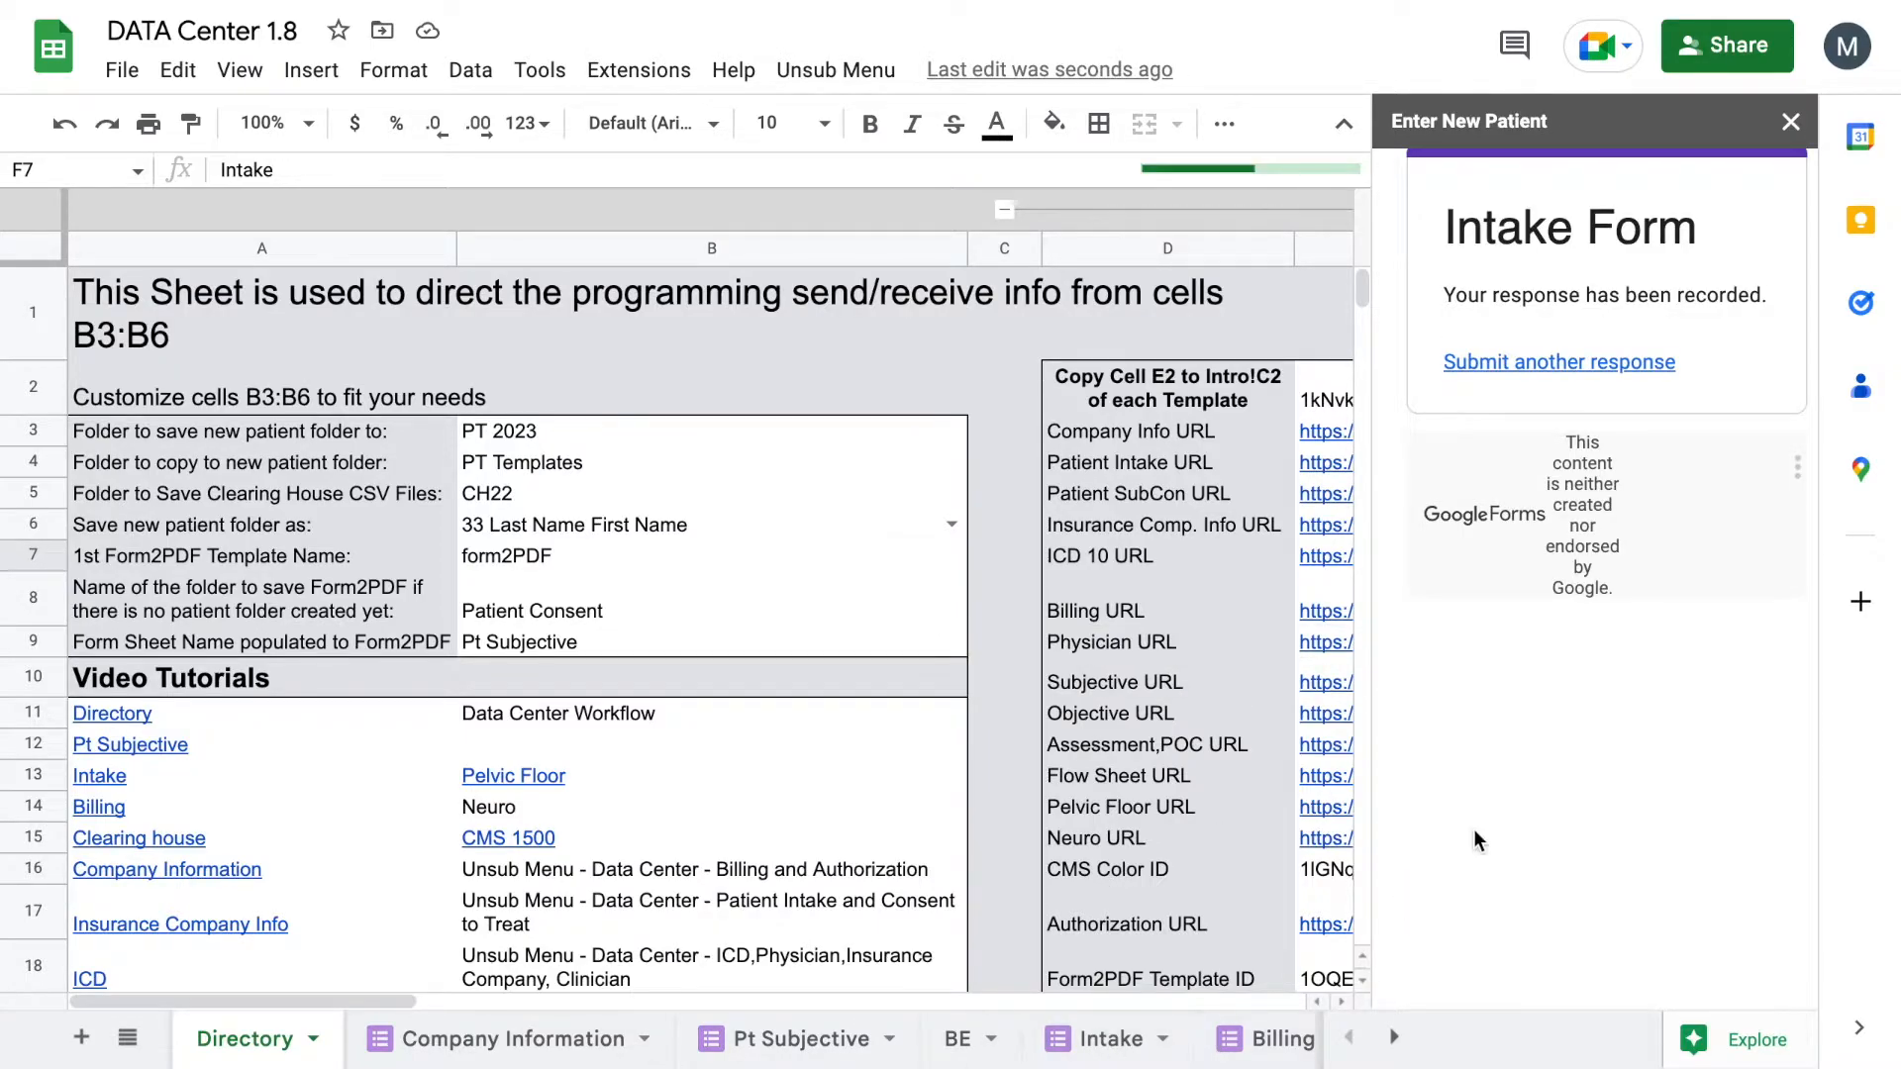
scroll(1148, 1055, "down", 3)
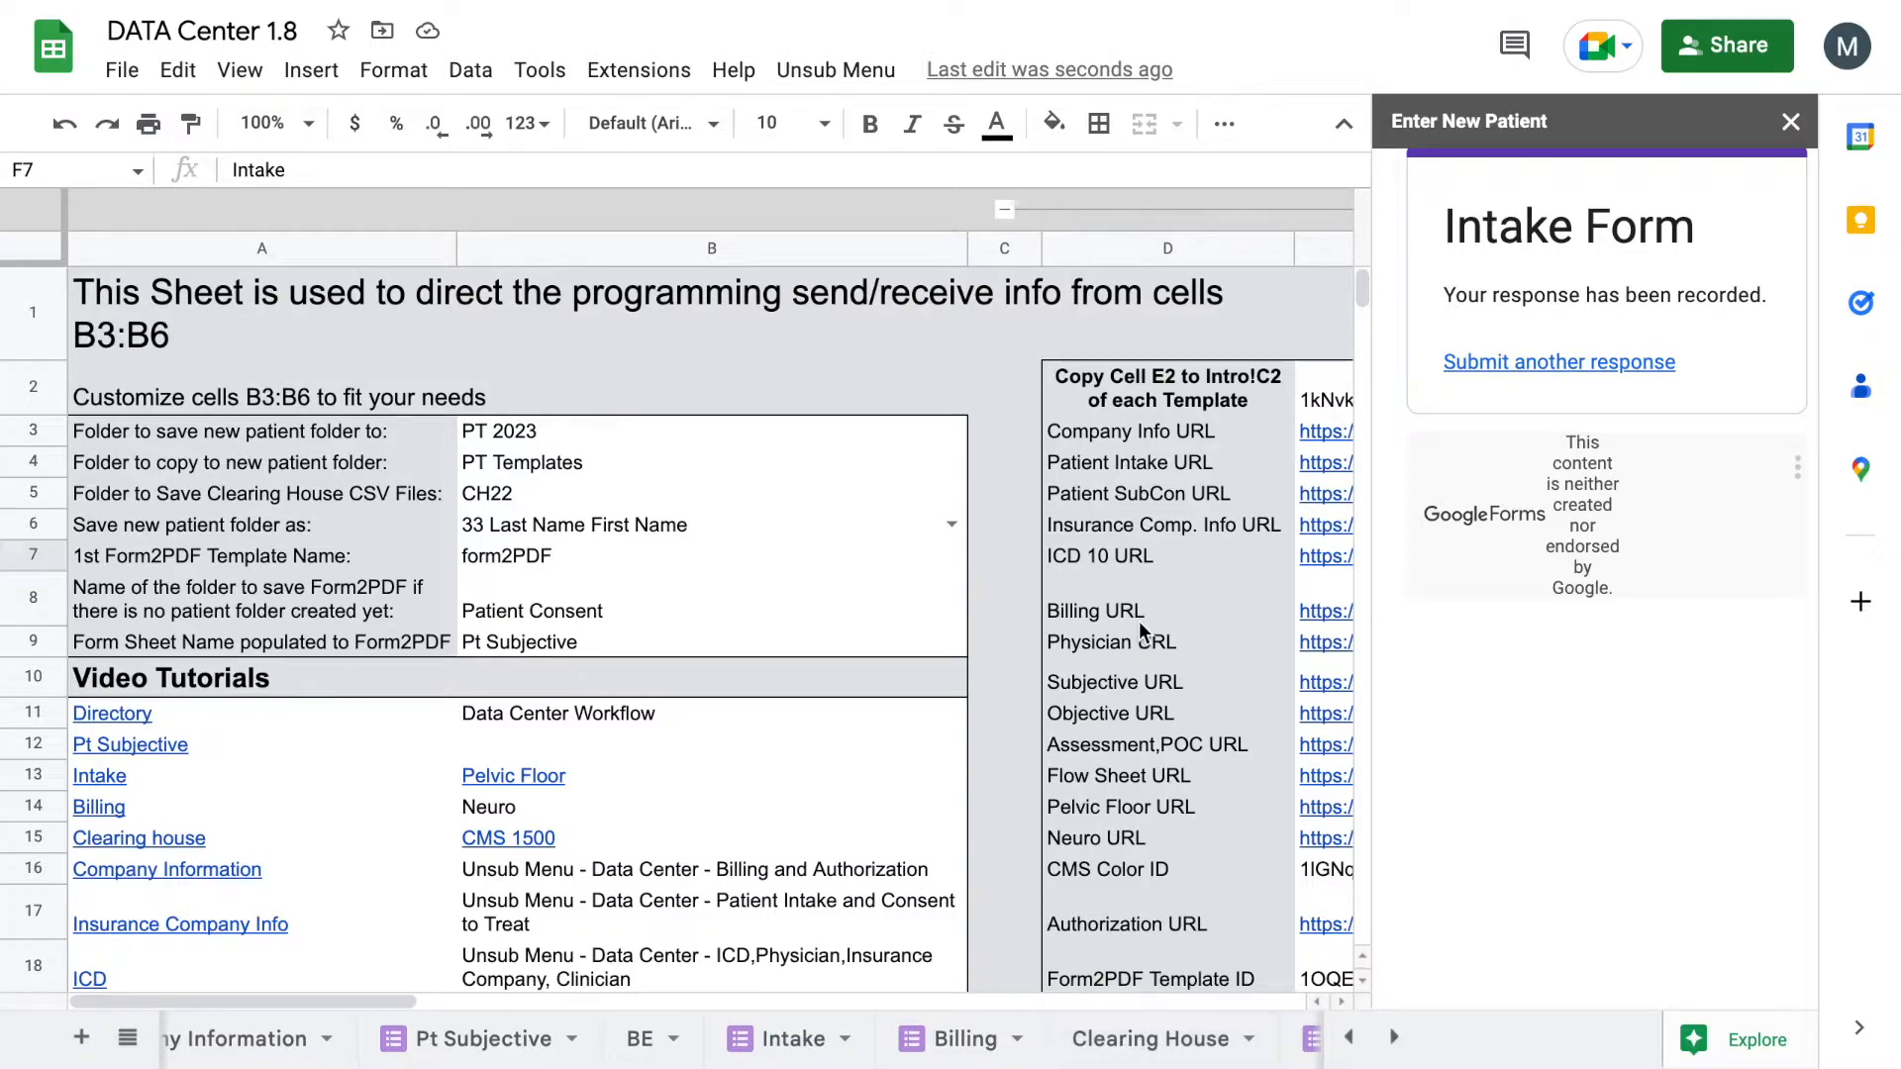
left_click(1794, 121)
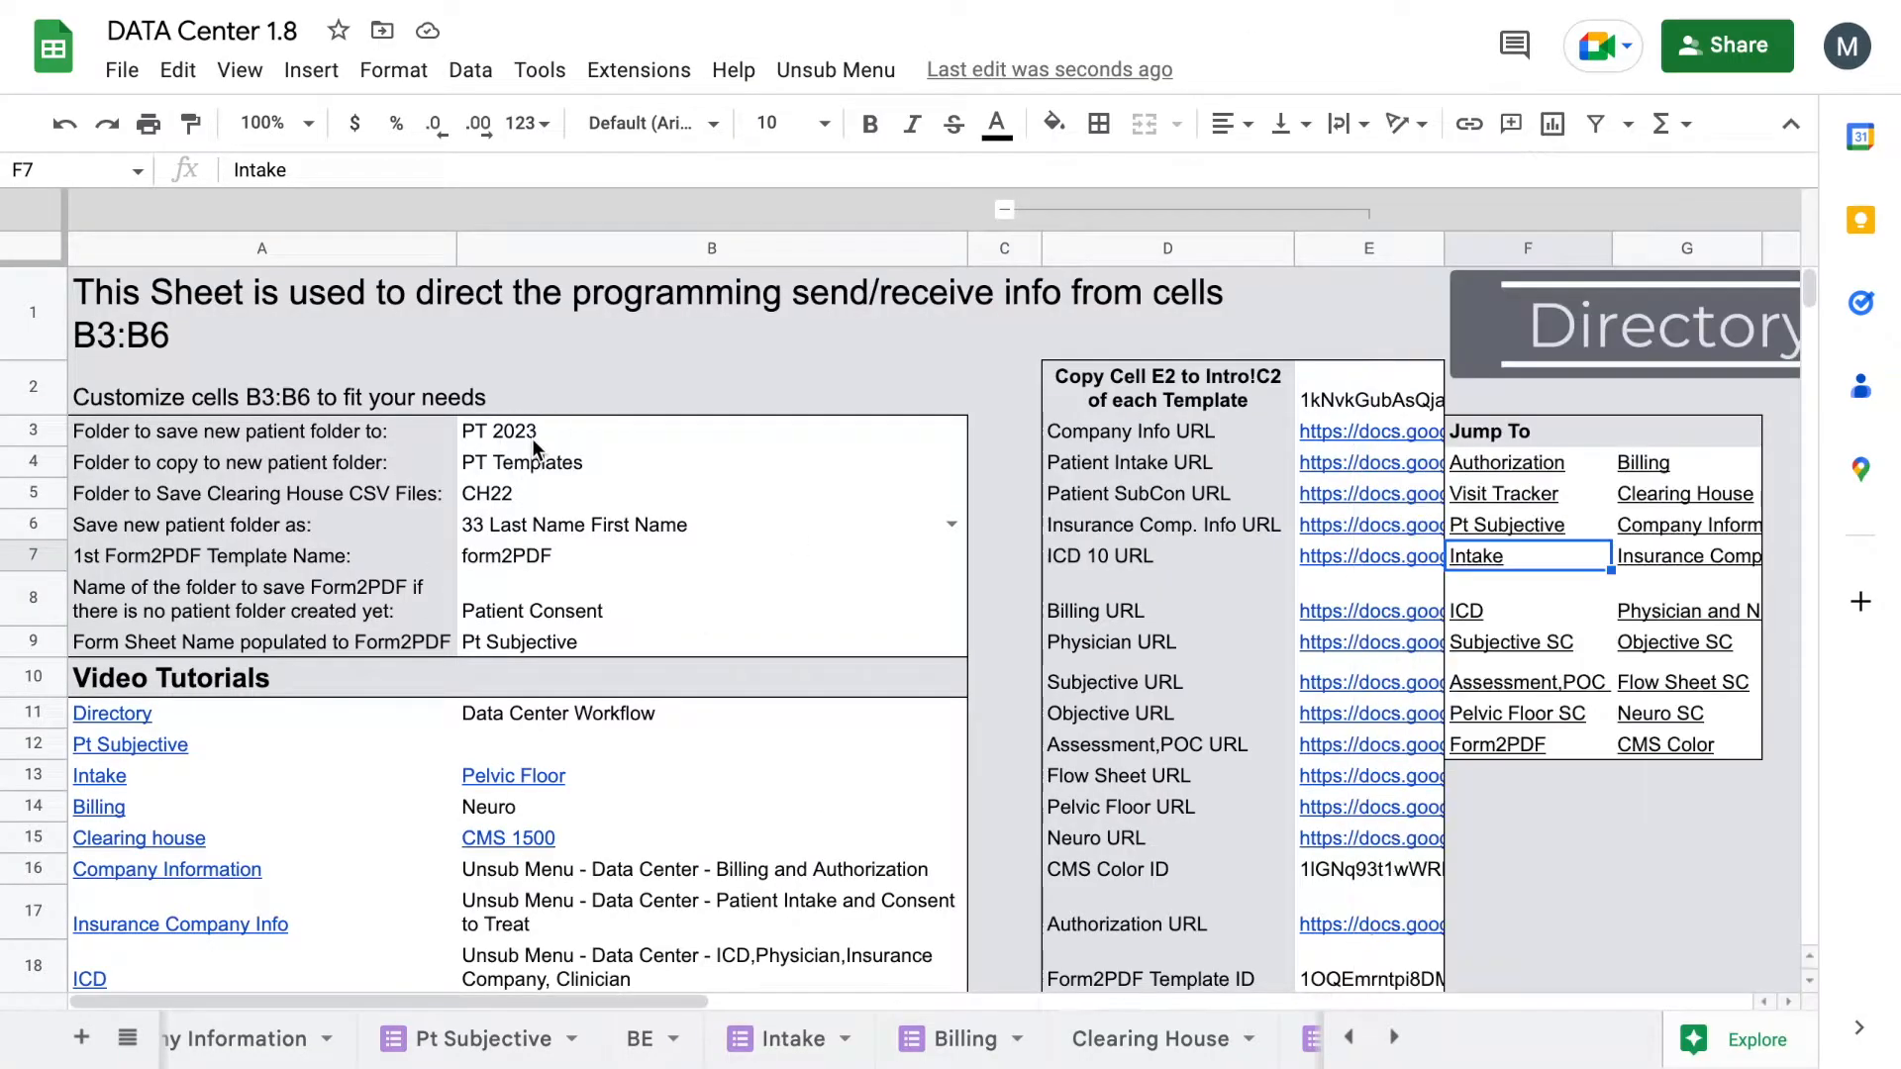
Step: Change cell B3's new-patient folder from PT 2023 to PT 2022
left_click(532, 437)
double_click(564, 432)
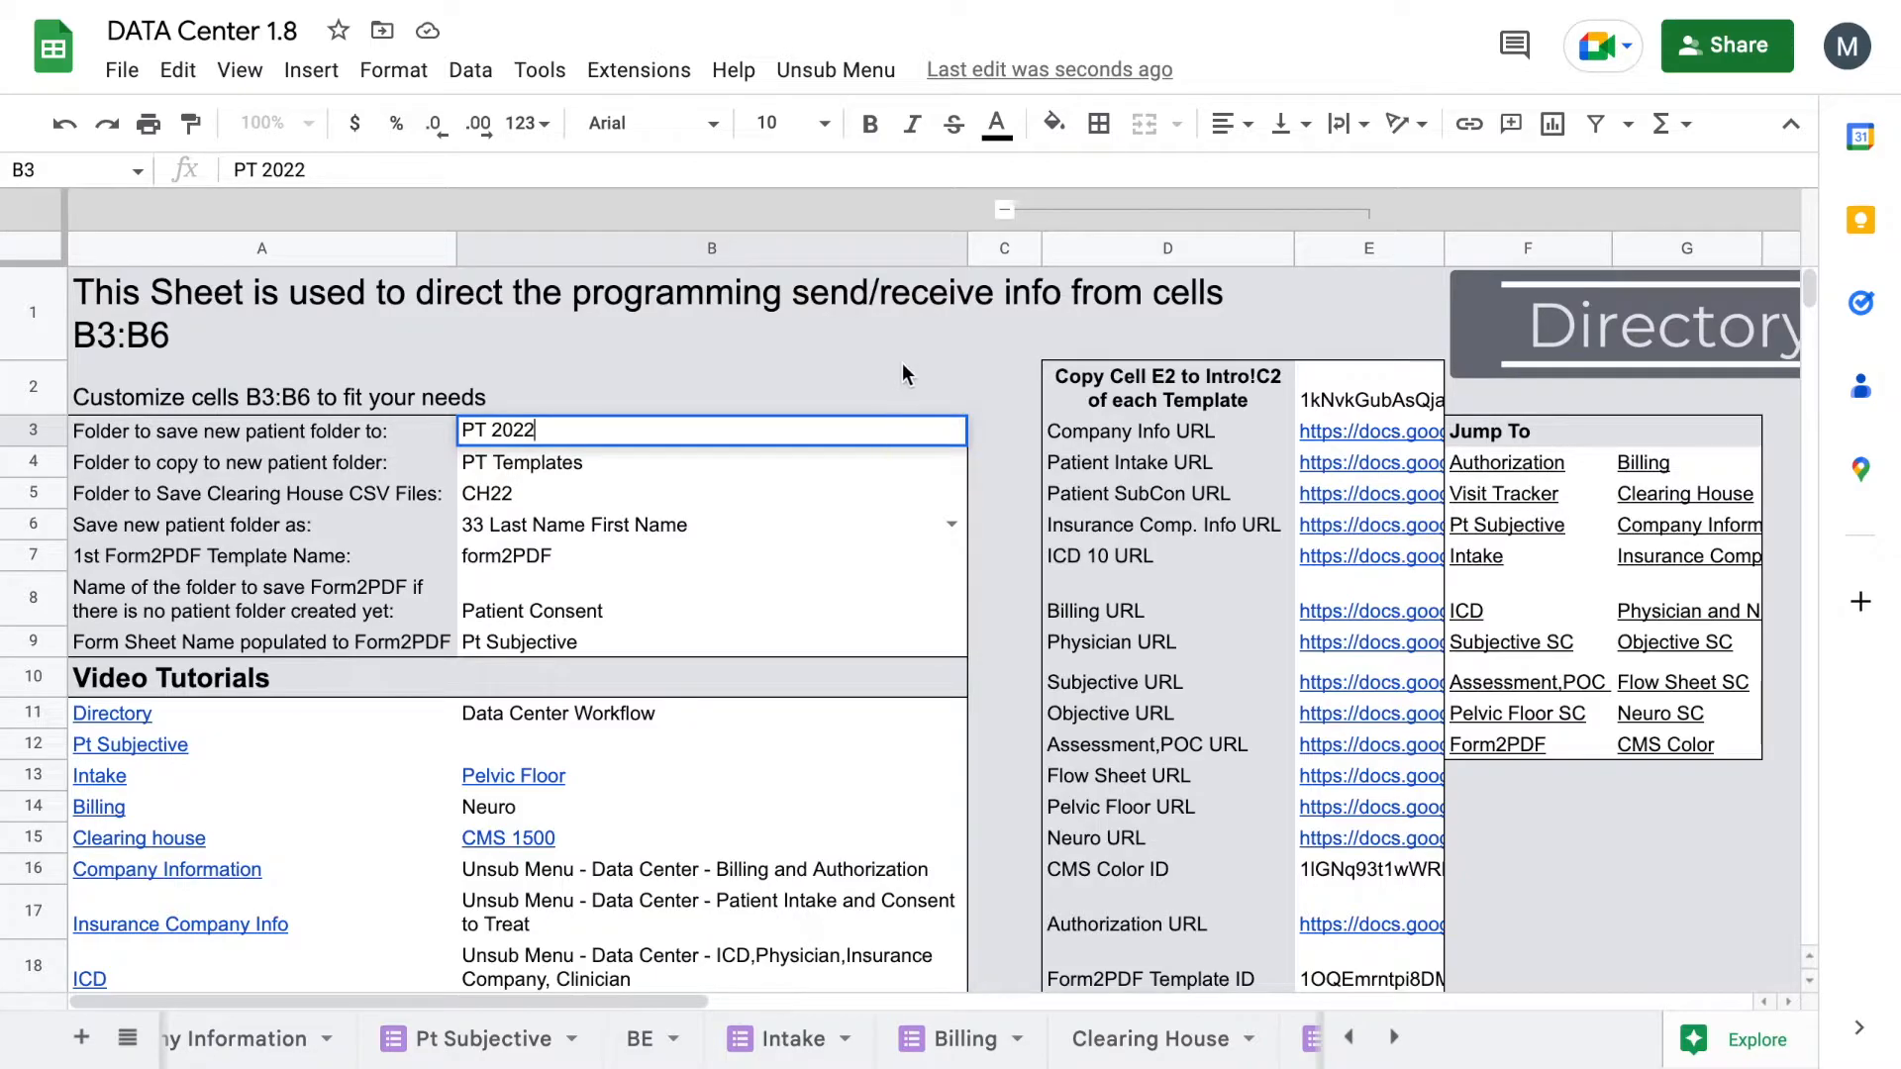
key("Return")
left_click(1050, 2)
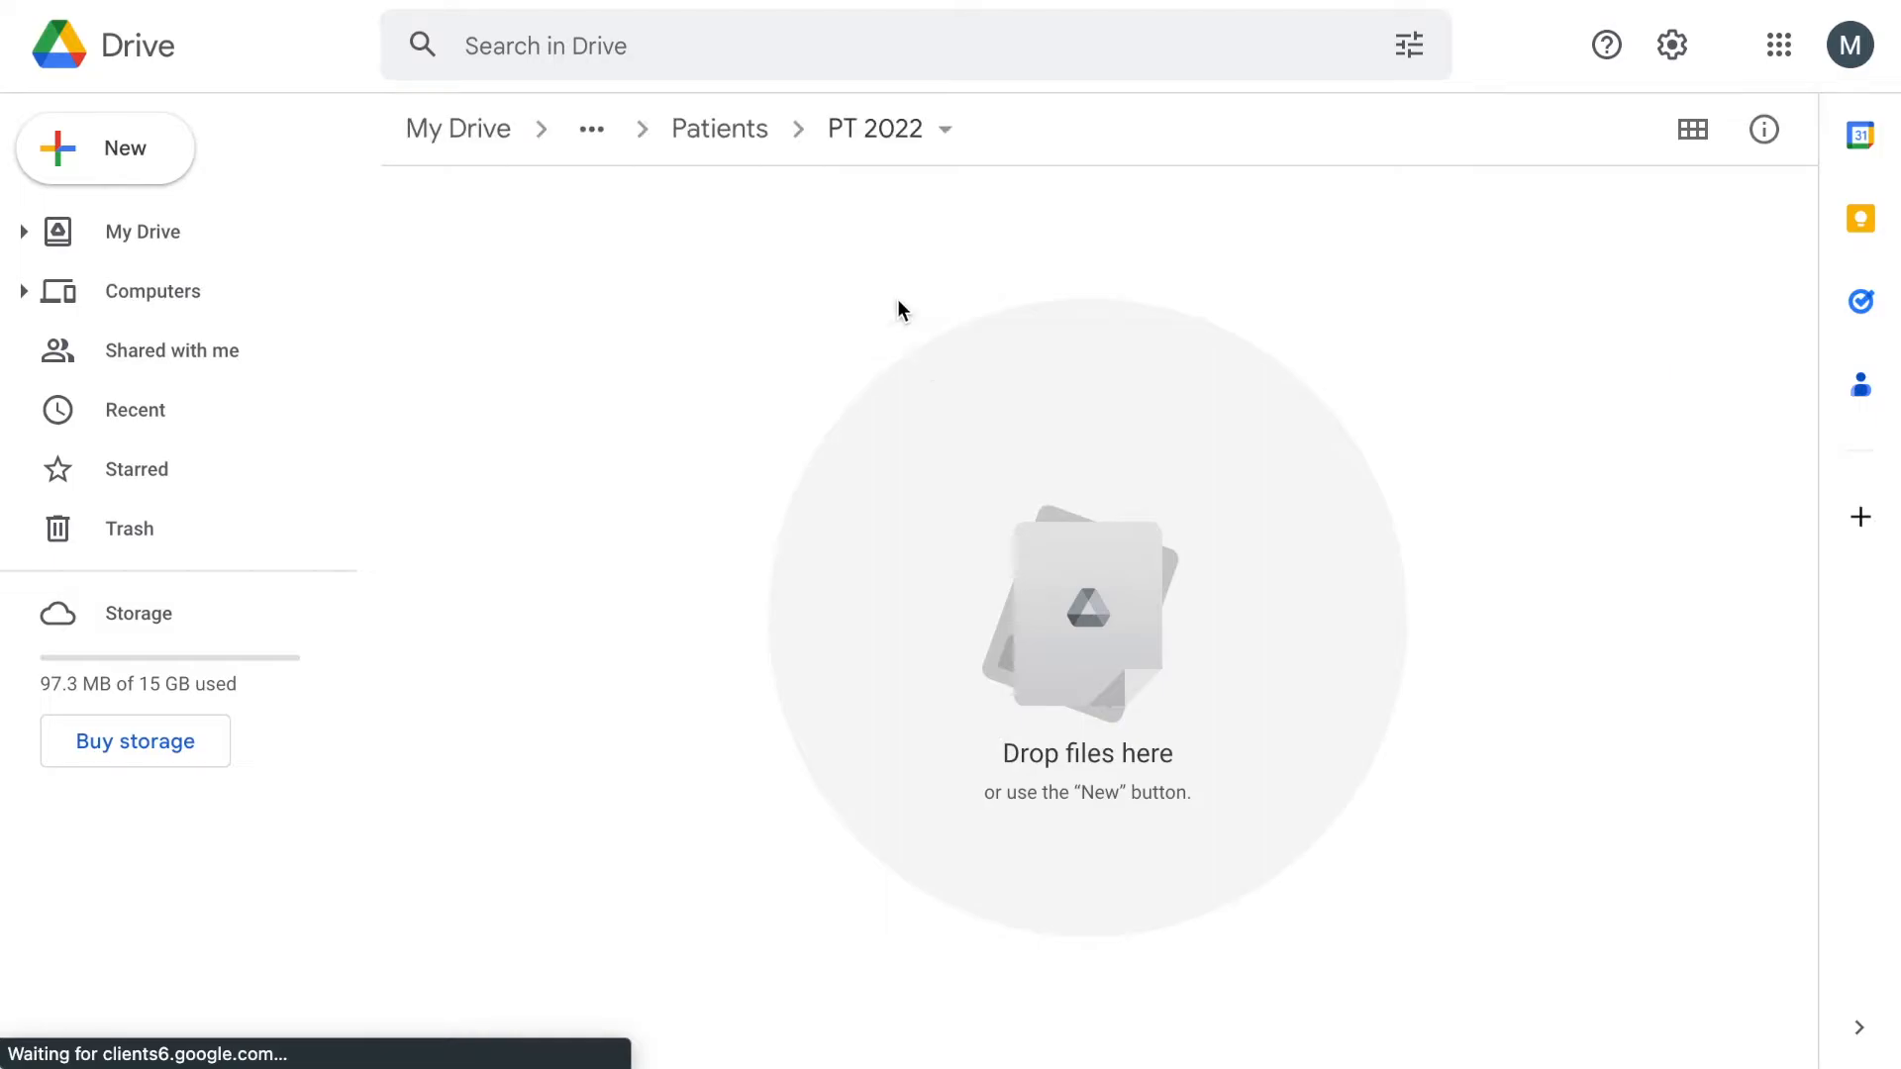
Step: Go up to the Patients folder in Drive and open PT 2023
left_click(752, 144)
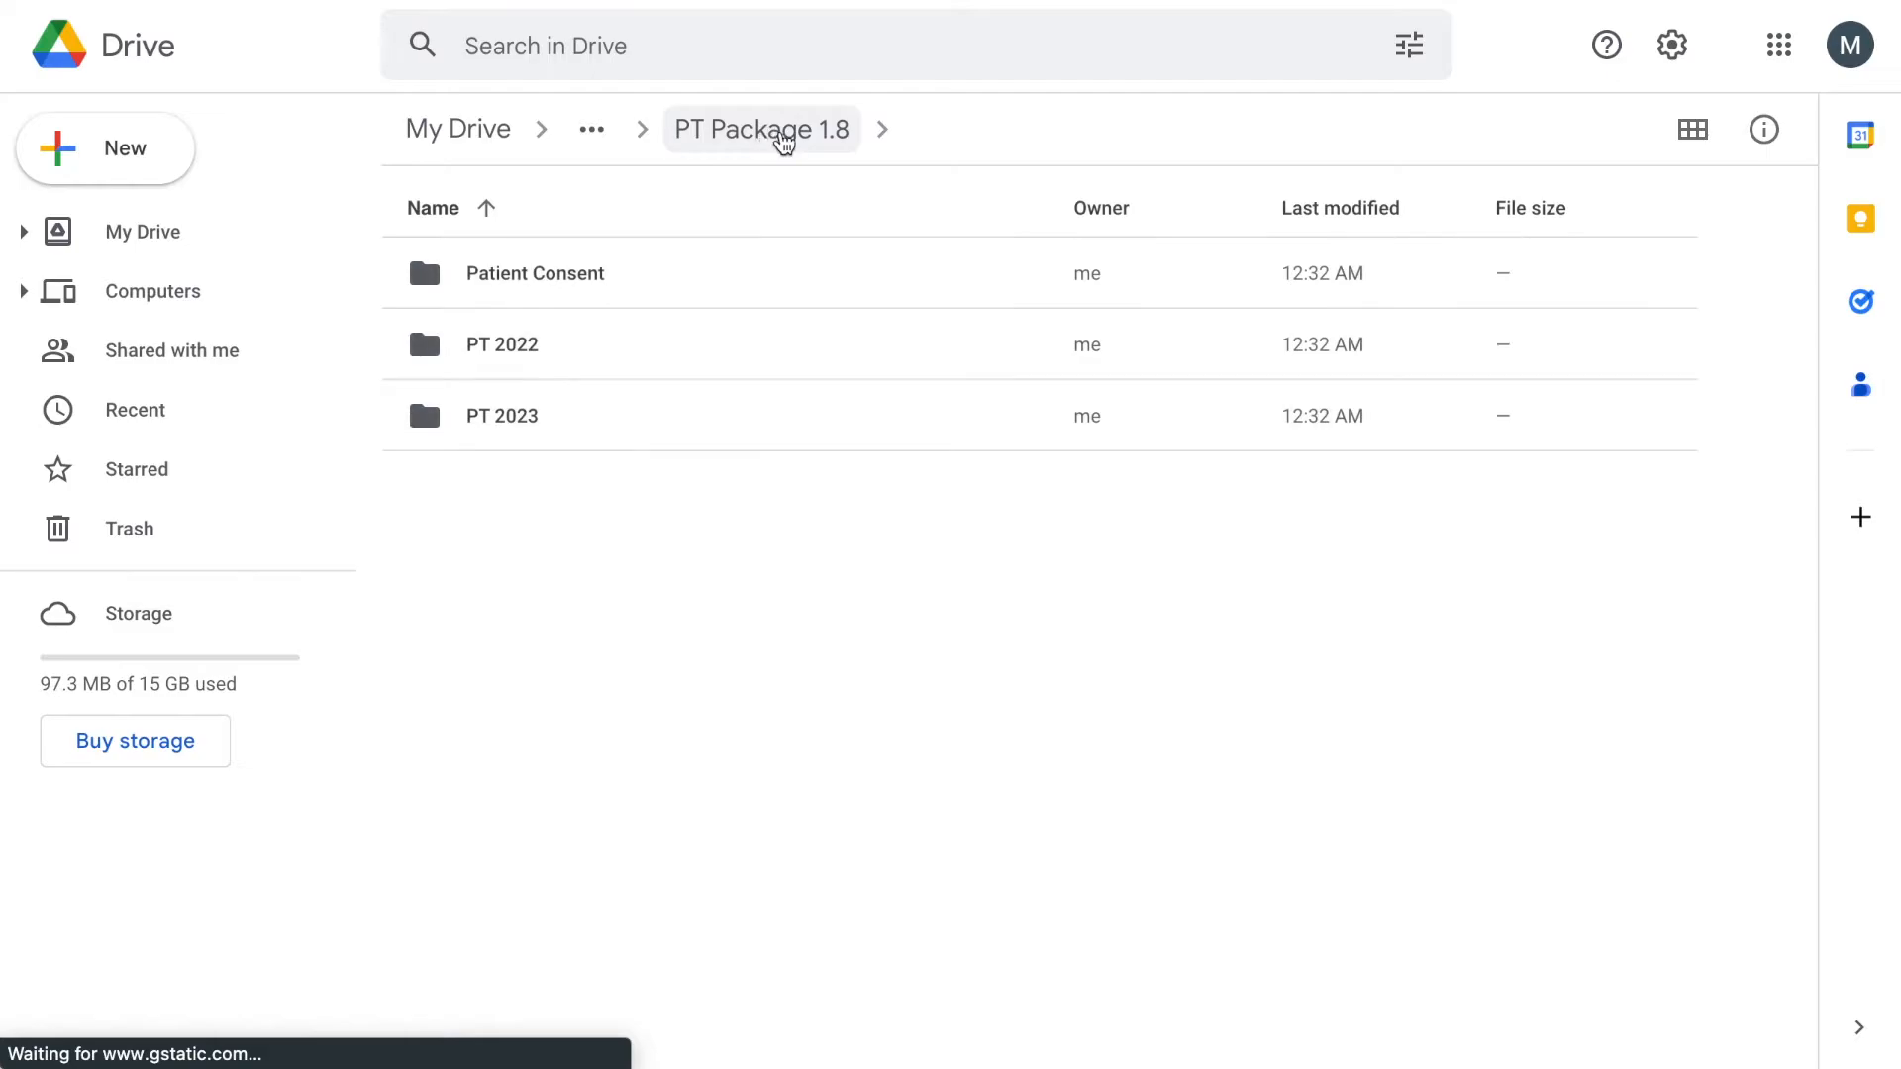
left_click(584, 416)
double_click(584, 416)
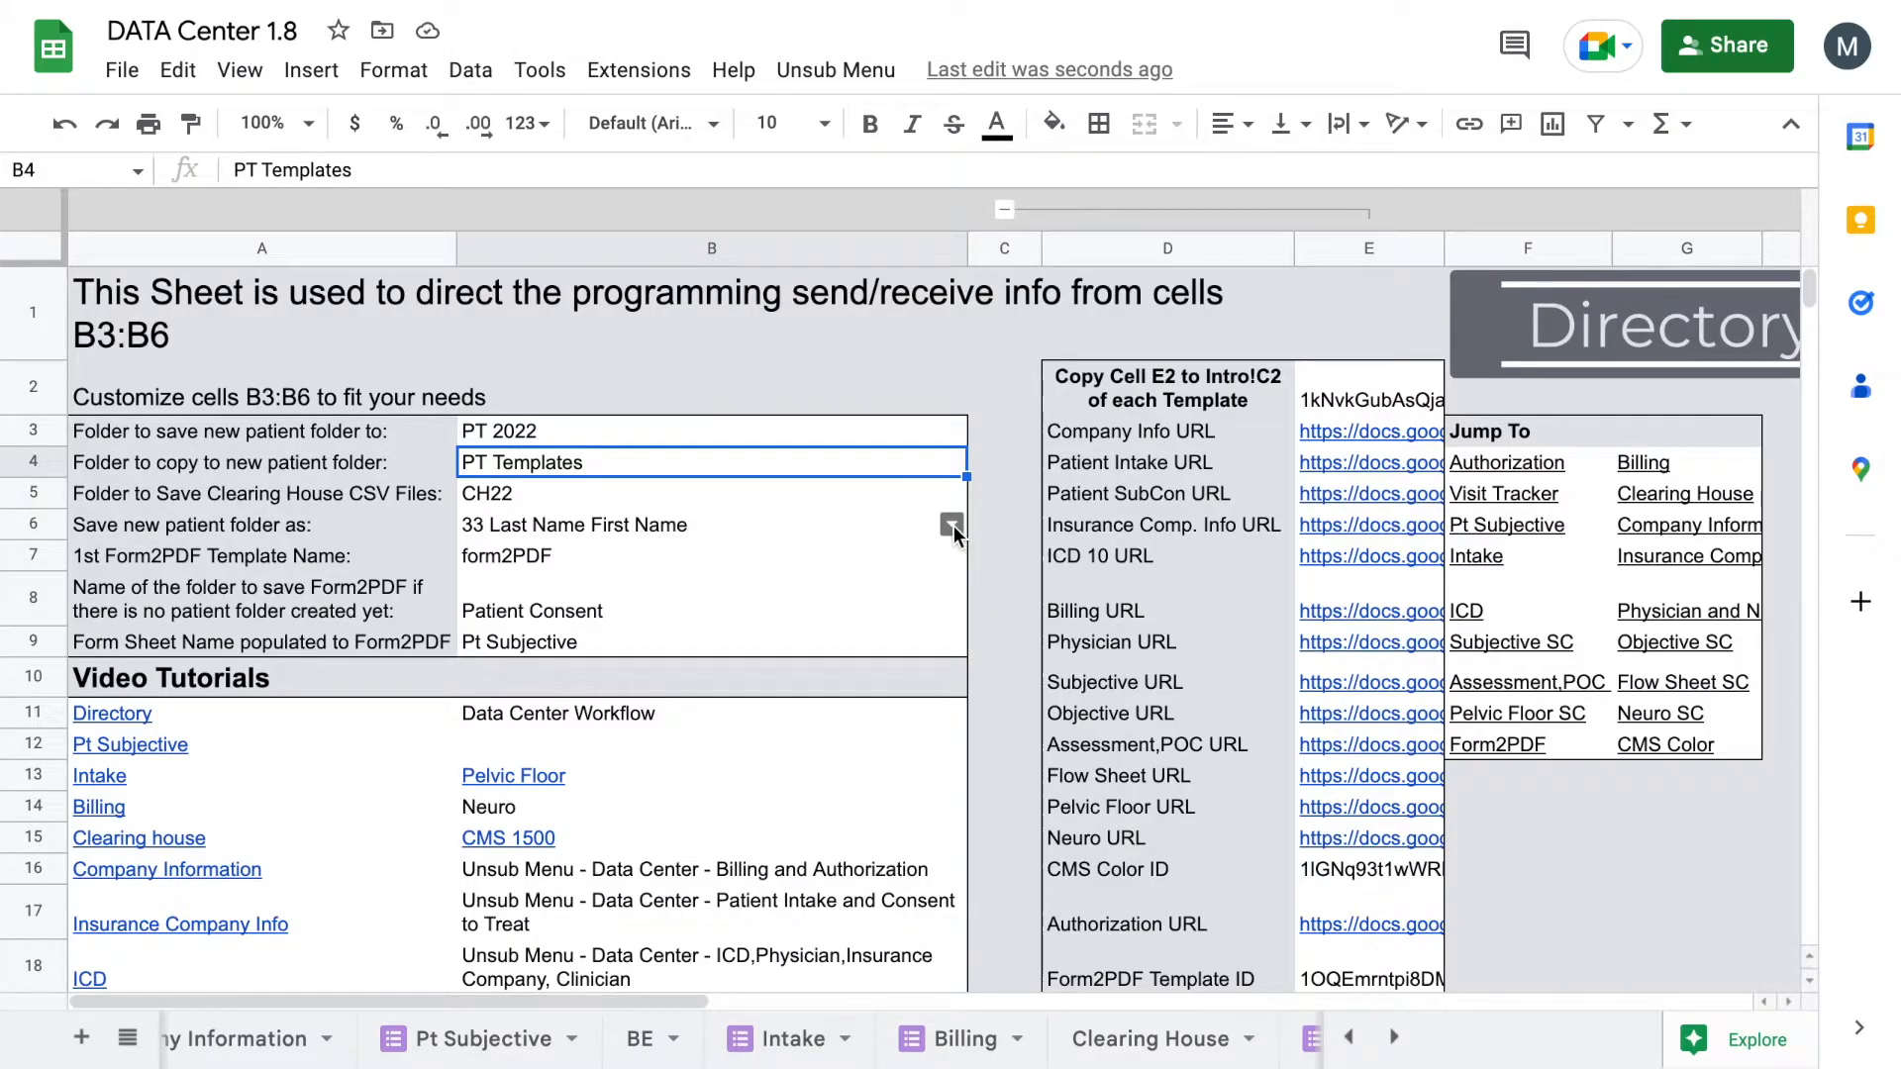
Step: Set B6 folder naming to '1 First Name + Last Name', then open the PT 2022 folder in Drive
left_click(952, 525)
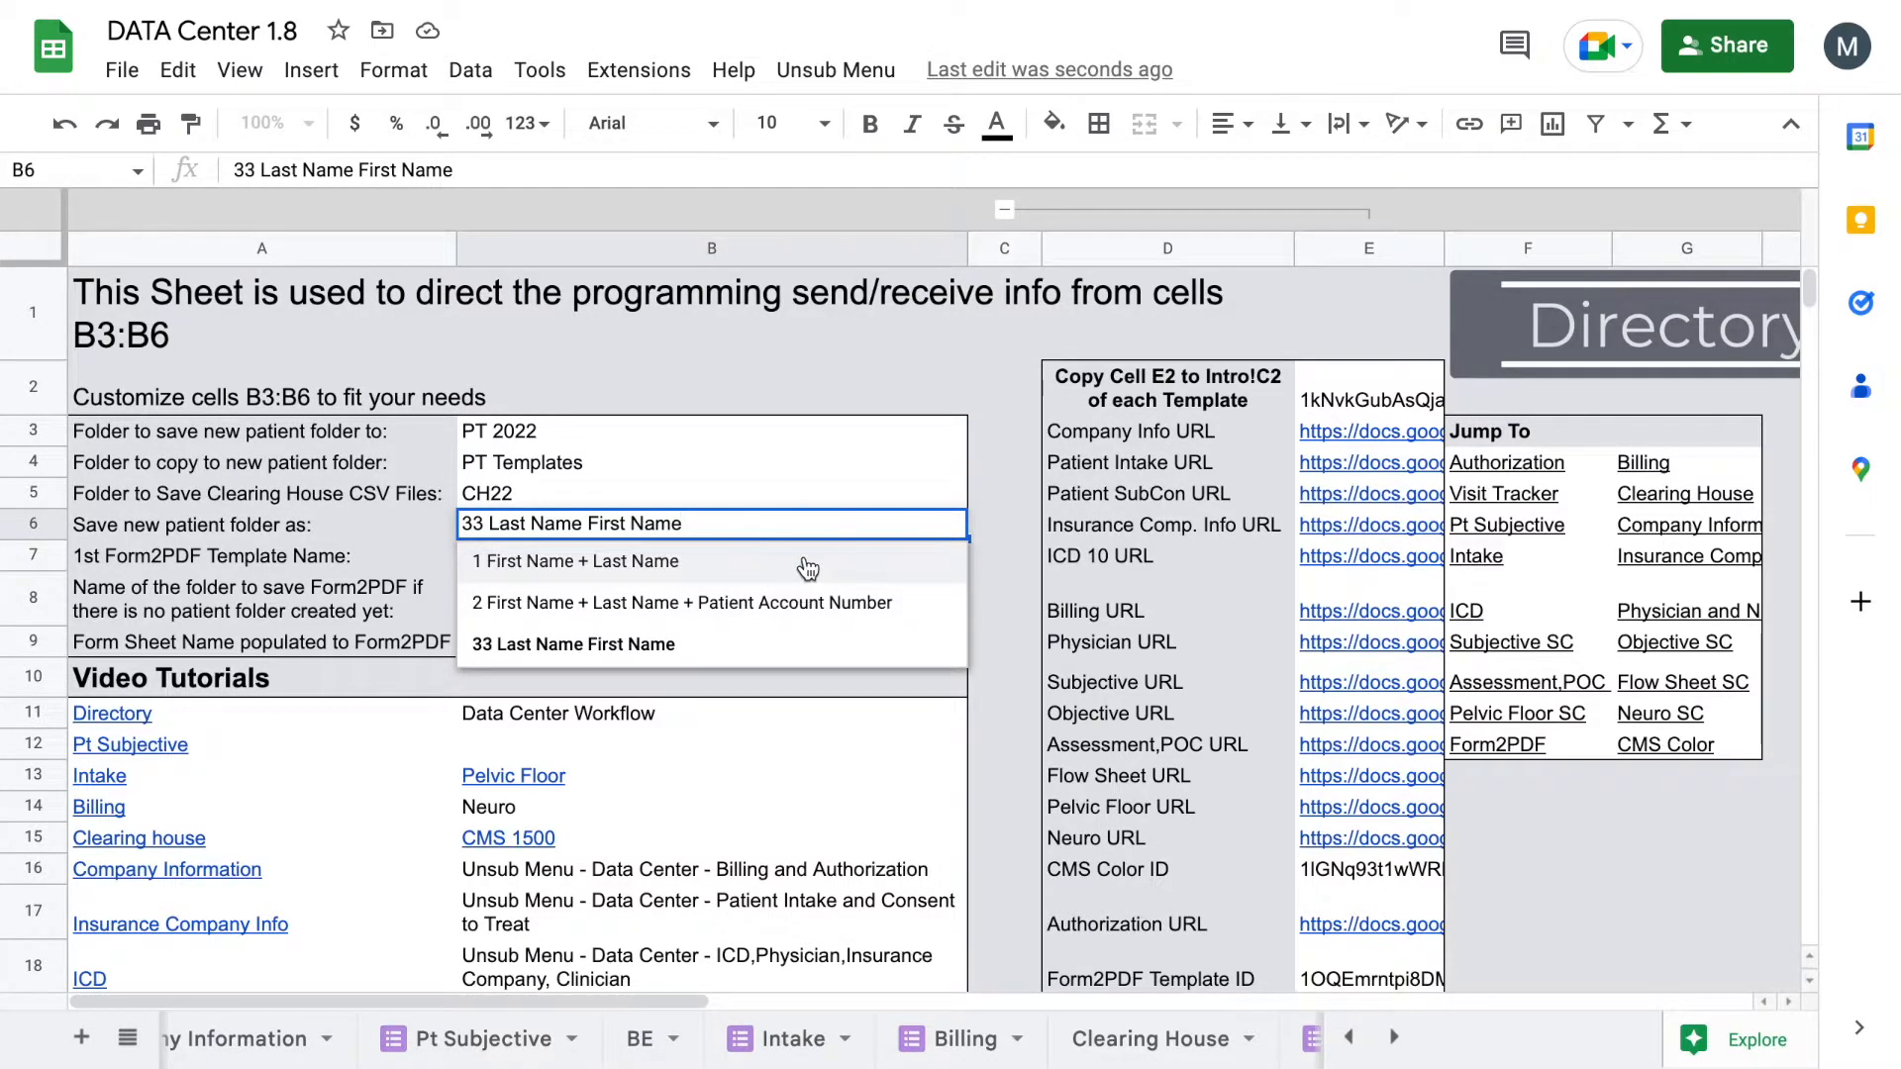
left_click(837, 562)
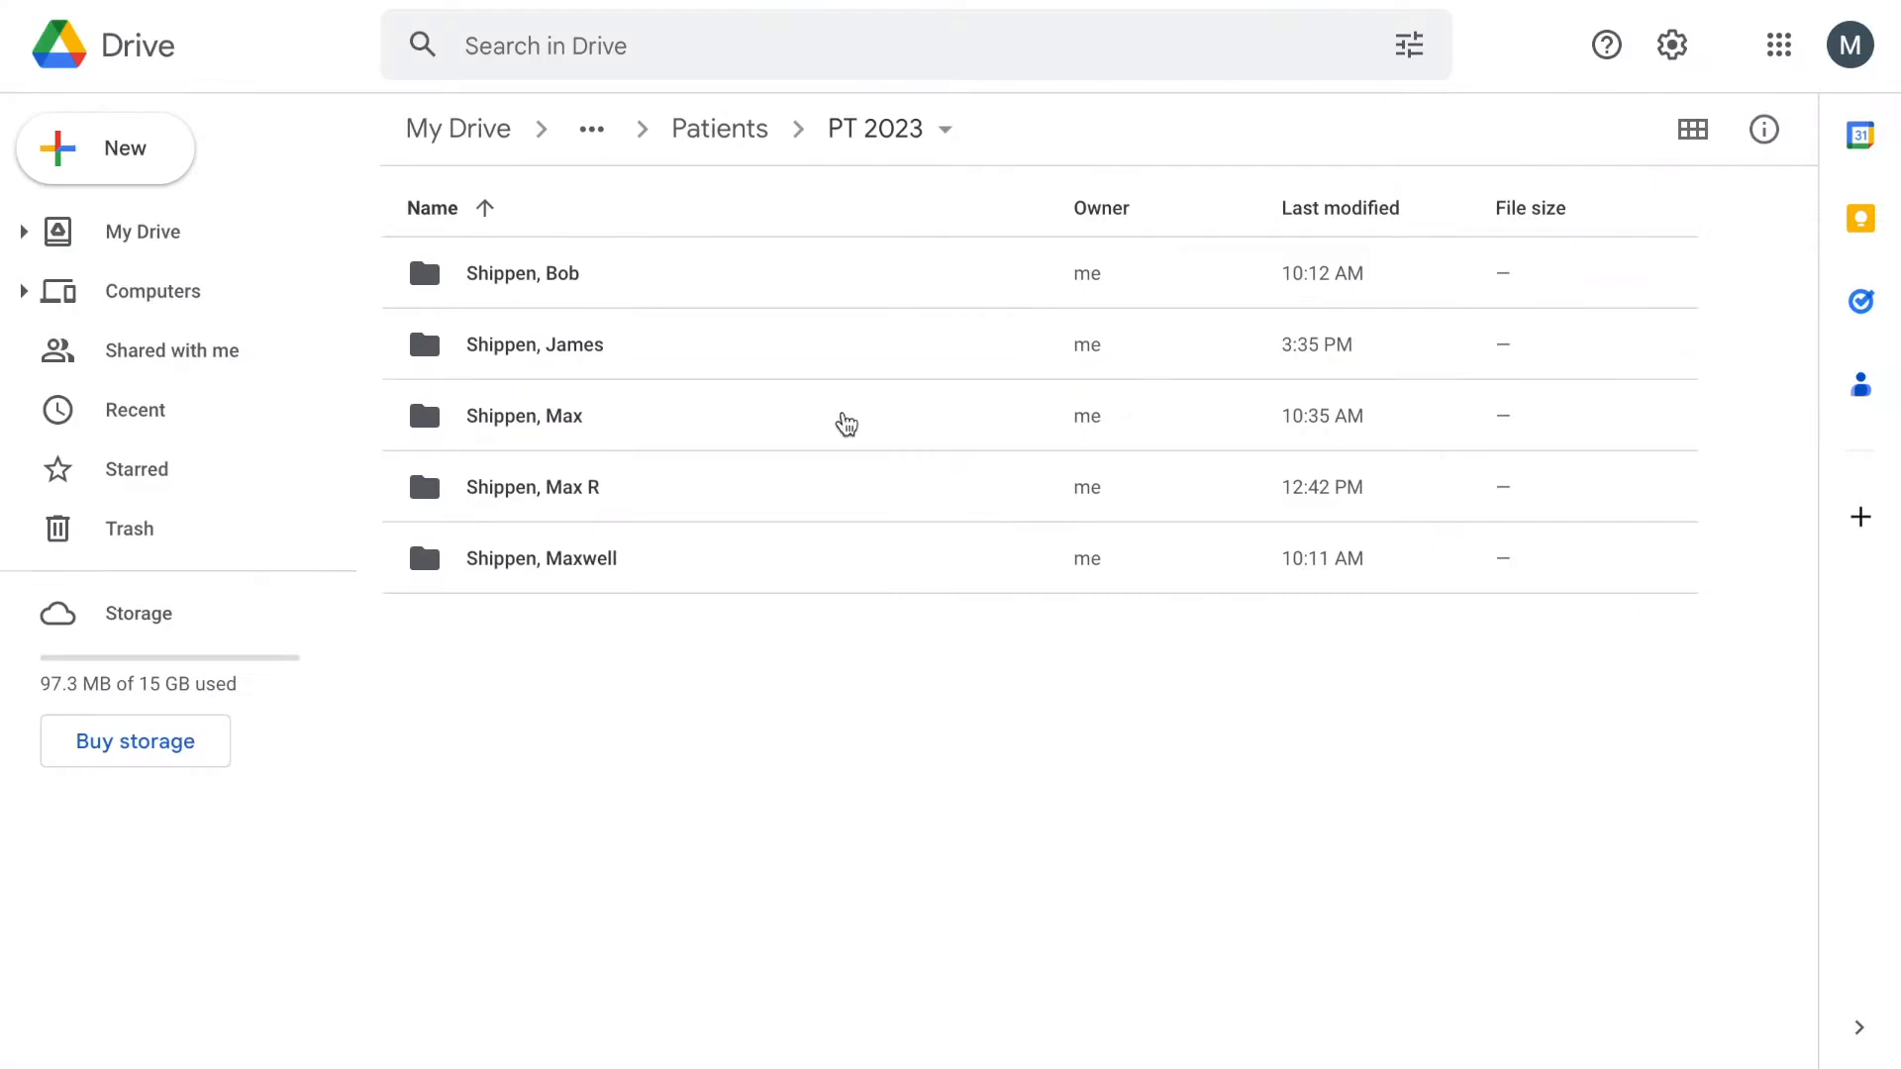
left_click(723, 131)
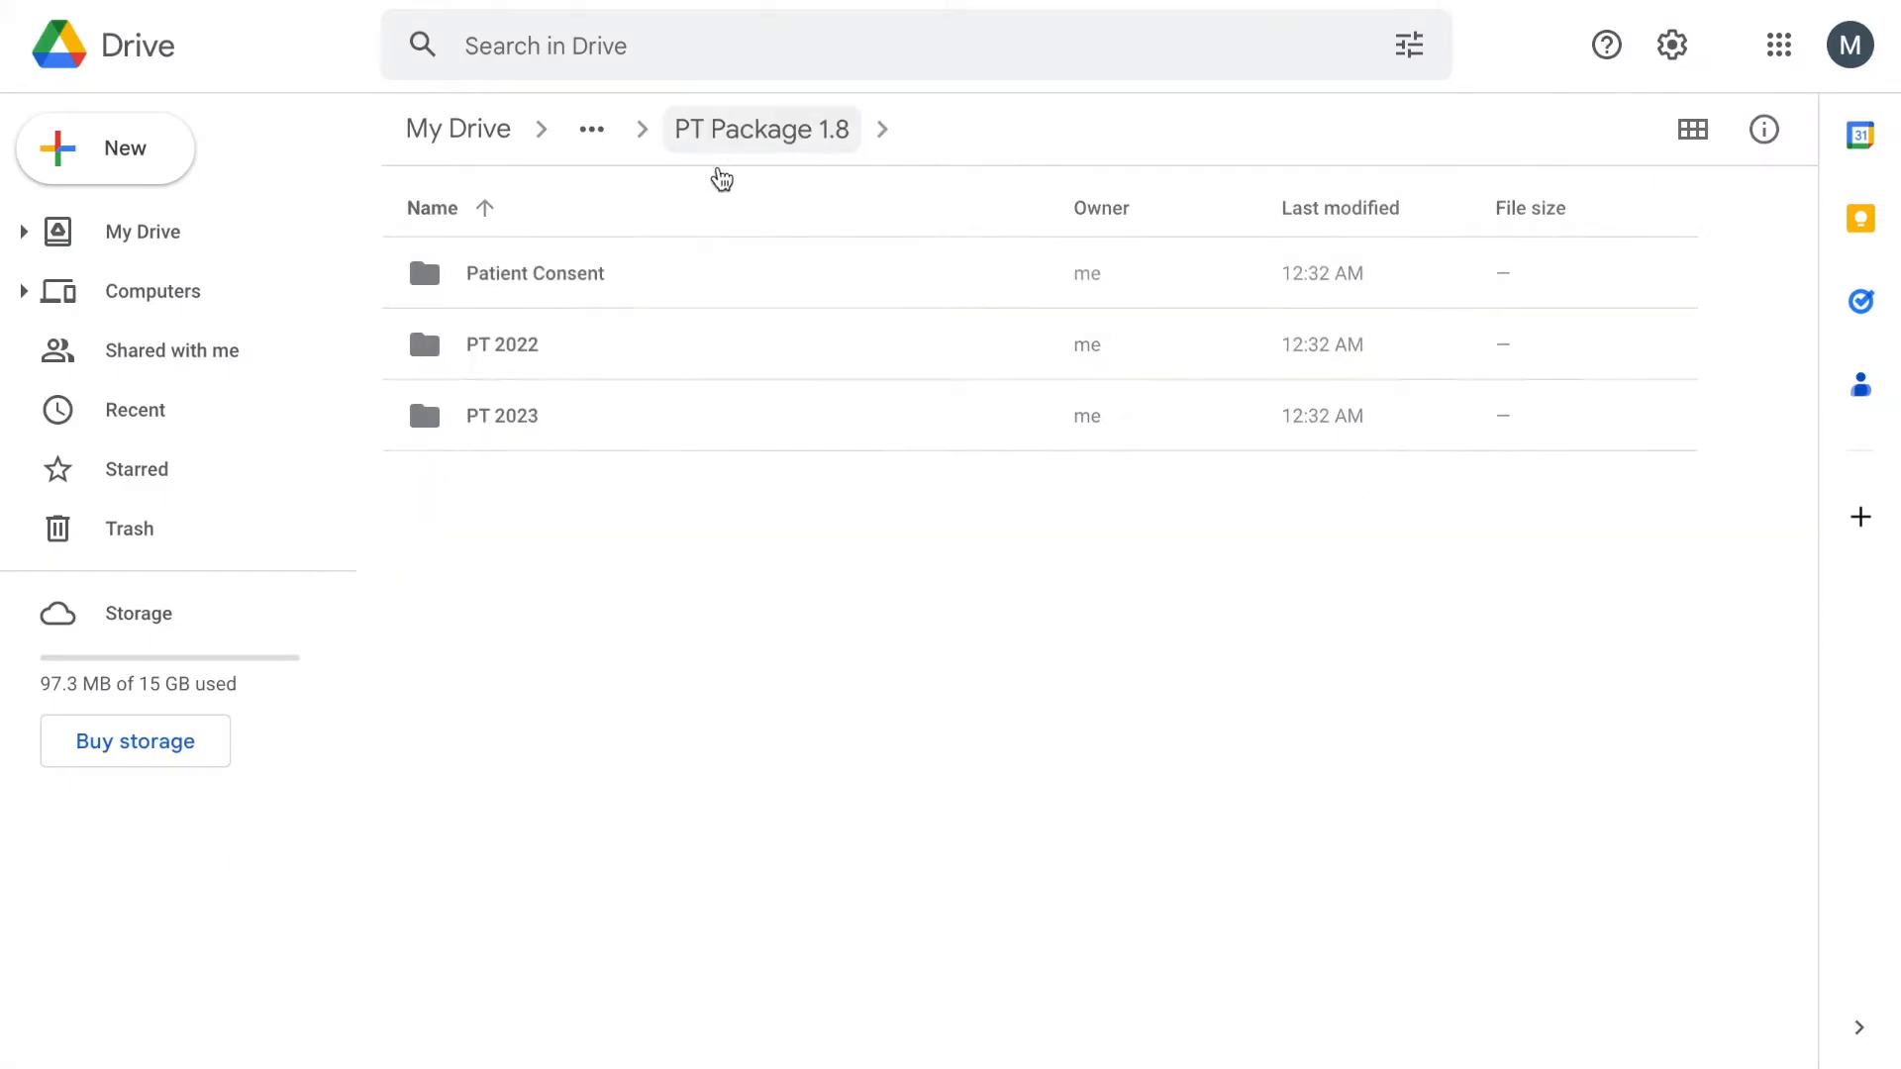
left_click(591, 368)
double_click(588, 361)
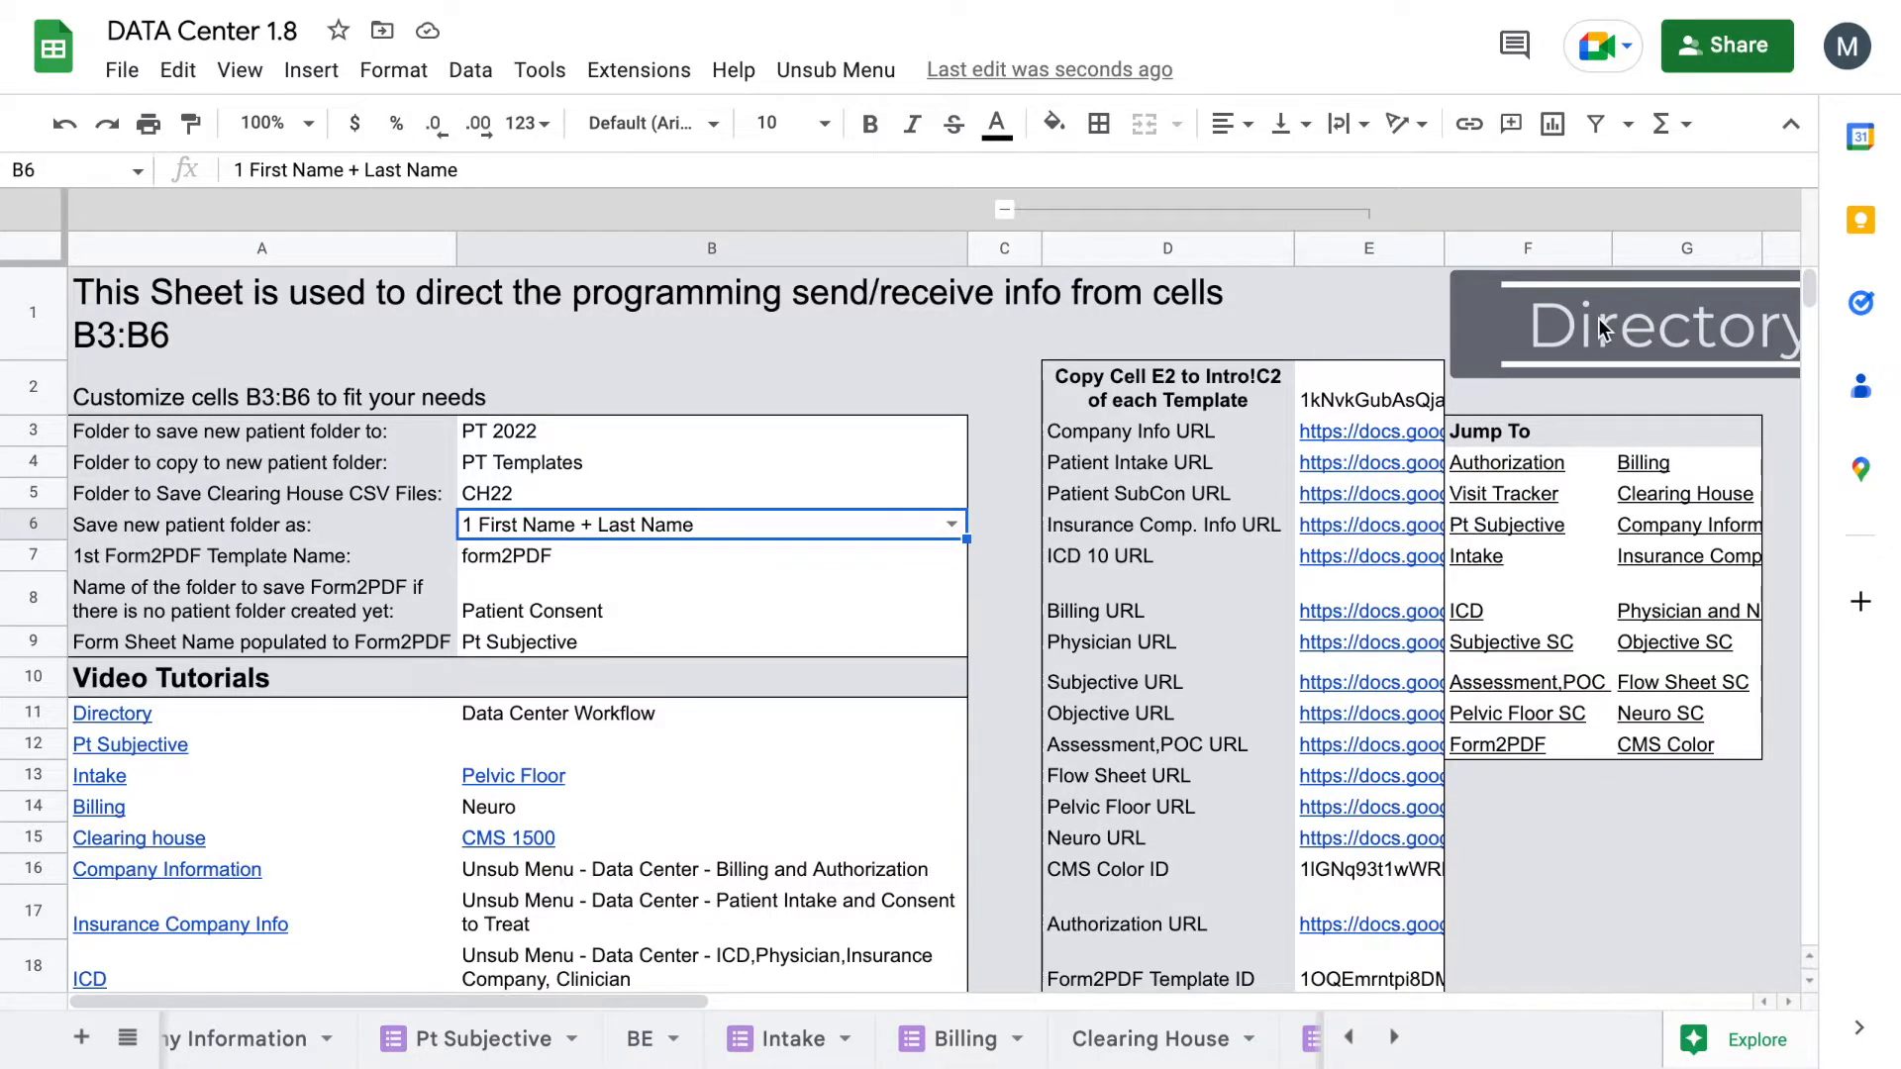
Step: Launch the Patient Intake form from Unsub Menu > Patient Intake and Consent to Treat
left_click(841, 71)
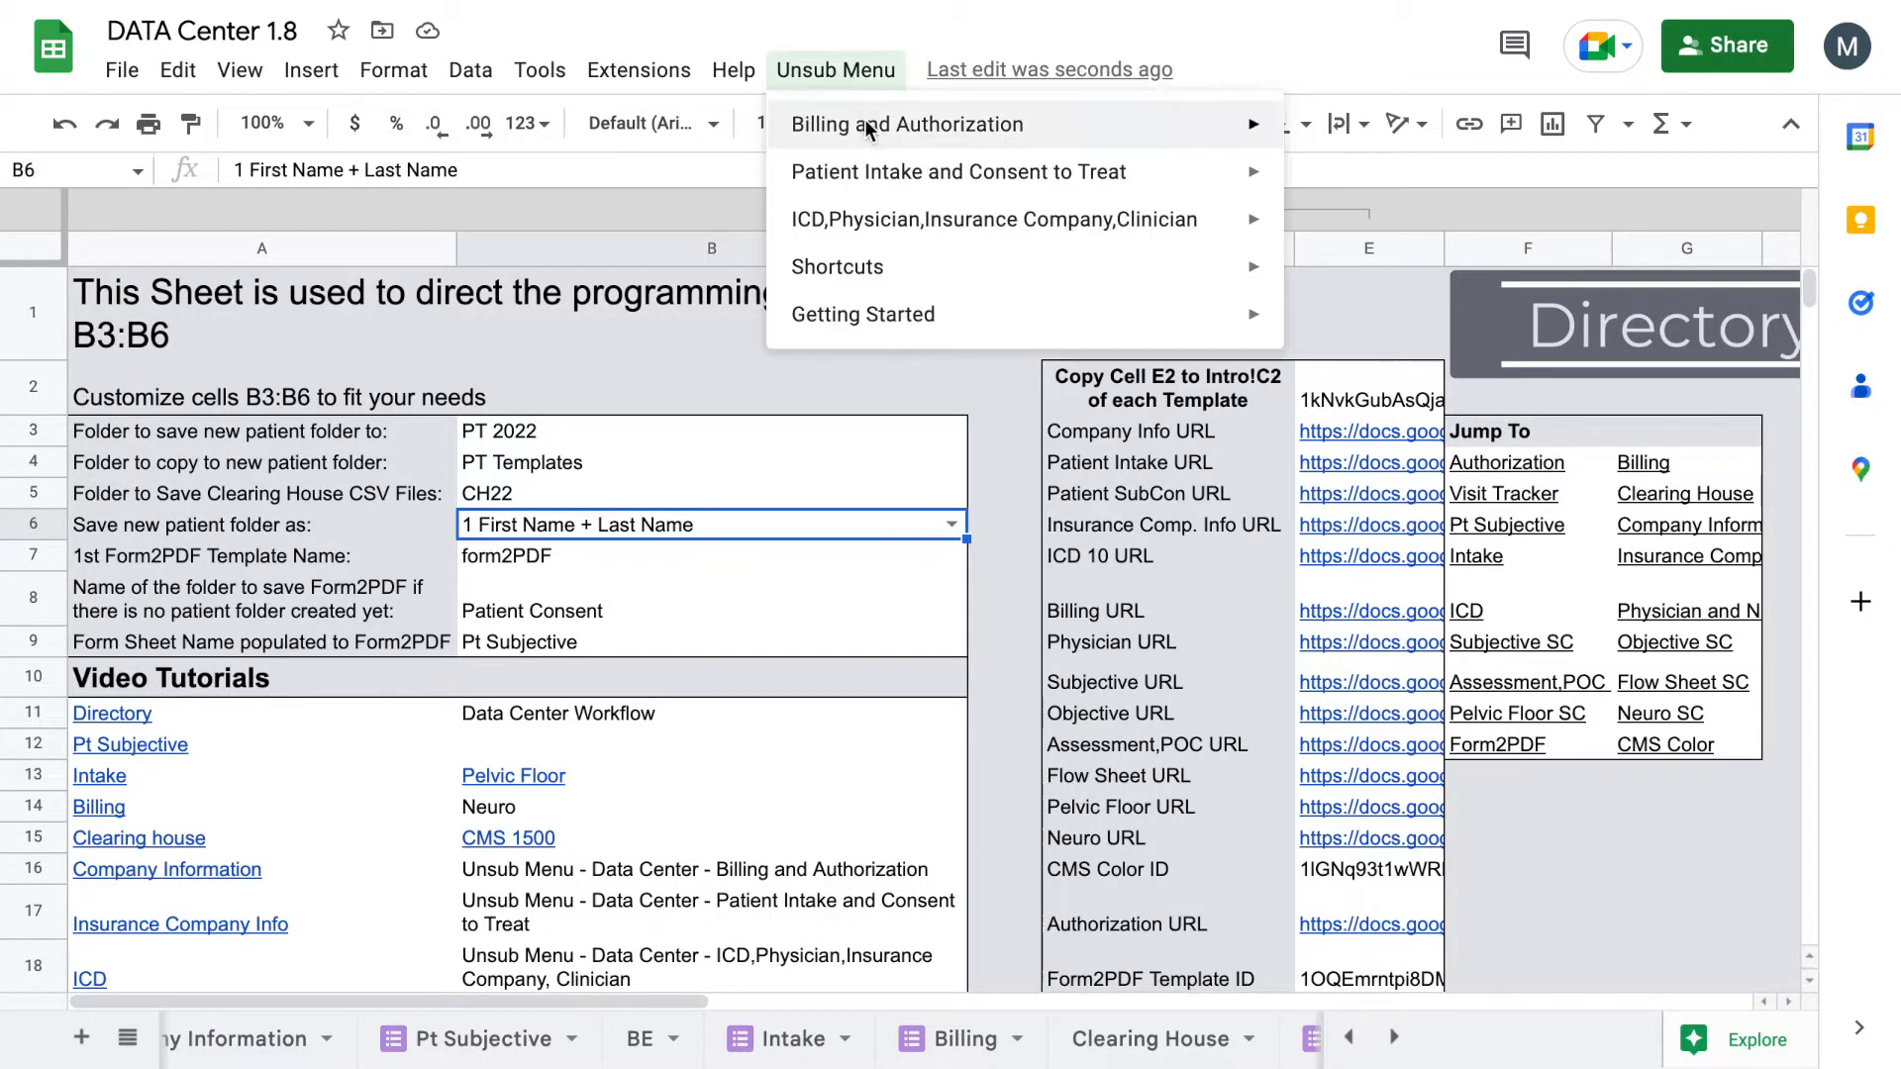
mouse_move(881, 132)
mouse_move(1089, 171)
left_click(1398, 182)
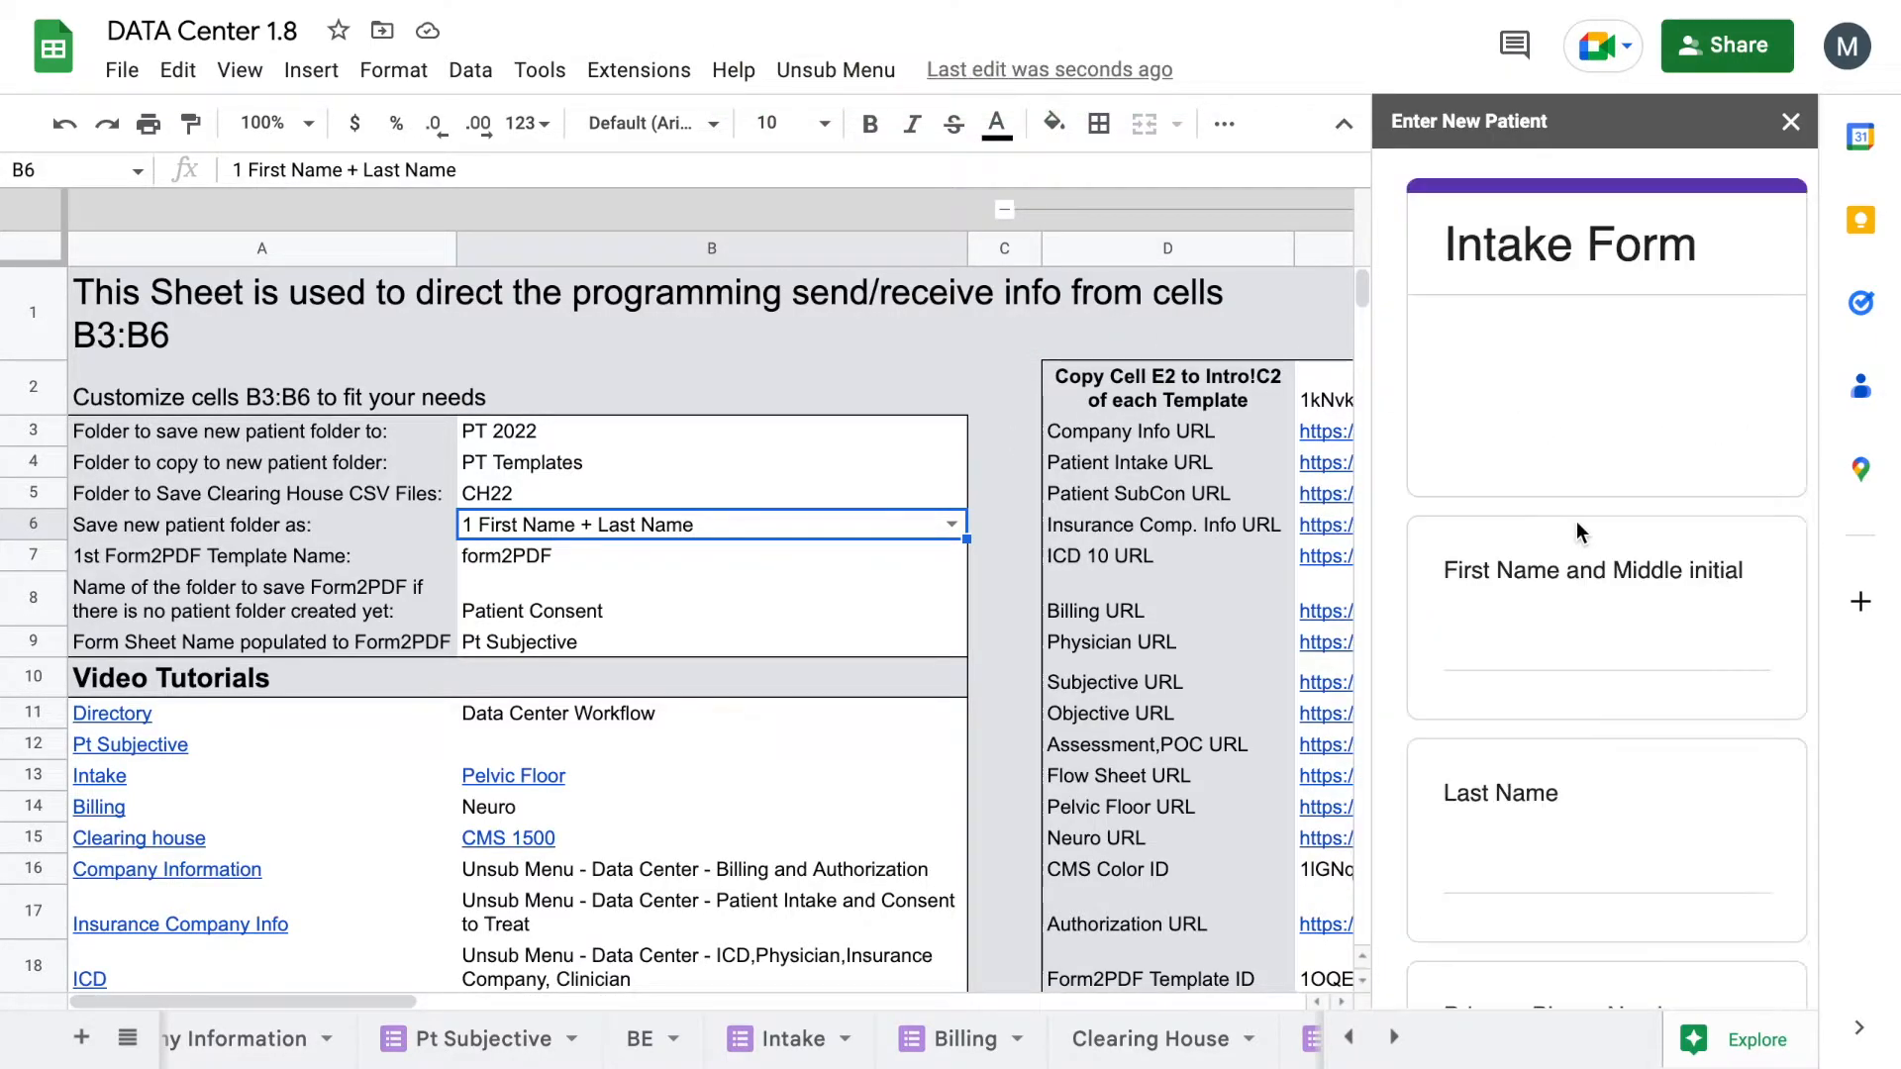
Step: Enter the patient's first name, last name and initials-date code, then submit the form
left_click(1534, 634)
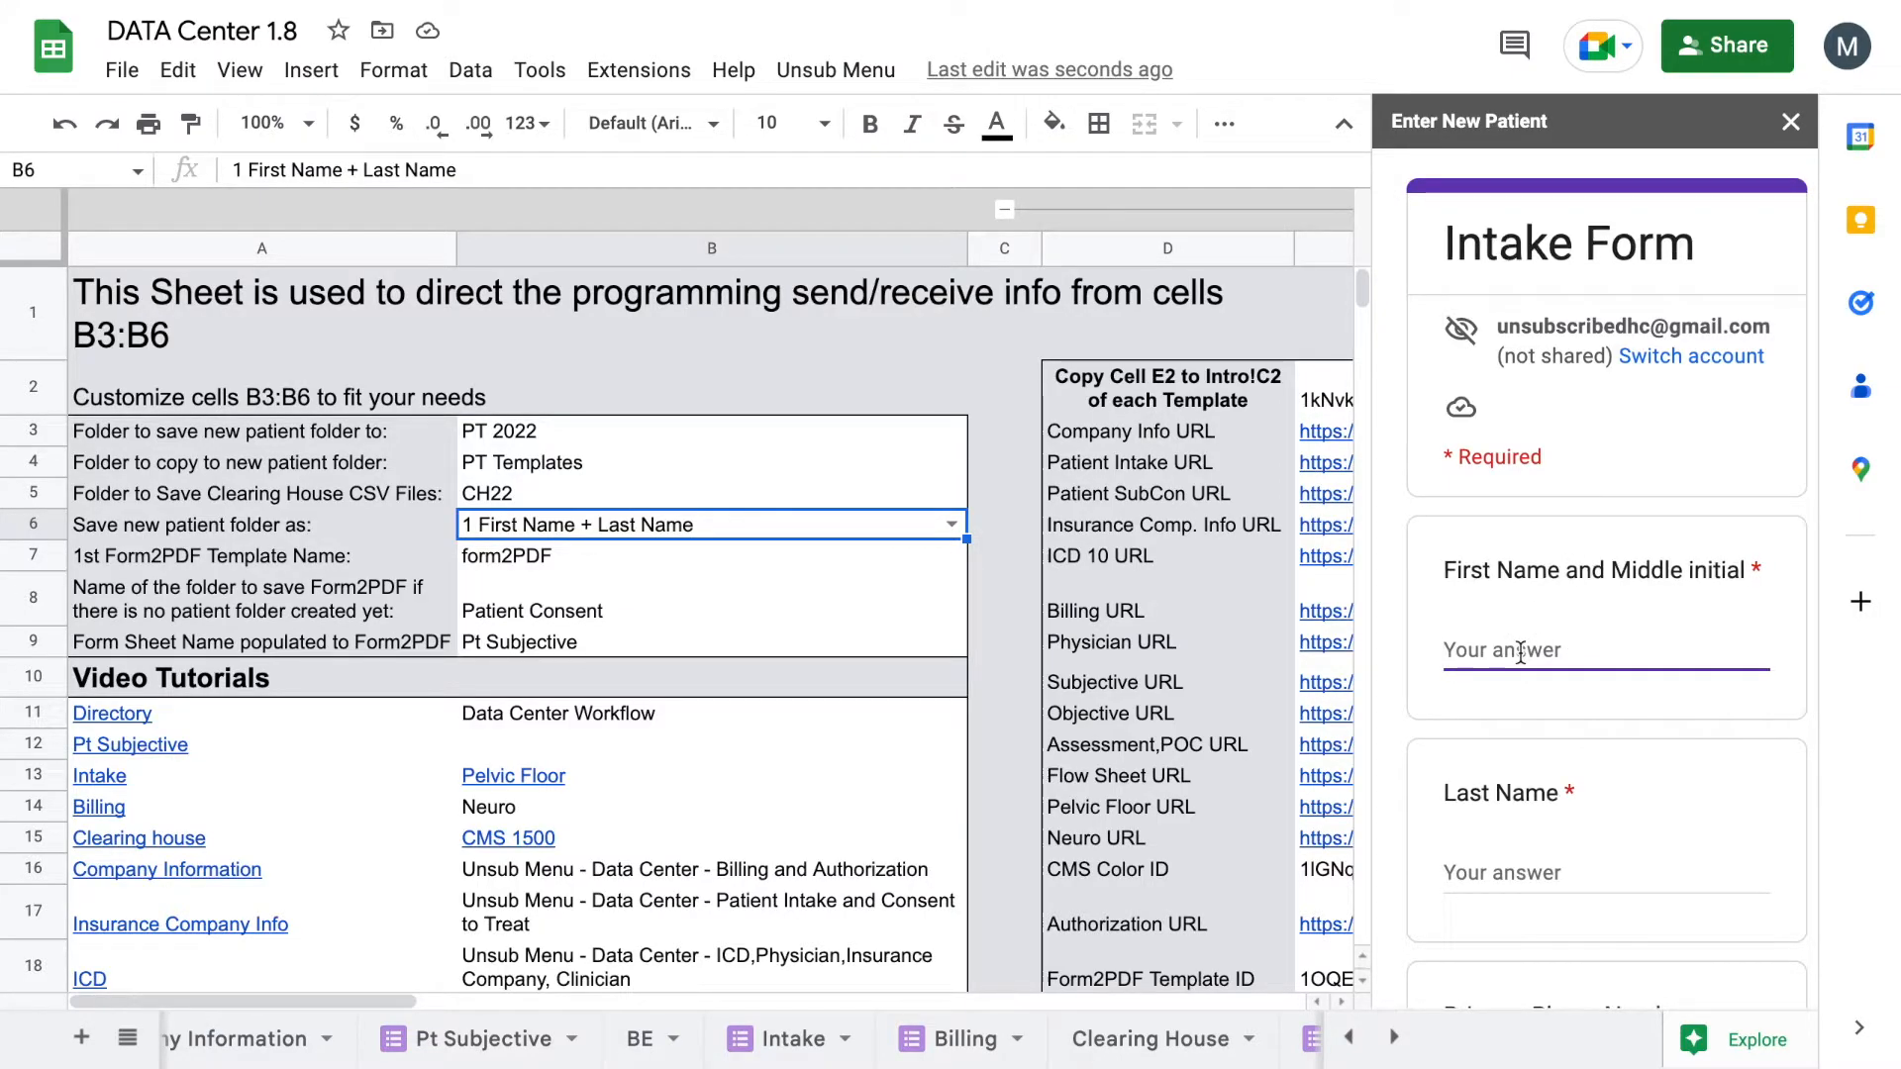
key("Tab")
scroll(1606, 594, "down", 20)
scroll(1538, 515, "down", 15)
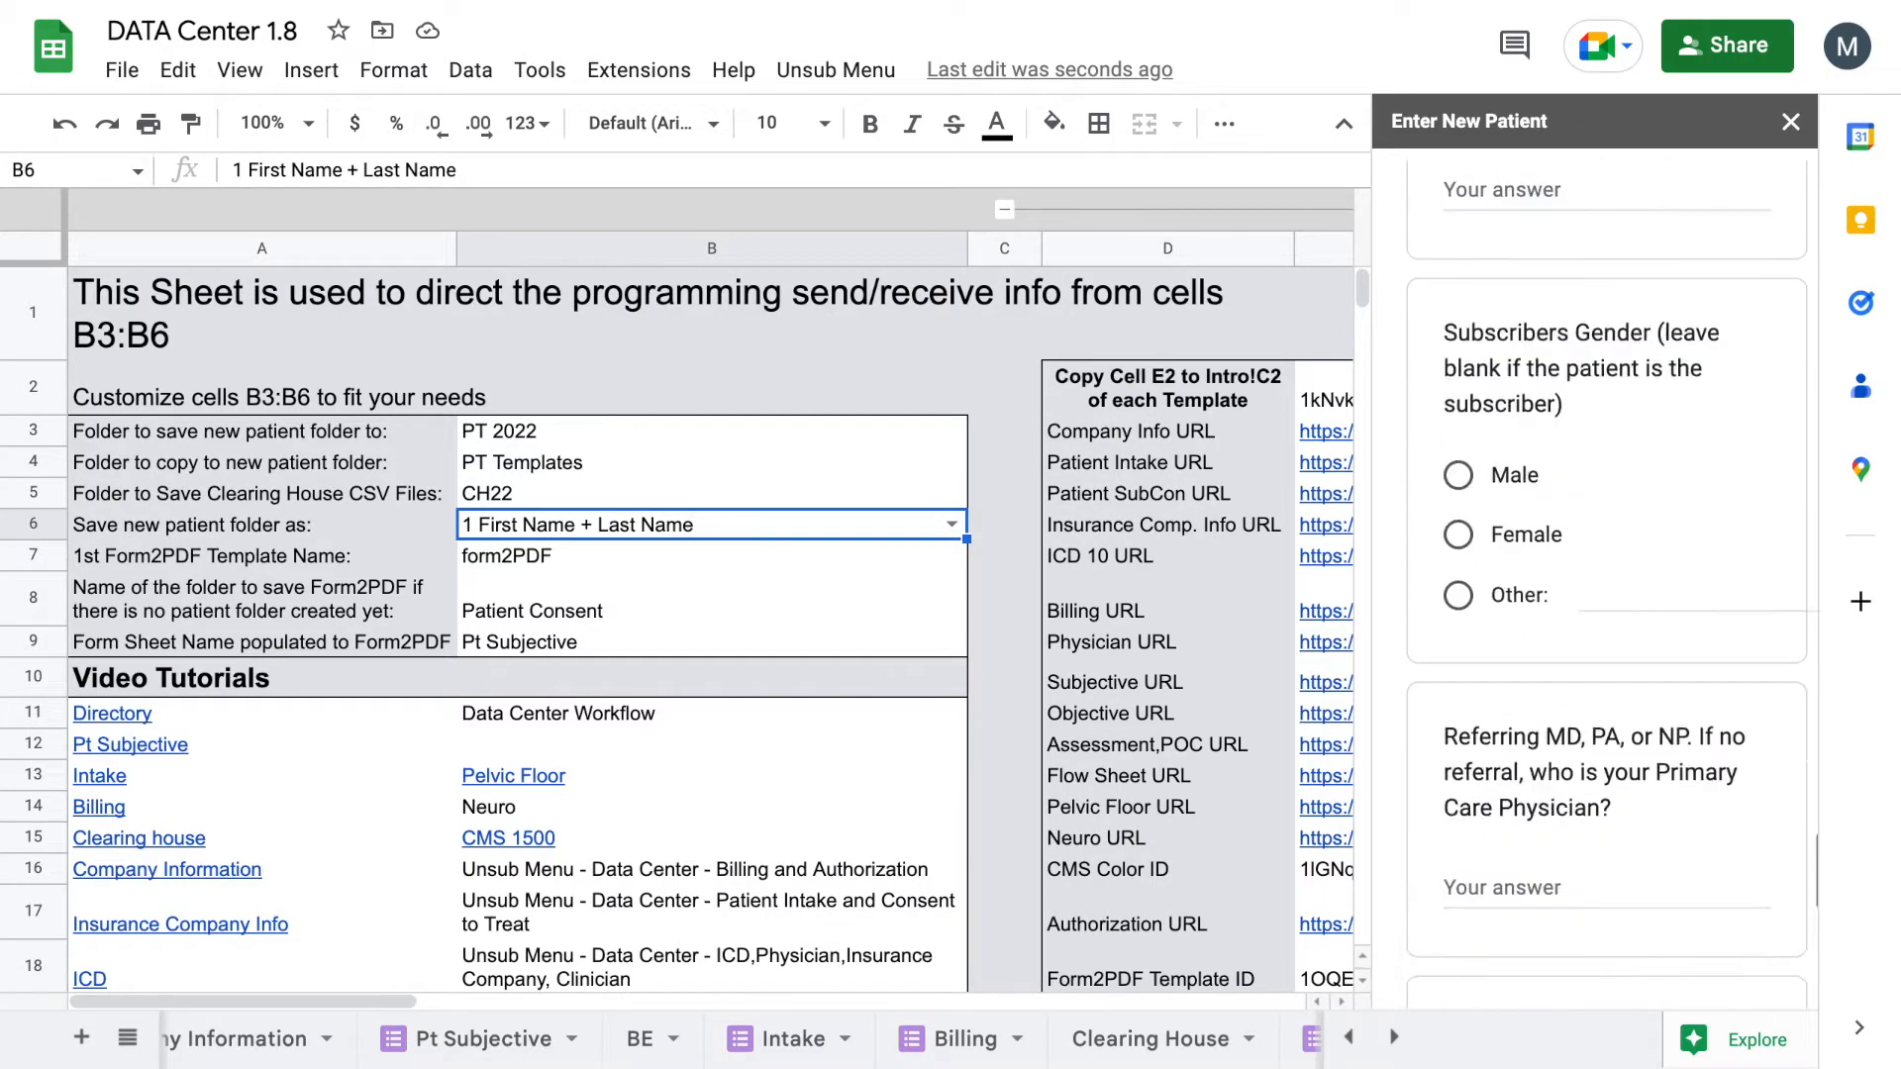
left_click(1507, 690)
scroll(1559, 626, "down", 4)
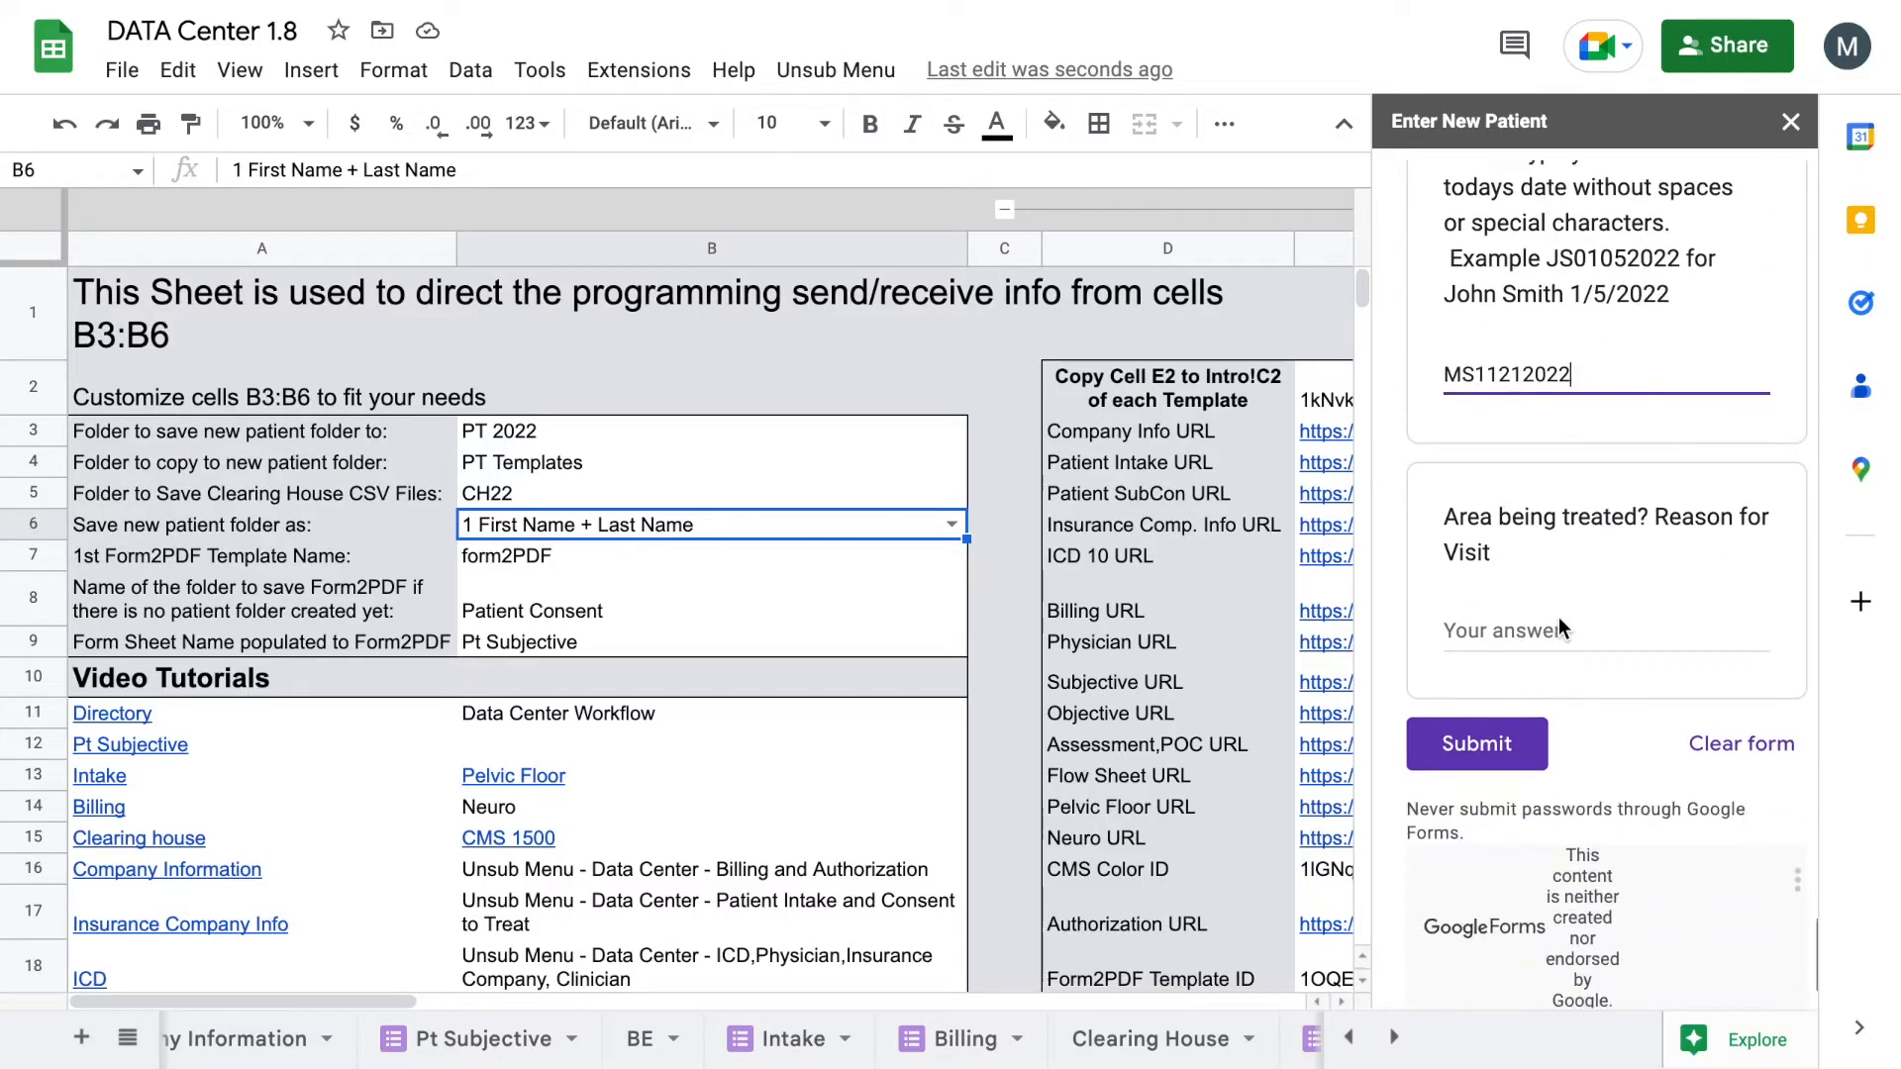
left_click(1468, 743)
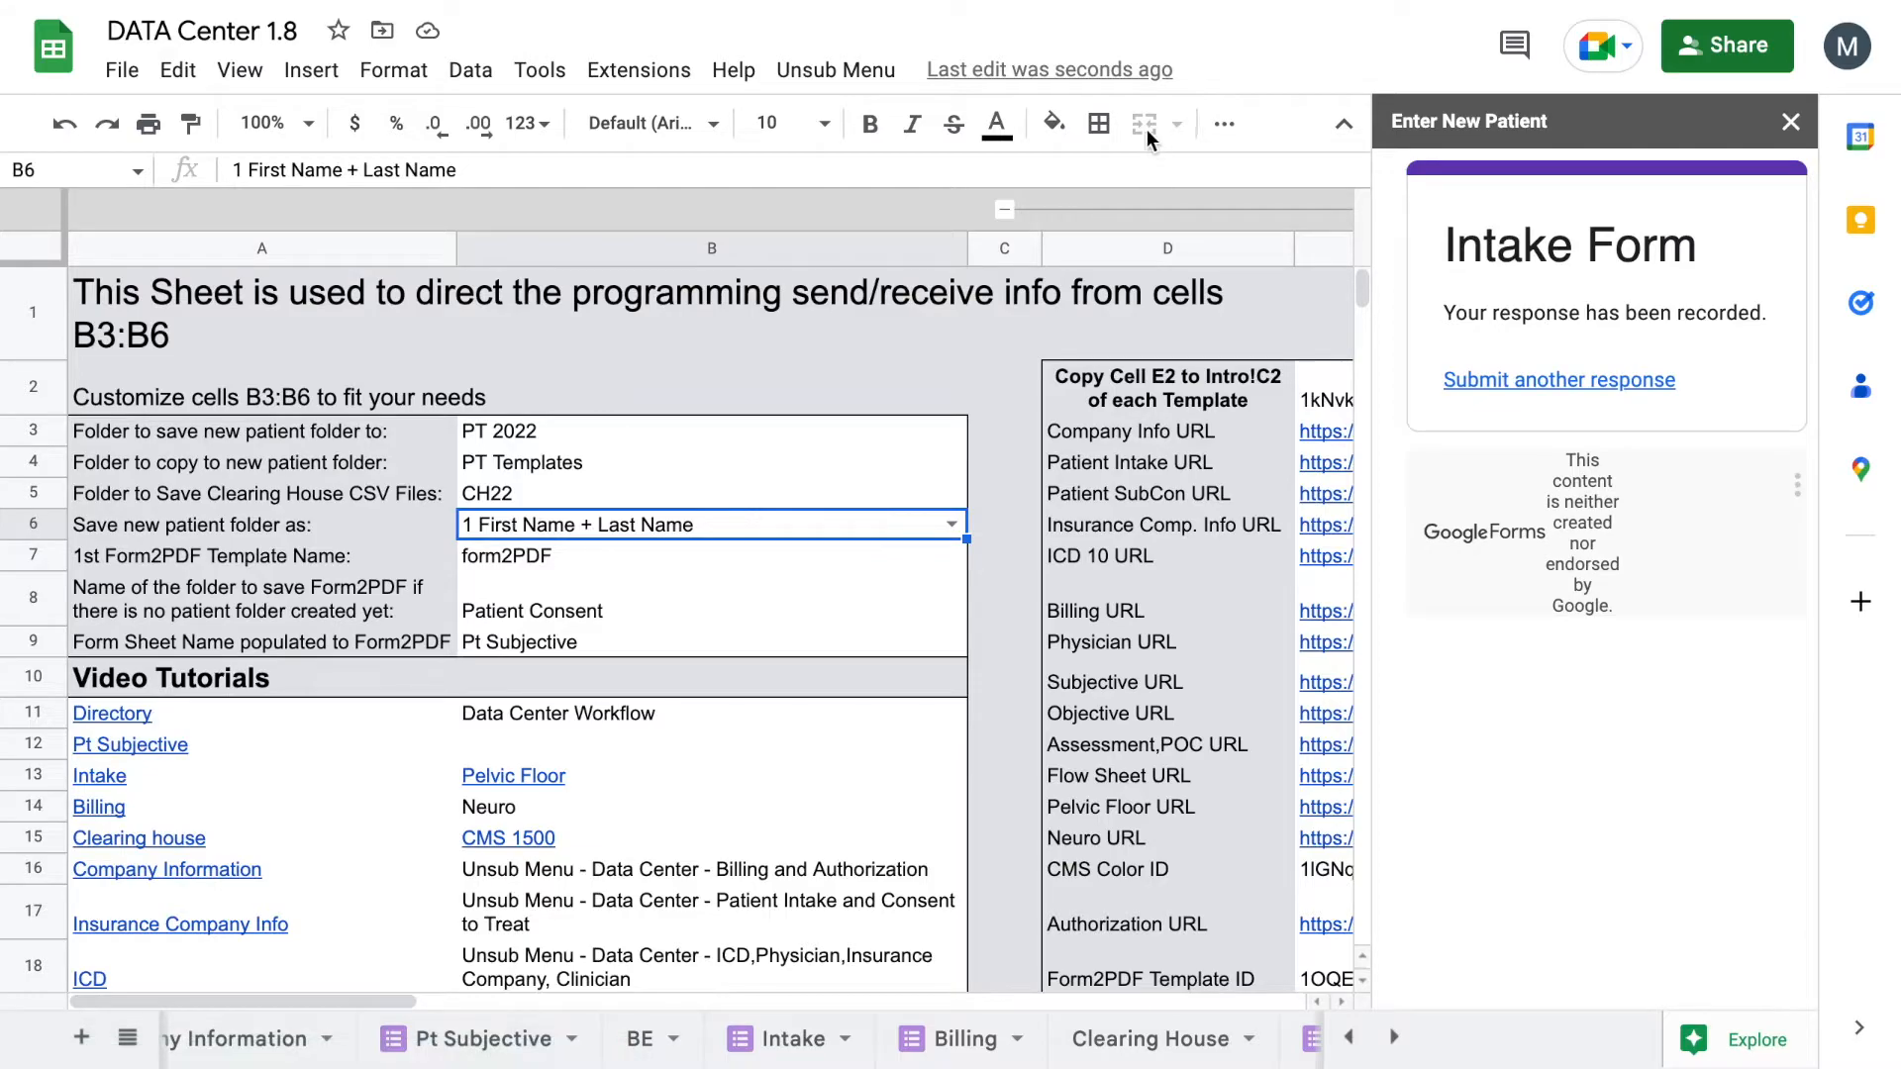
Step: Browse the Patients folders in Drive and open the new patient's folder inside PT 2022
left_click(530, 438)
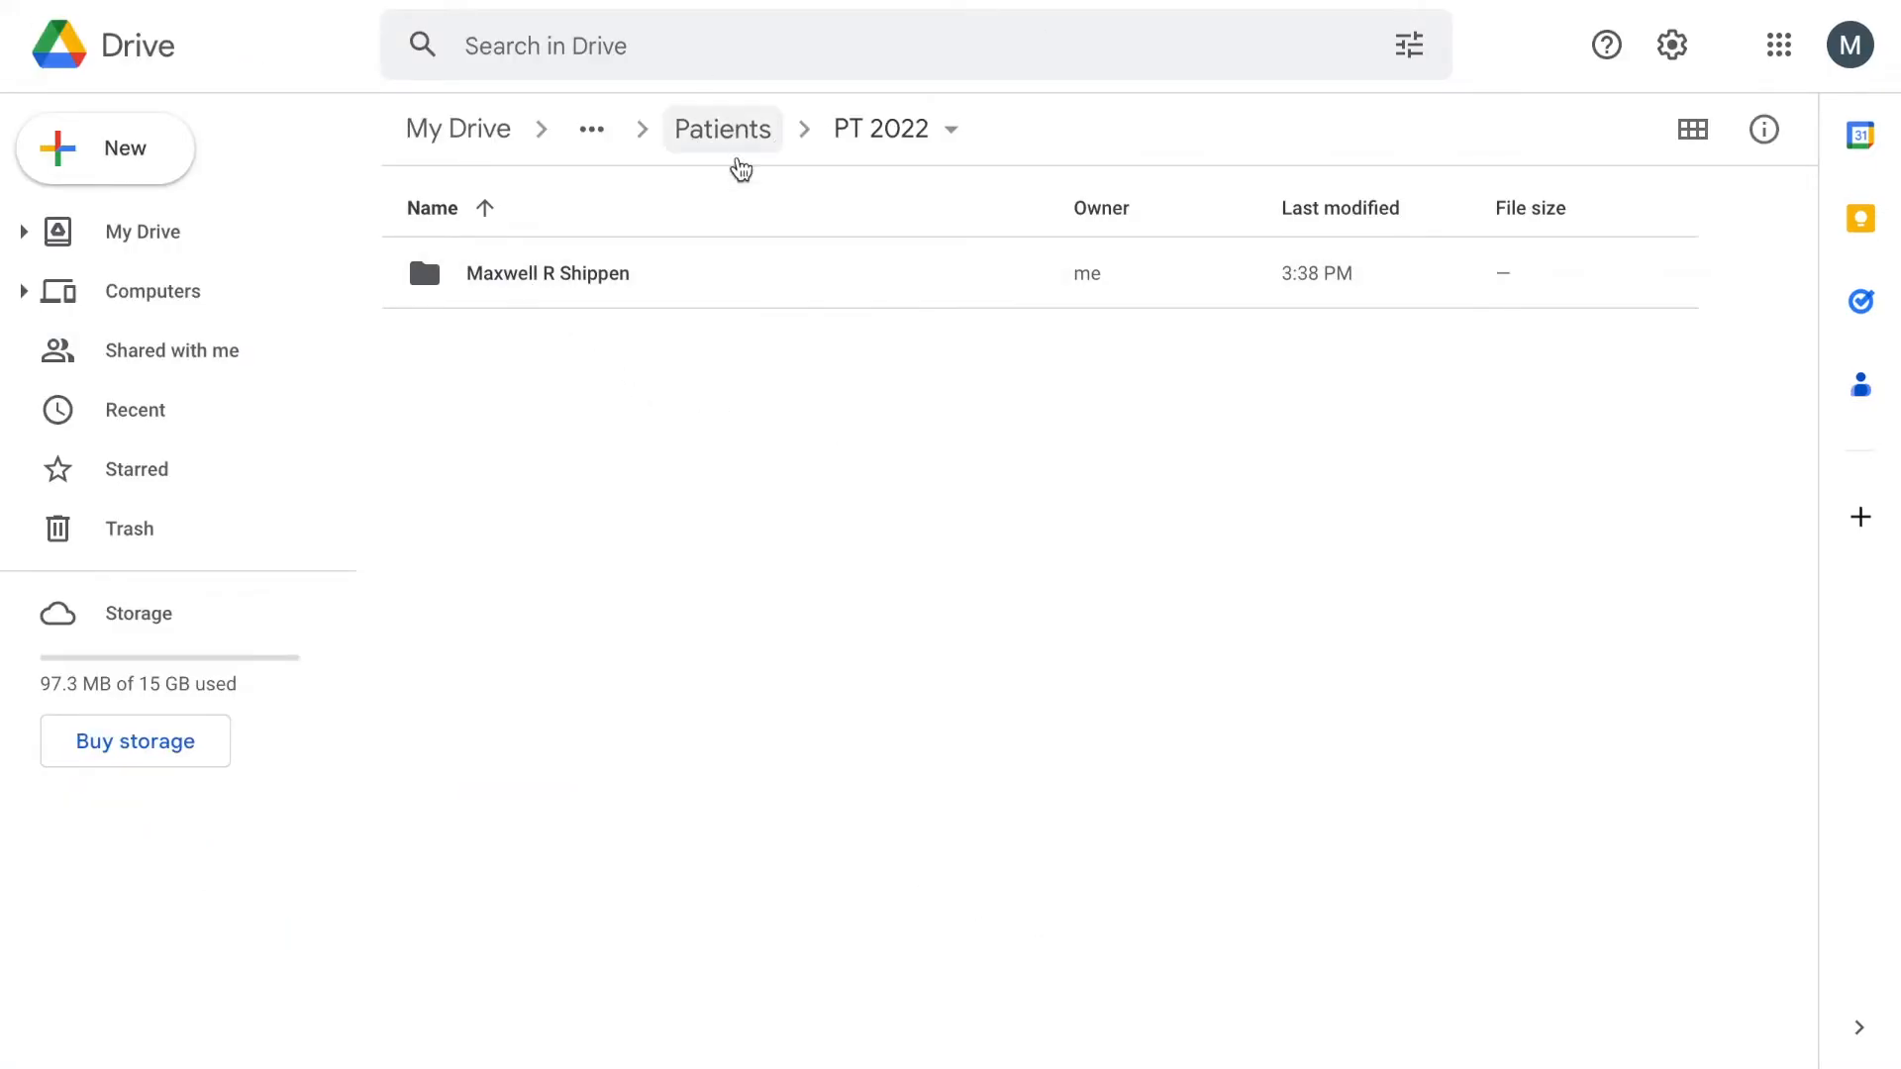
left_click(736, 156)
left_click(695, 406)
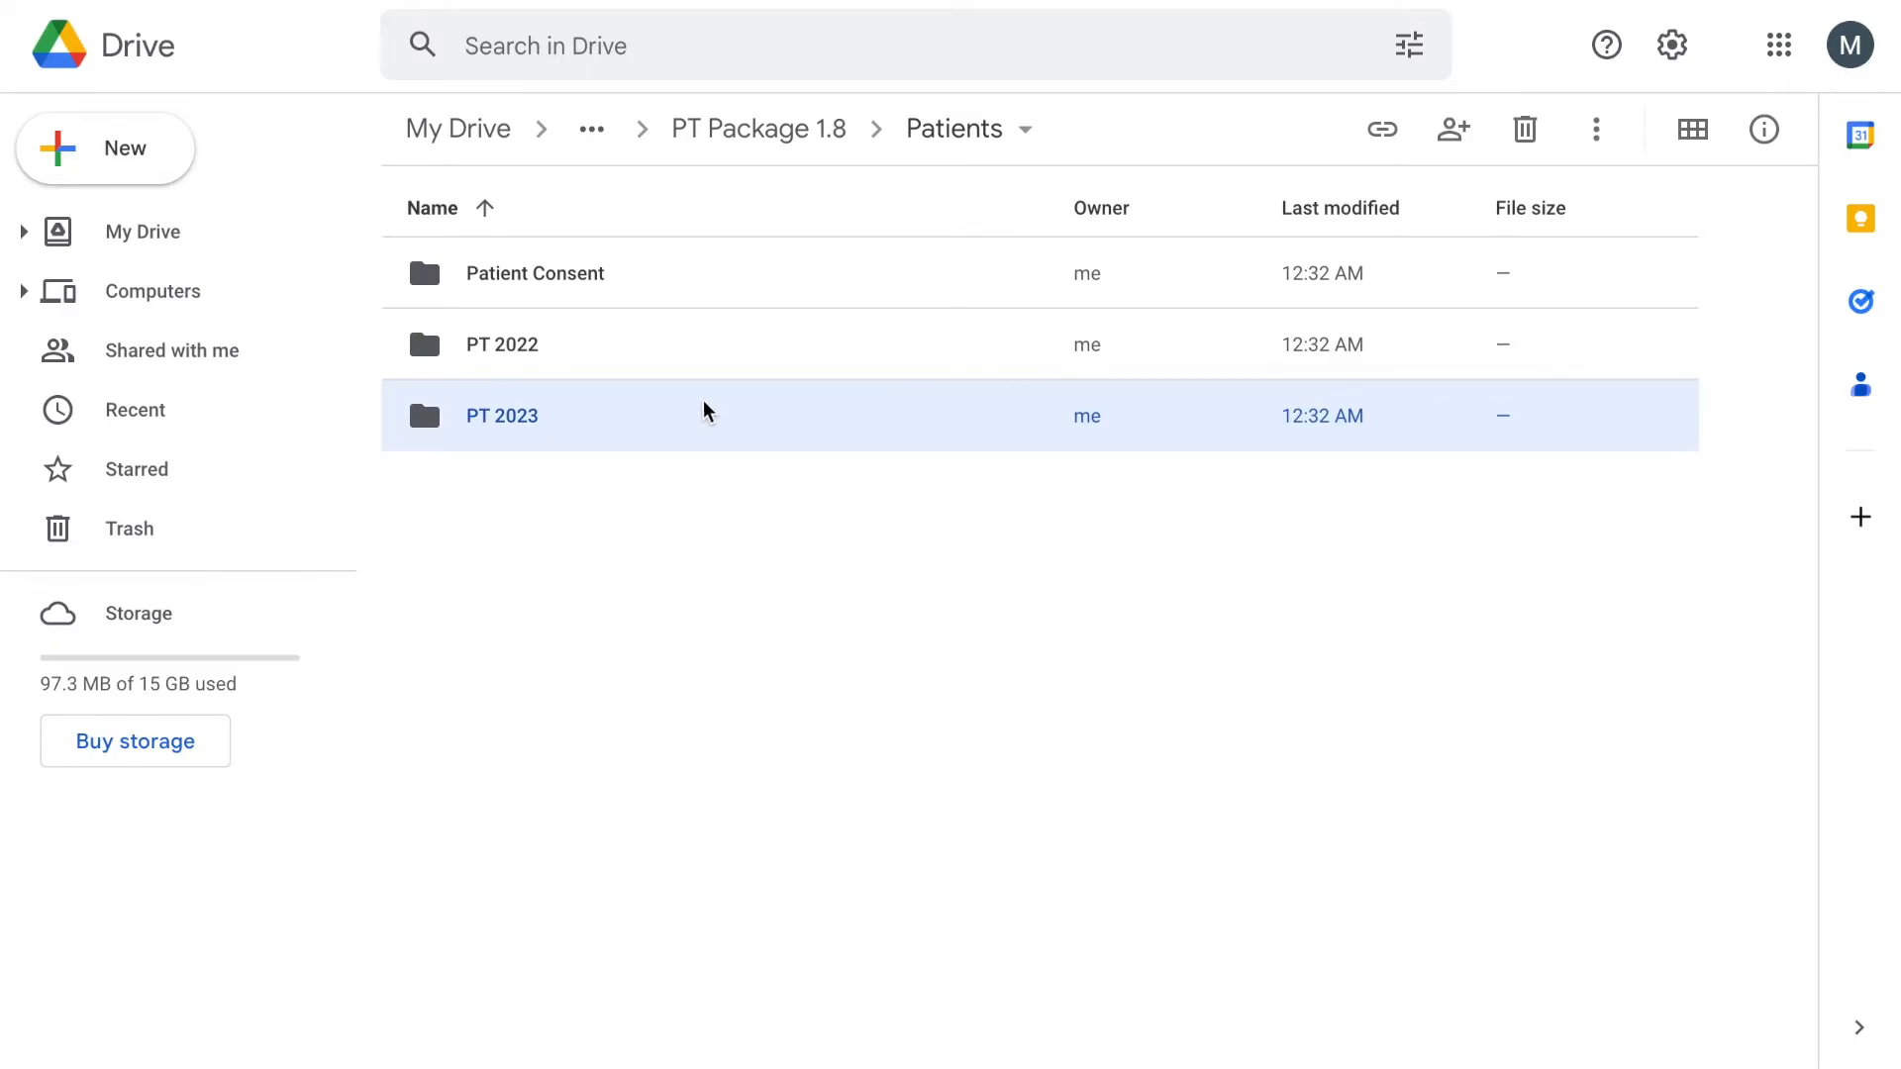
double_click(704, 411)
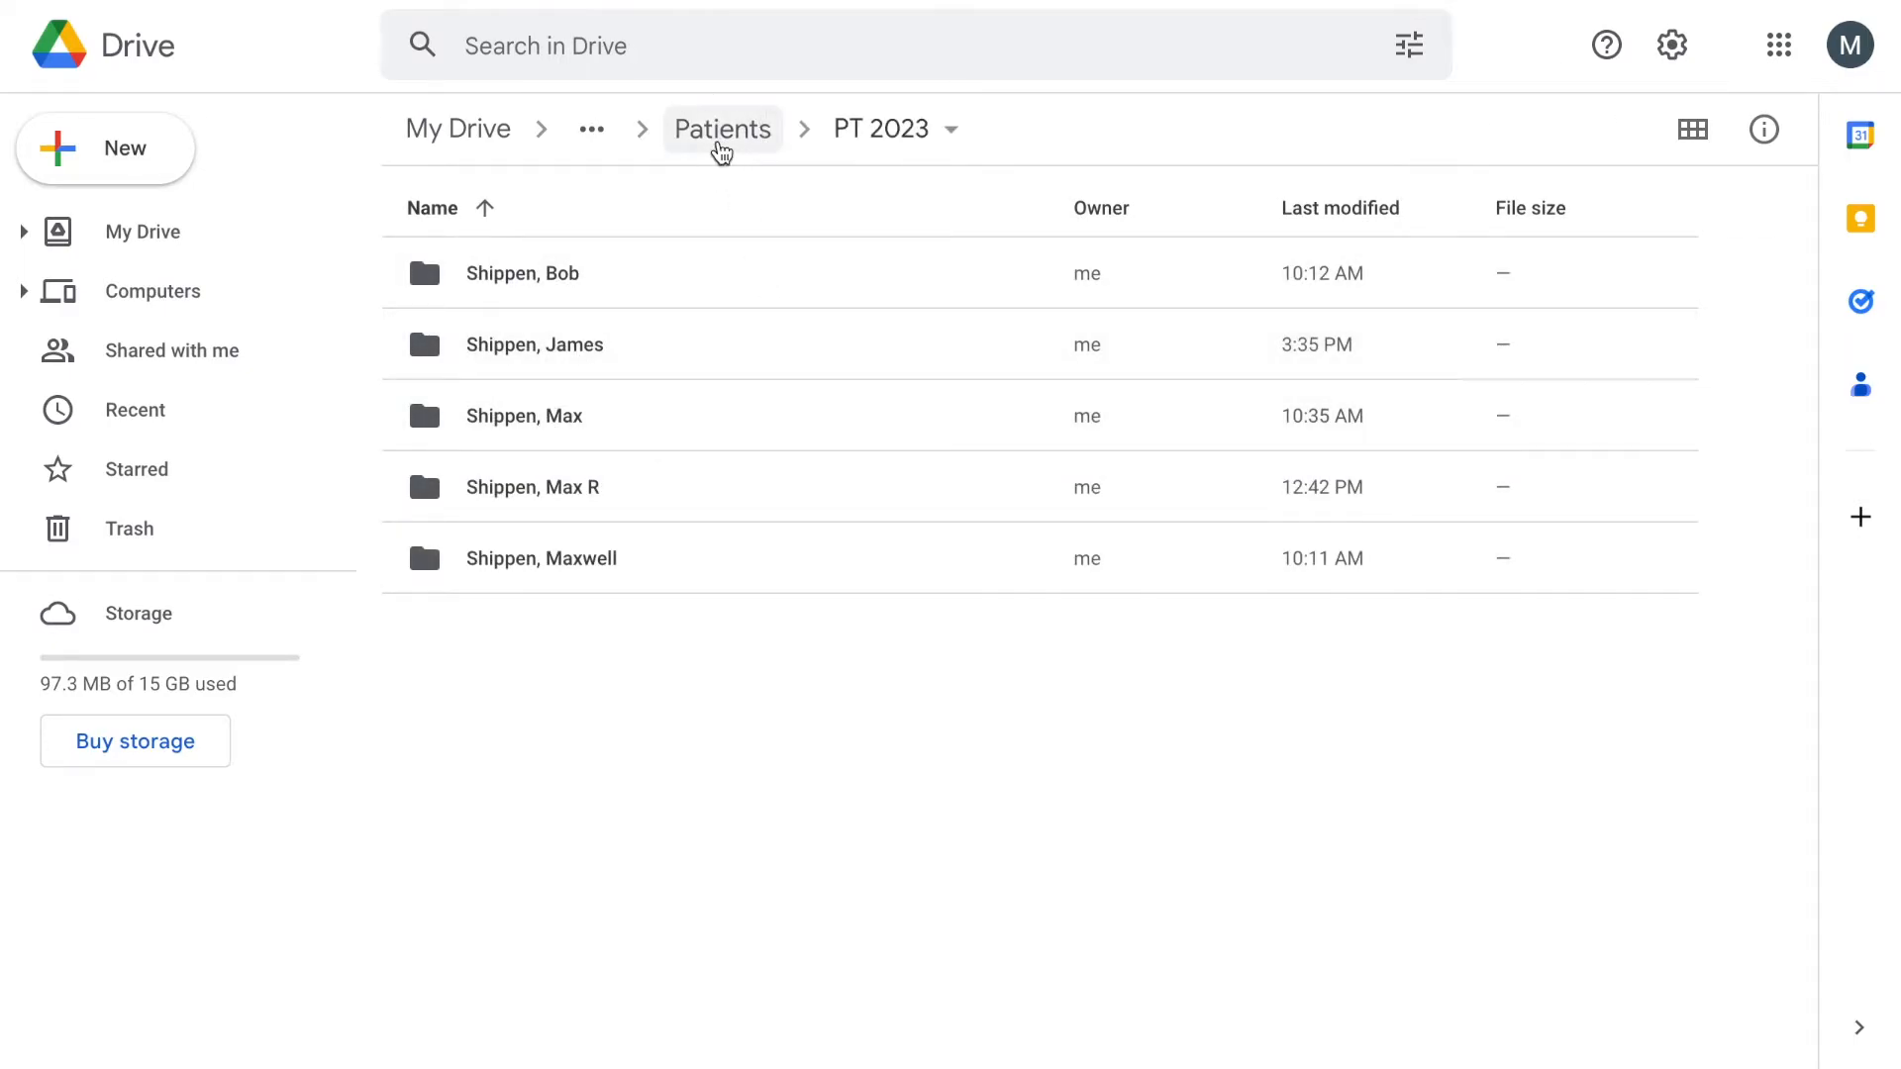
left_click(722, 148)
double_click(551, 336)
double_click(722, 289)
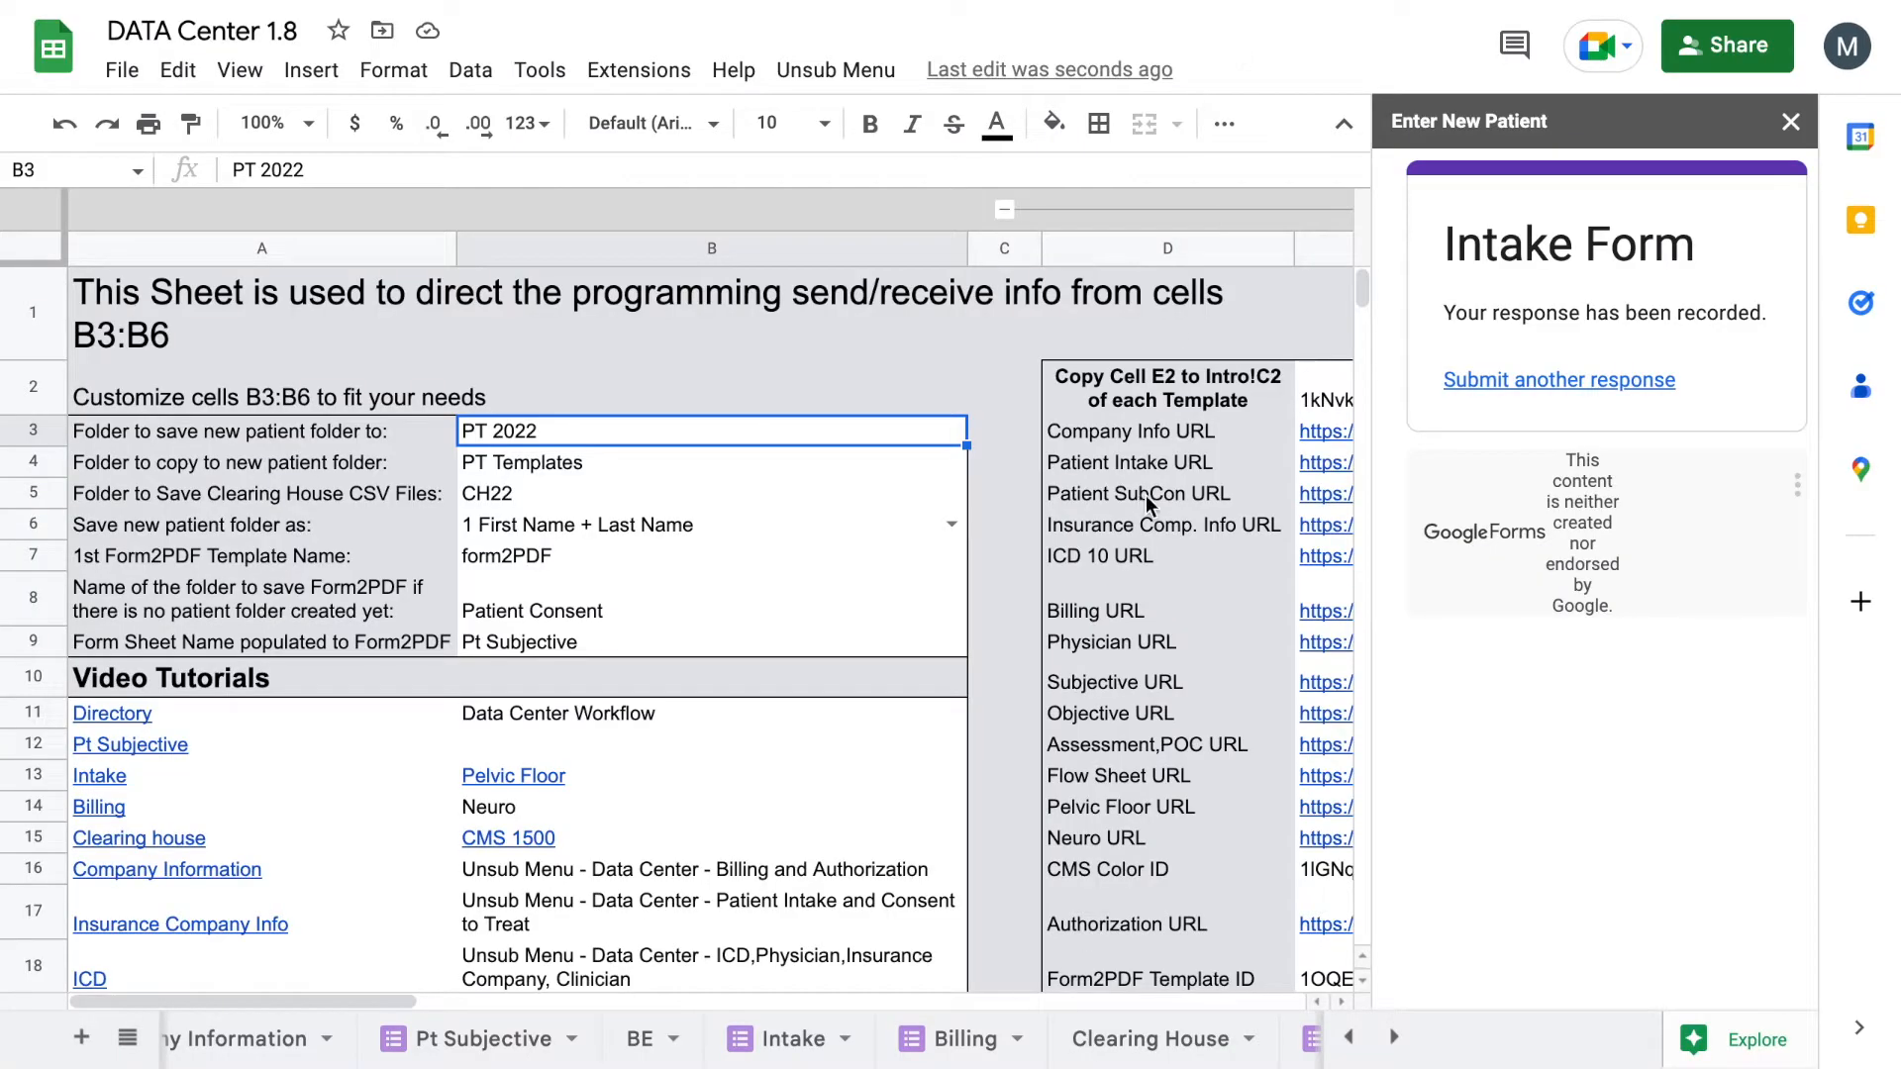
Step: Close the new-patient sidebar, jump to Pt Subjective, and launch the Patient Subjective Intake form
left_click(1788, 127)
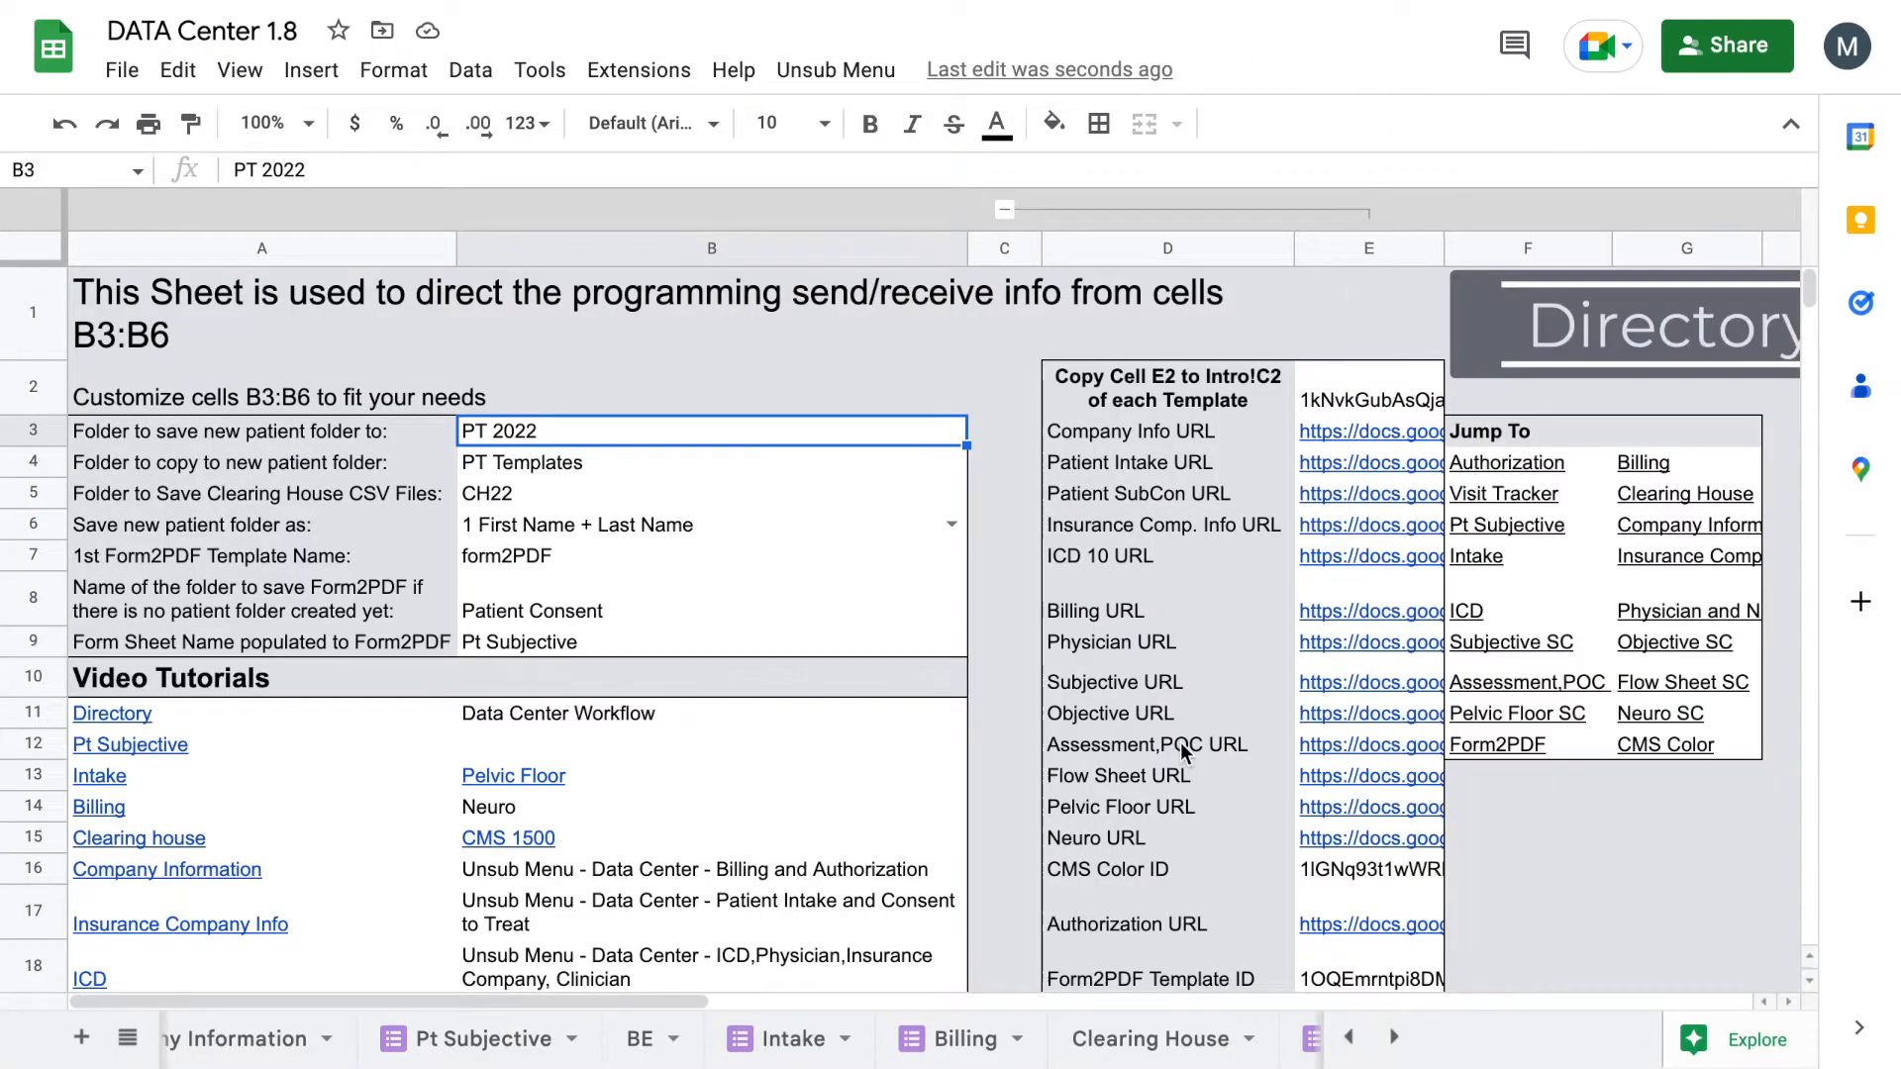
mouse_move(1495, 637)
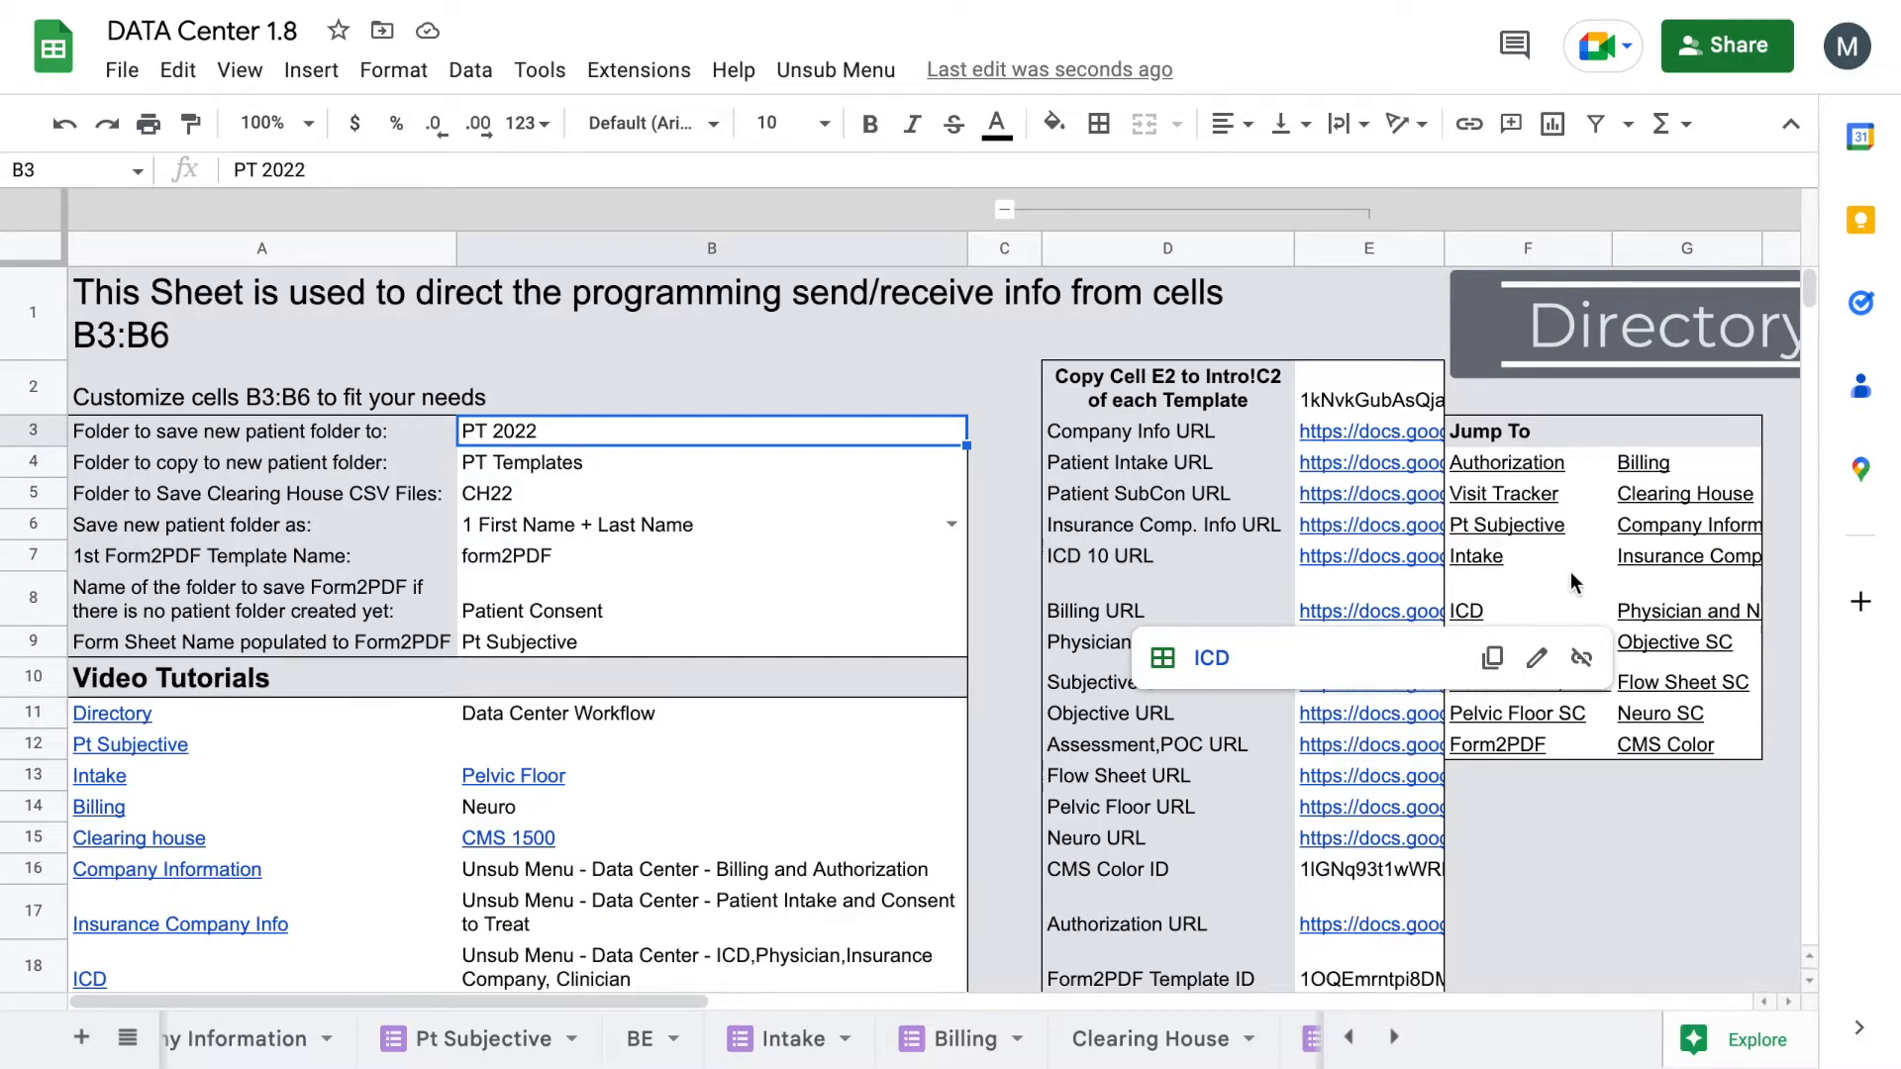
left_click(1545, 556)
left_click(1550, 534)
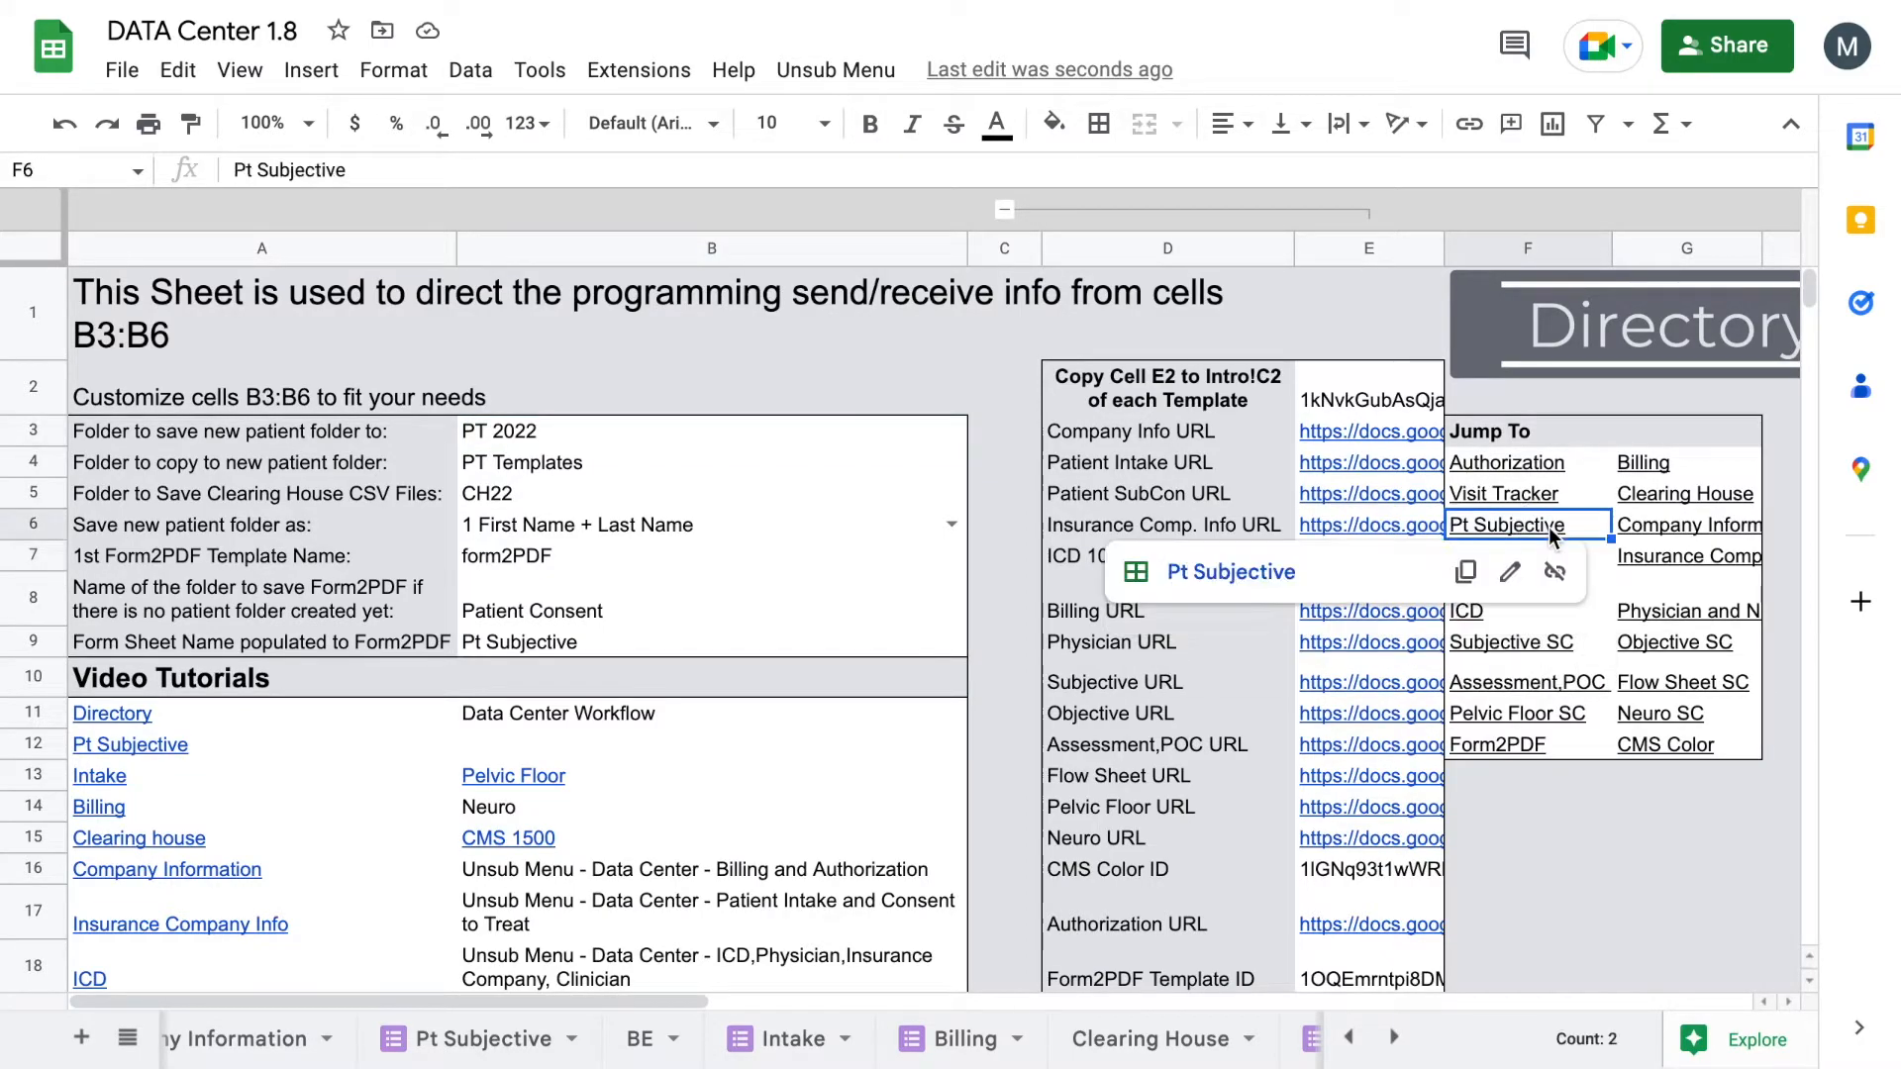
left_click(1269, 577)
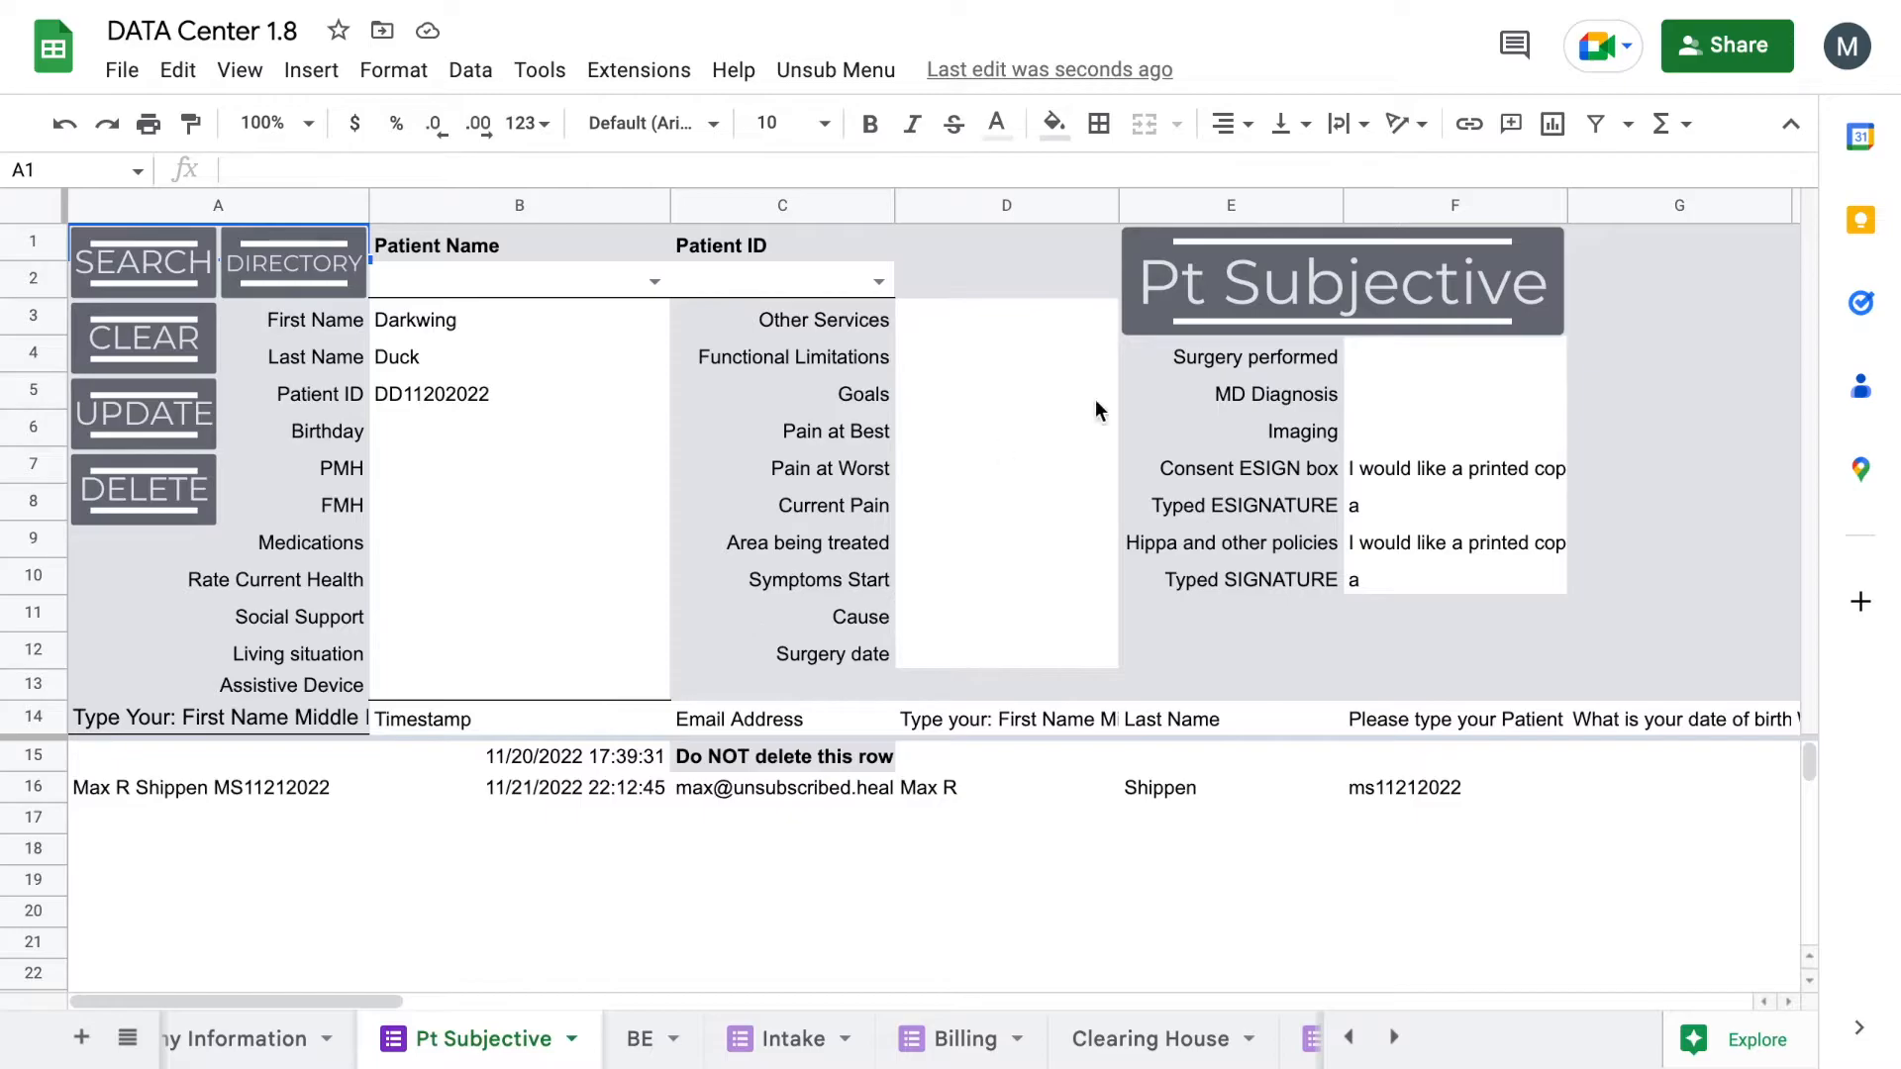
left_click(1301, 265)
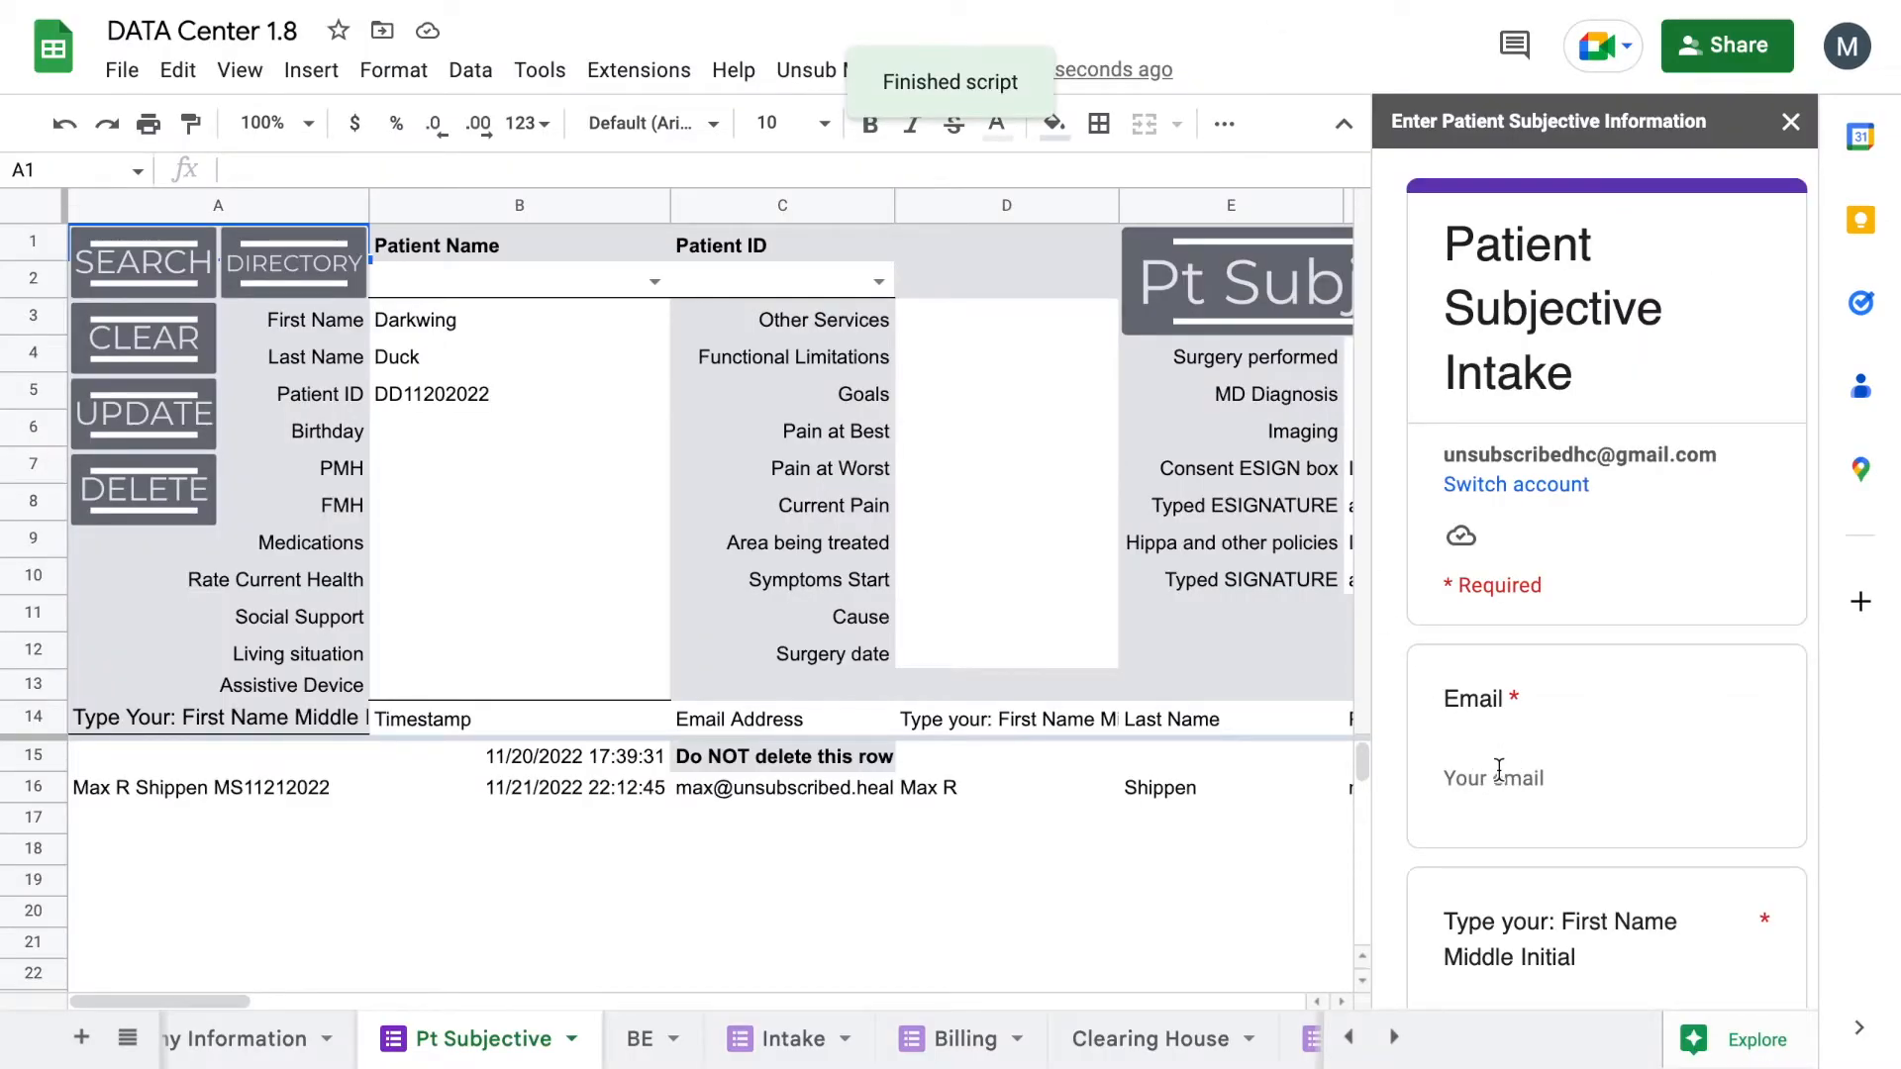
left_click(1499, 771)
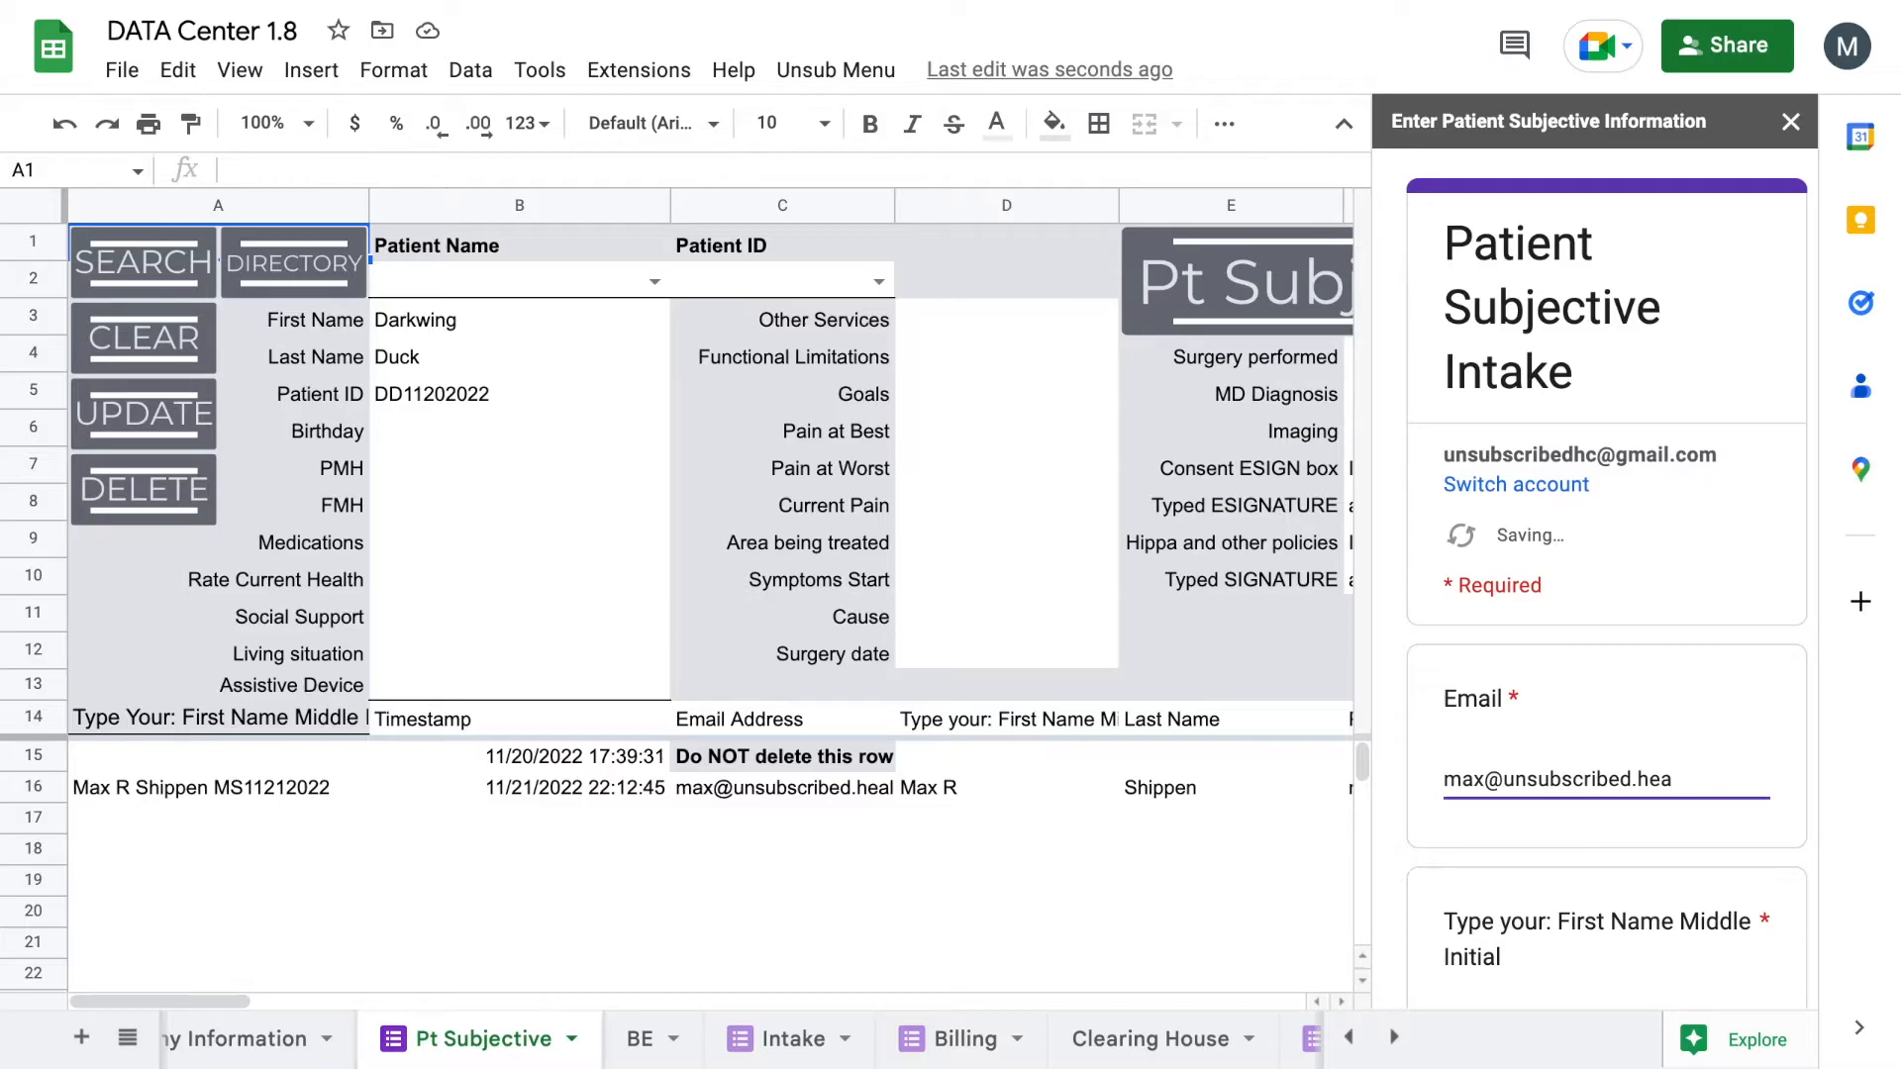
Step: Enter the patient's email address and first name with middle initial in the intake form
scroll(1544, 834, "down", 2)
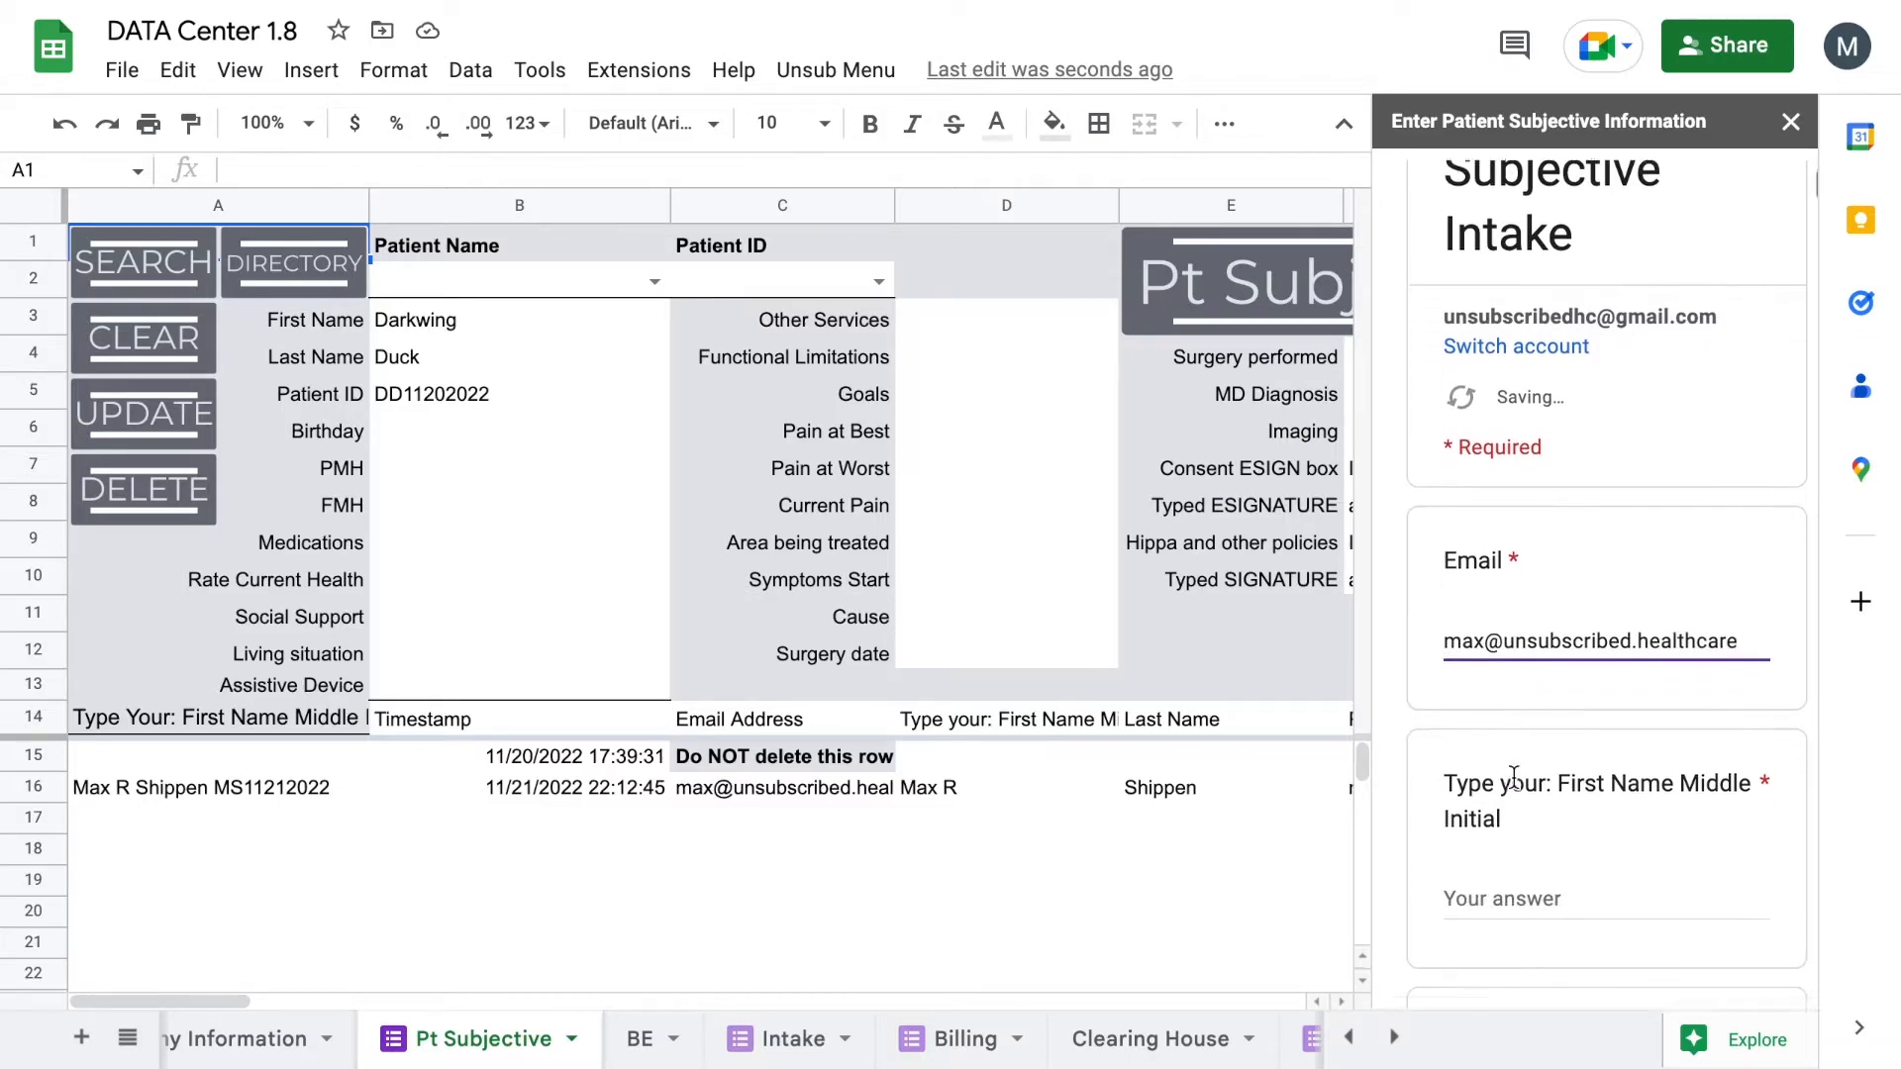
left_click(1545, 835)
scroll(1644, 853, "down", 2)
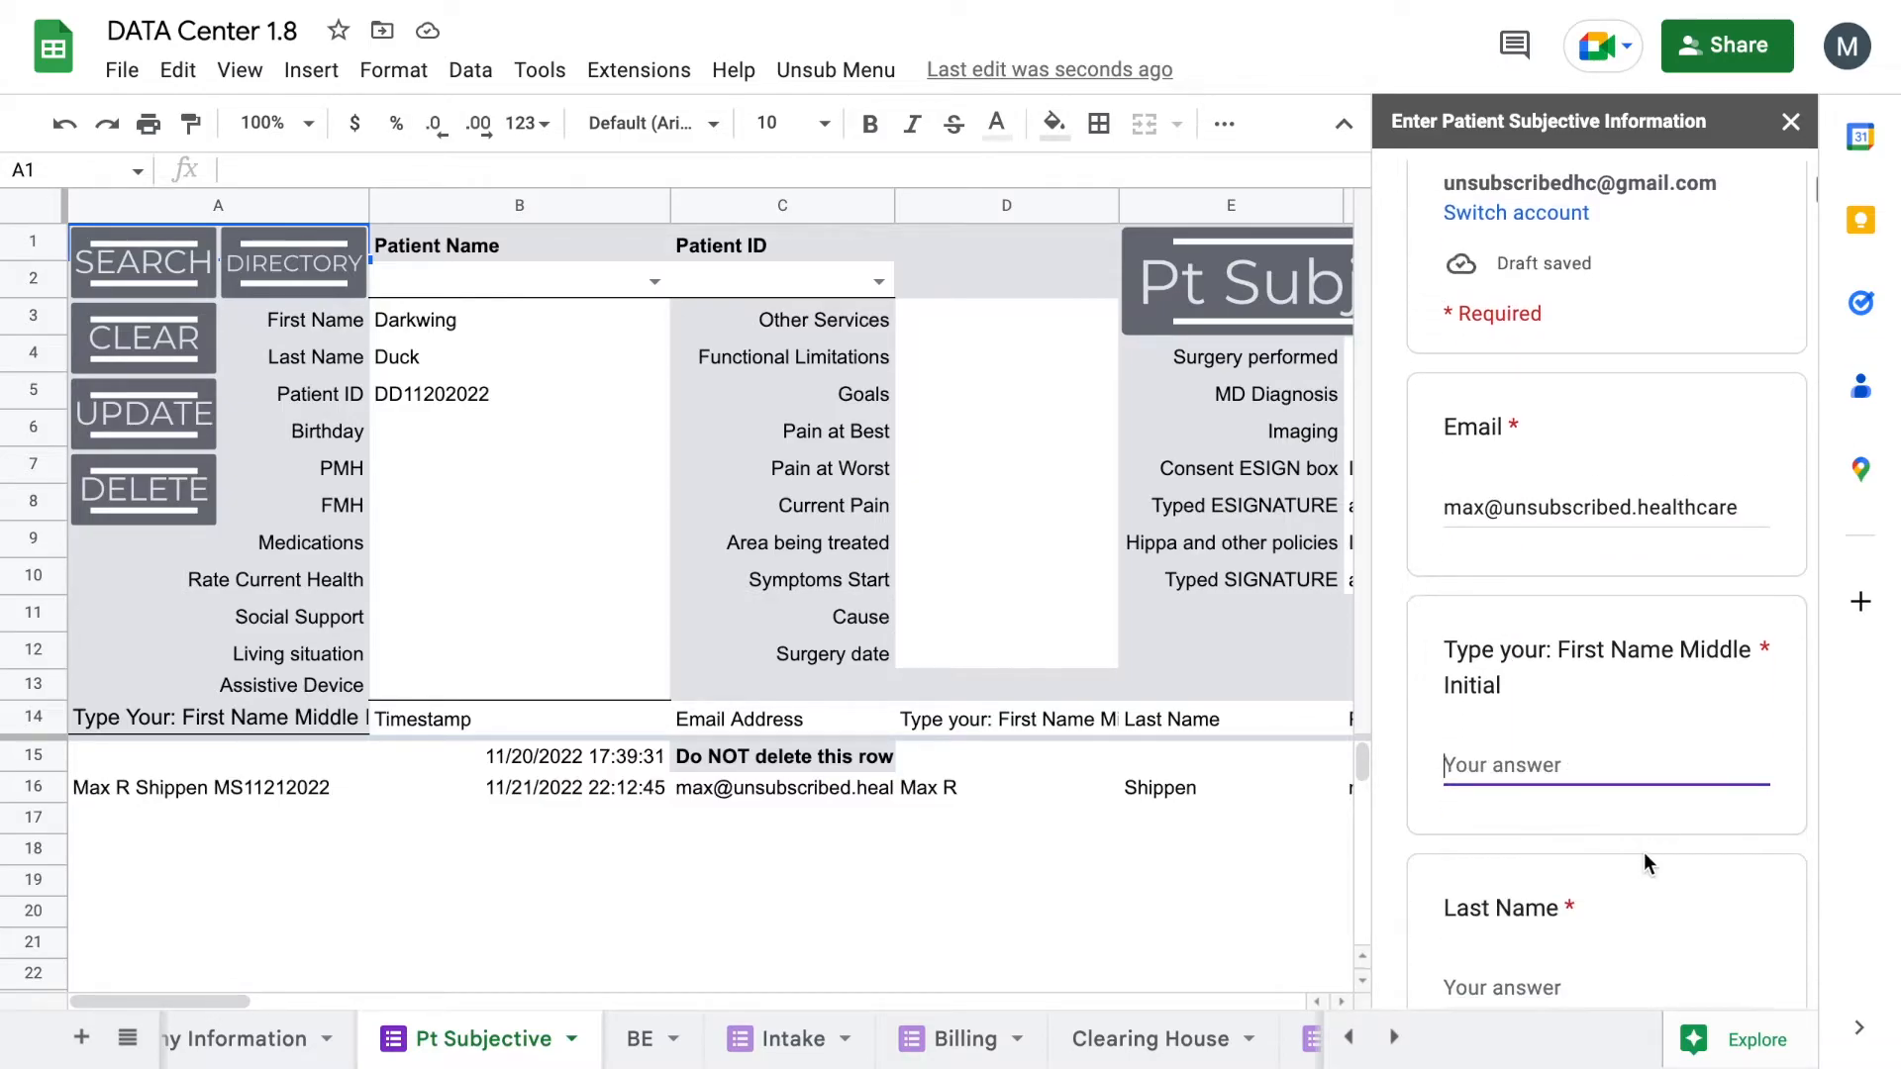
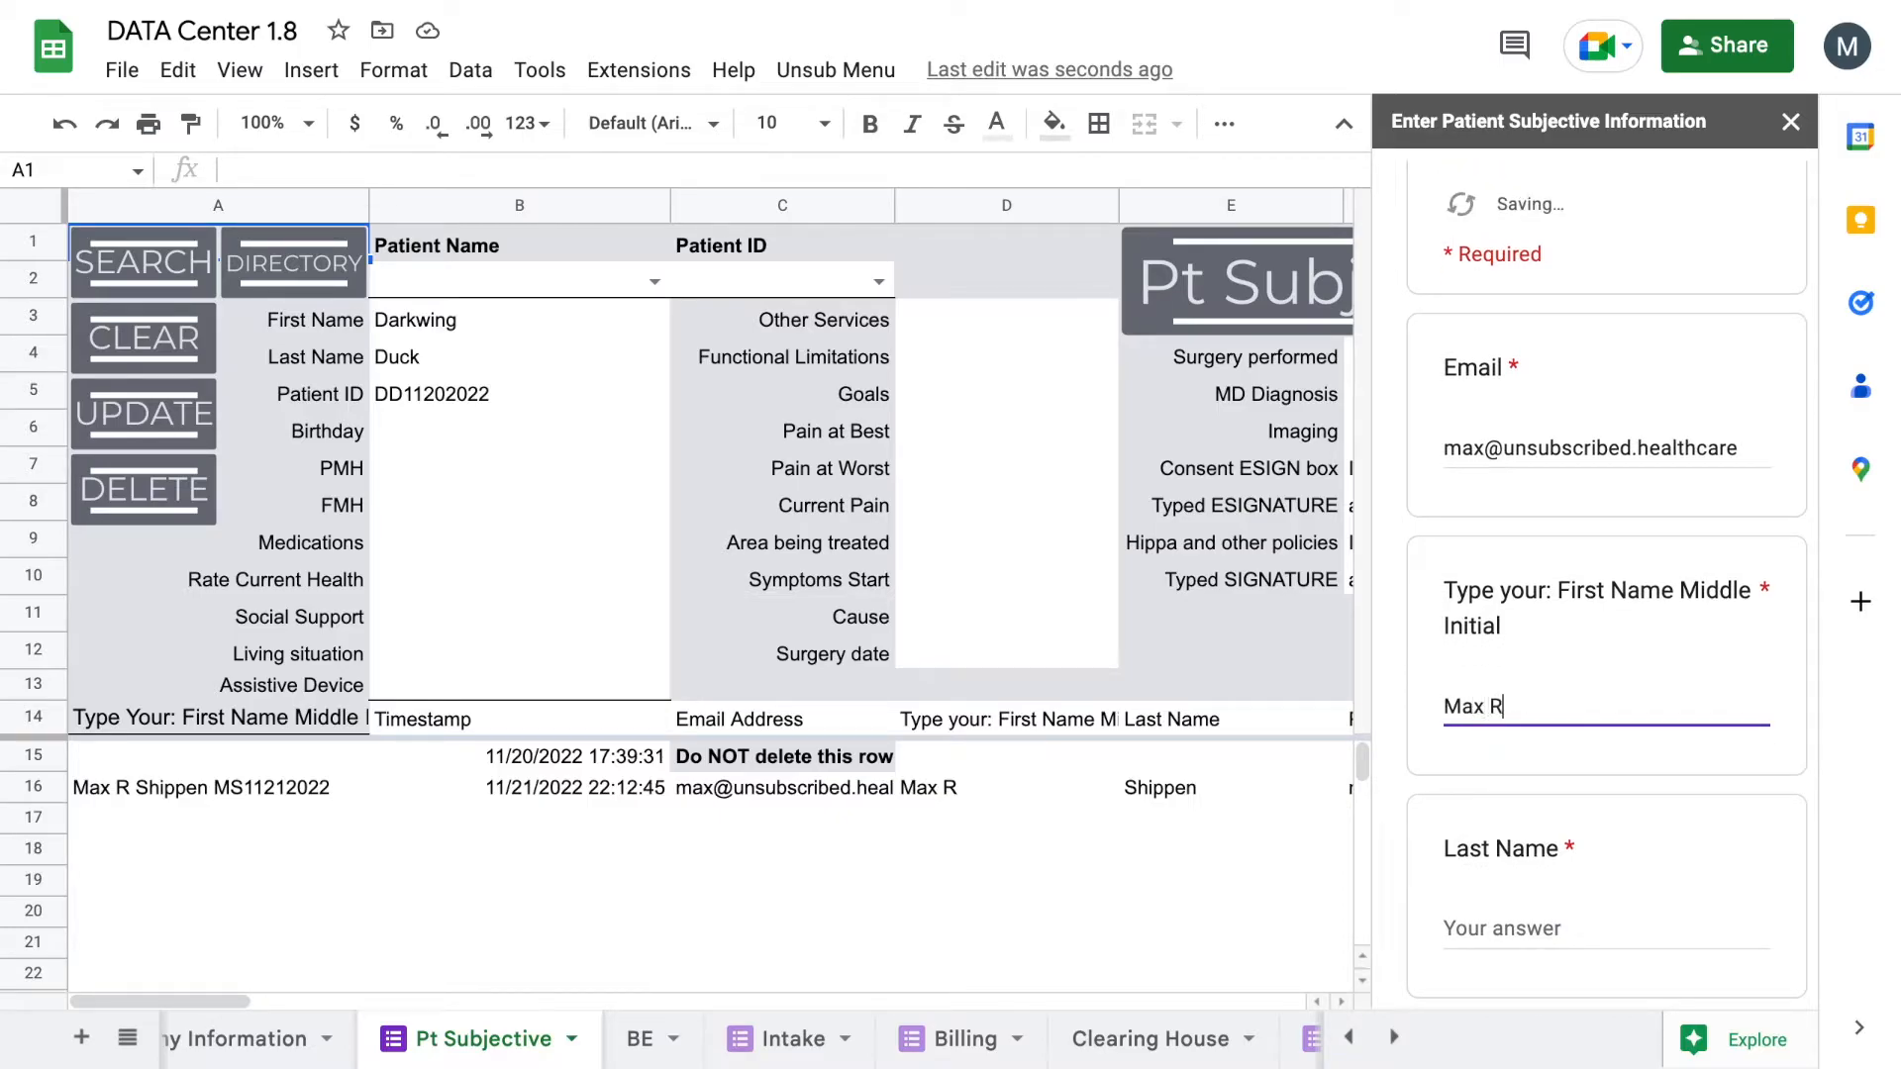
scroll(1630, 919, "down", 1)
left_click(1611, 828)
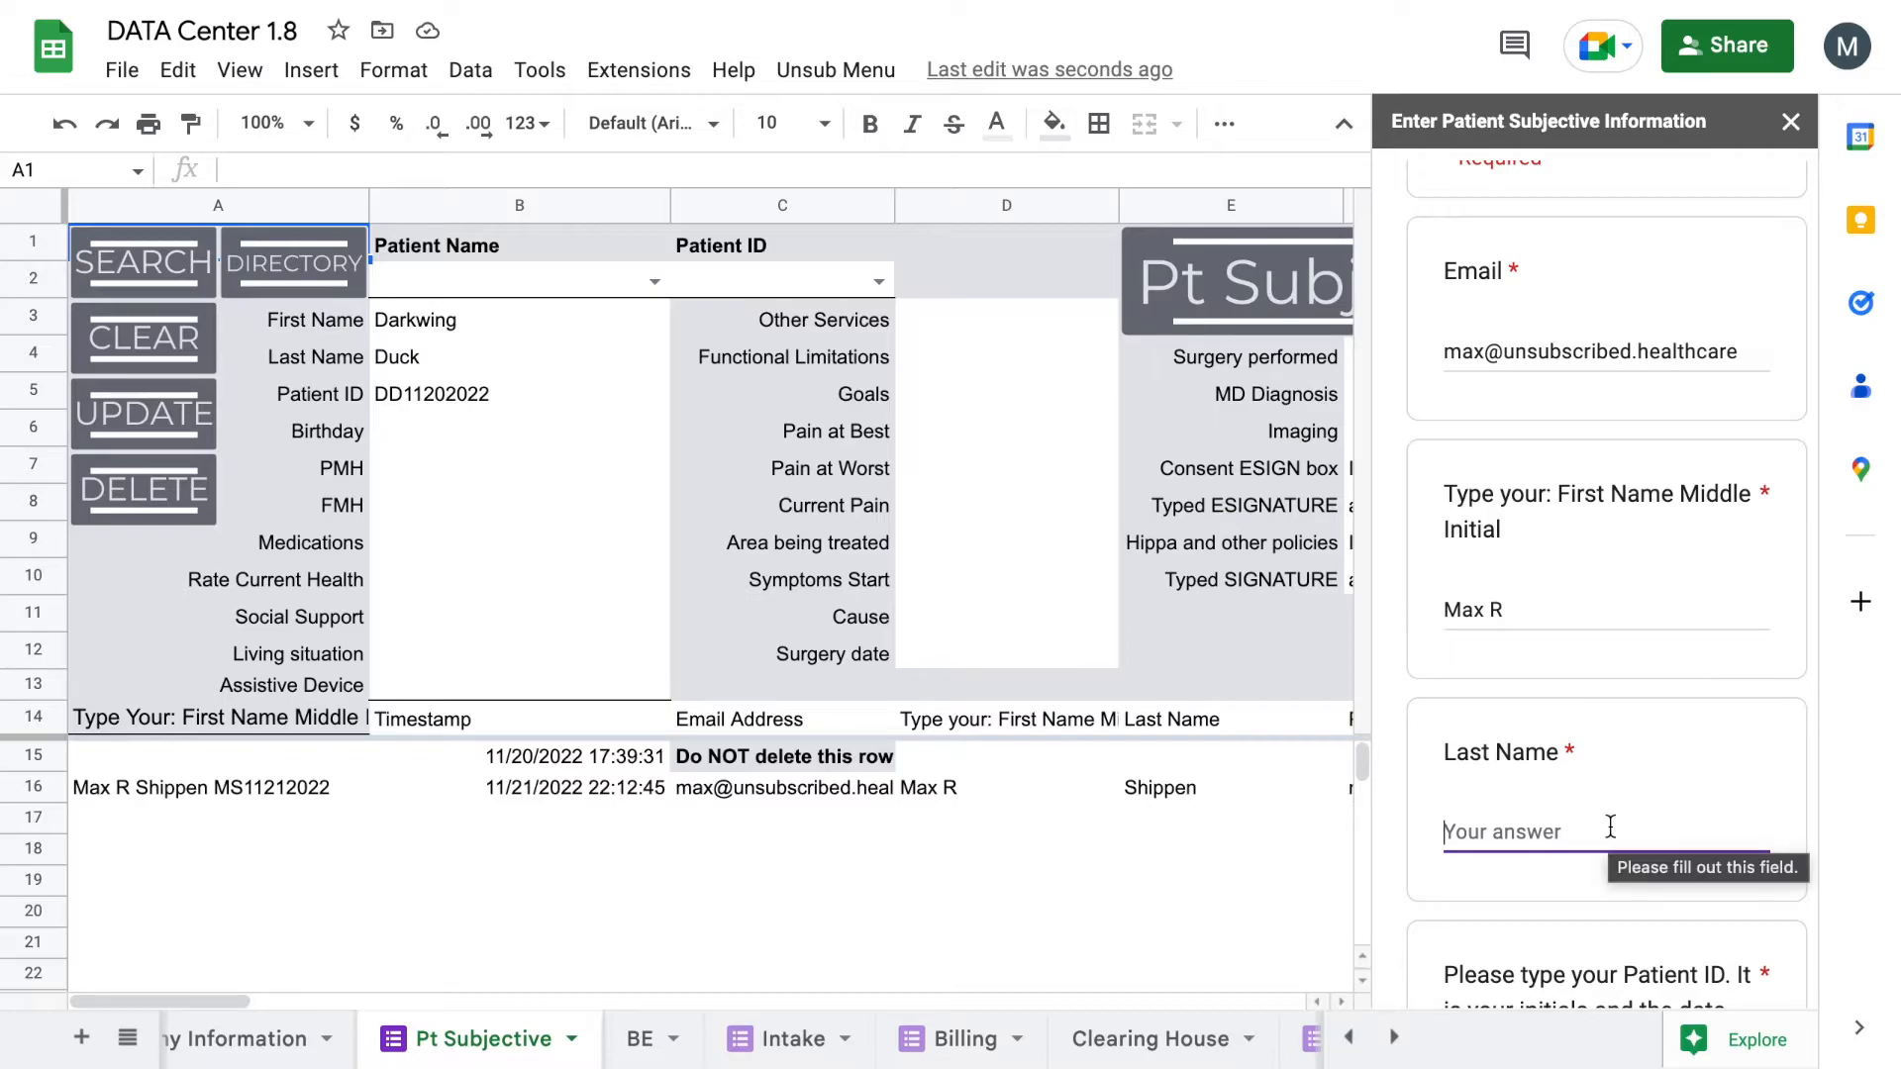
scroll(1611, 828, "down", 1)
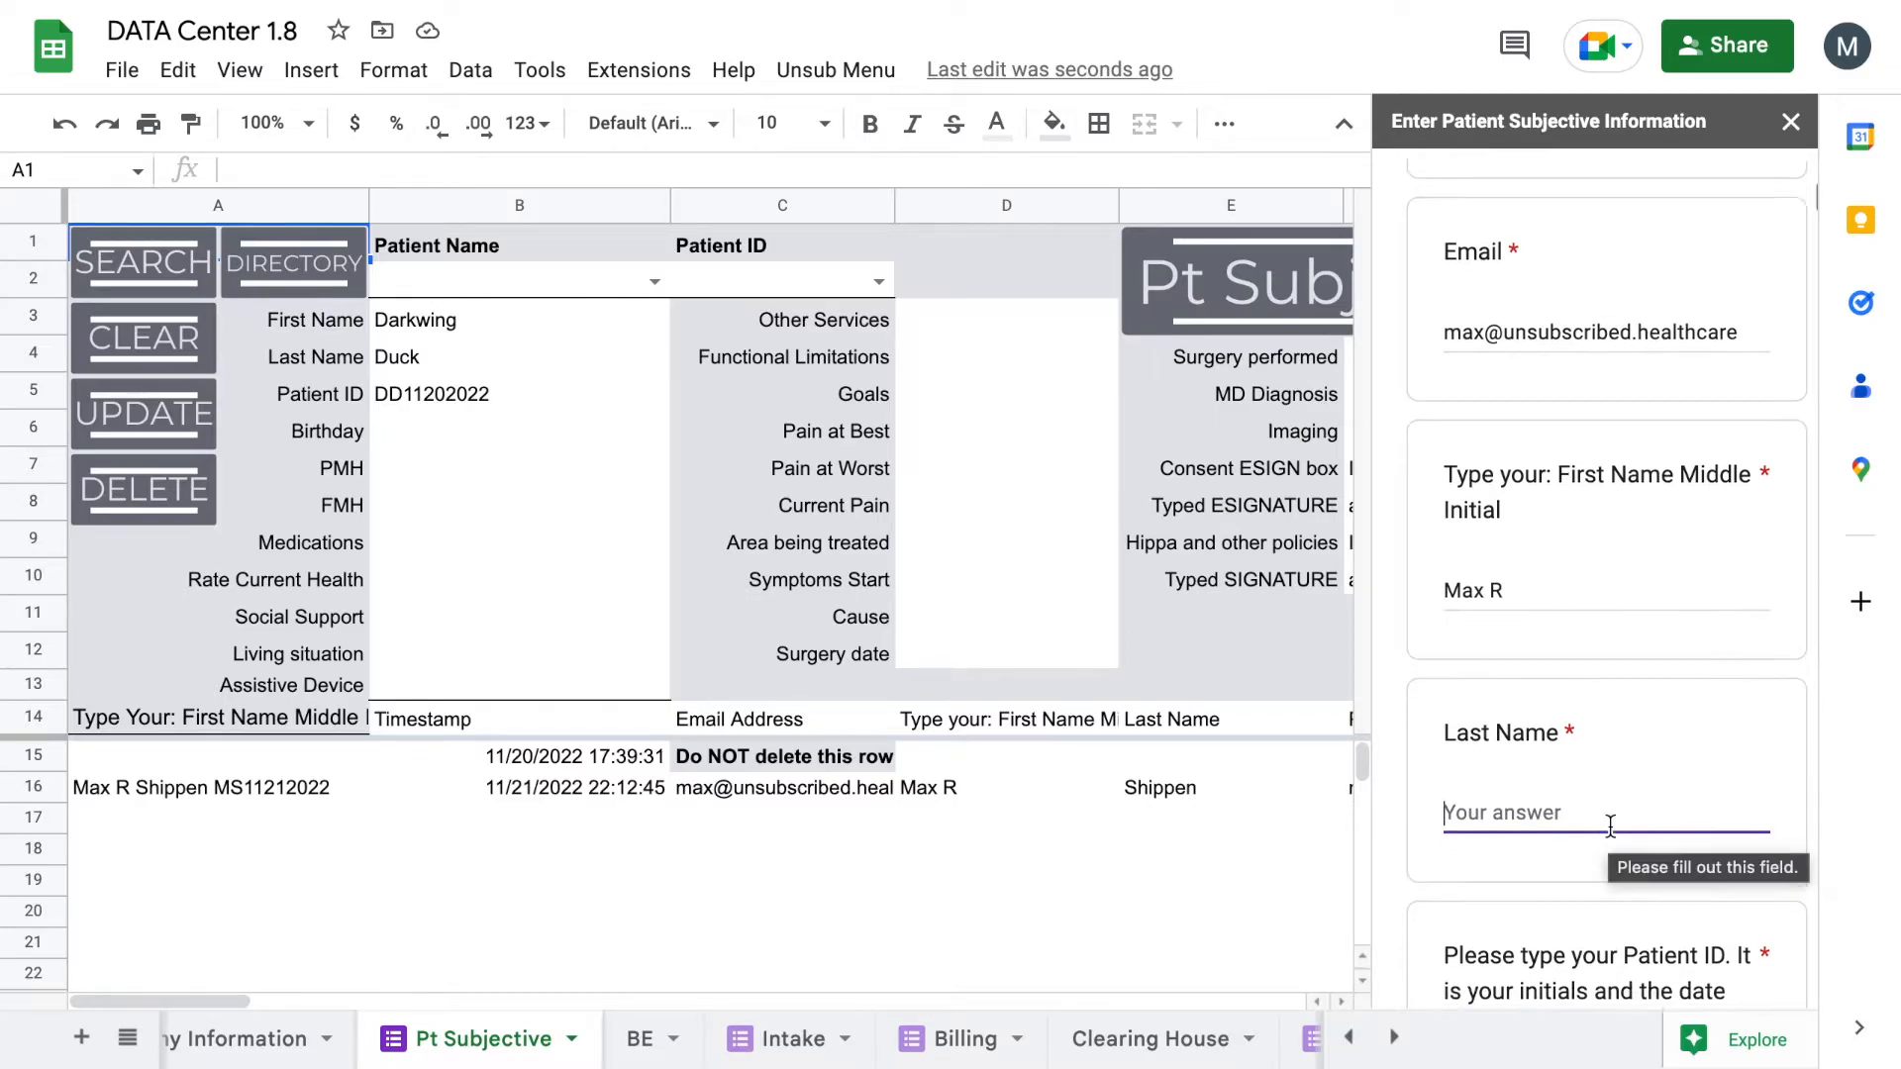
scroll(1610, 823, "up", 1)
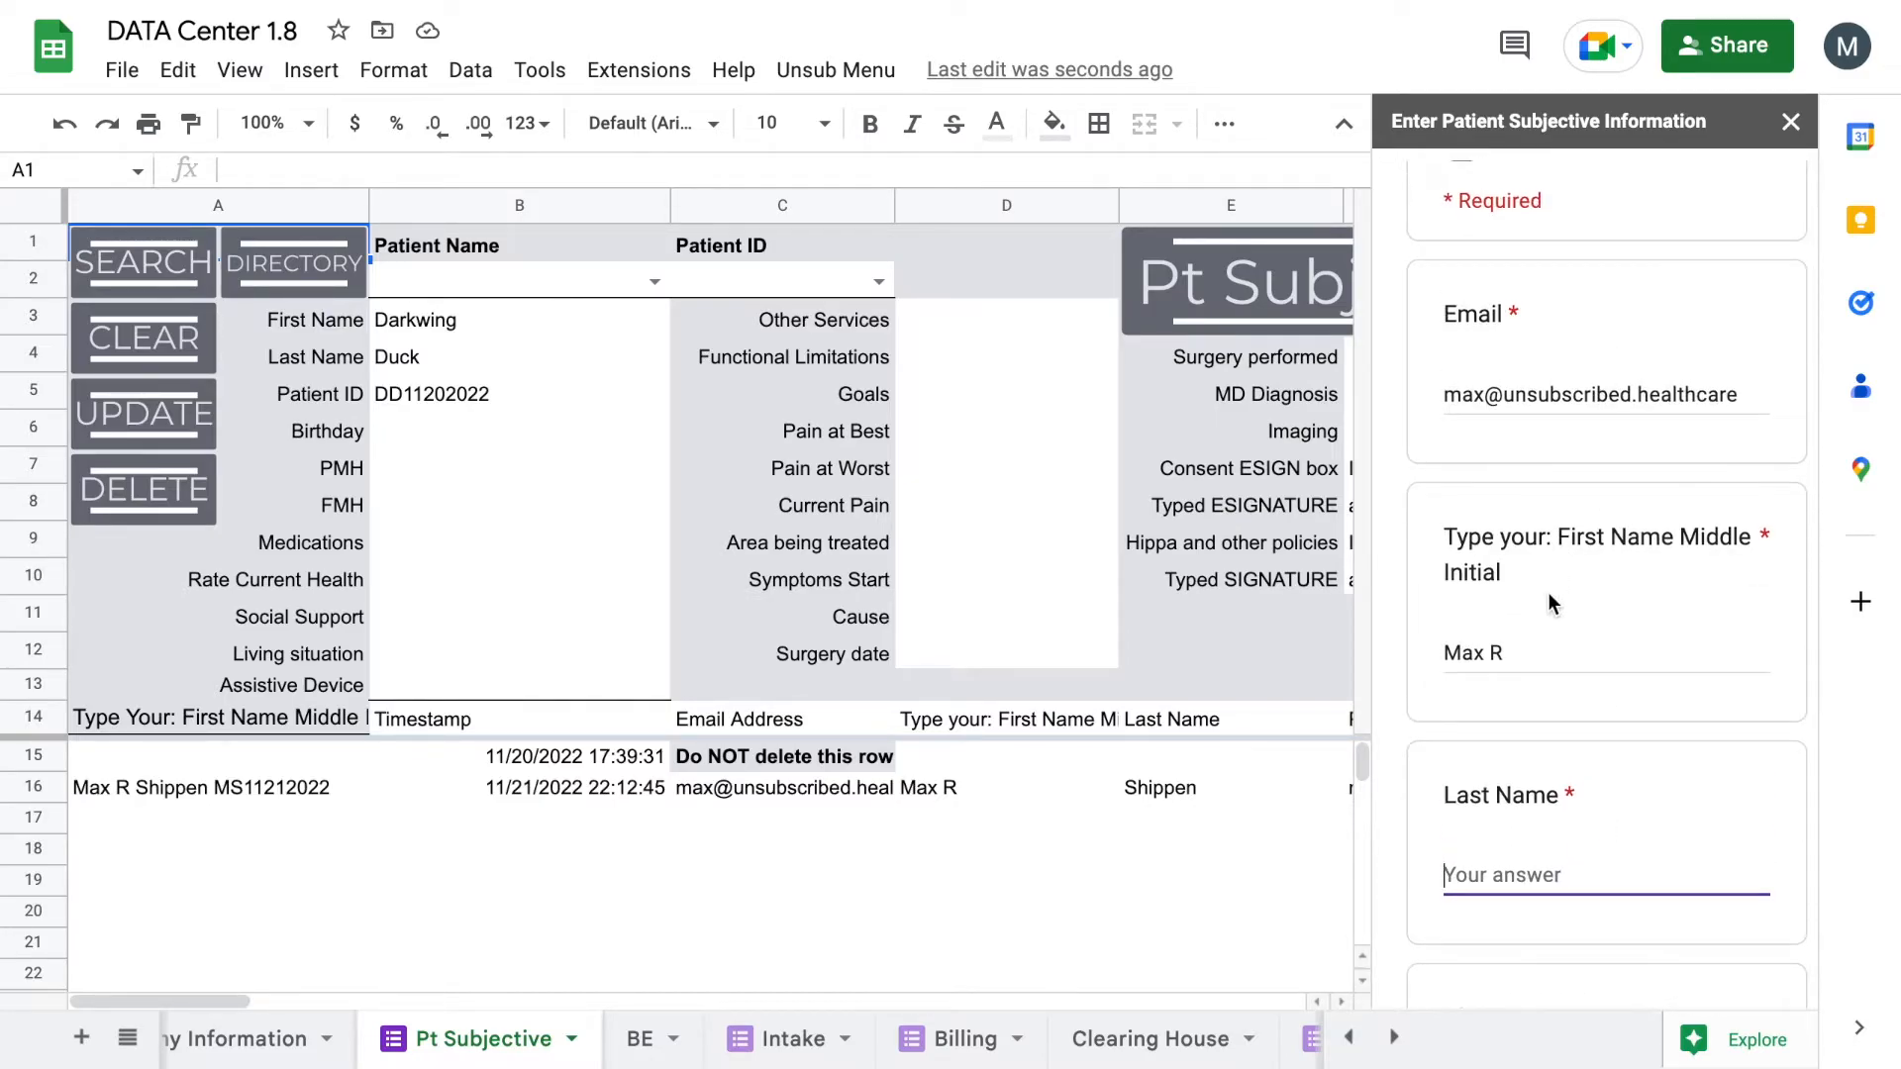
scroll(1547, 592, "down", 1)
left_click(1618, 451)
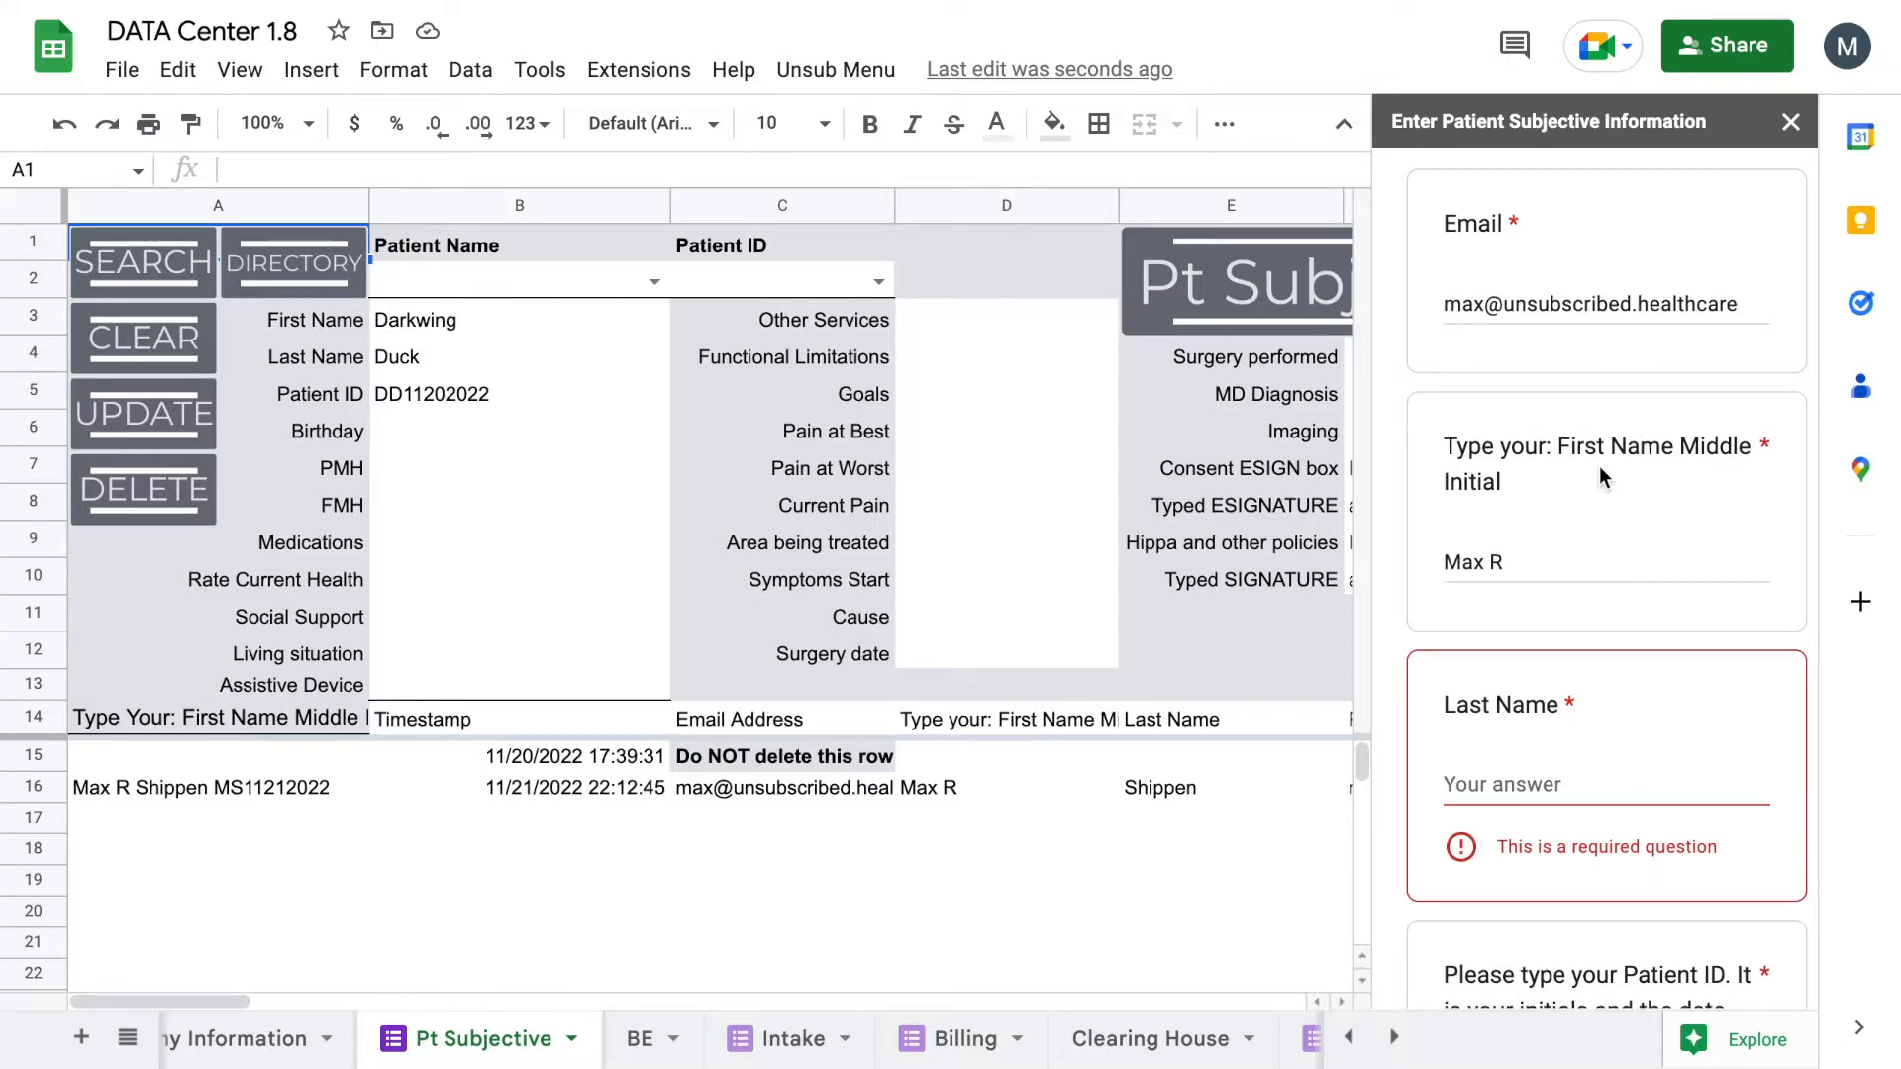
scroll(1605, 478, "down", 1)
scroll(1557, 665, "down", 2)
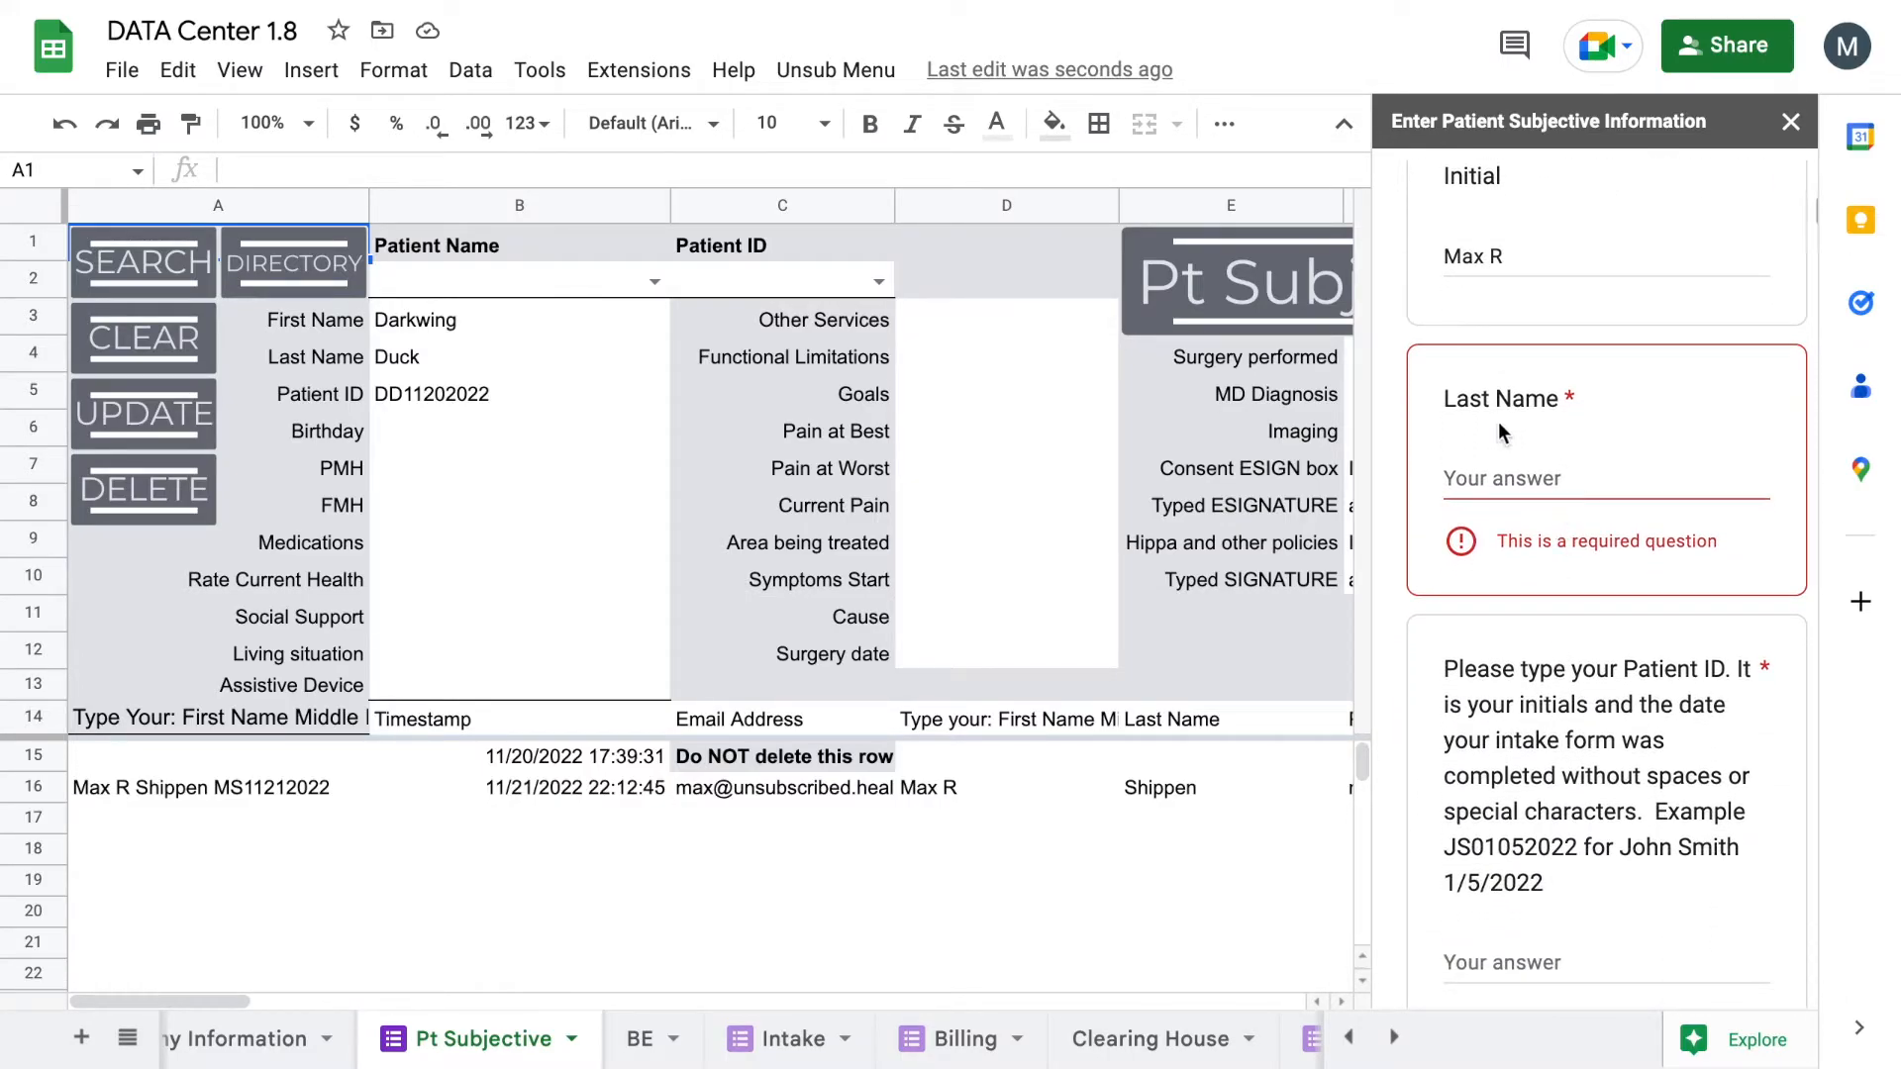
scroll(1545, 813, "down", 1)
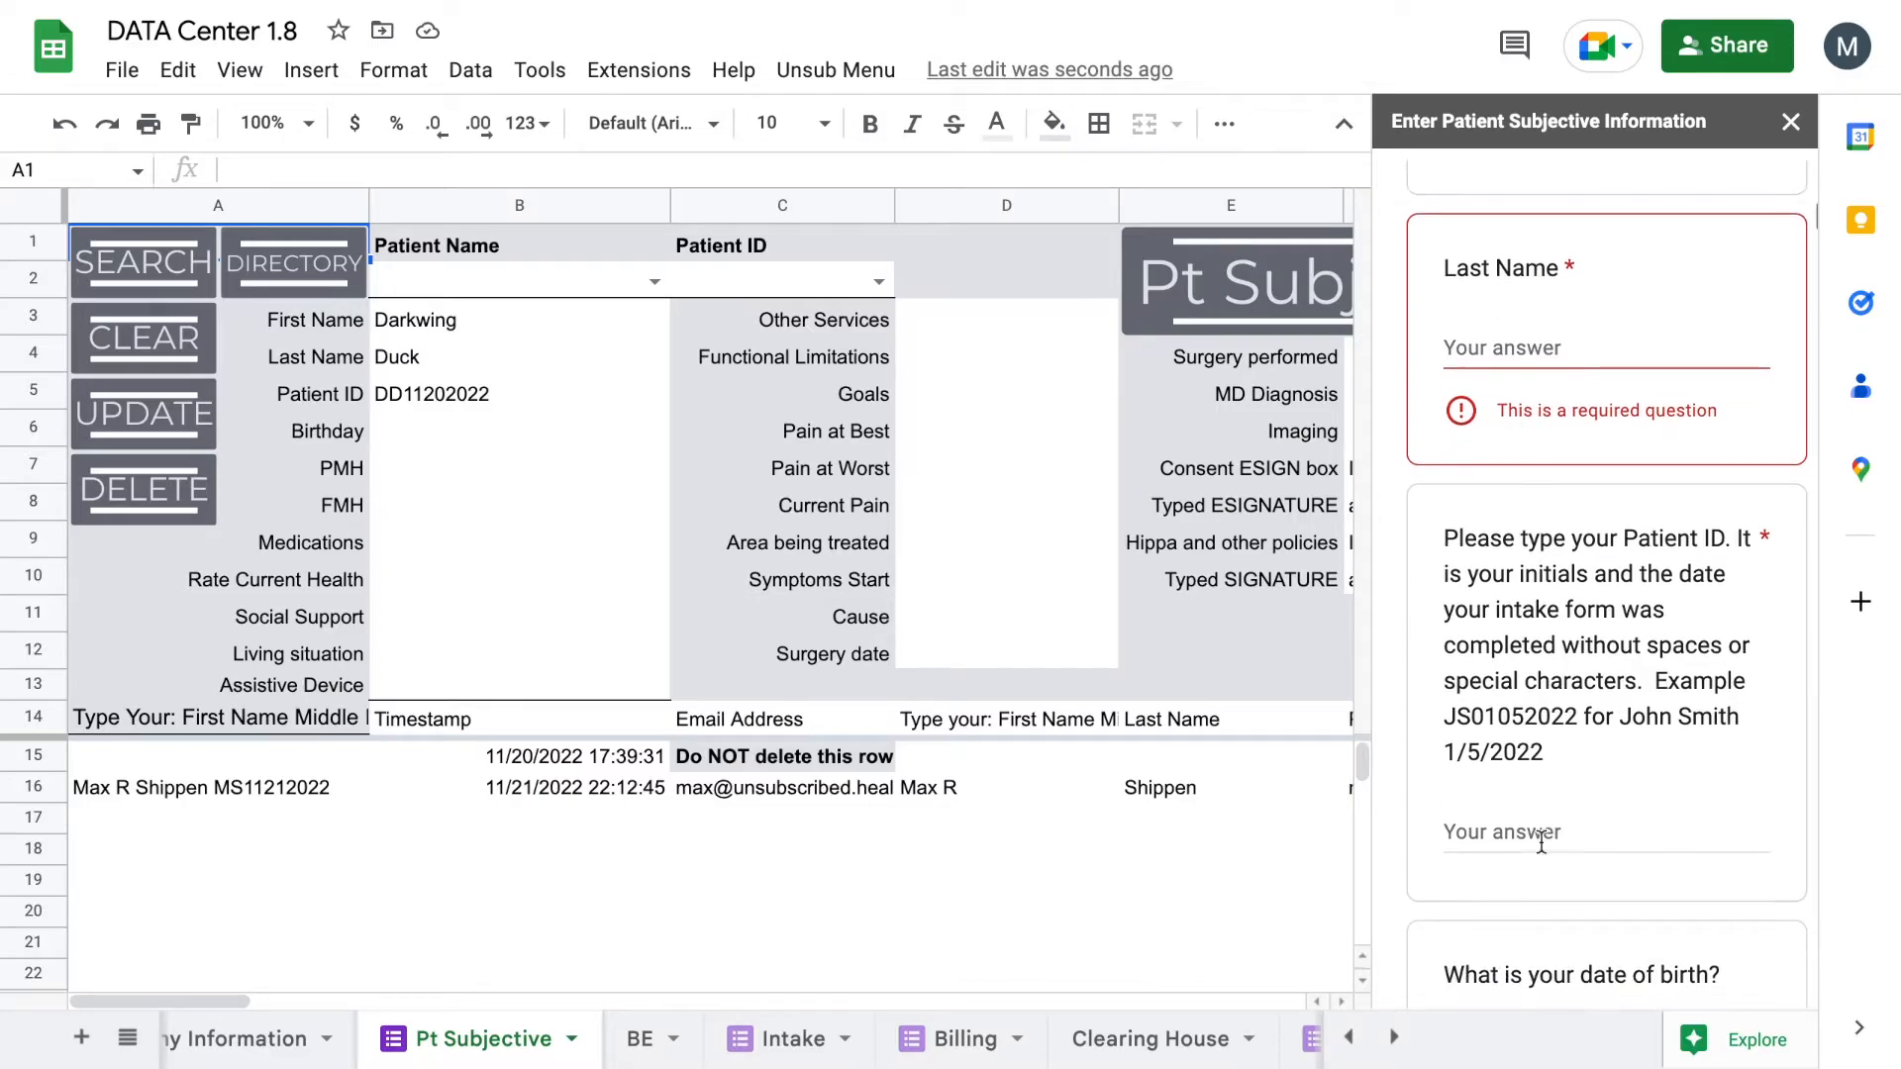
scroll(1529, 794, "down", 18)
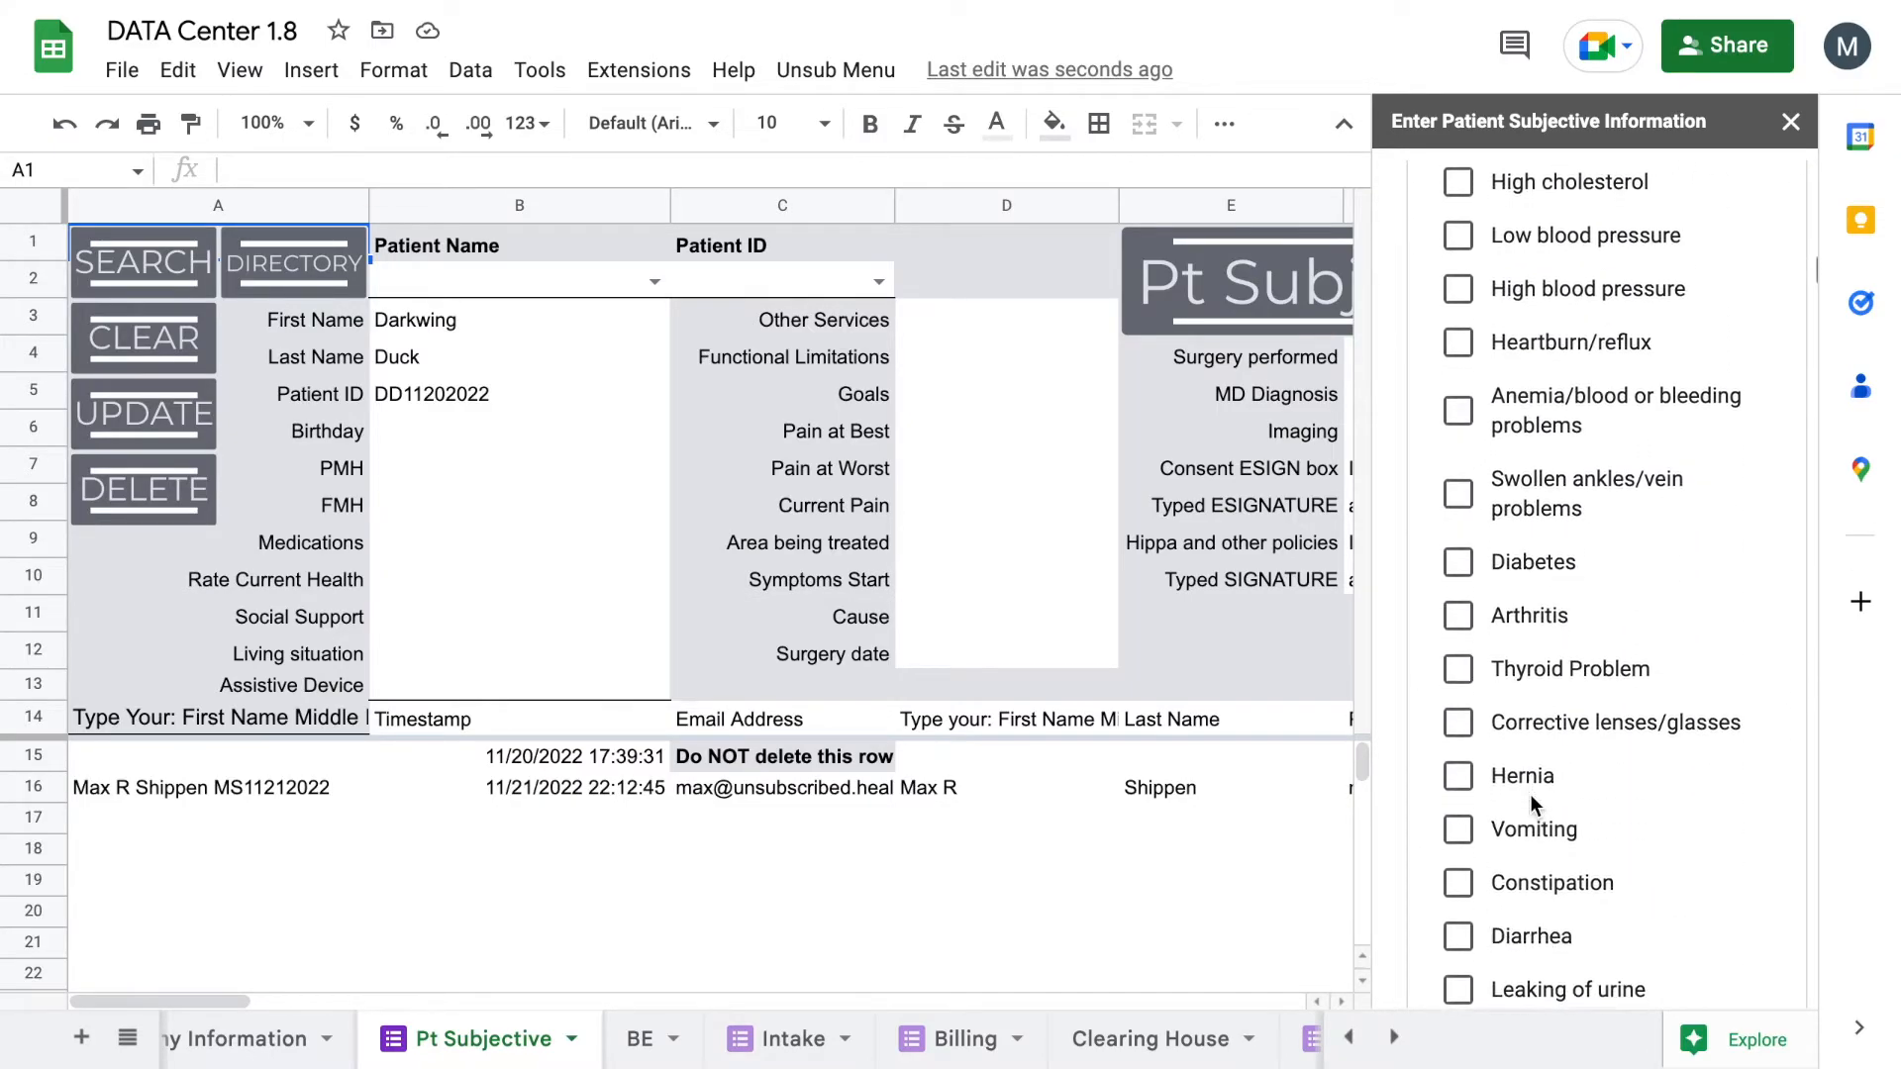
scroll(1530, 794, "down", 5)
scroll(1530, 794, "up", 20)
scroll(1530, 794, "down", 2)
scroll(1530, 804, "down", 1)
Step: Fill in the patient's last name and patient ID, then continue to the next page
left_click(1535, 765)
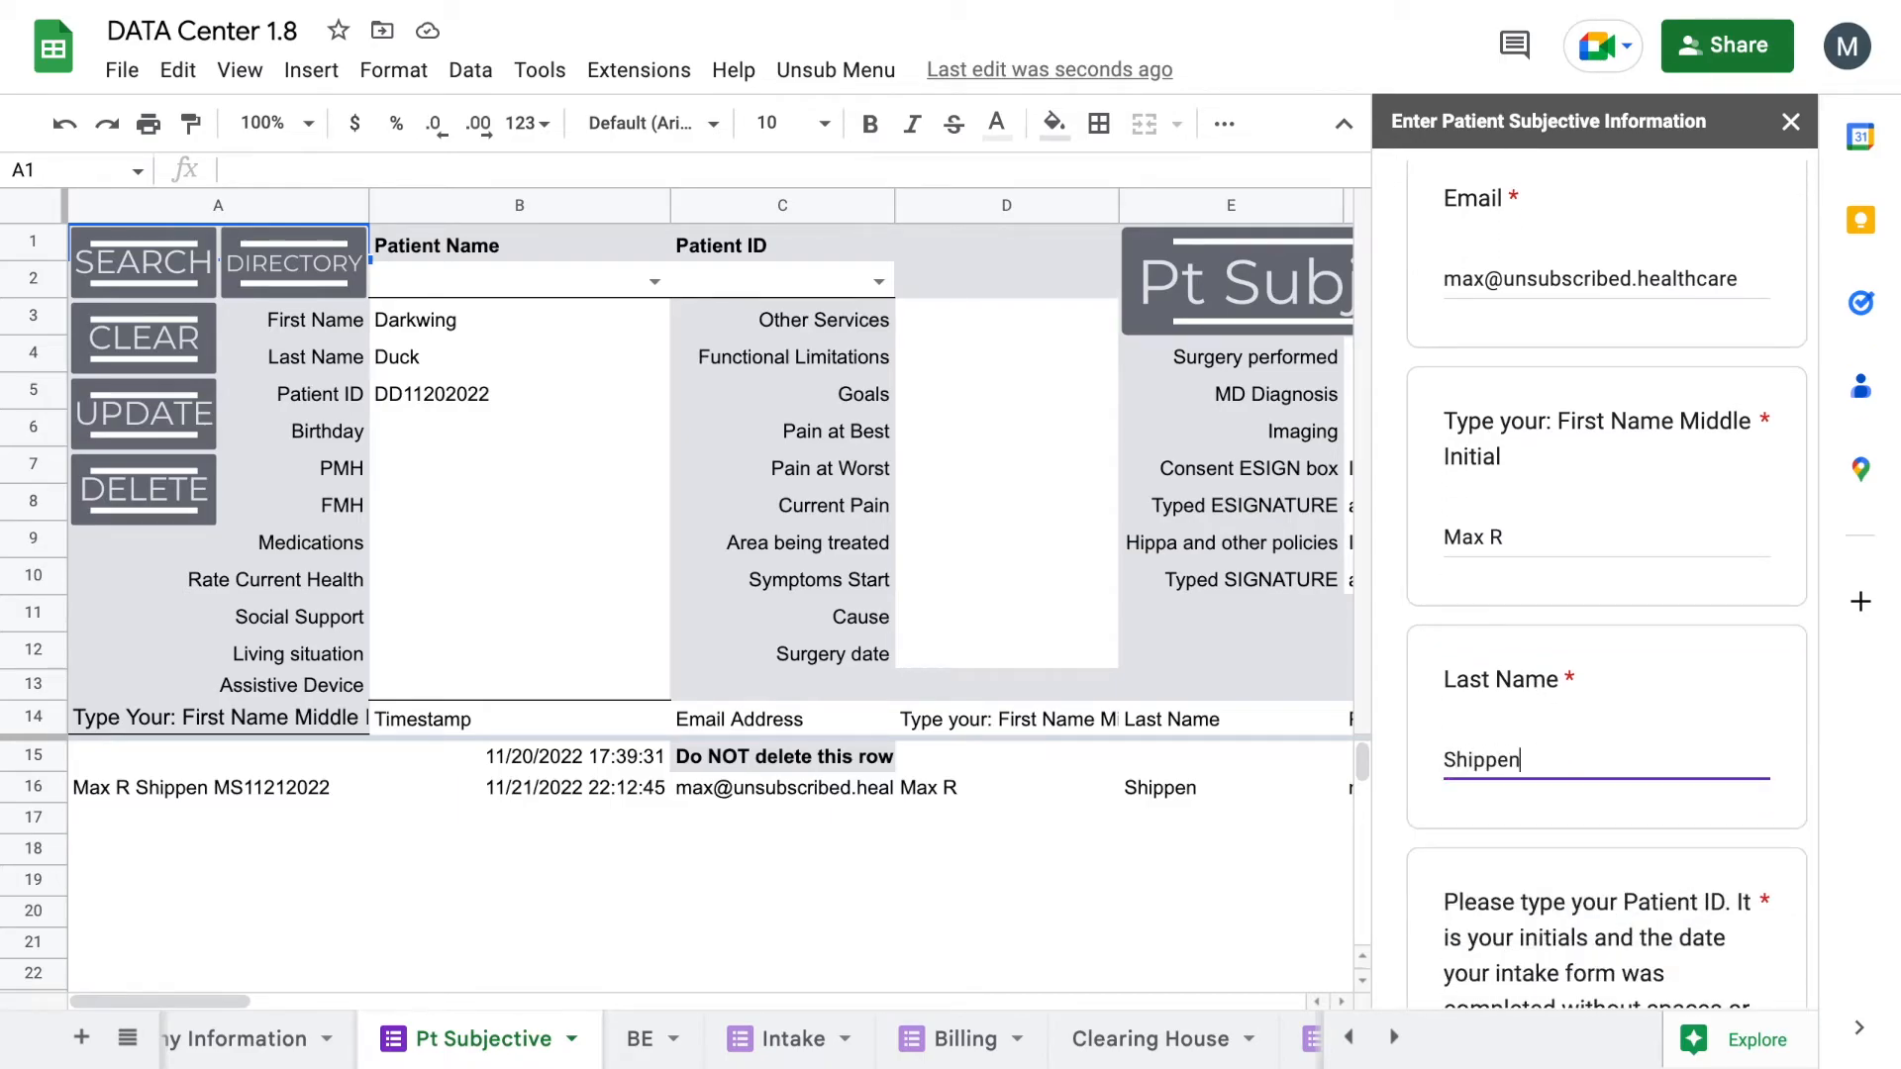
scroll(1529, 804, "down", 1)
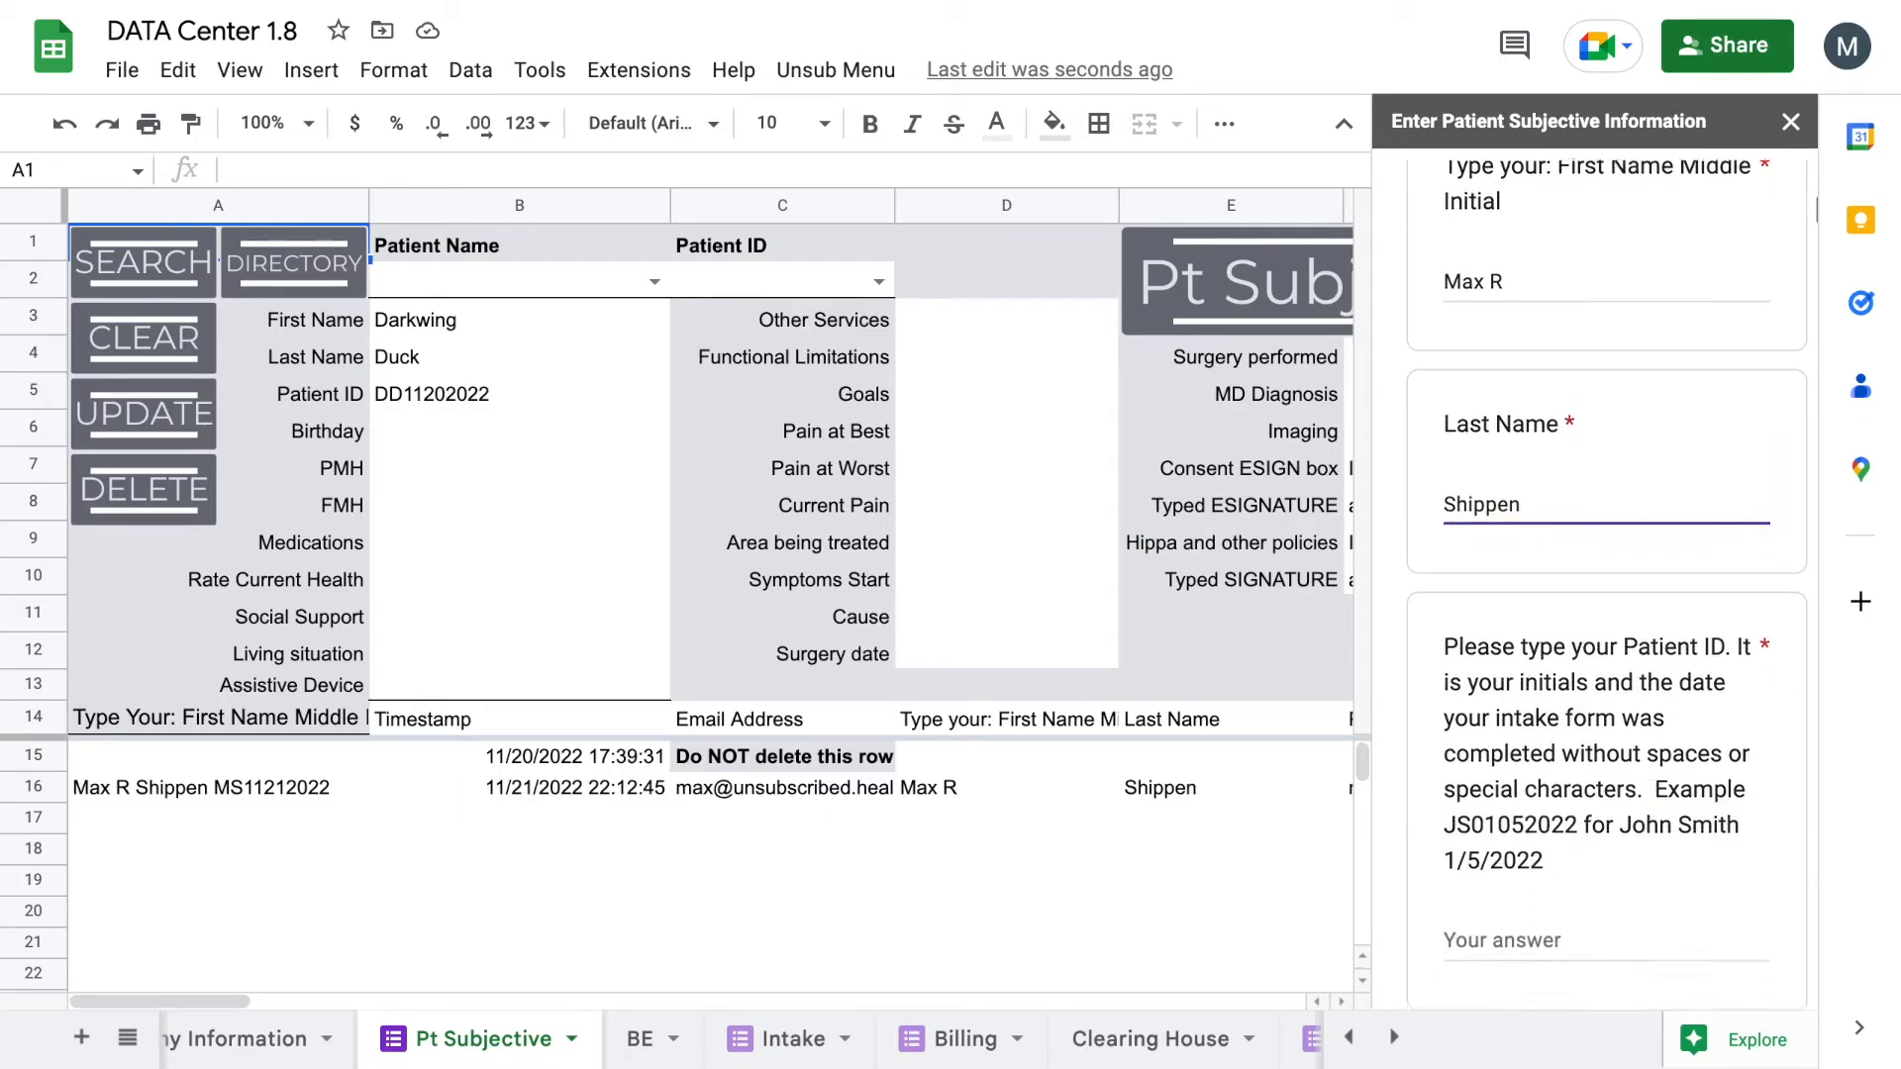
key("Tab")
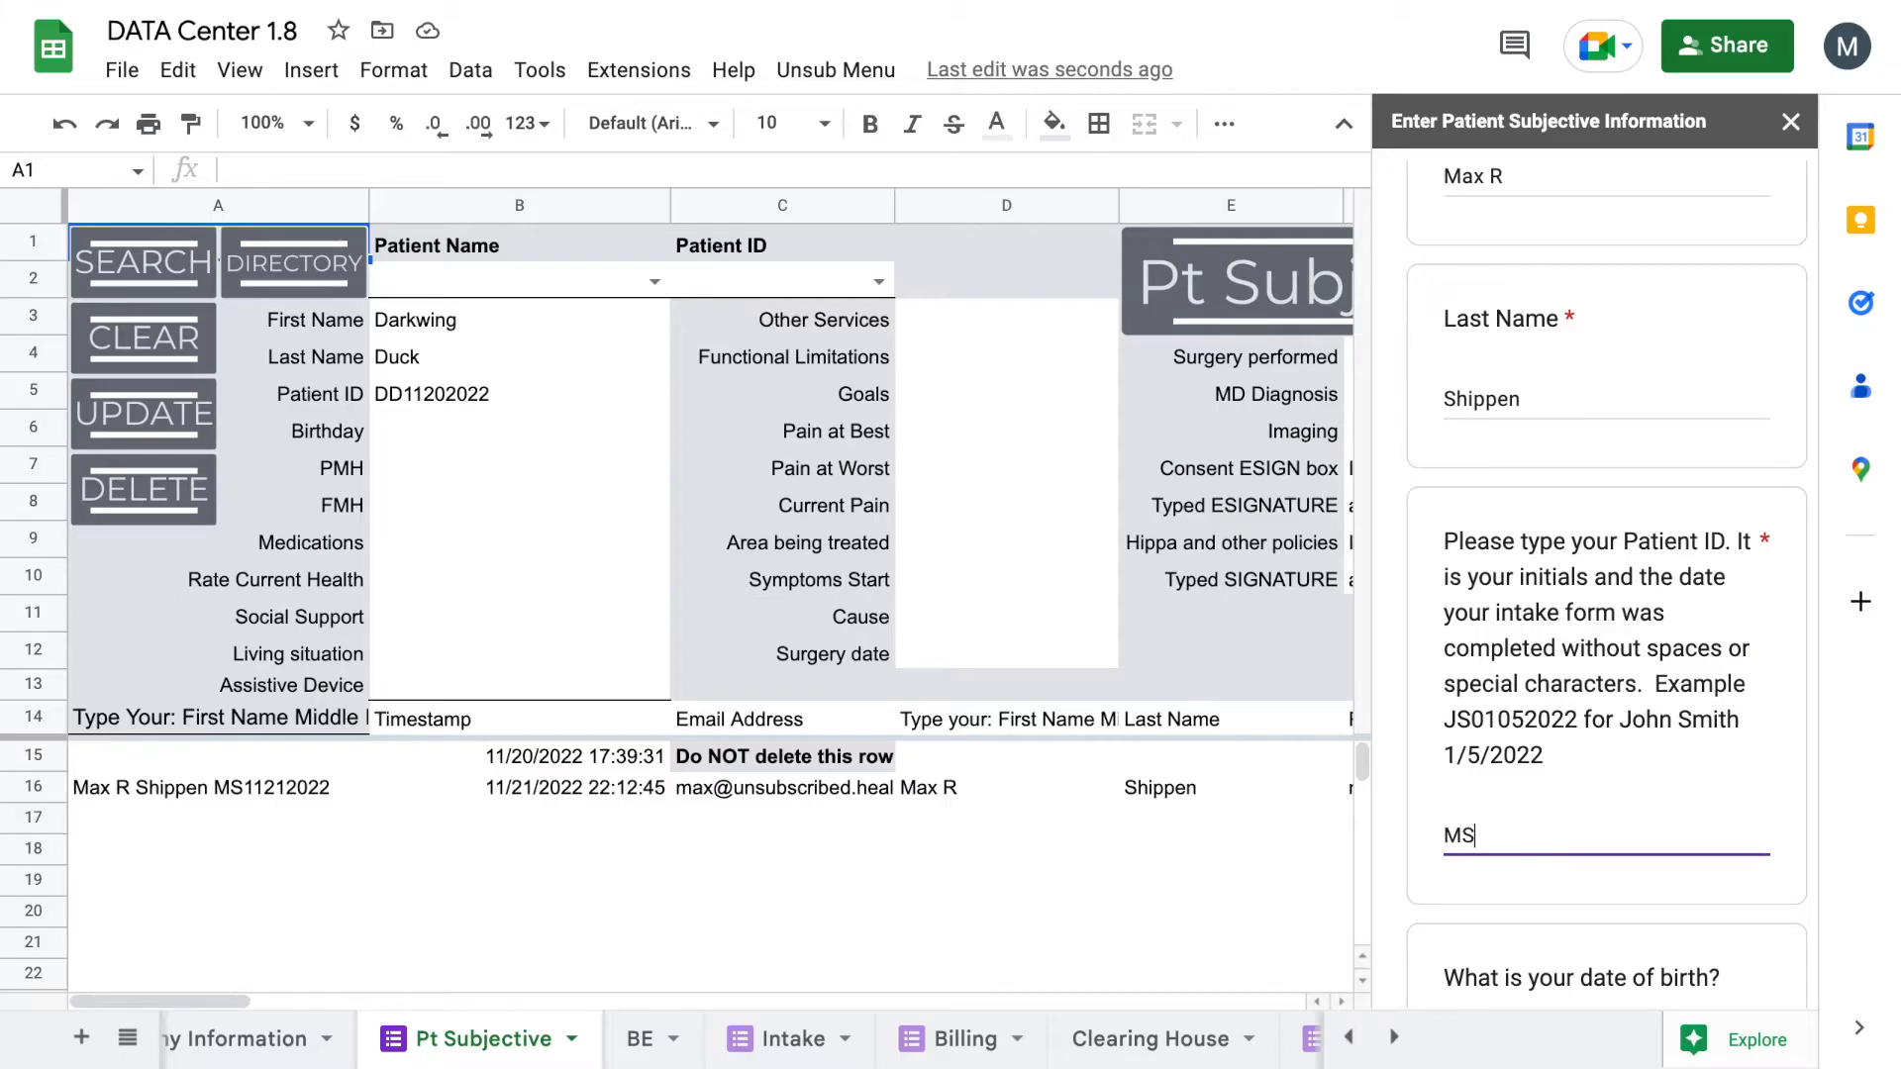
scroll(1534, 744, "down", 3)
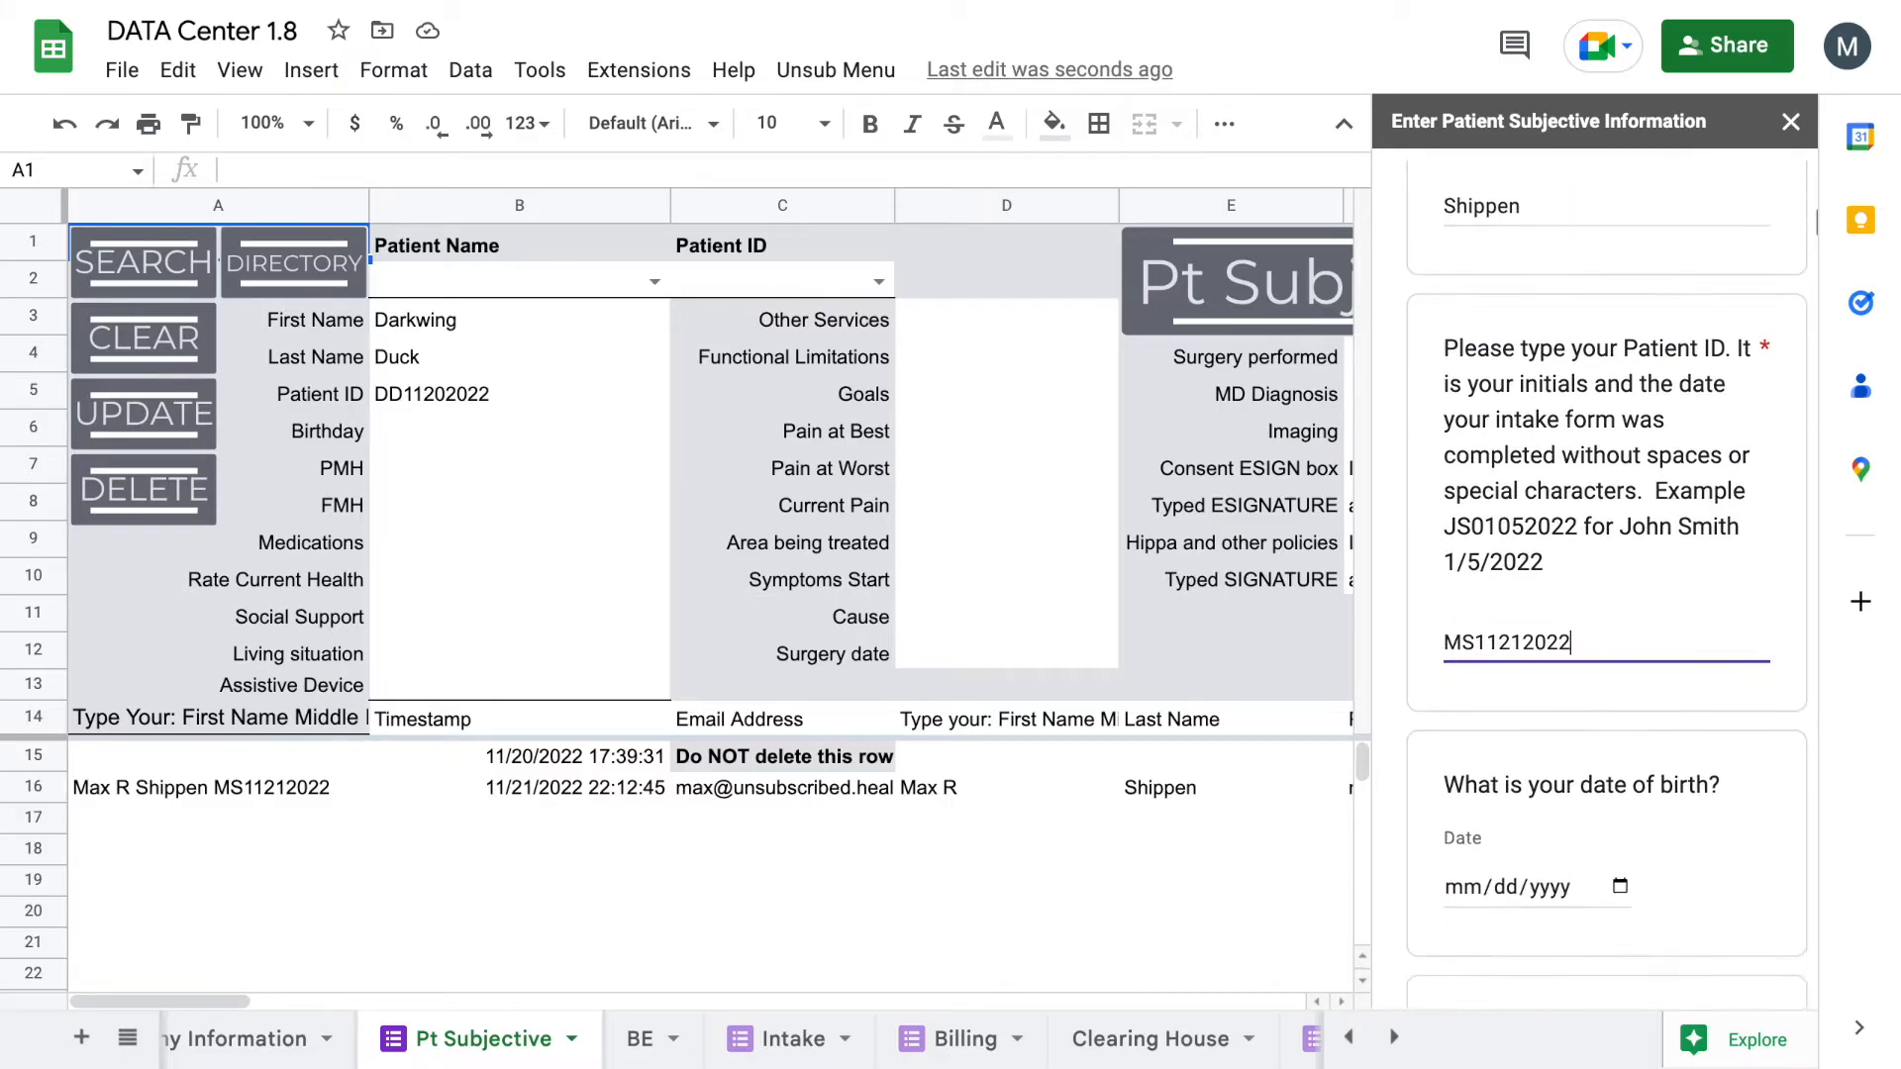
scroll(1558, 620, "down", 12)
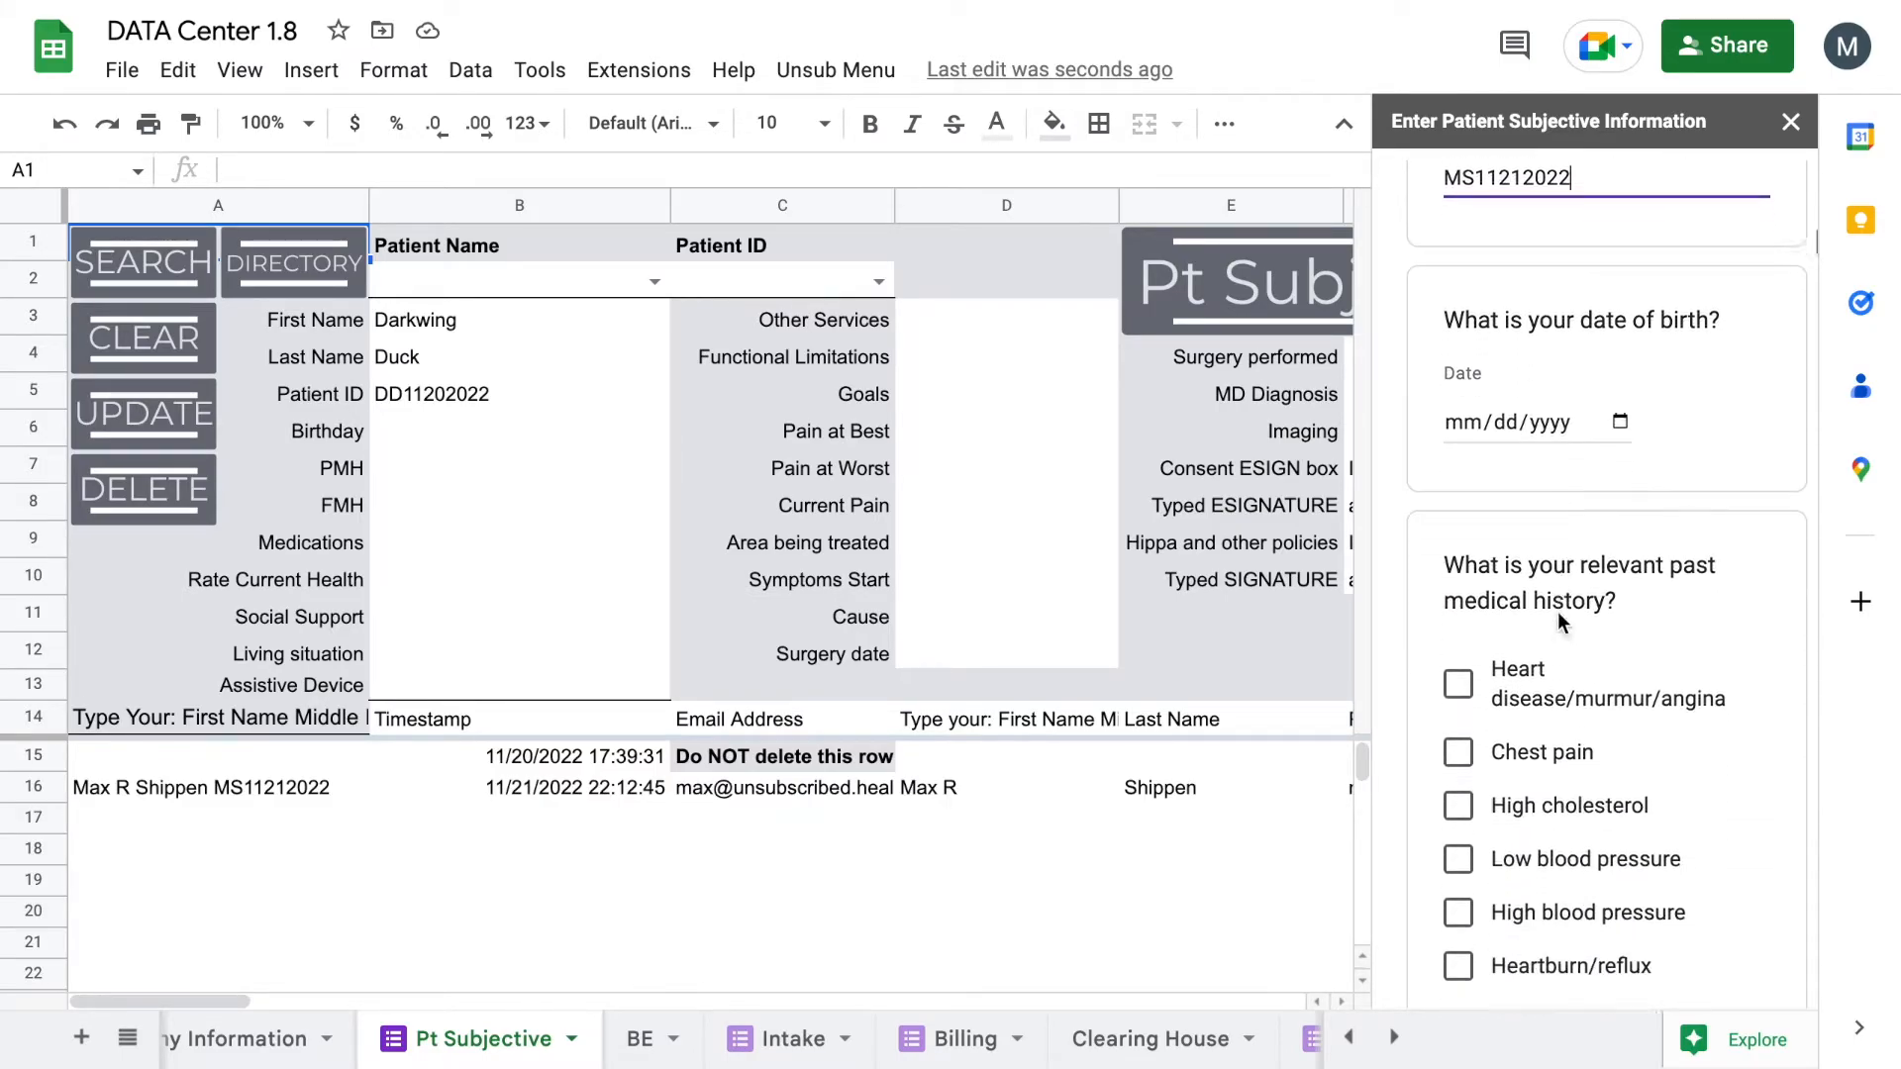
scroll(1558, 620, "down", 8)
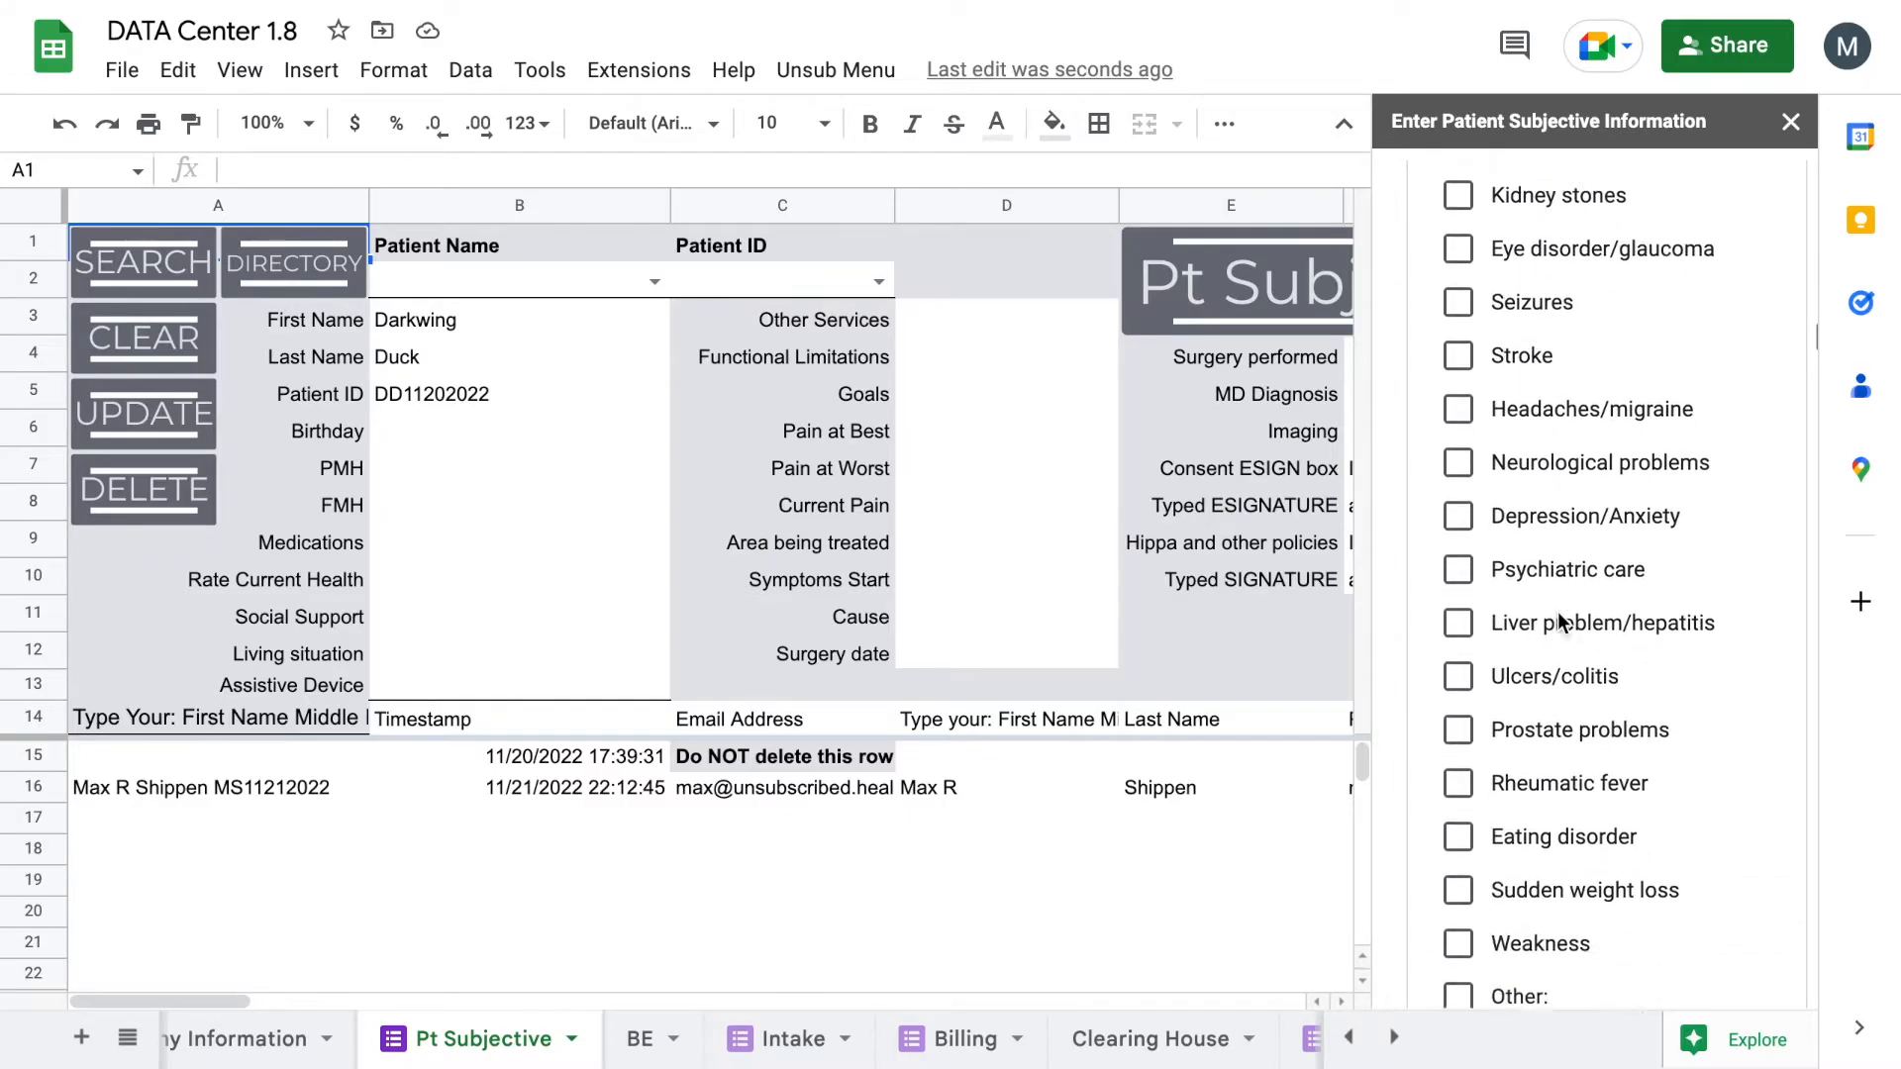
scroll(1559, 610, "down", 3)
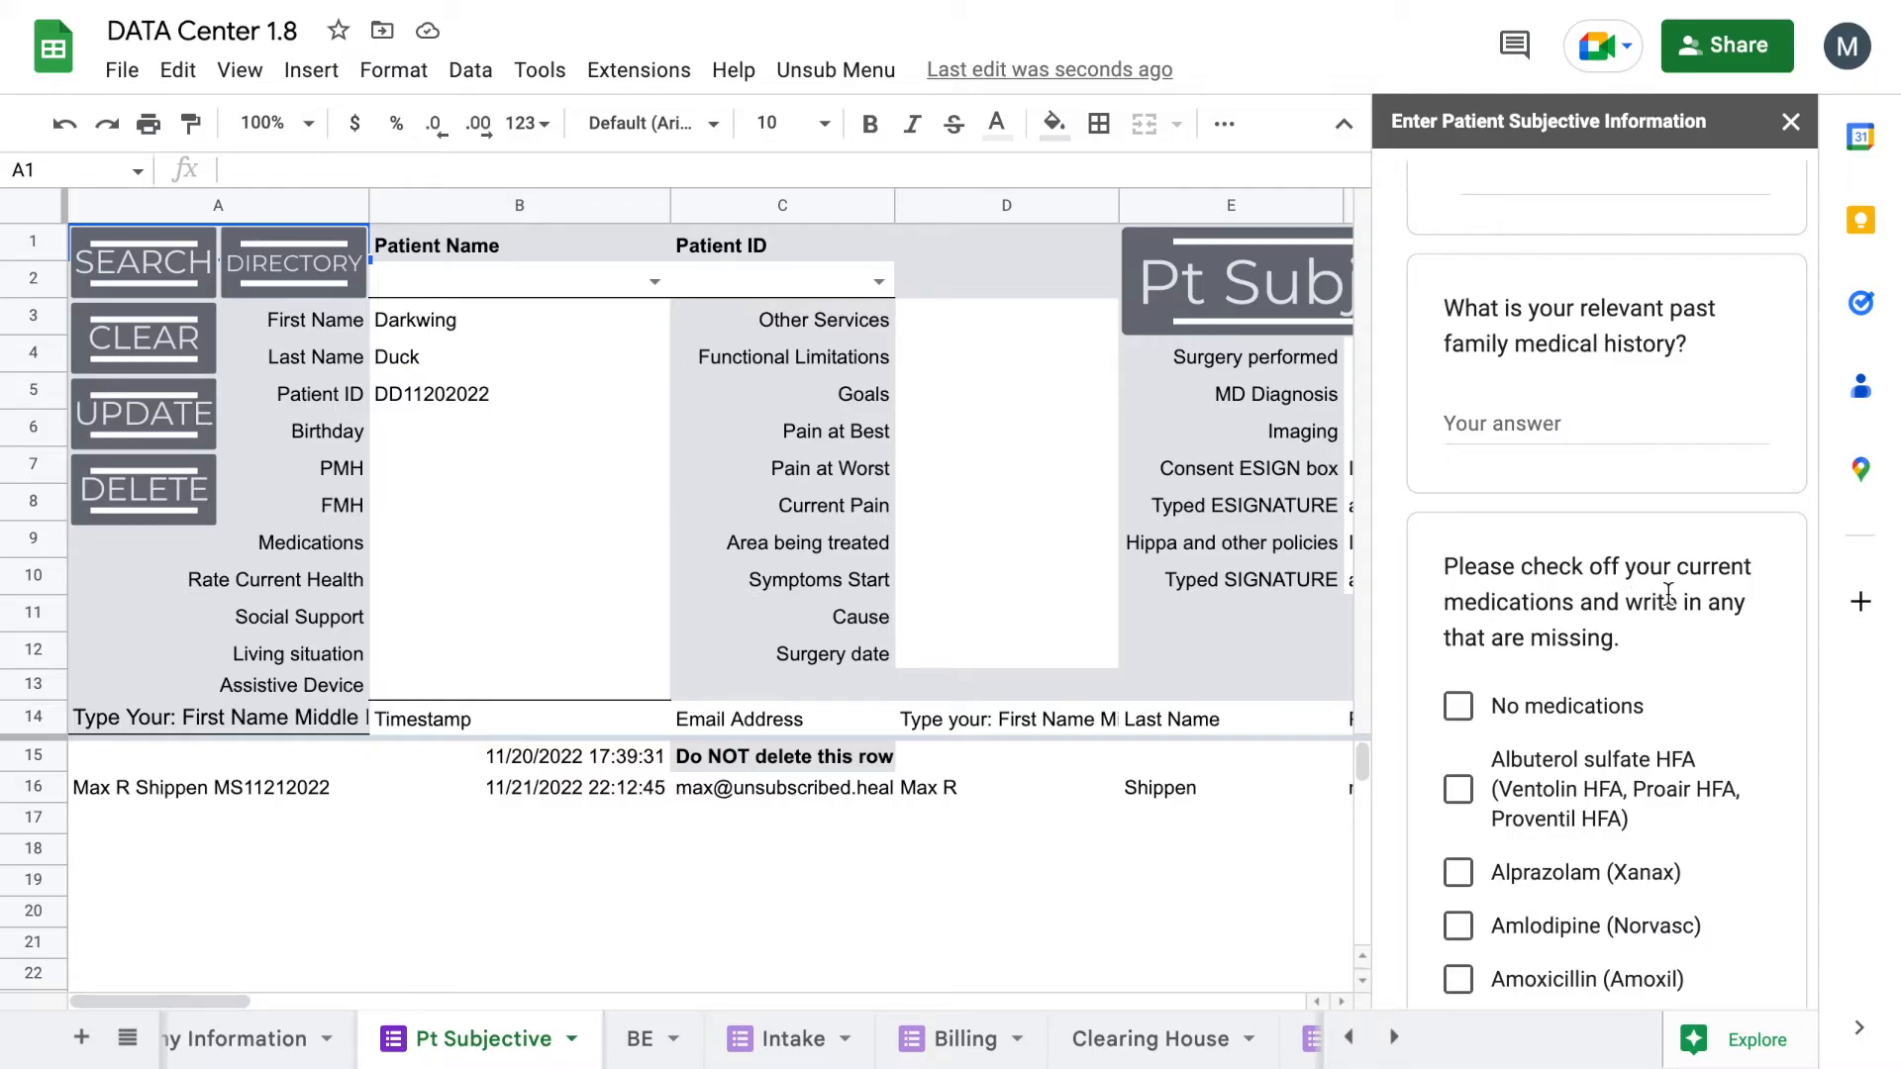
scroll(1668, 592, "down", 20)
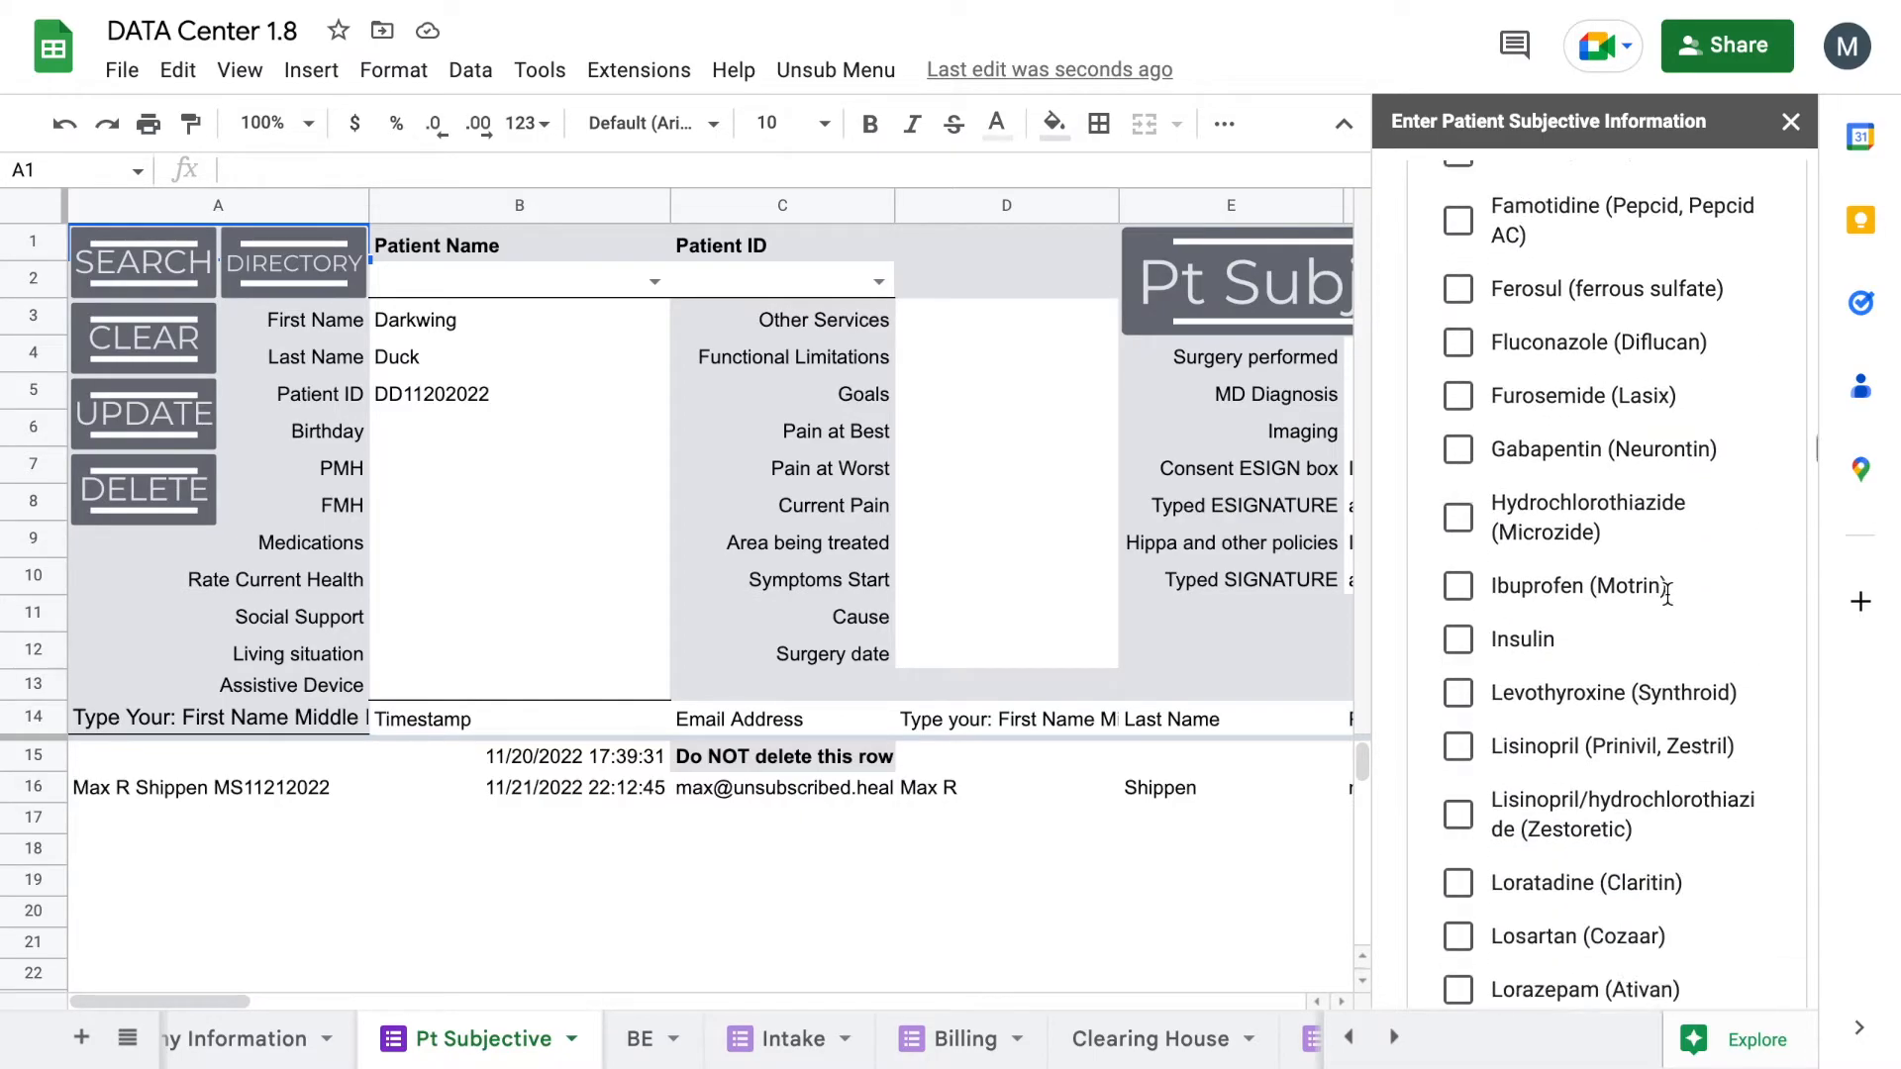
scroll(1668, 592, "down", 20)
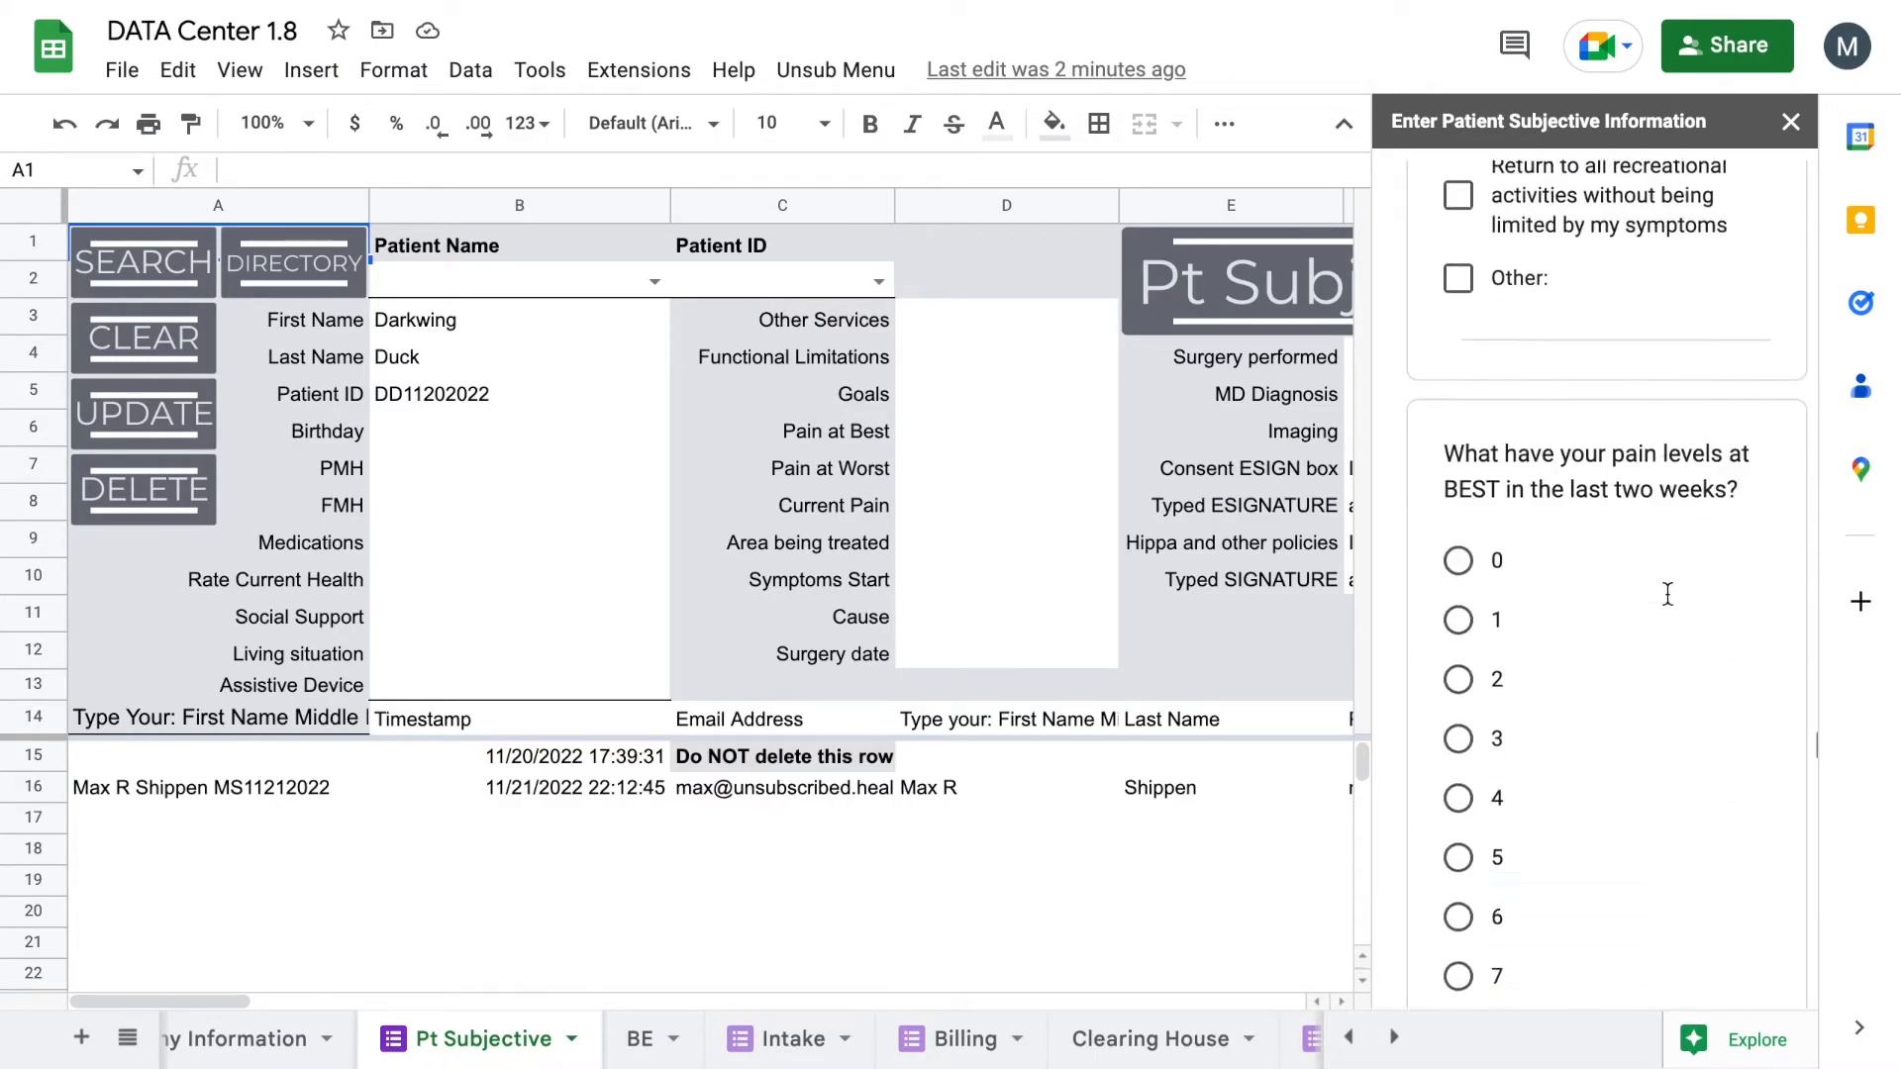
scroll(1668, 592, "down", 15)
left_click(1524, 715)
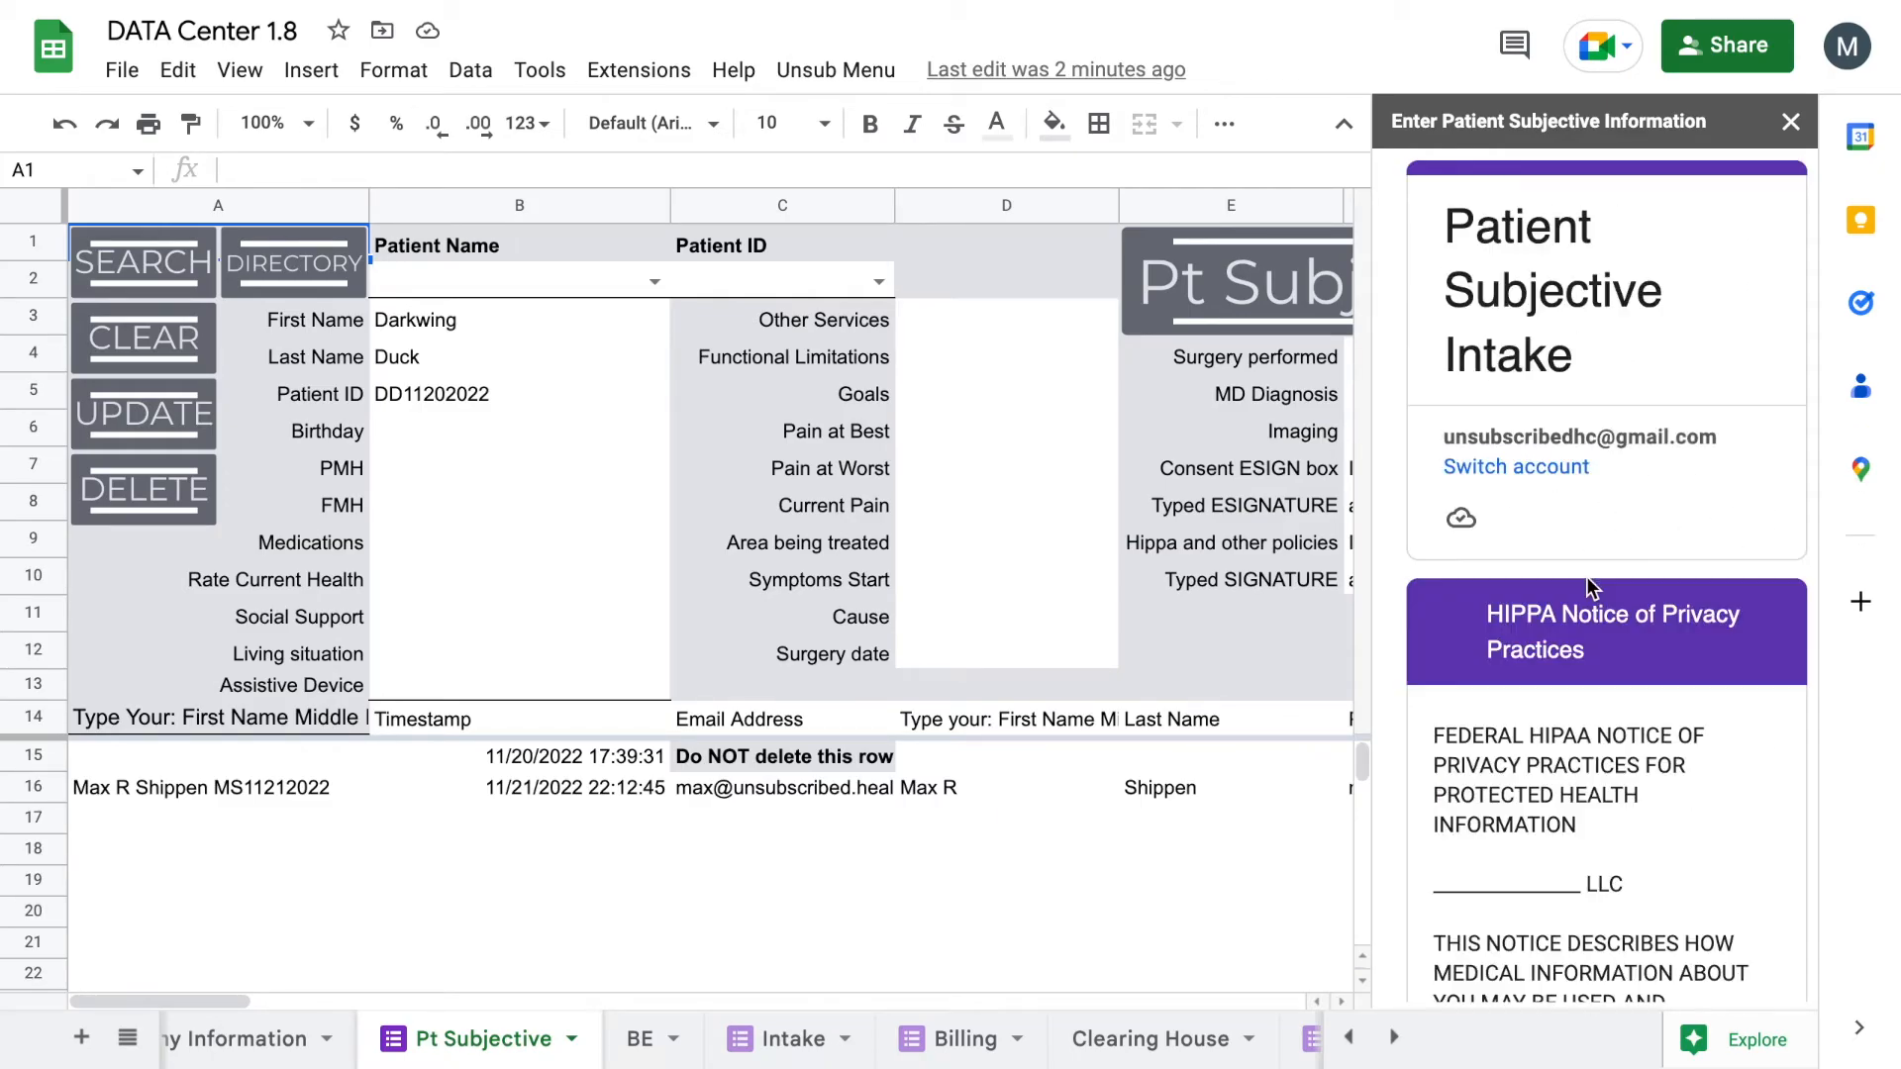
scroll(1579, 674, "down", 8)
scroll(1564, 713, "up", 6)
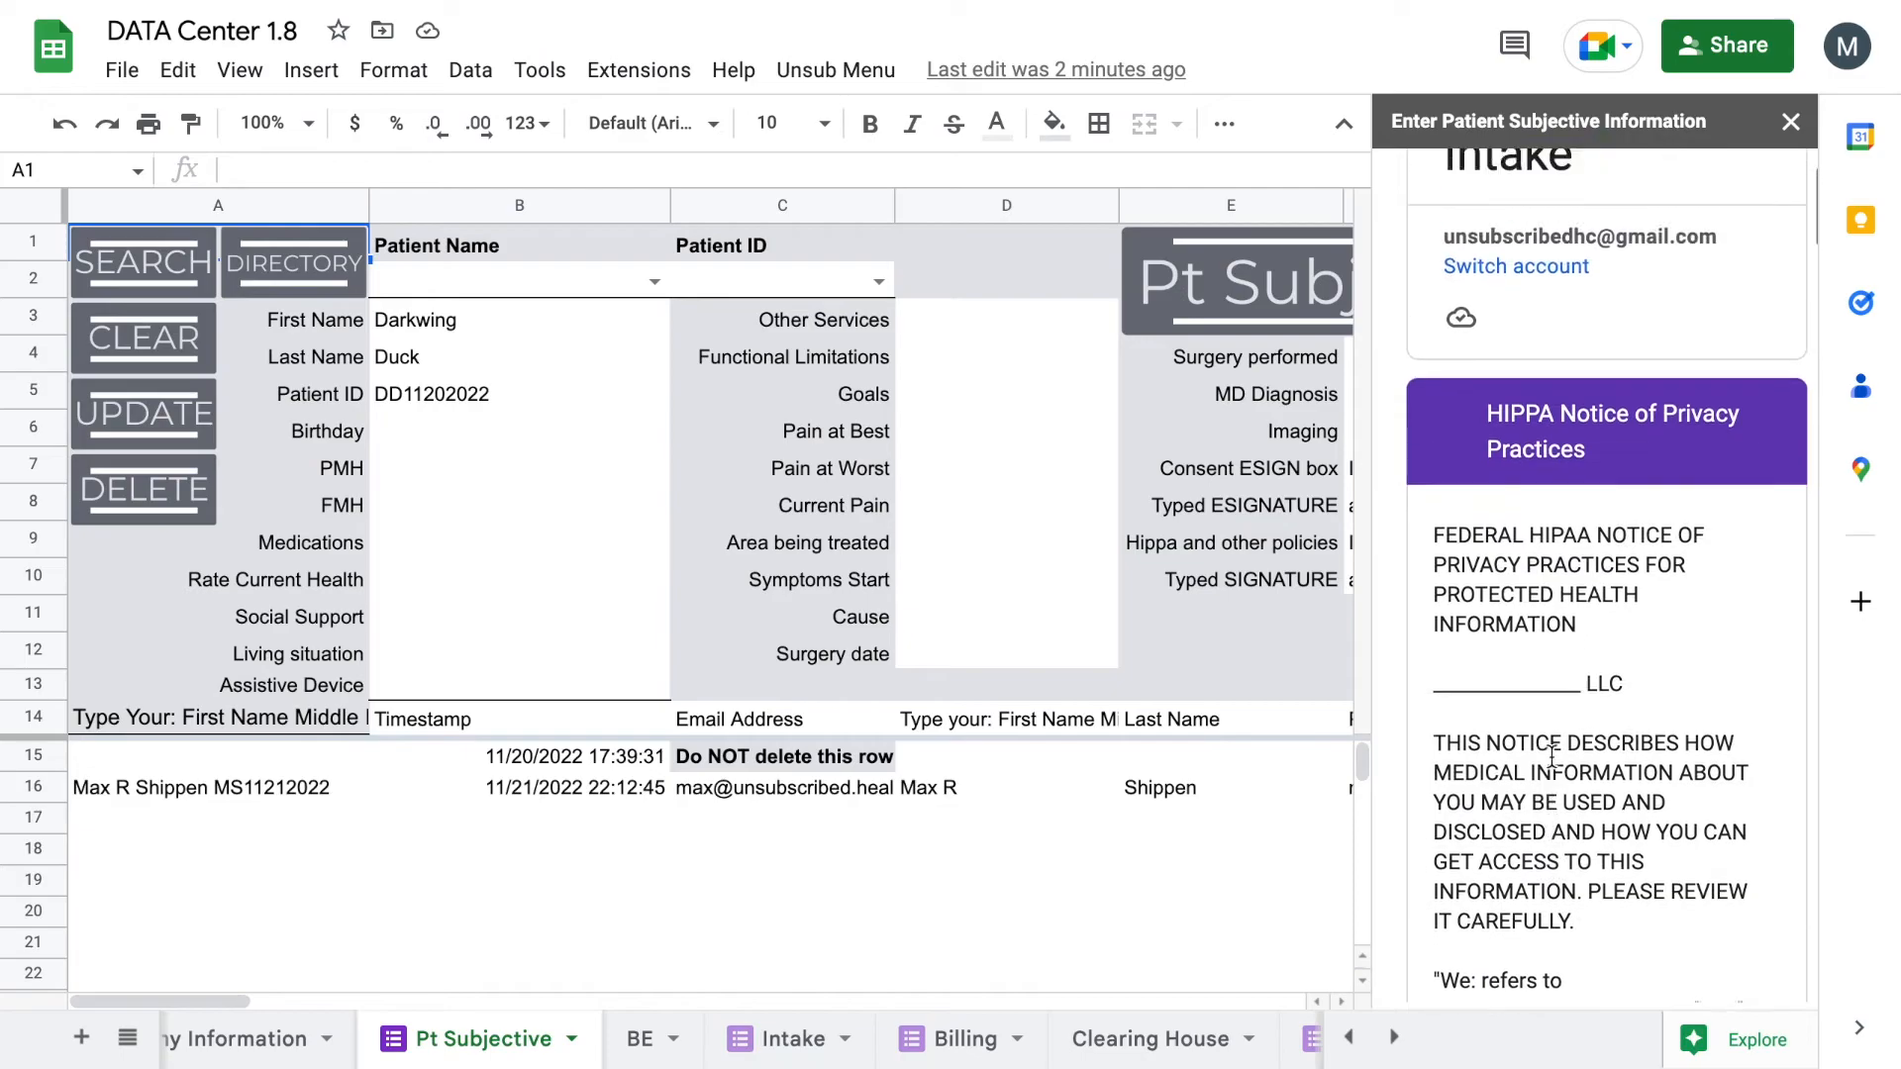
scroll(1553, 757, "down", 1)
scroll(1553, 757, "down", 3)
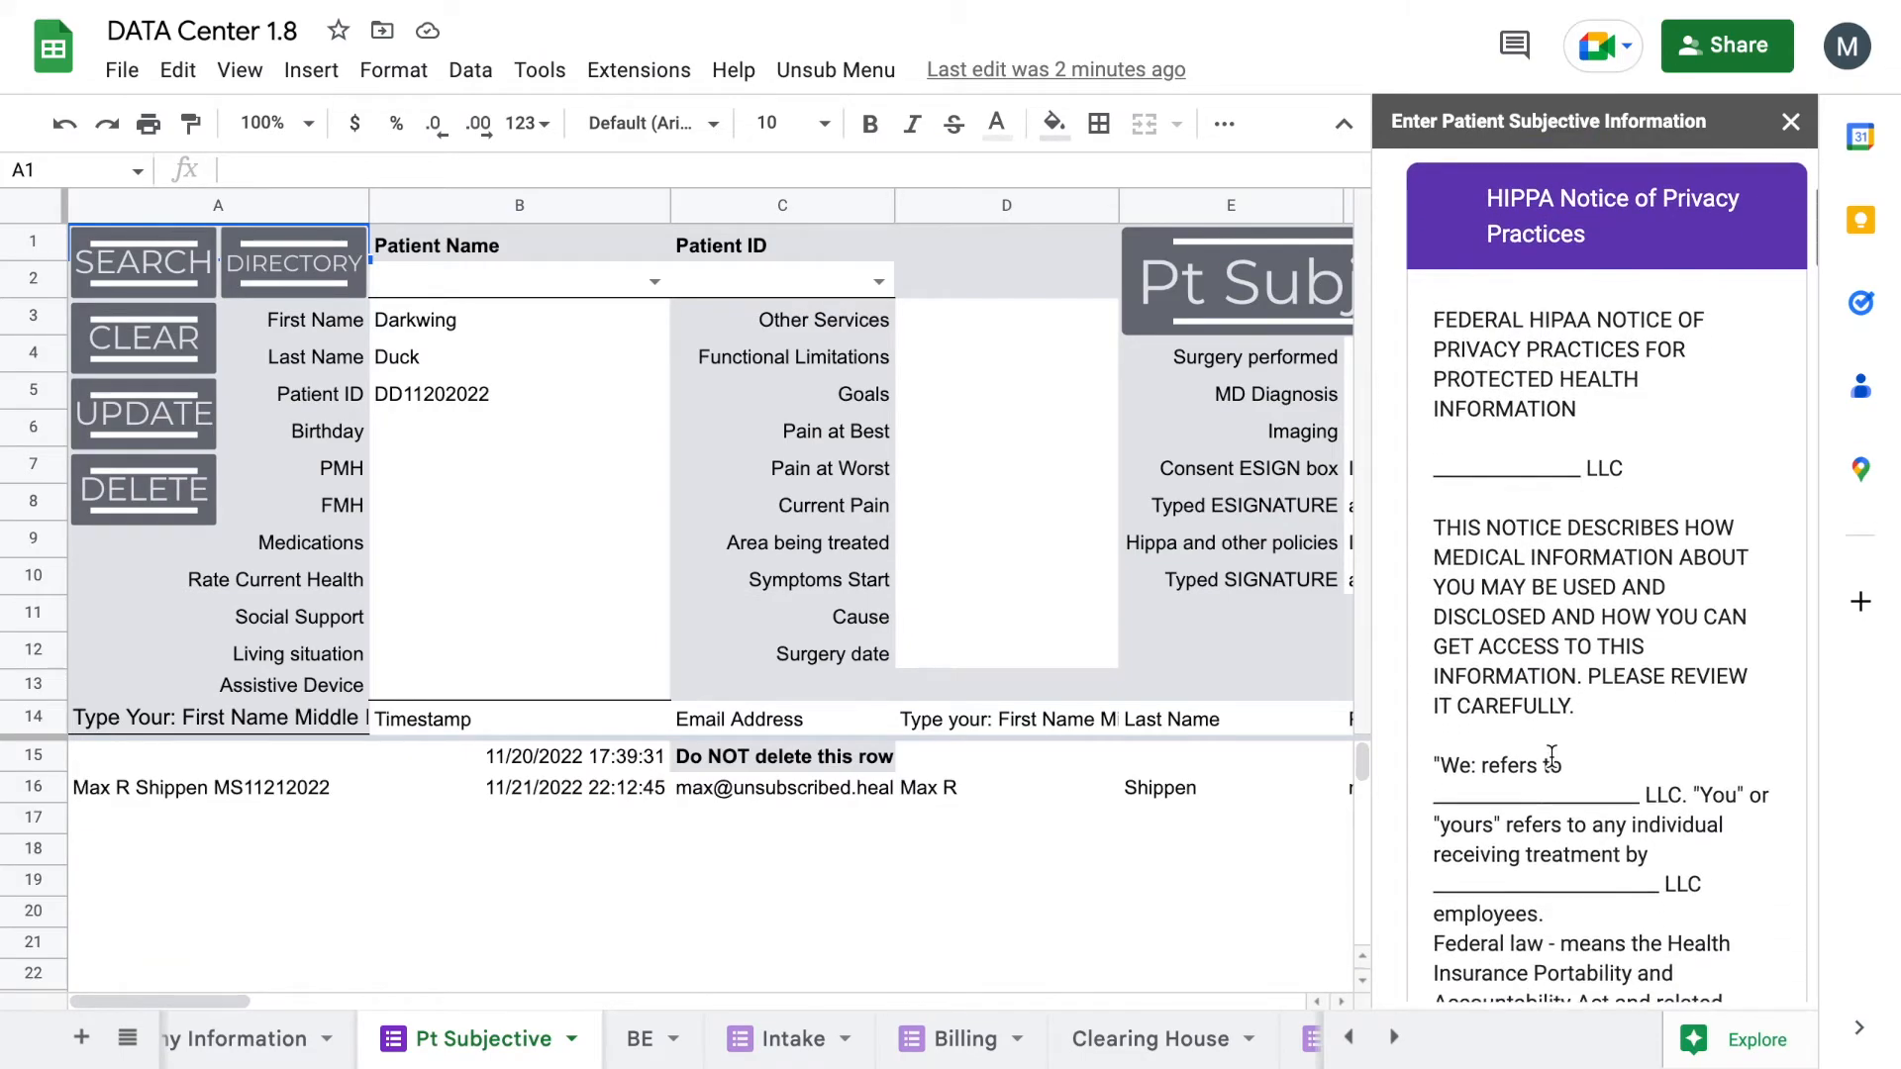
scroll(1551, 757, "down", 12)
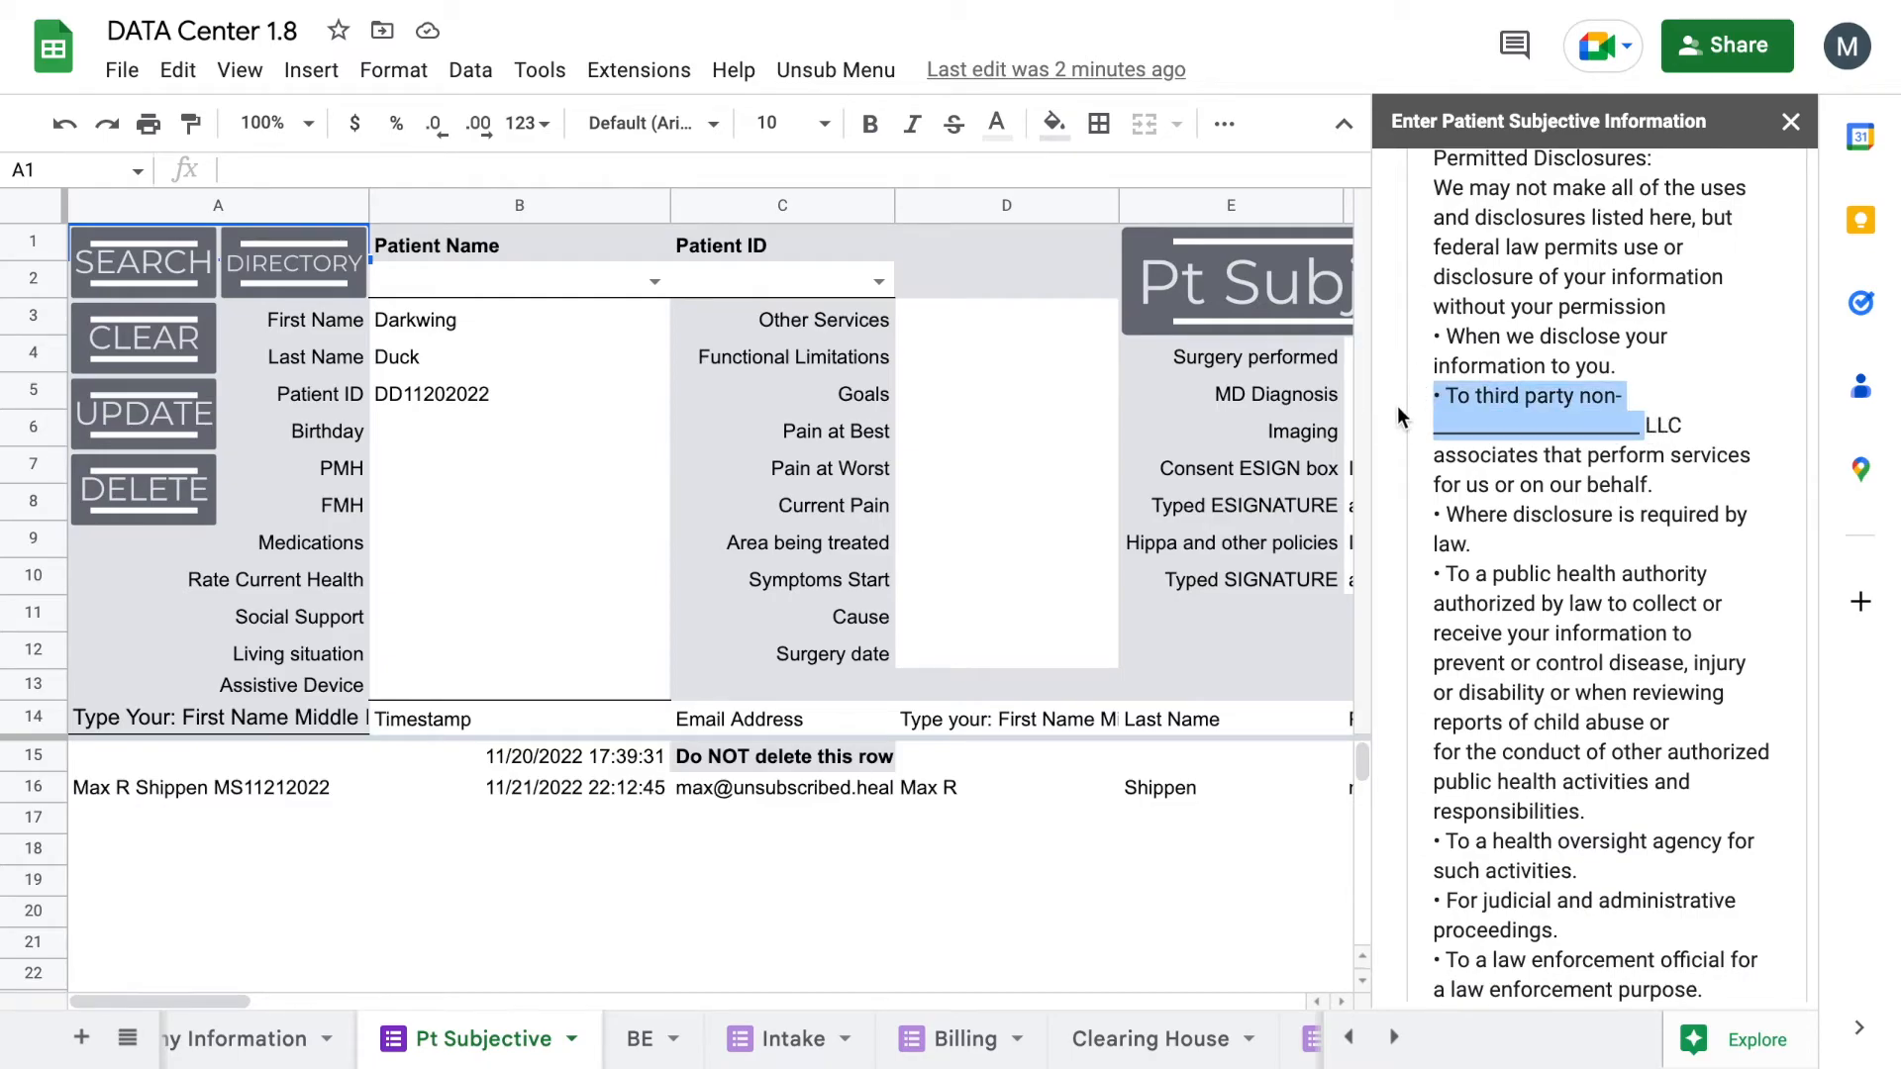
scroll(1526, 523, "down", 15)
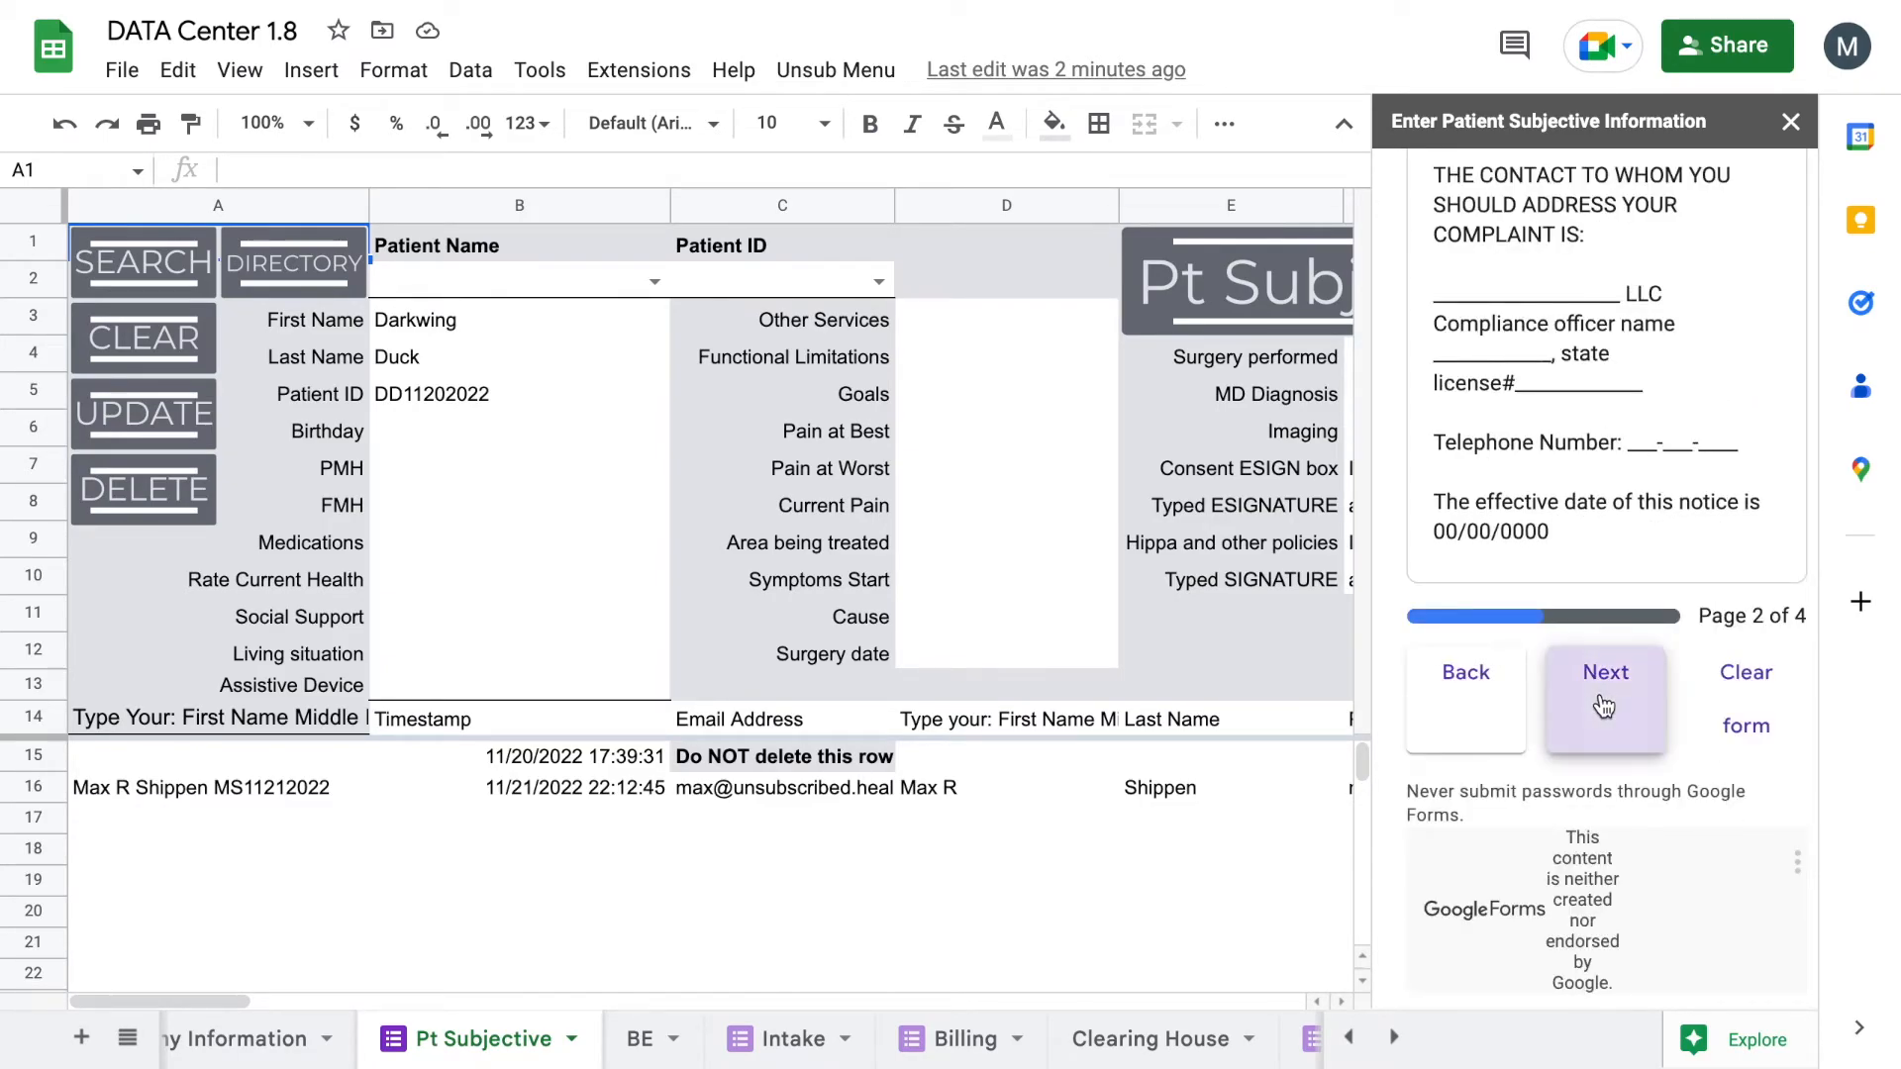
Step: Advance to the Informed Consent page and start typing the patient's name
left_click(1604, 683)
scroll(1639, 541, "down", 4)
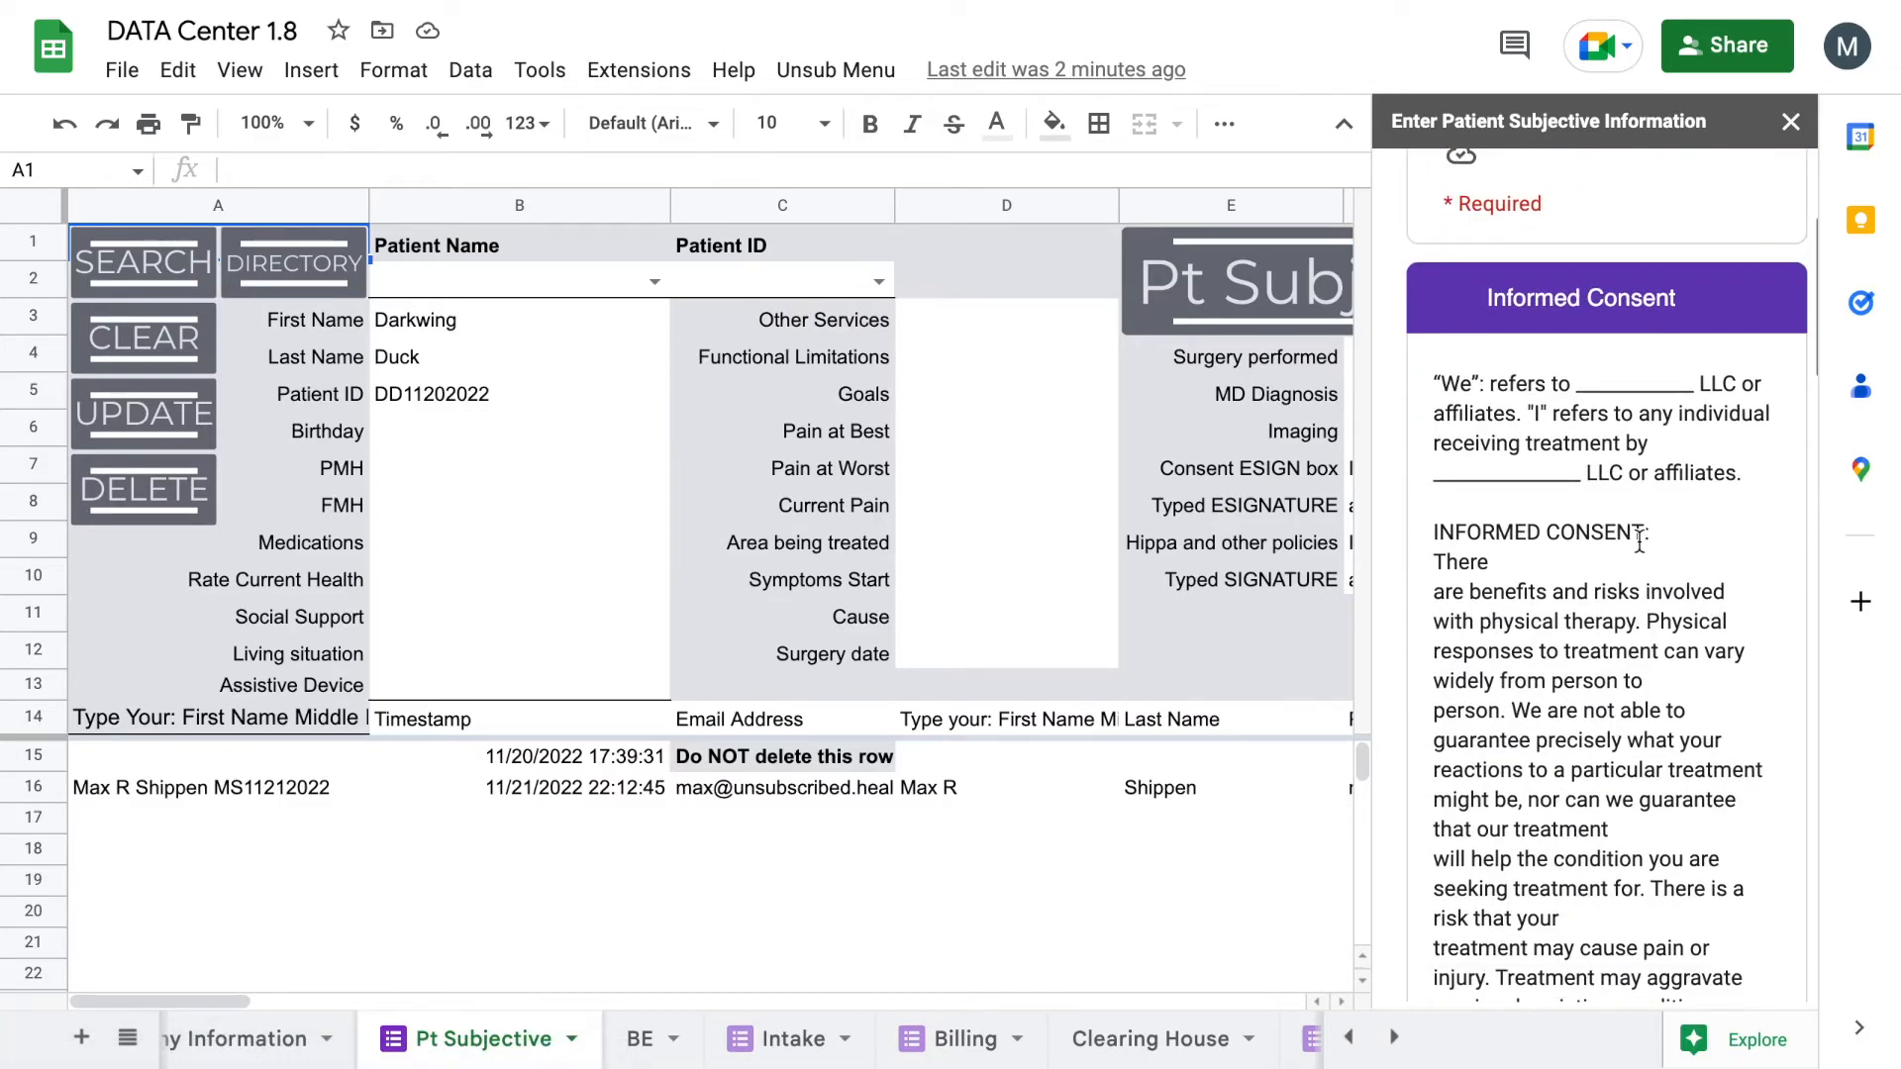
scroll(1638, 541, "down", 20)
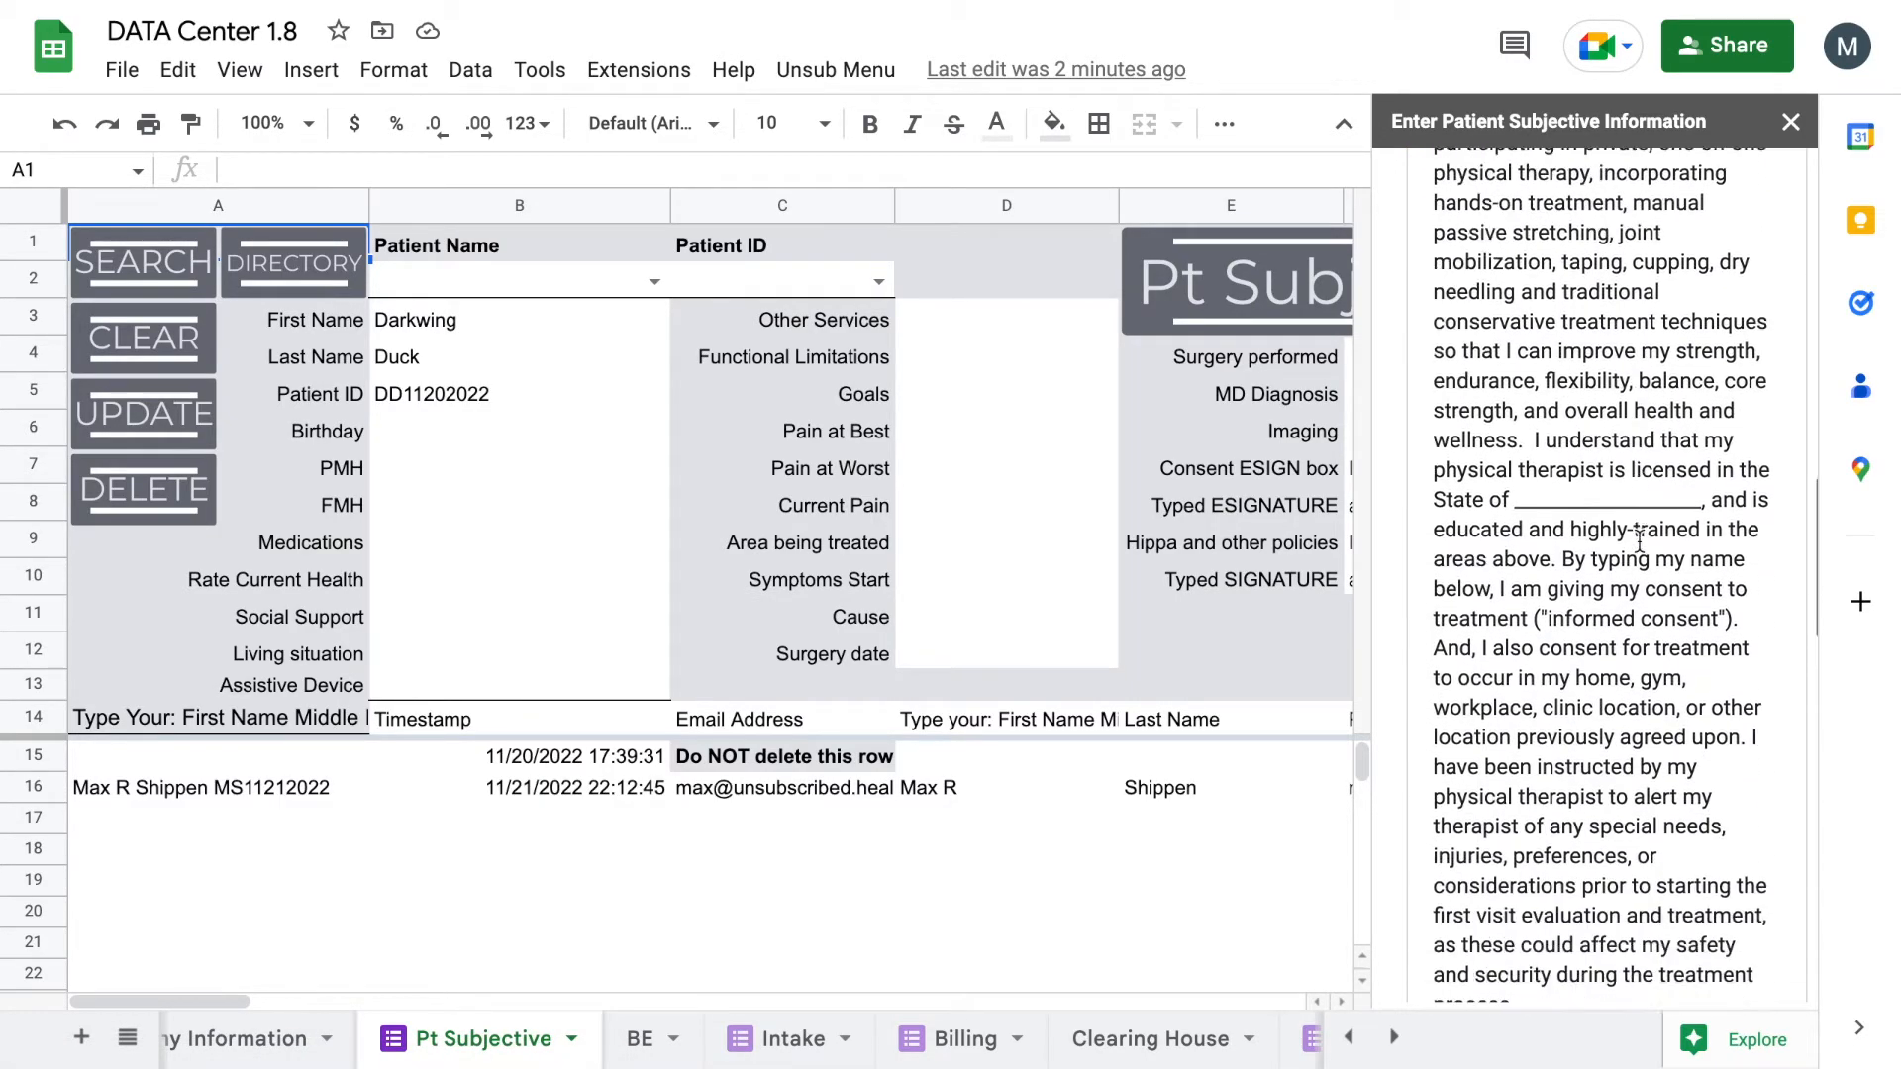
scroll(1638, 541, "down", 8)
scroll(1638, 542, "up", 2)
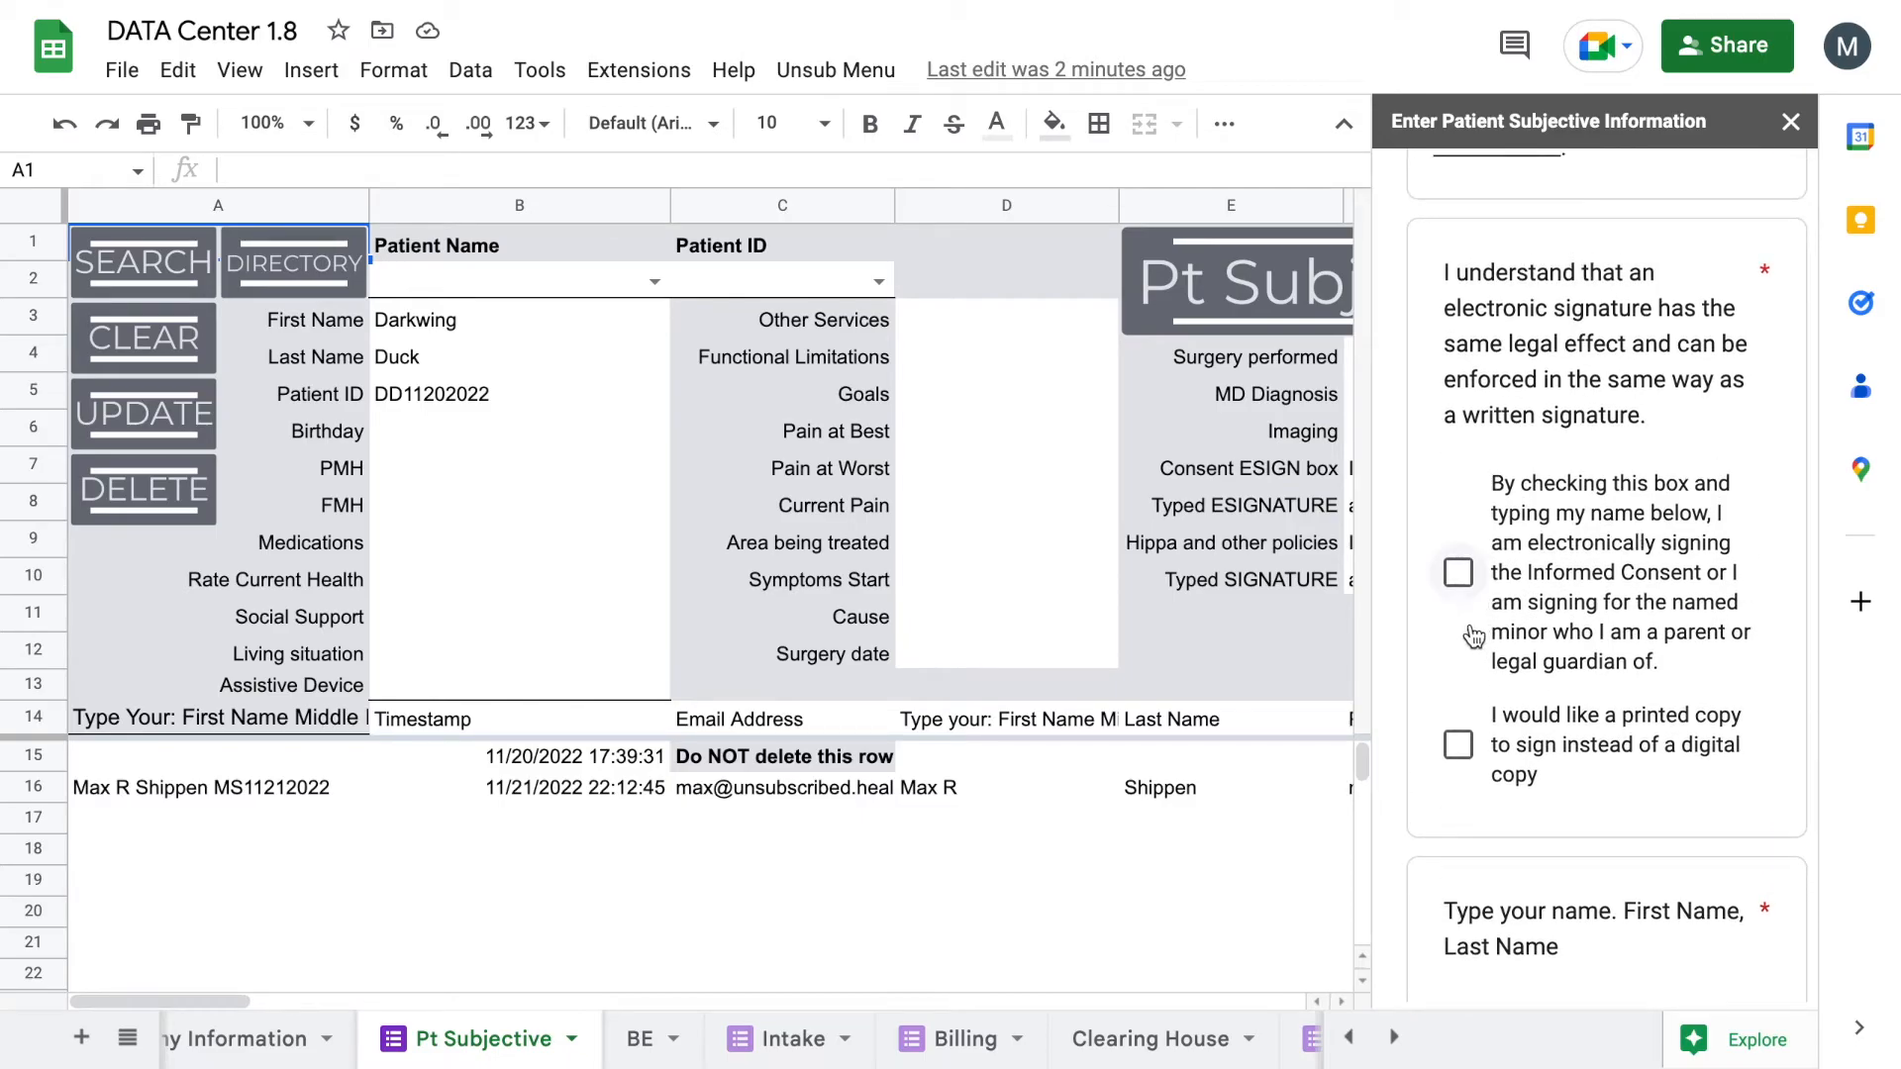
scroll(1483, 597, "down", 3)
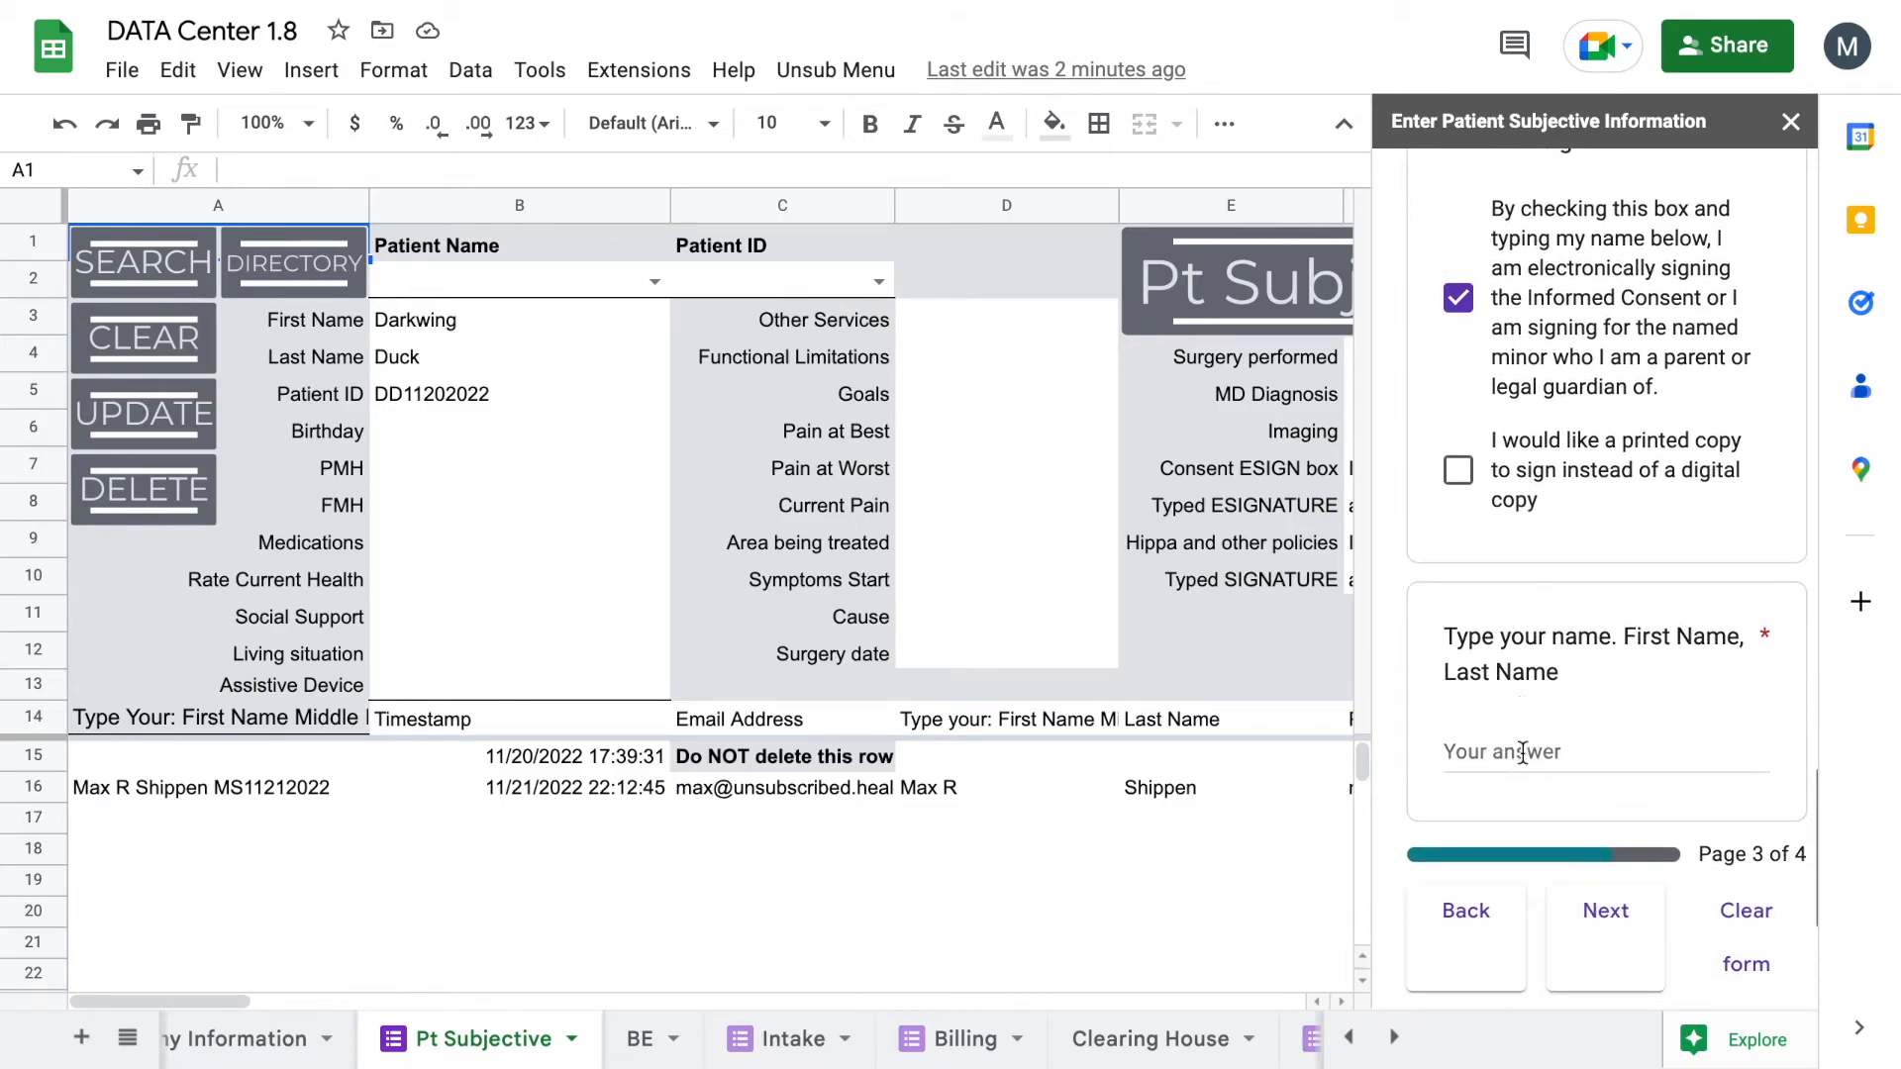
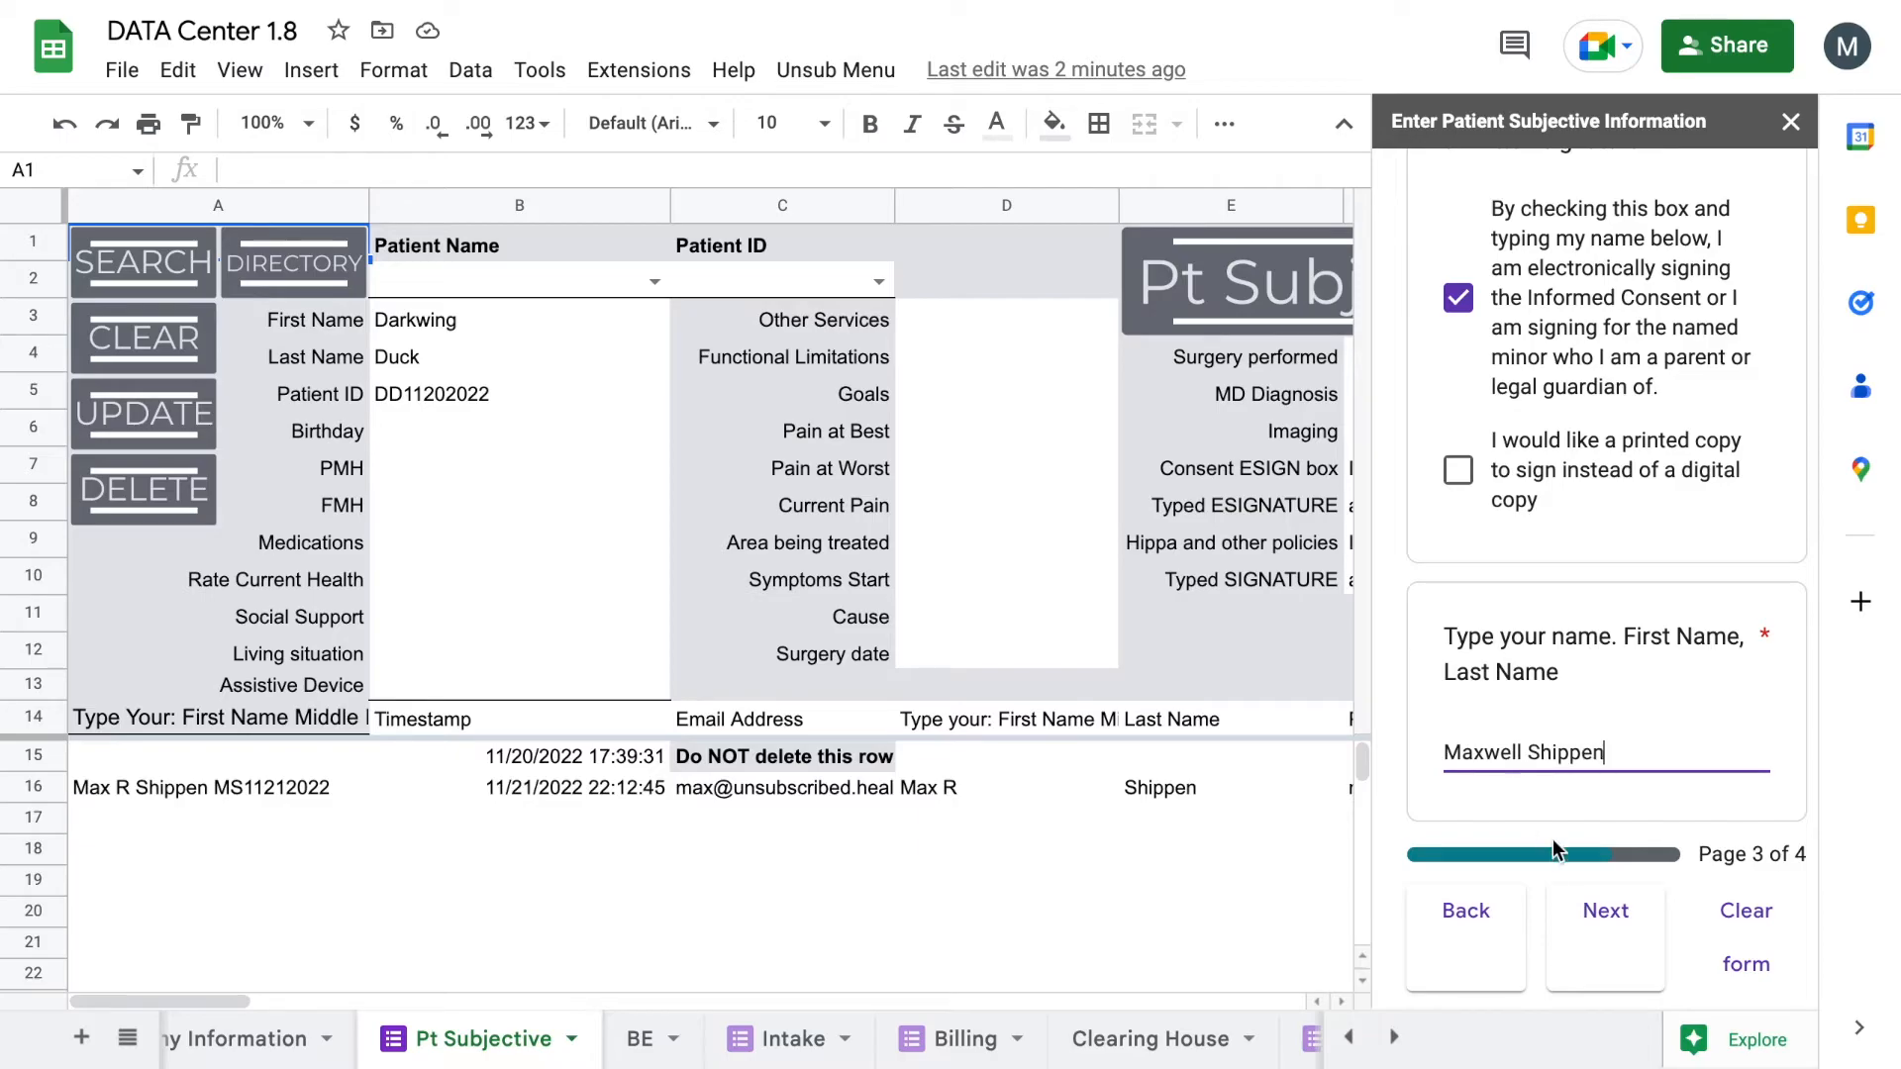
Step: Advance to the HIPAA page and agree to the HIPAA and financial policies
left_click(1596, 905)
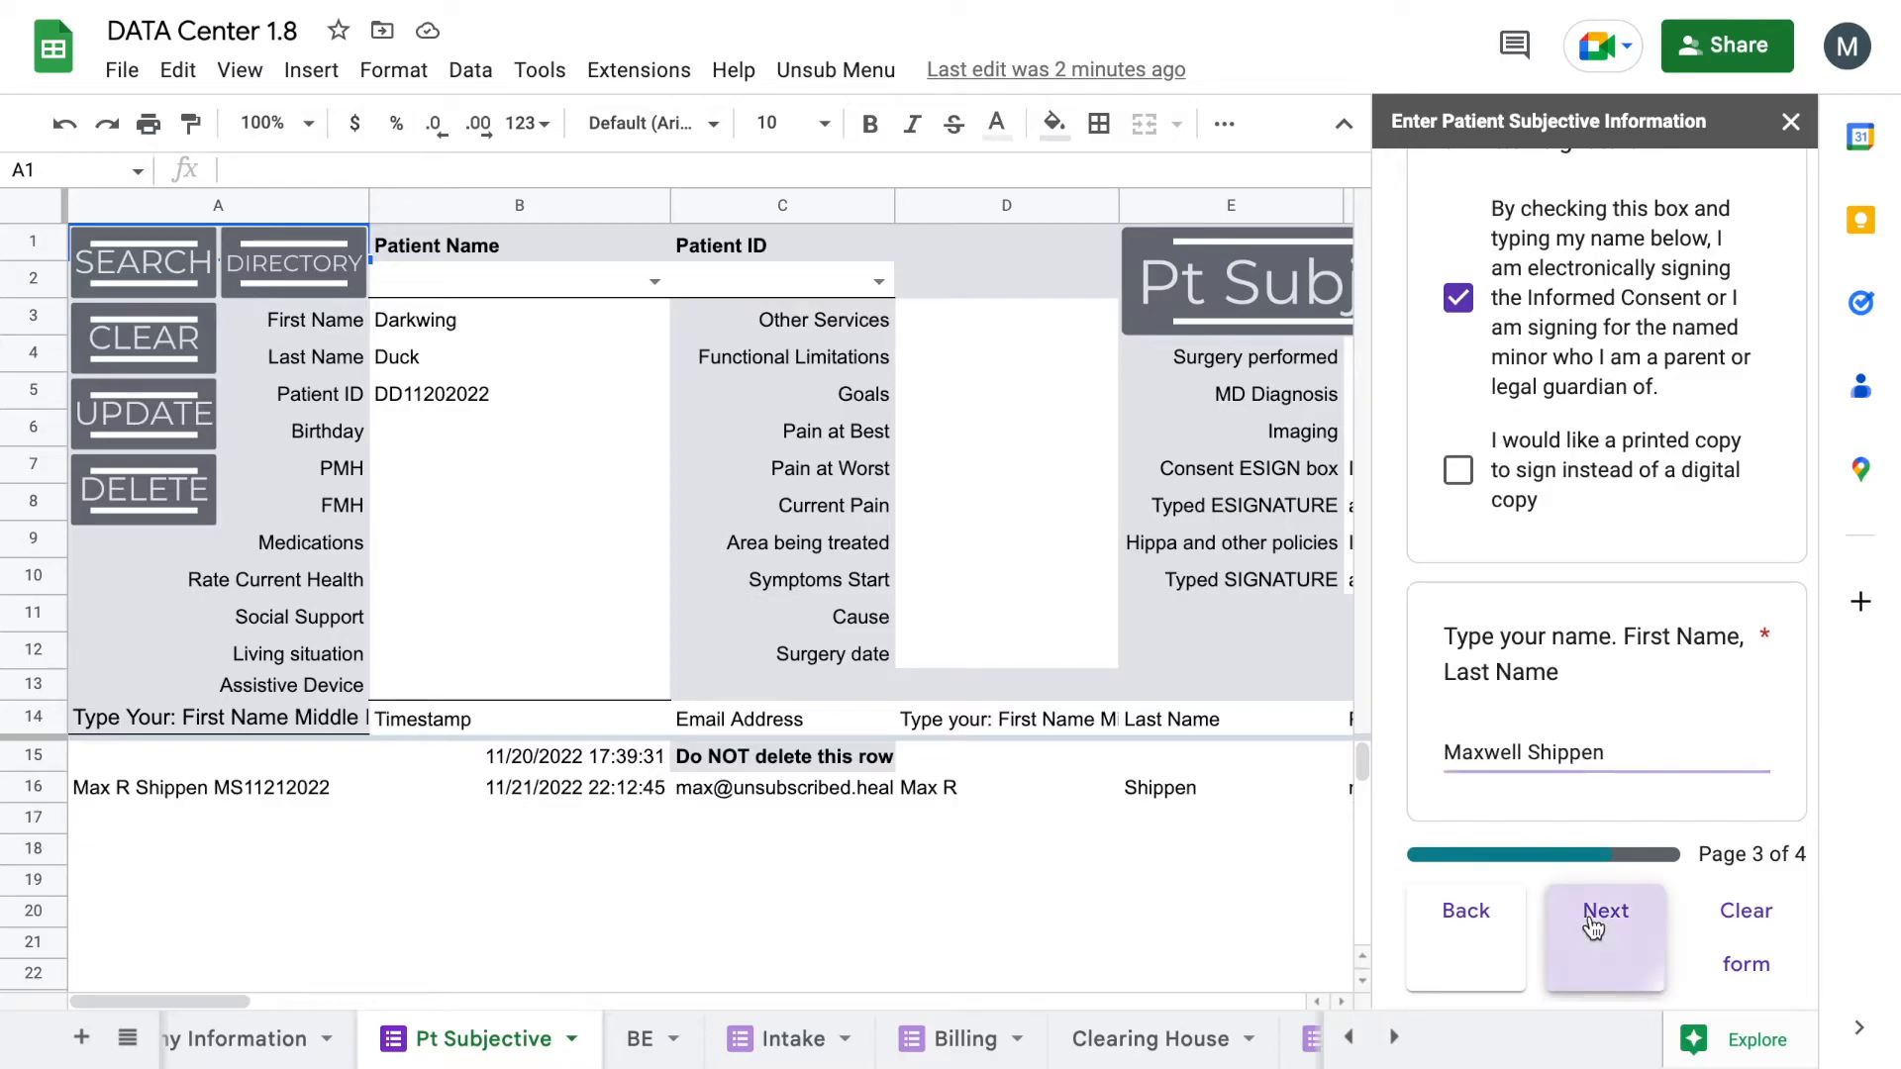
scroll(1579, 755, "down", 3)
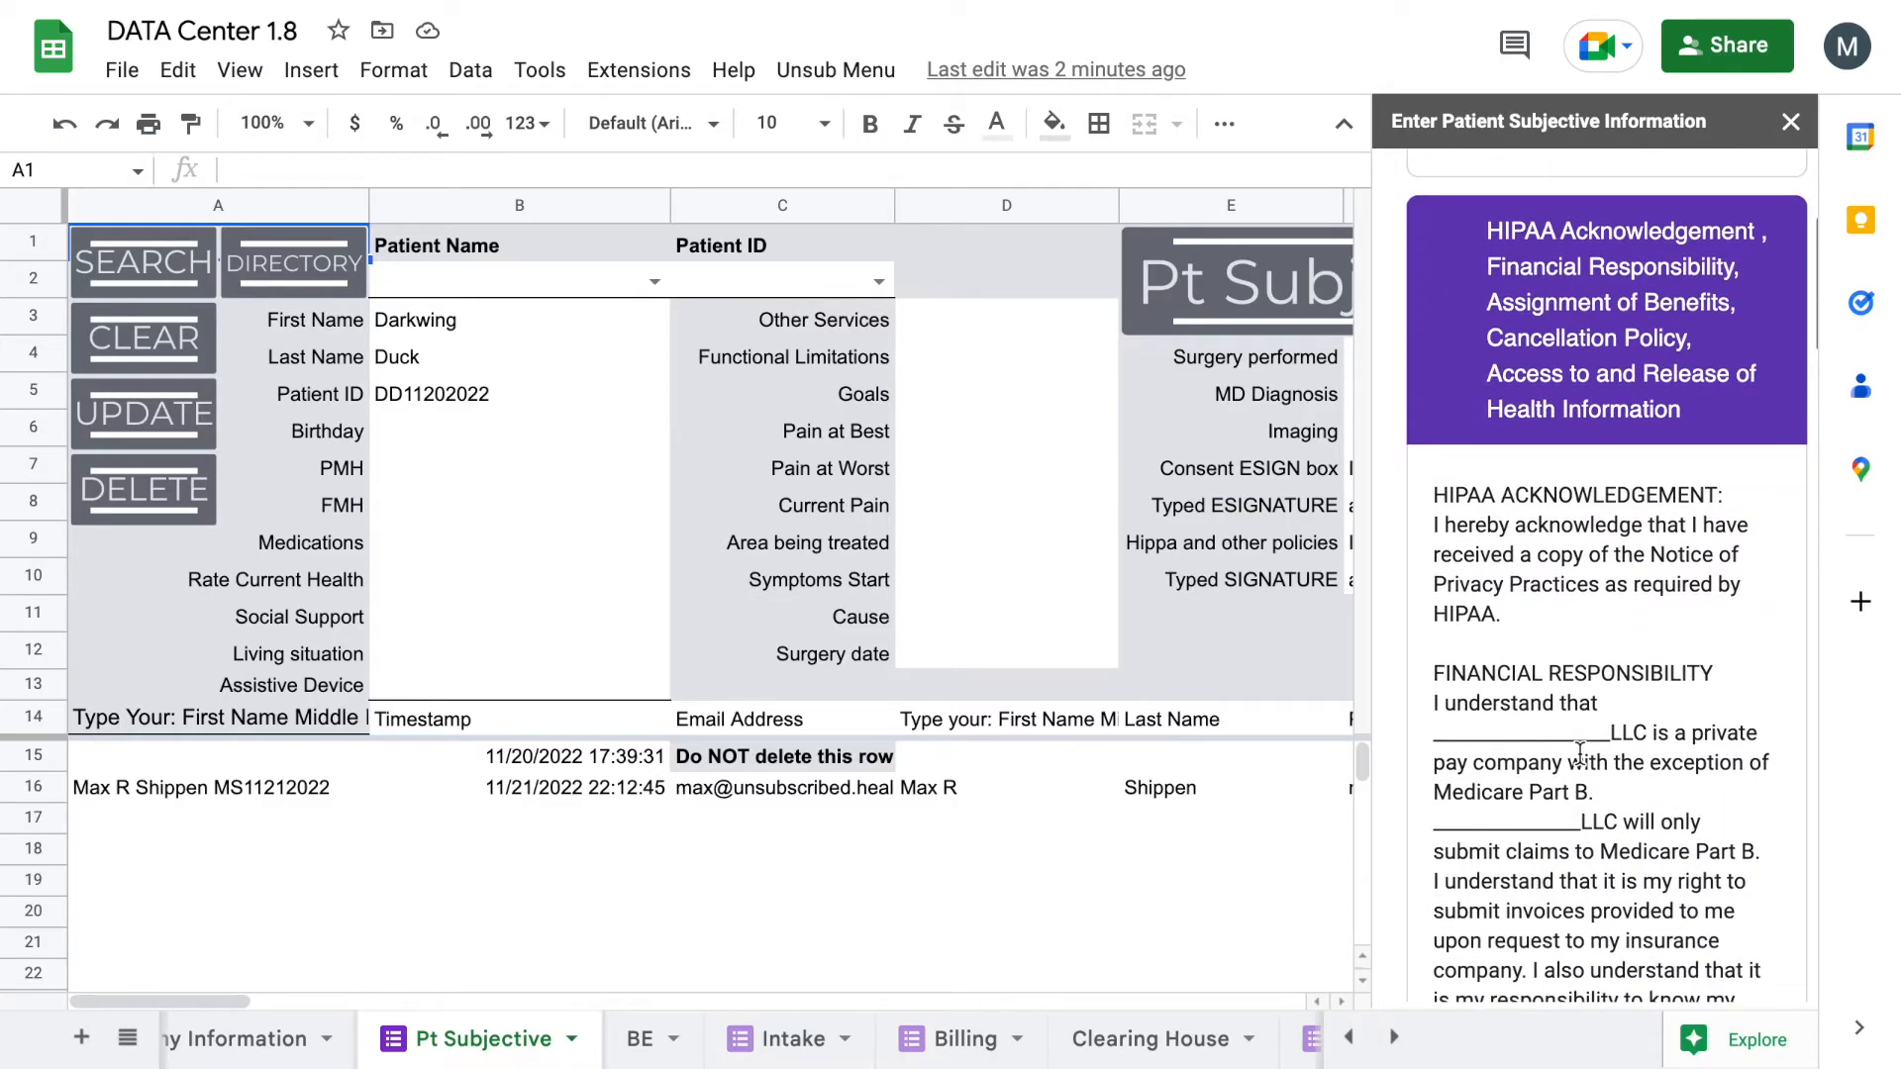
scroll(1558, 552, "down", 13)
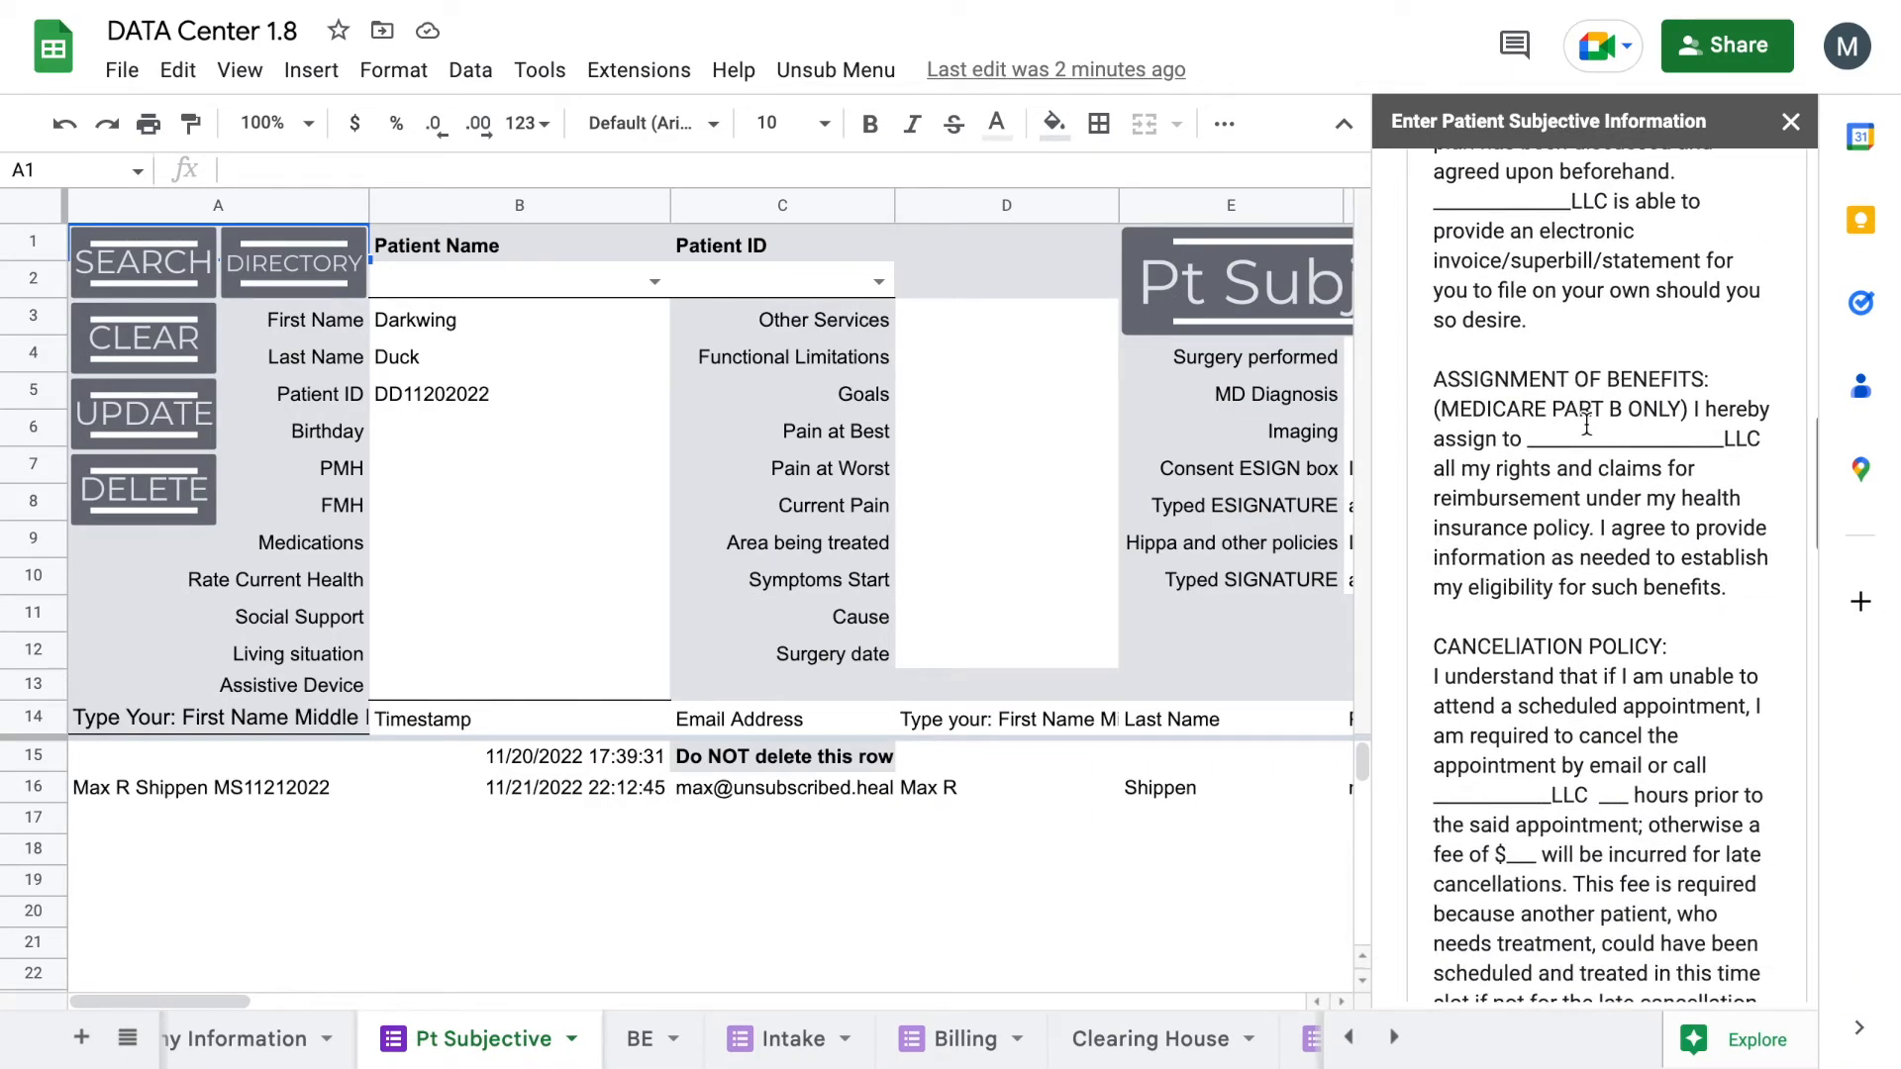
scroll(1587, 424, "down", 3)
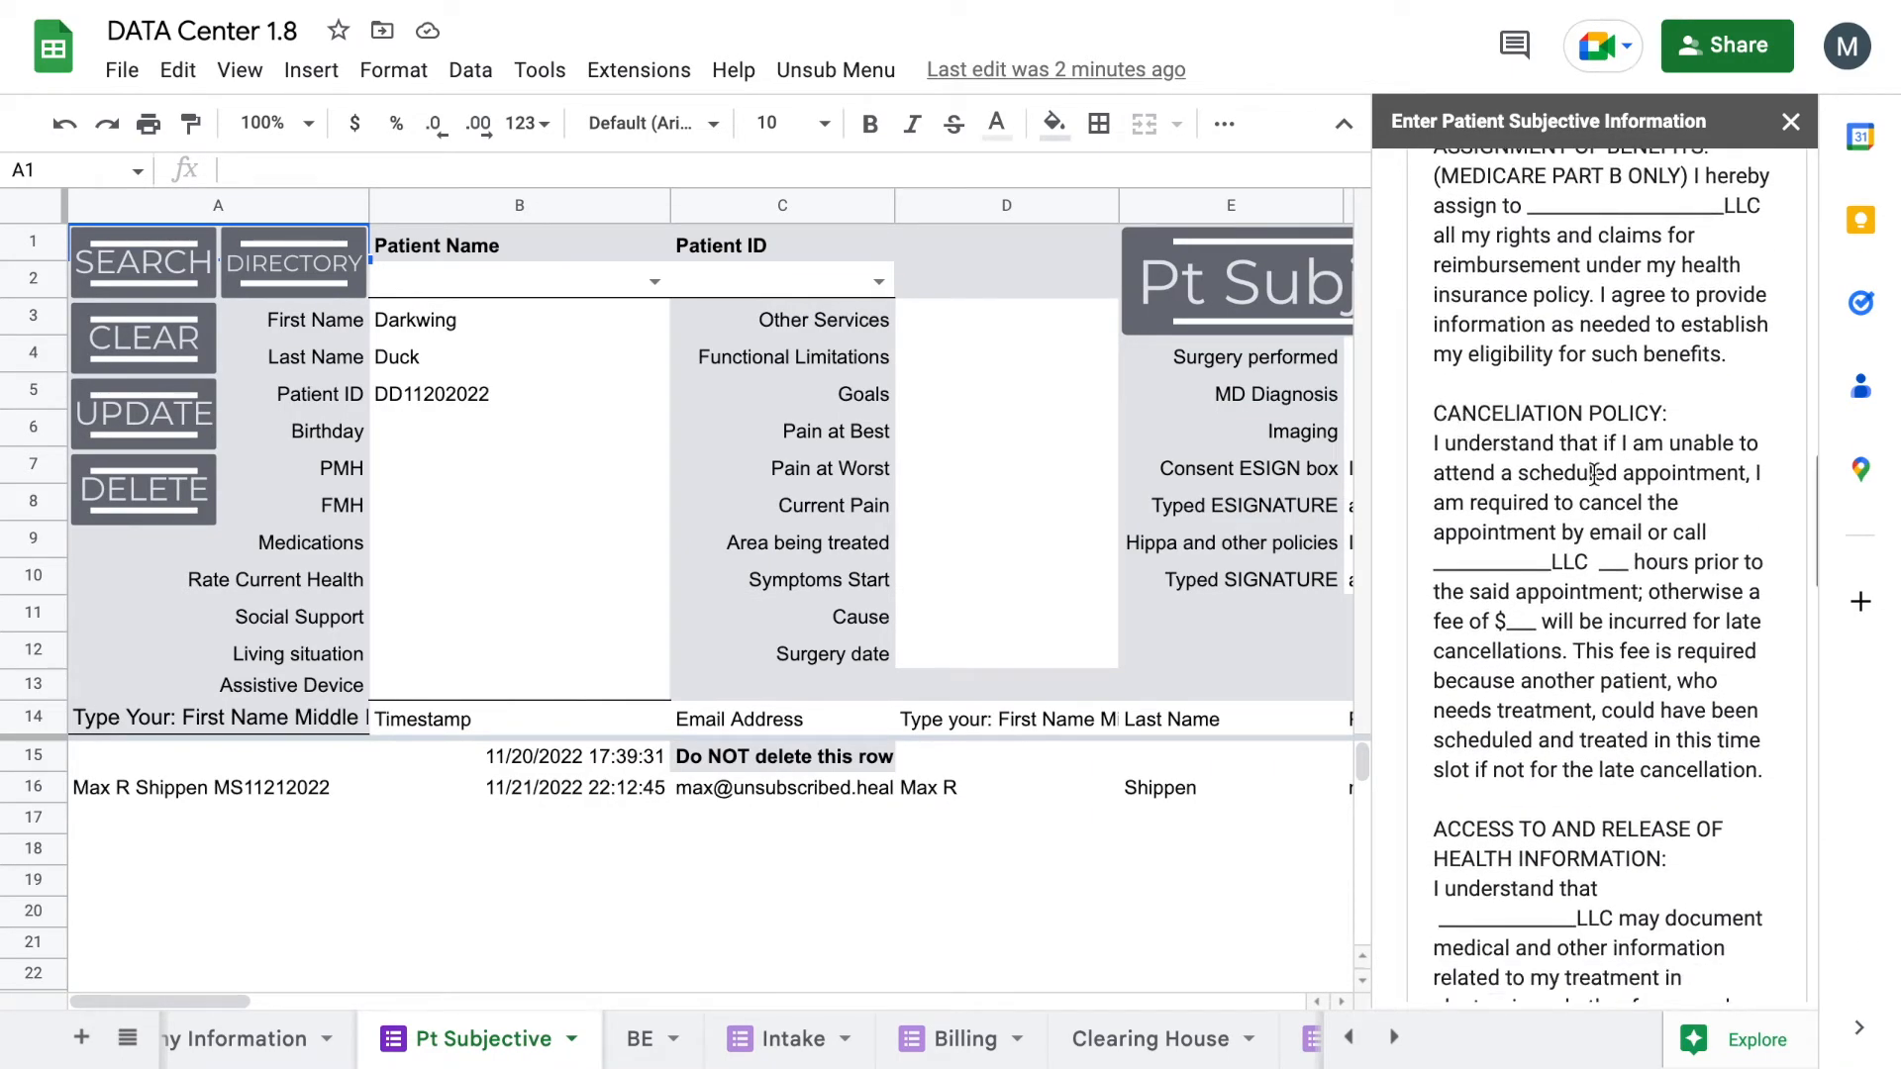
scroll(1594, 474, "down", 10)
scroll(1539, 497, "down", 1)
scroll(1539, 492, "up", 4)
scroll(1538, 492, "down", 8)
scroll(1515, 676, "down", 2)
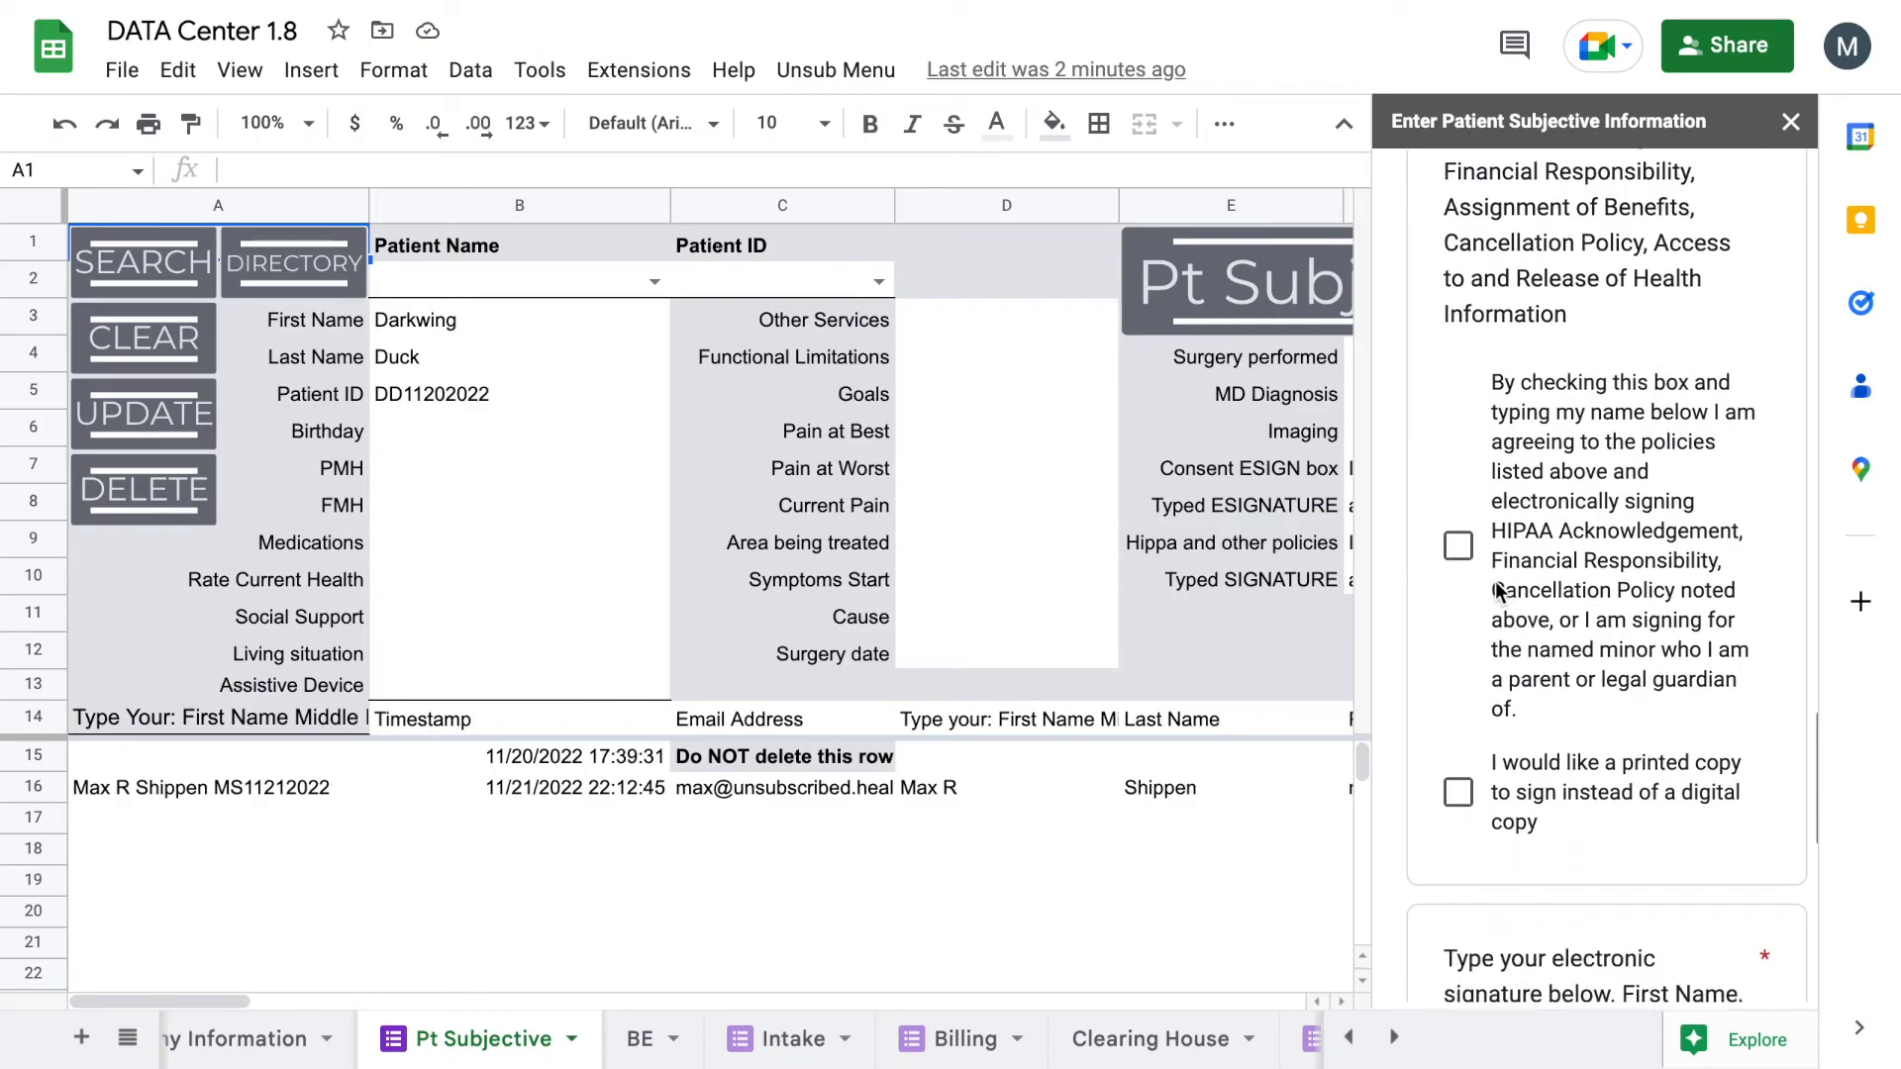
left_click(1458, 544)
Step: Type the patient's electronic signature and submit the form, adding row 17
scroll(1482, 651, "down", 6)
left_click(1521, 607)
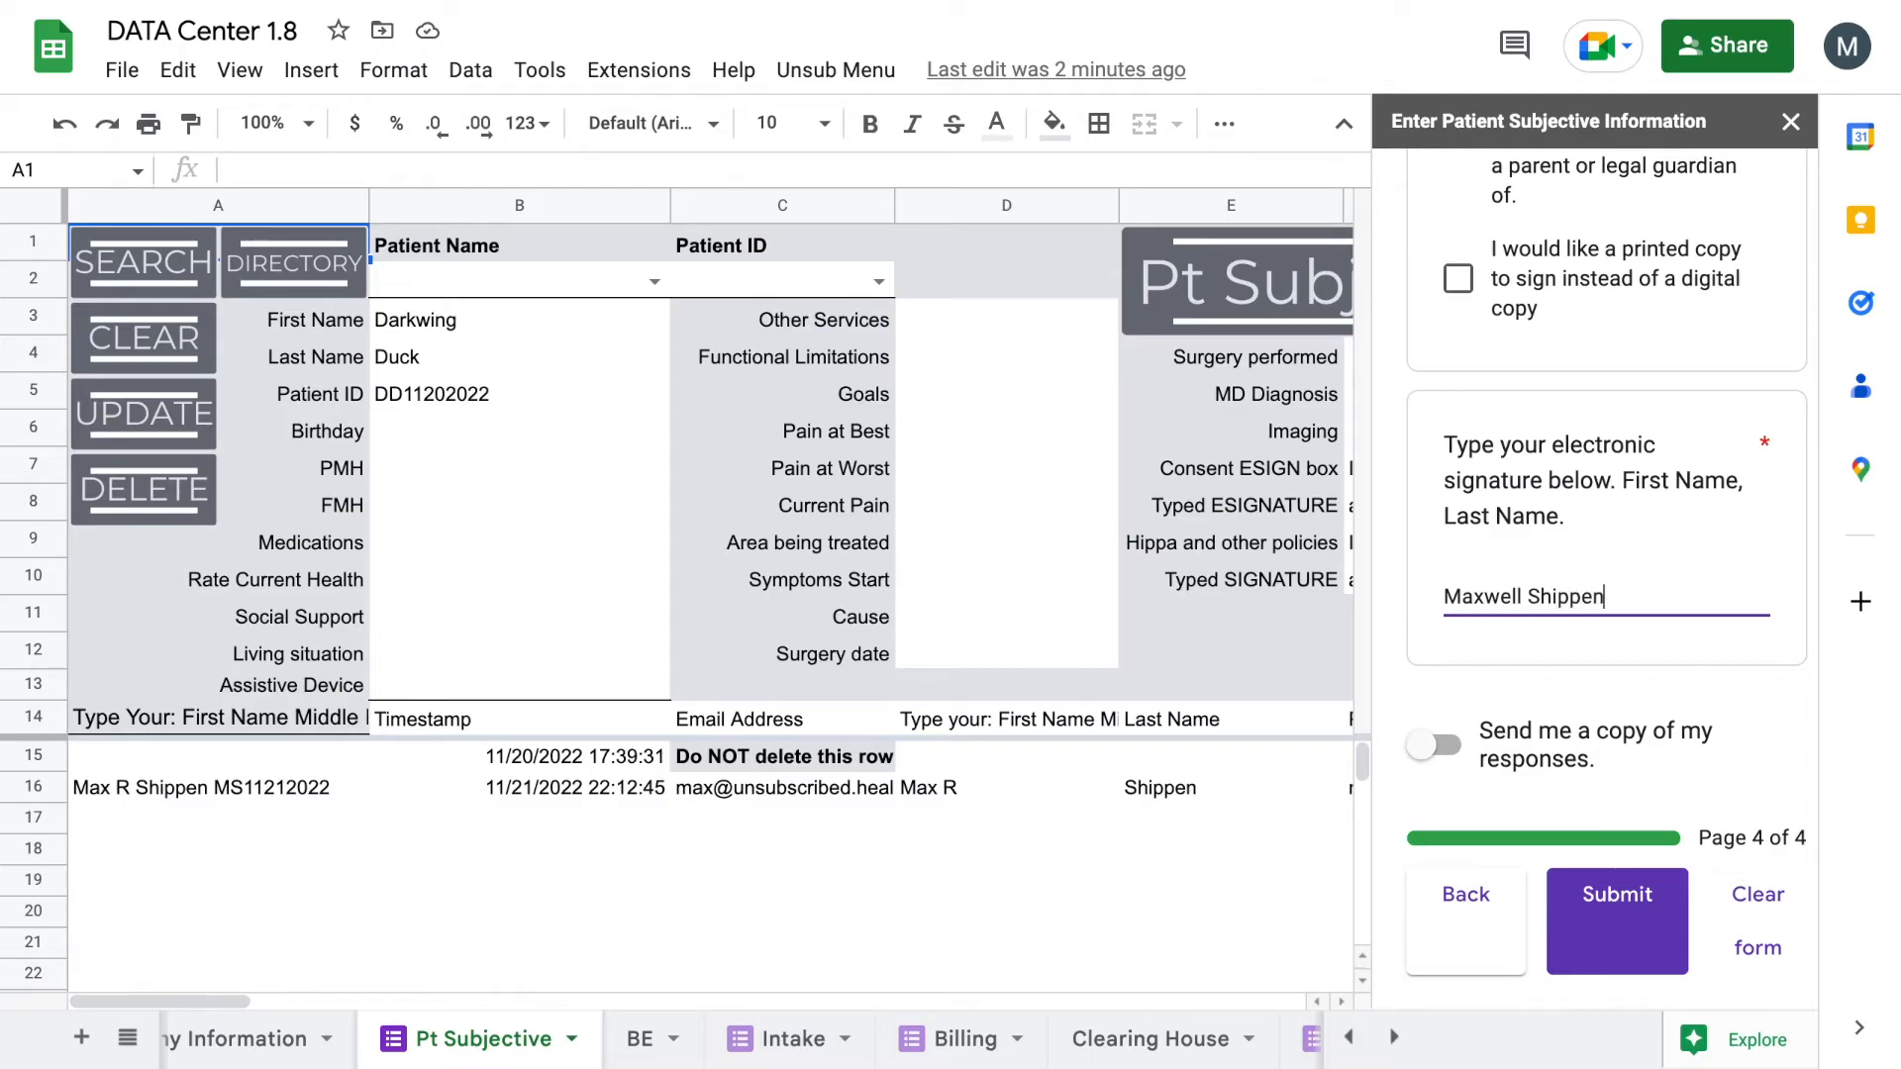
left_click(1611, 940)
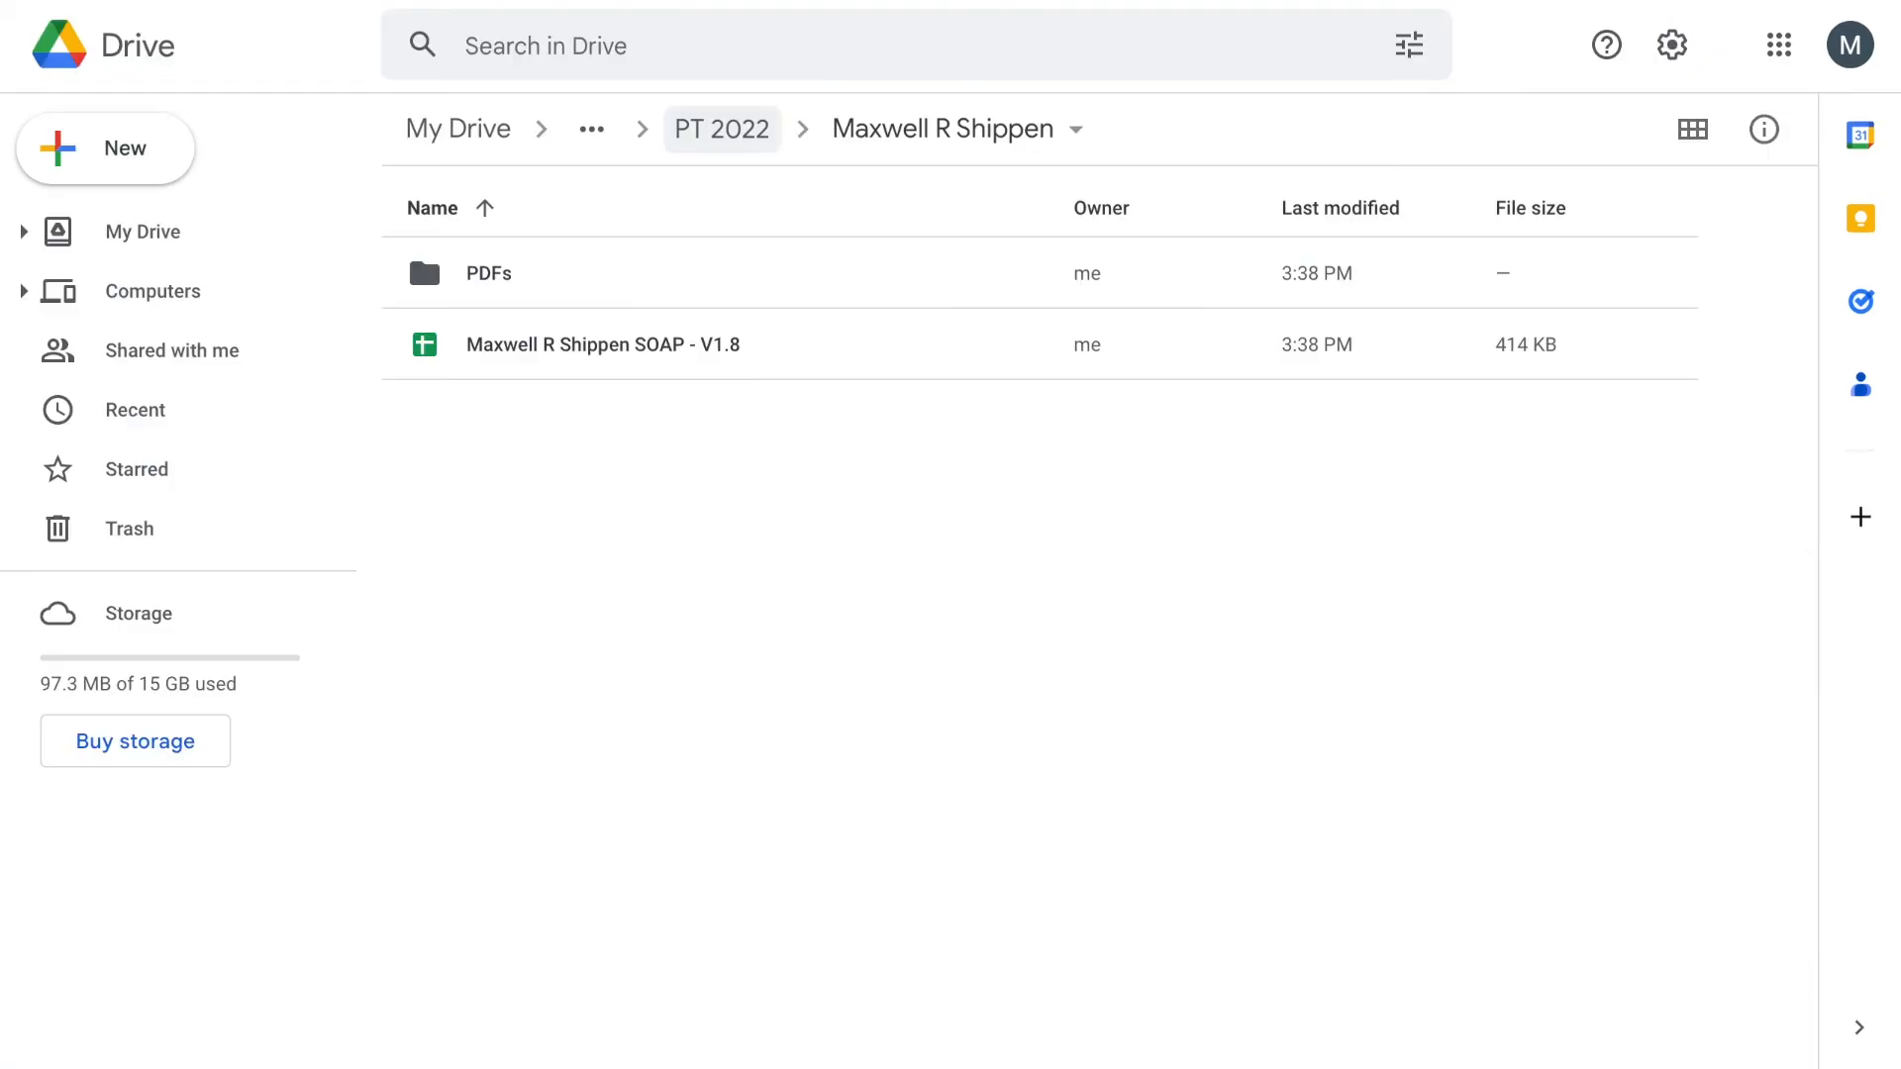
left_click(742, 127)
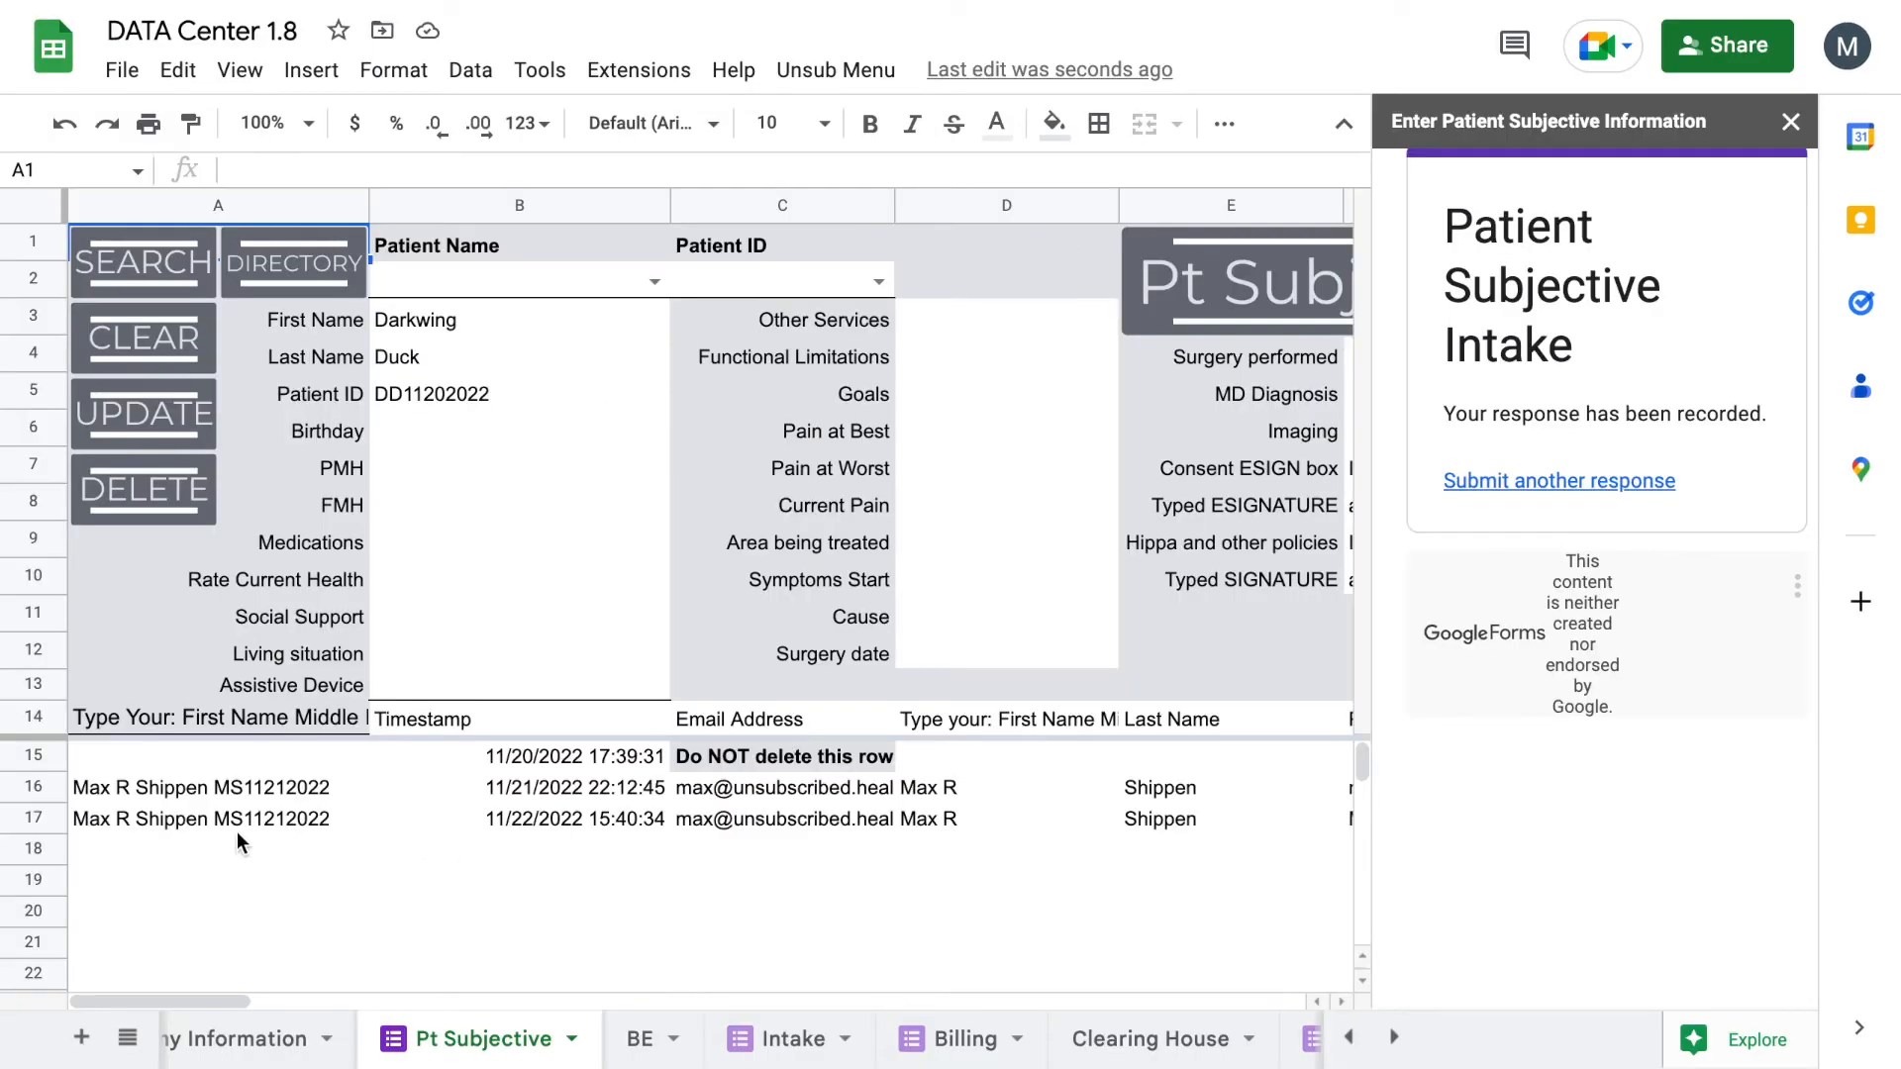
left_click(170, 818)
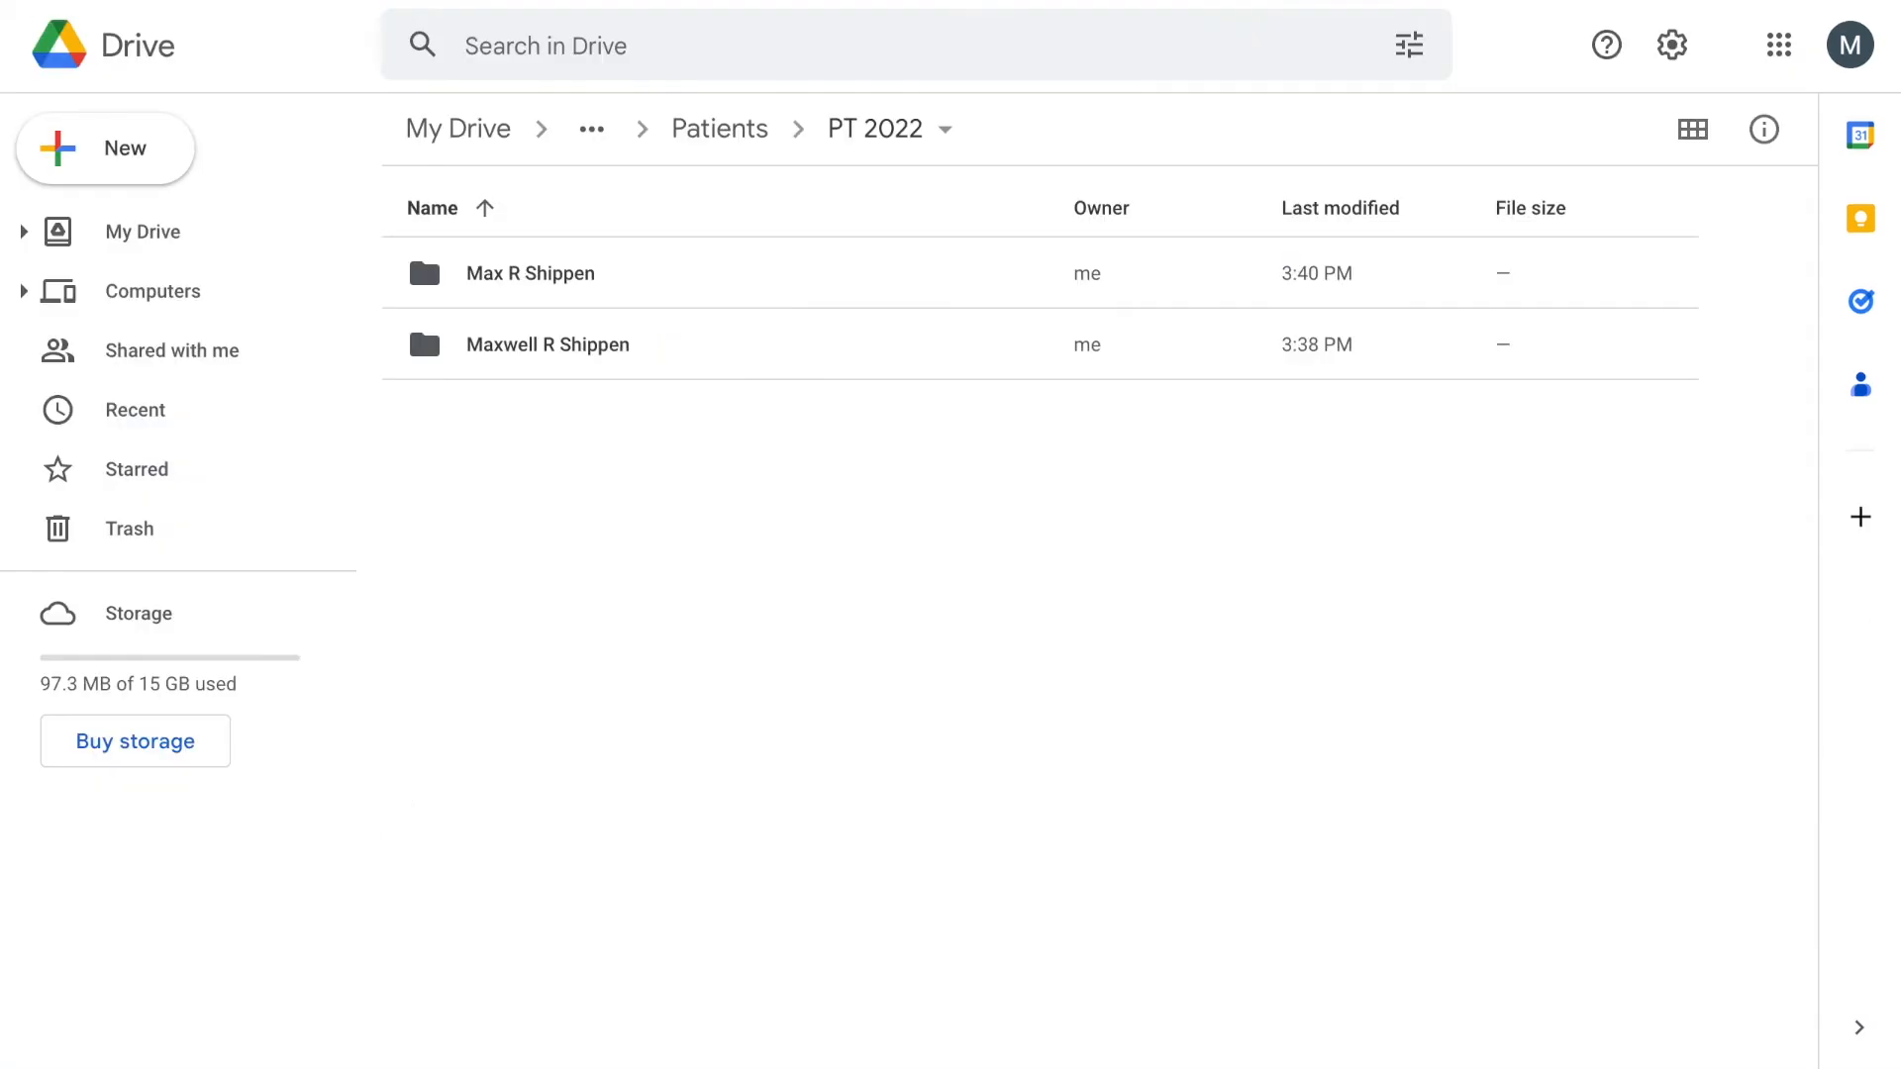
double_click(606, 275)
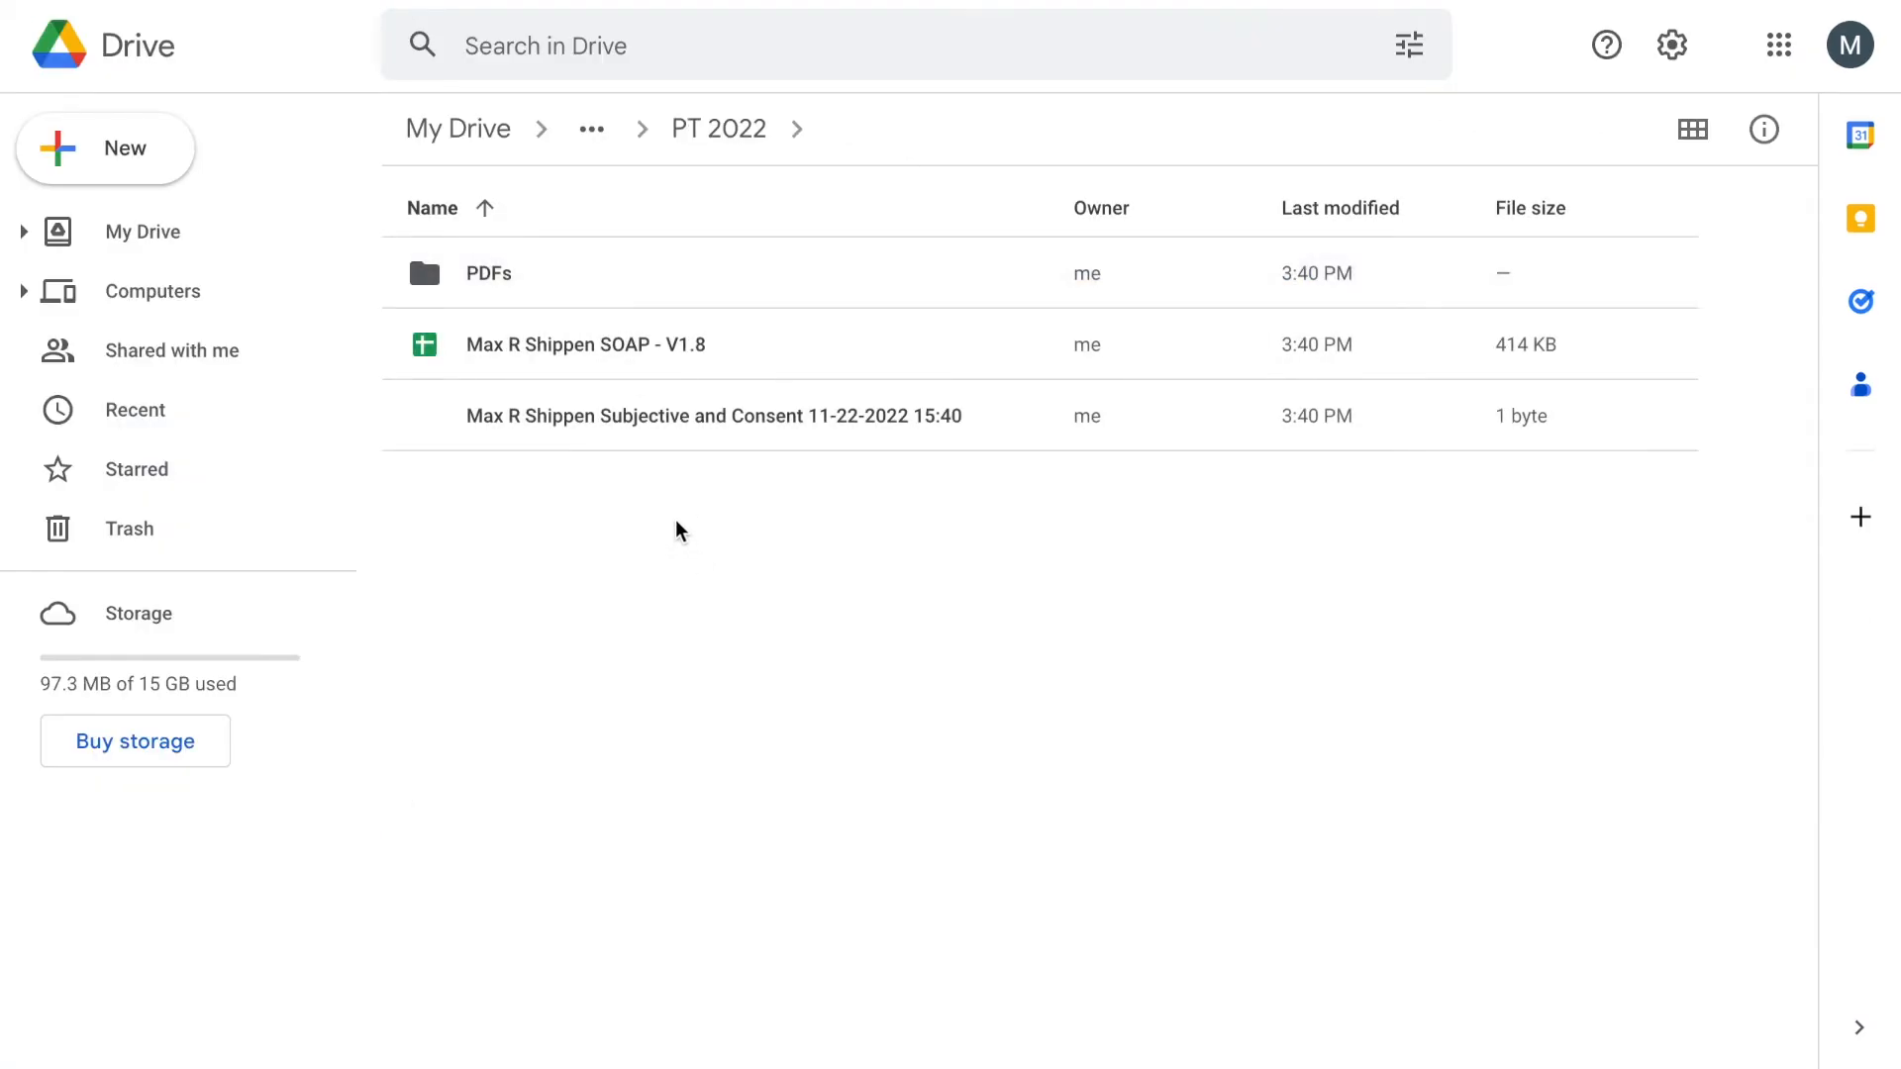
double_click(571, 436)
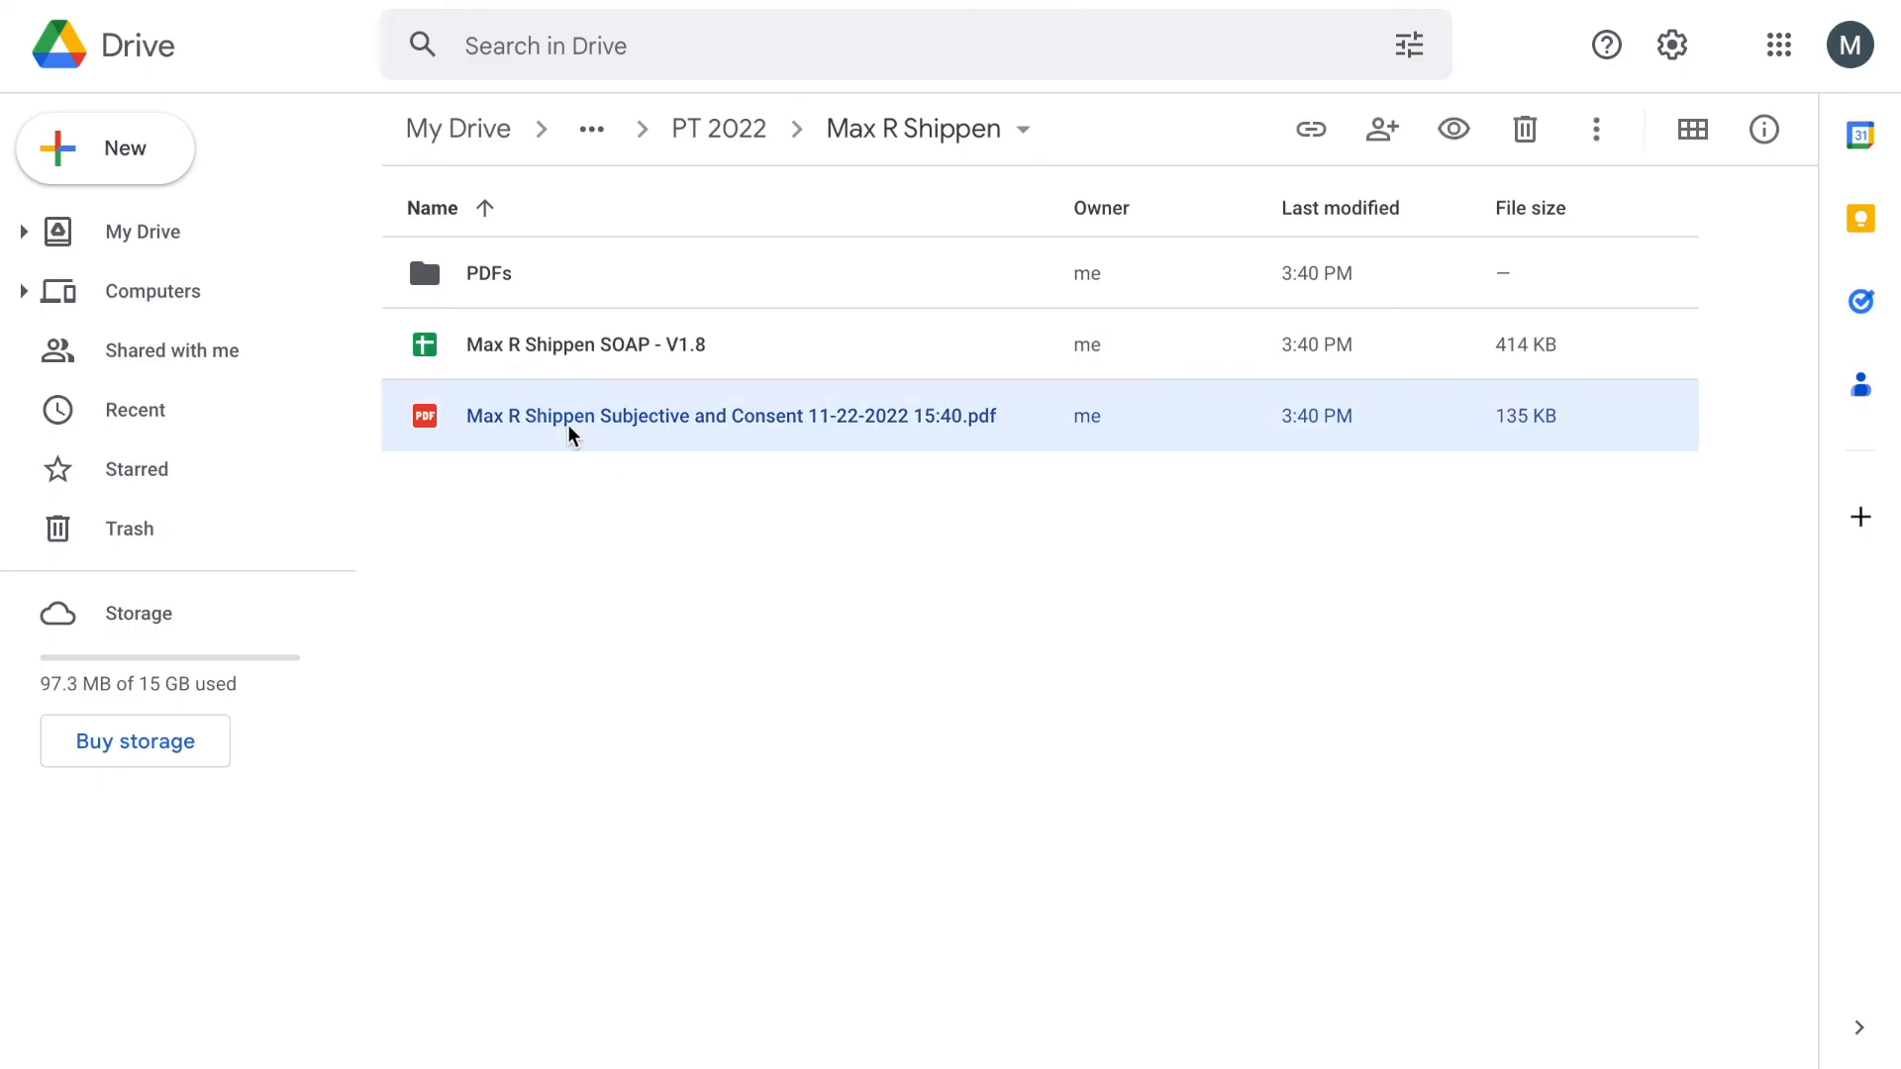
Step: Scroll the consent PDF preview and check its file details
scroll(916, 642, "down", 5)
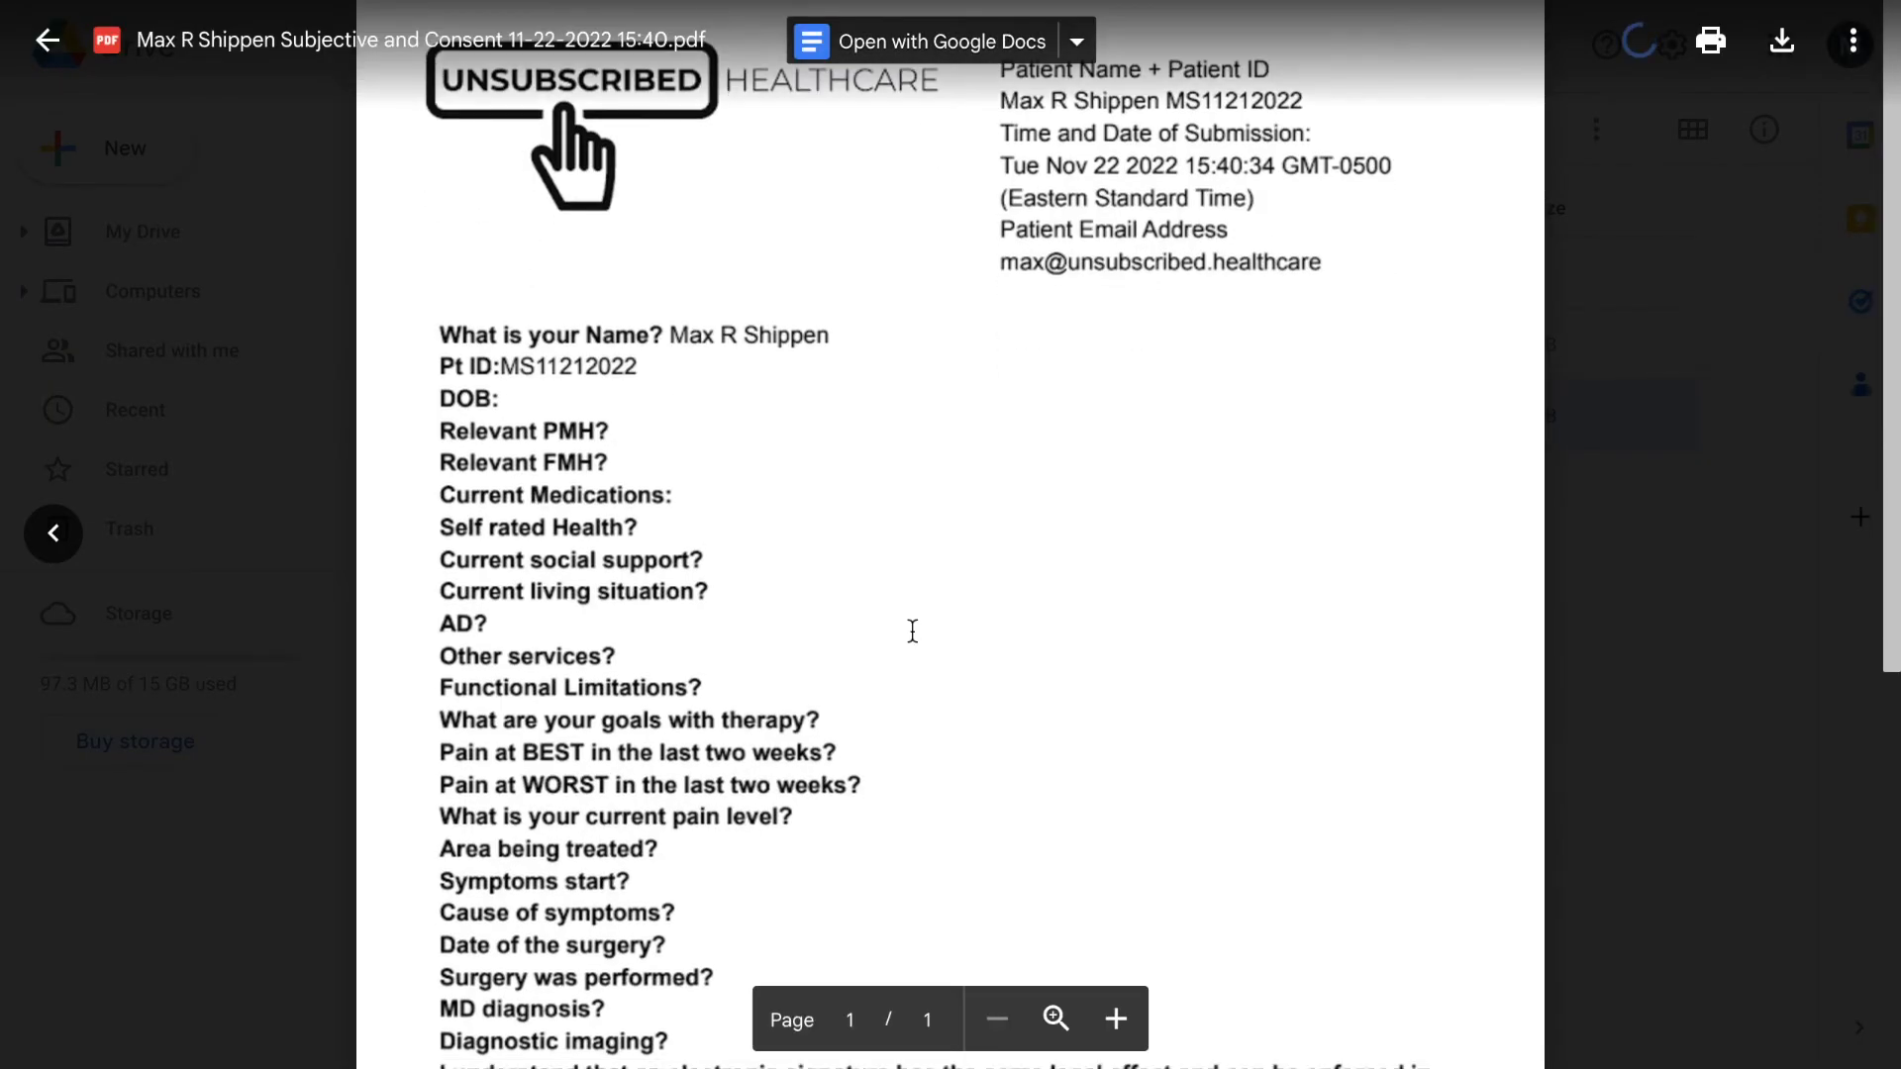
scroll(911, 619, "up", 5)
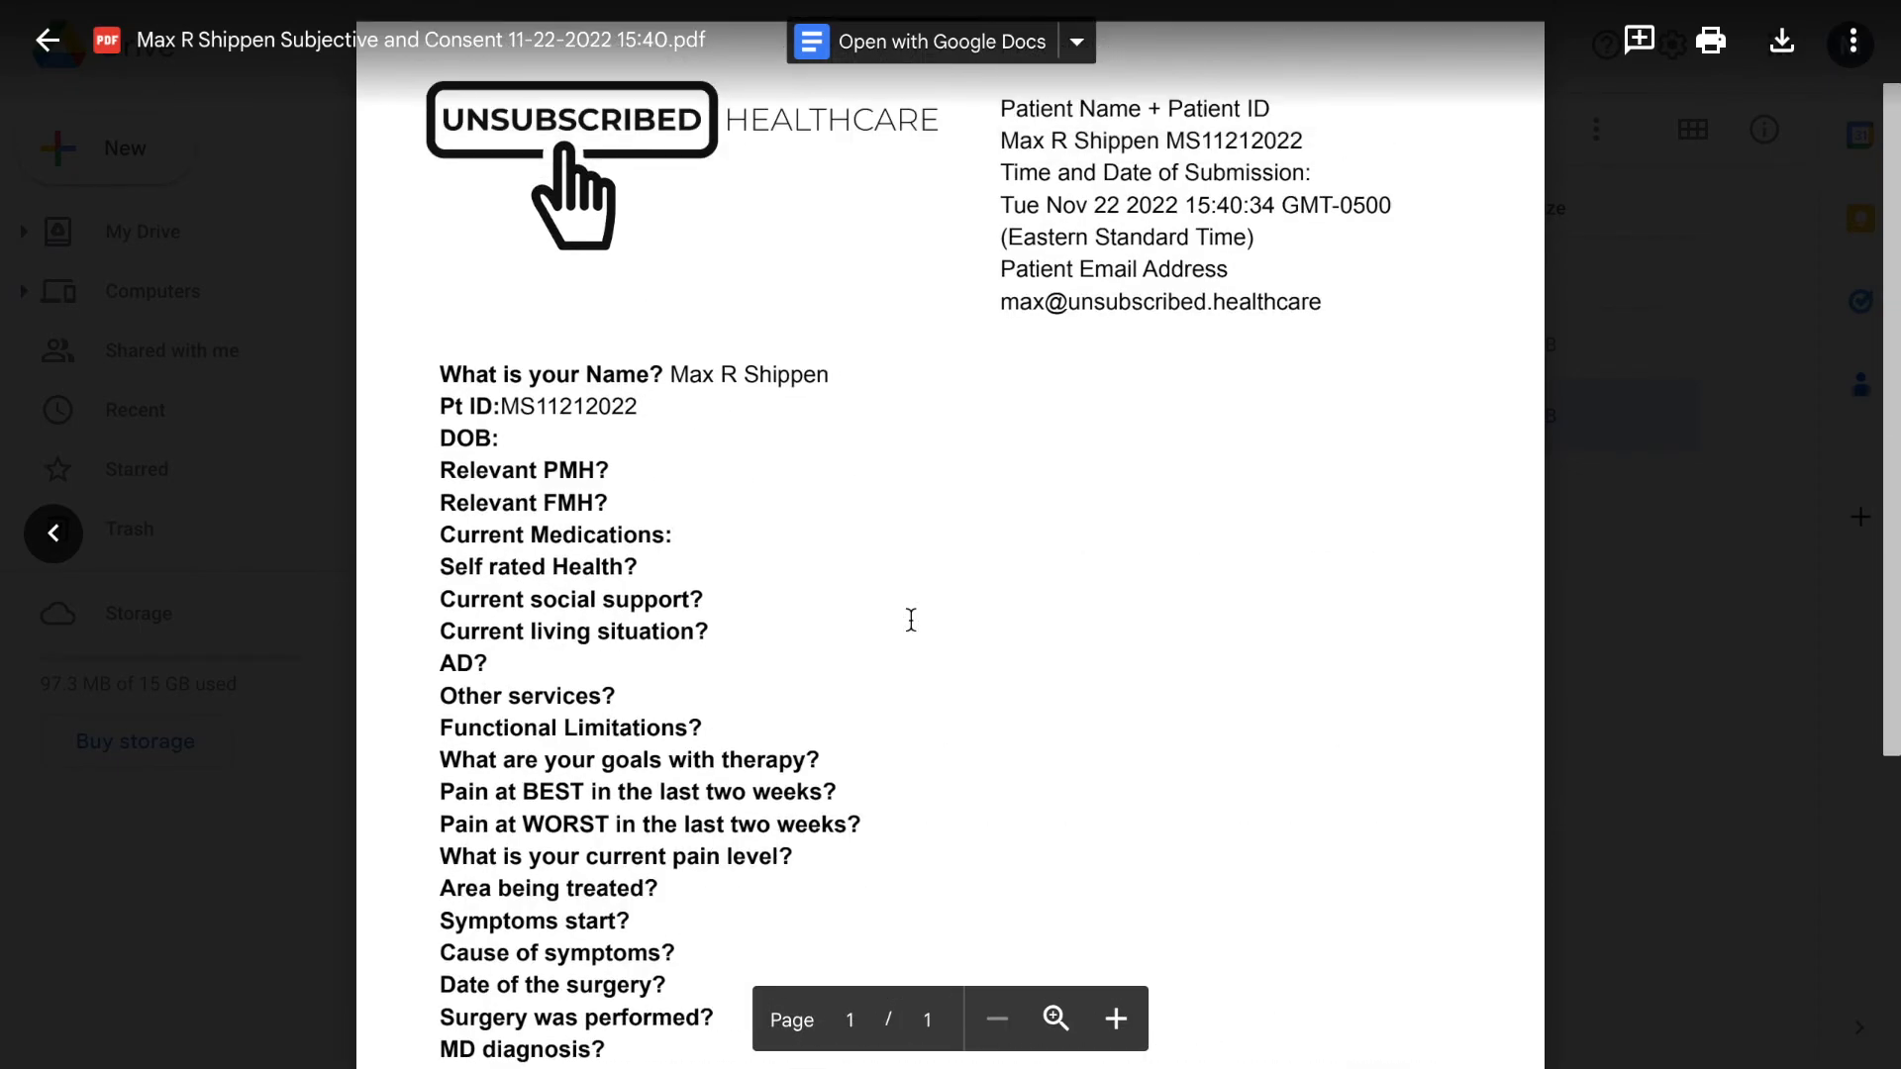
key("d")
left_click(1858, 41)
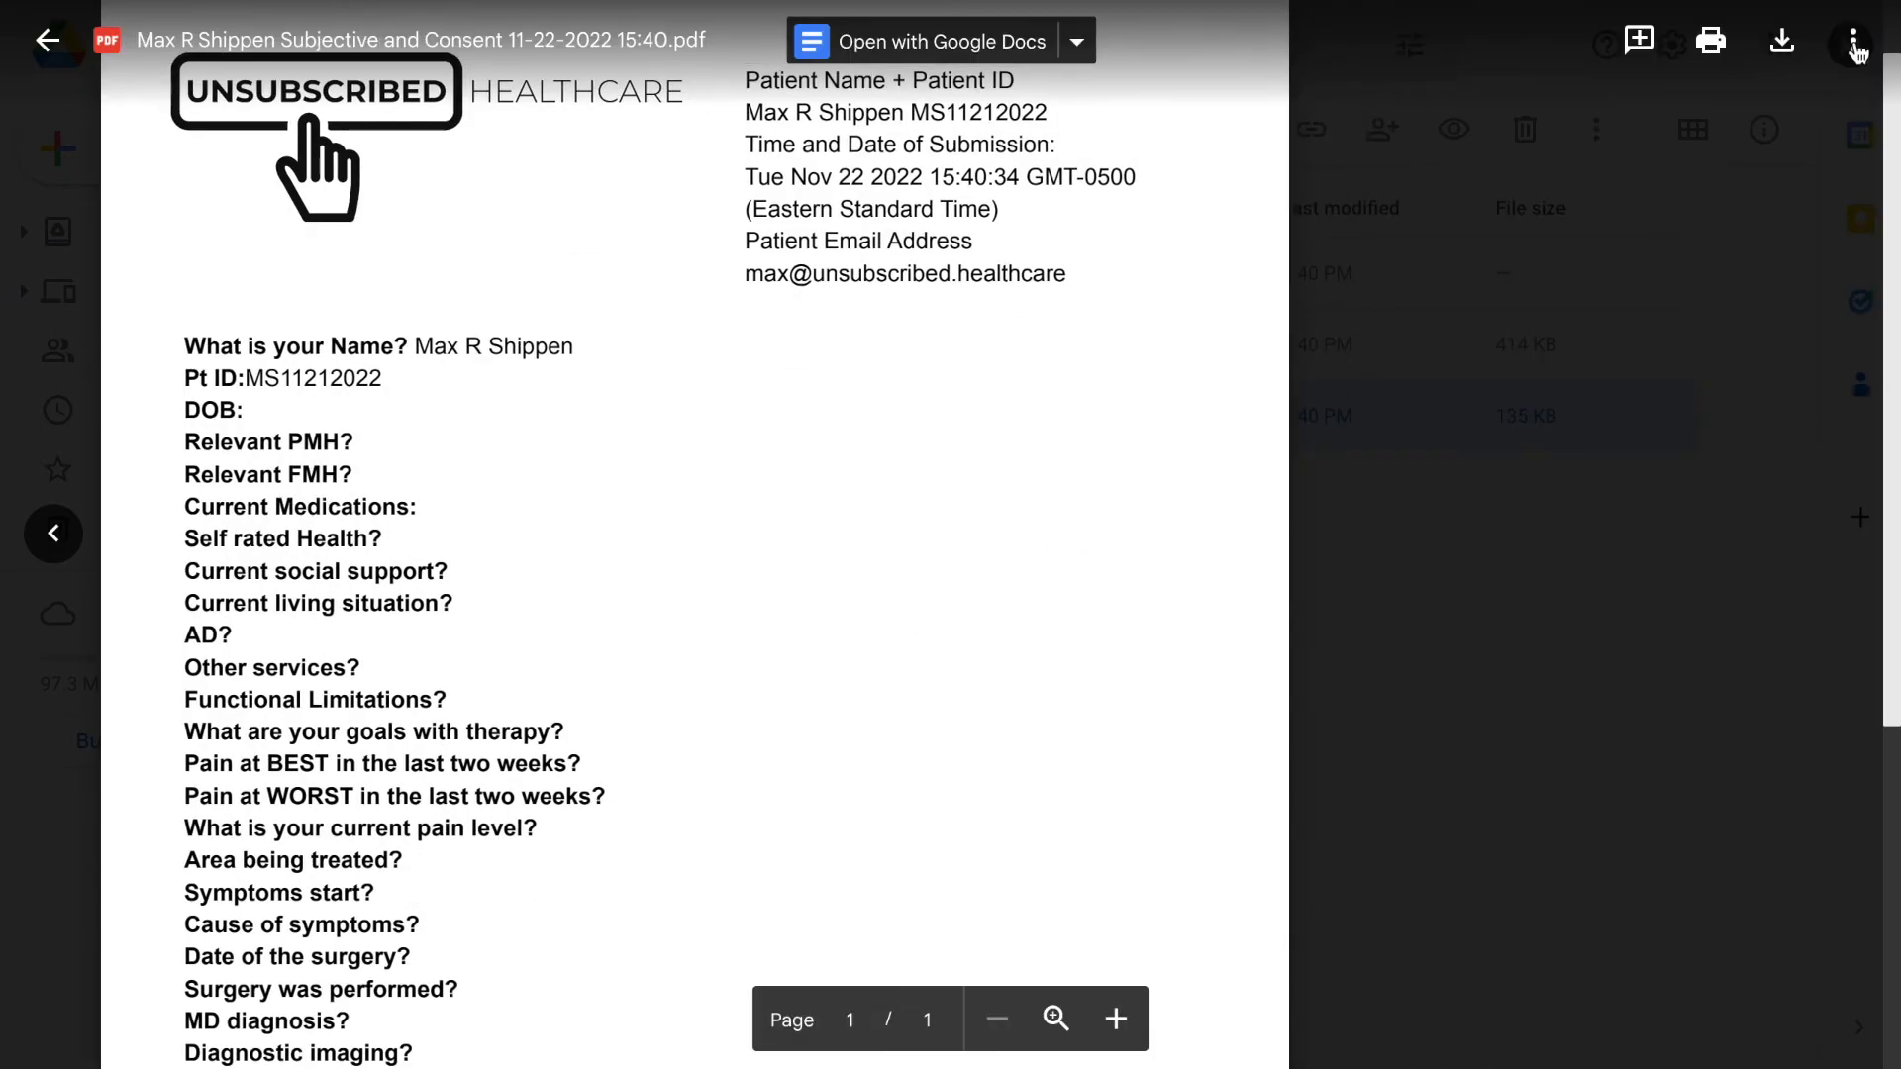
Step: Review the PDF's signature and name lines, close the preview, and open the SOAP - V1.8 sheet
scroll(853, 599, "down", 3)
scroll(853, 599, "down", 2)
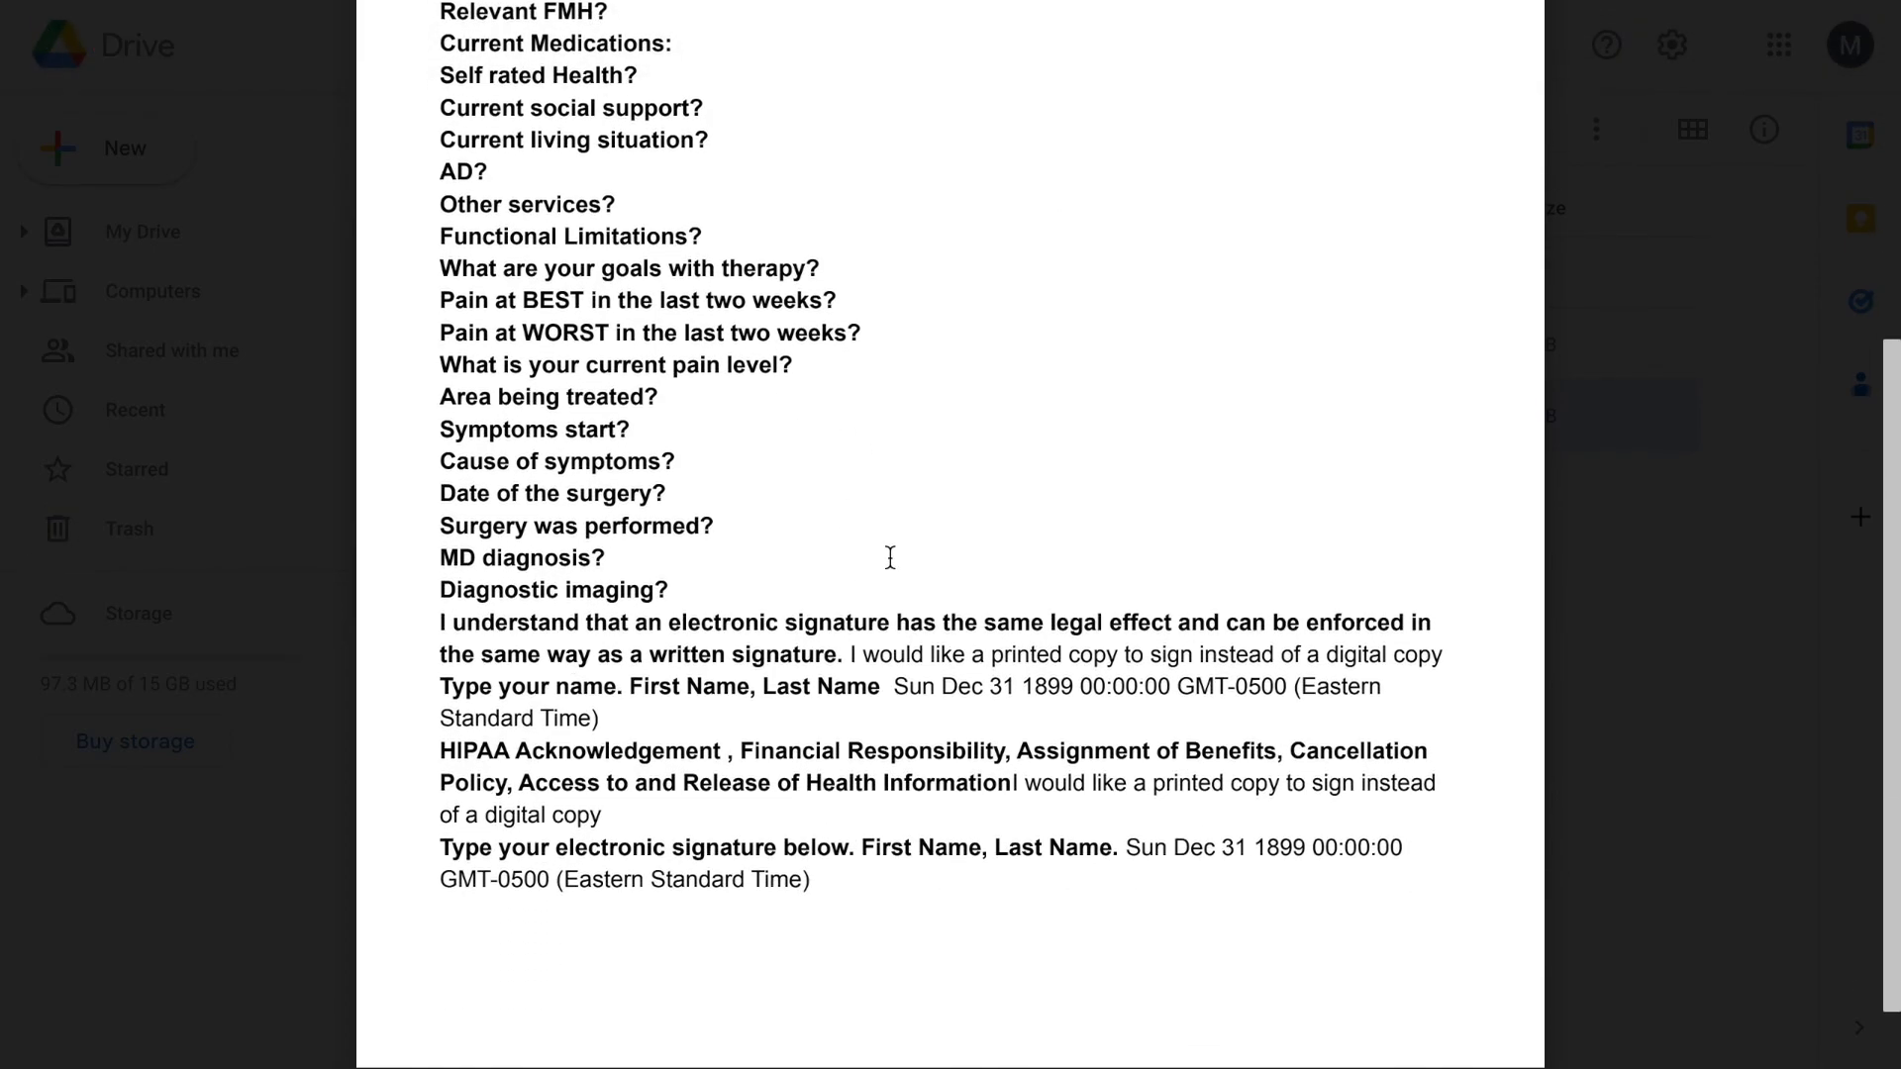
scroll(887, 557, "down", 1)
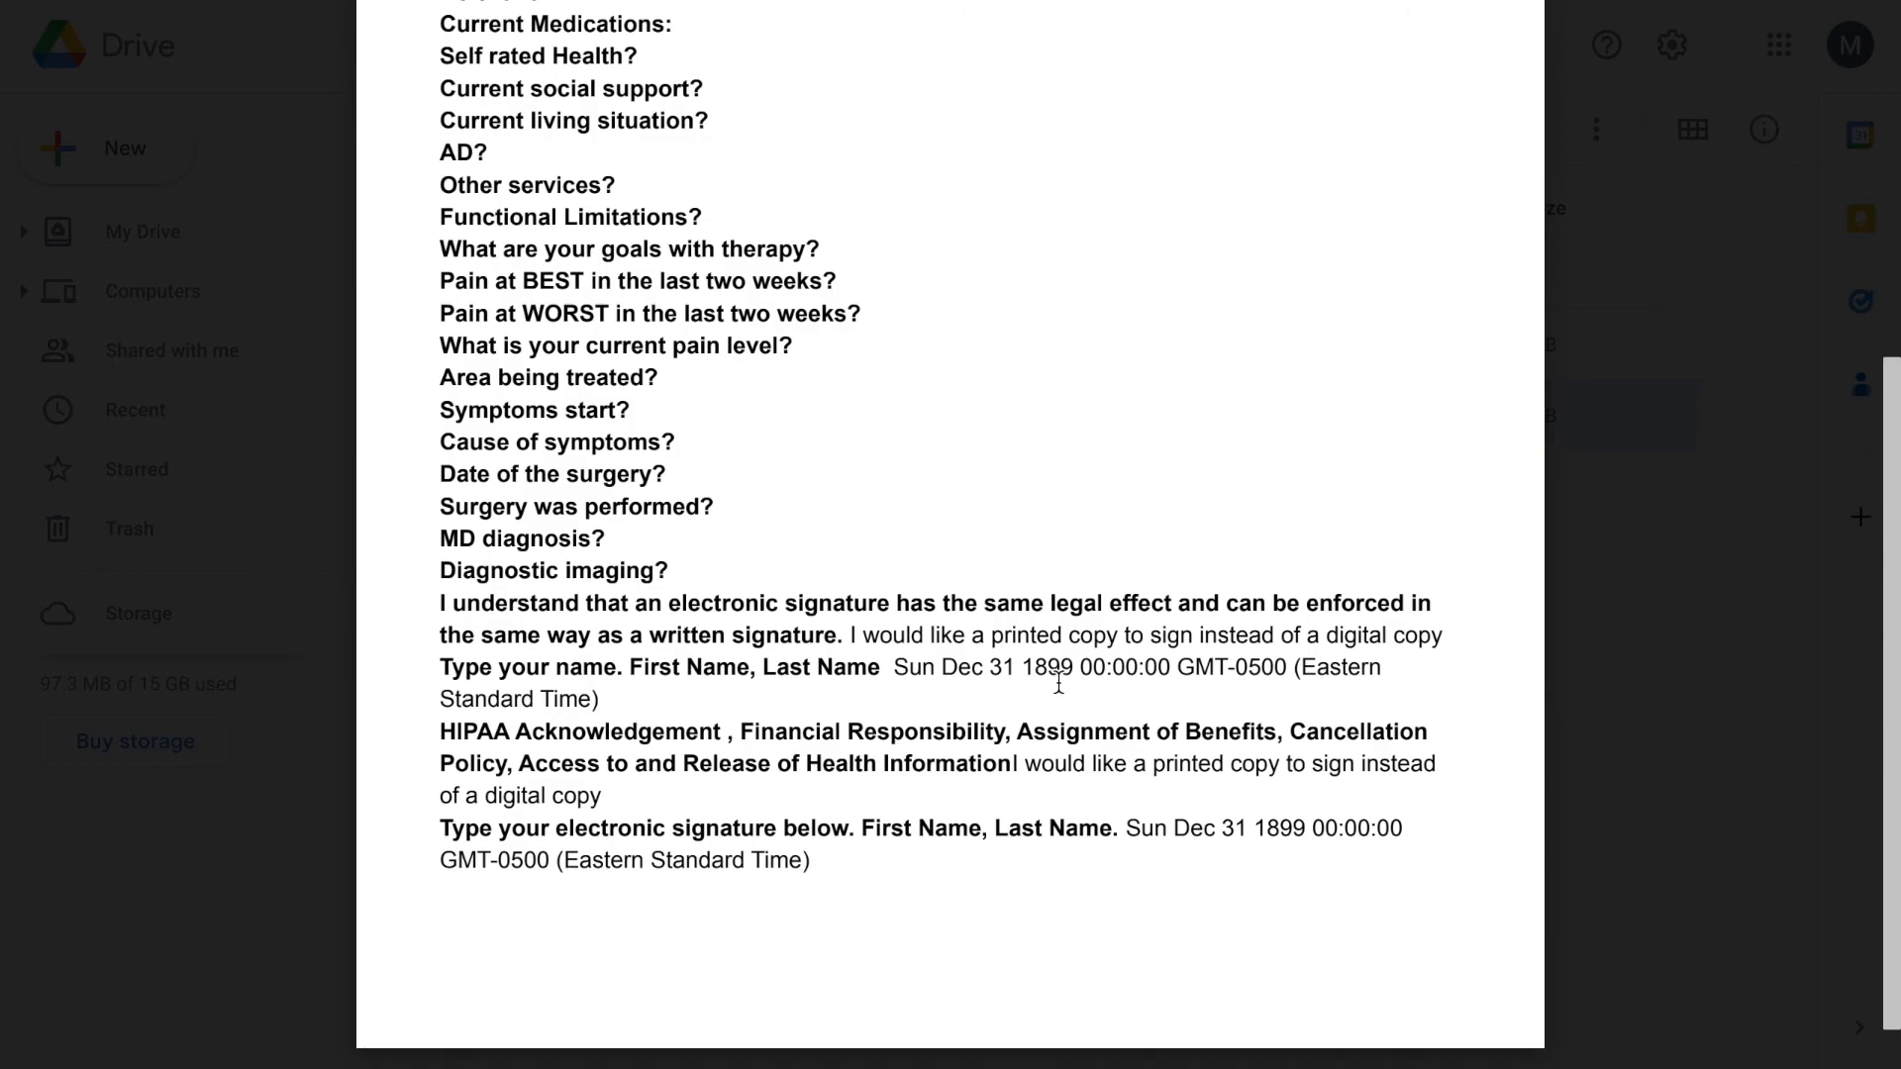
scroll(1061, 688, "down", 1)
scroll(1061, 688, "up", 1)
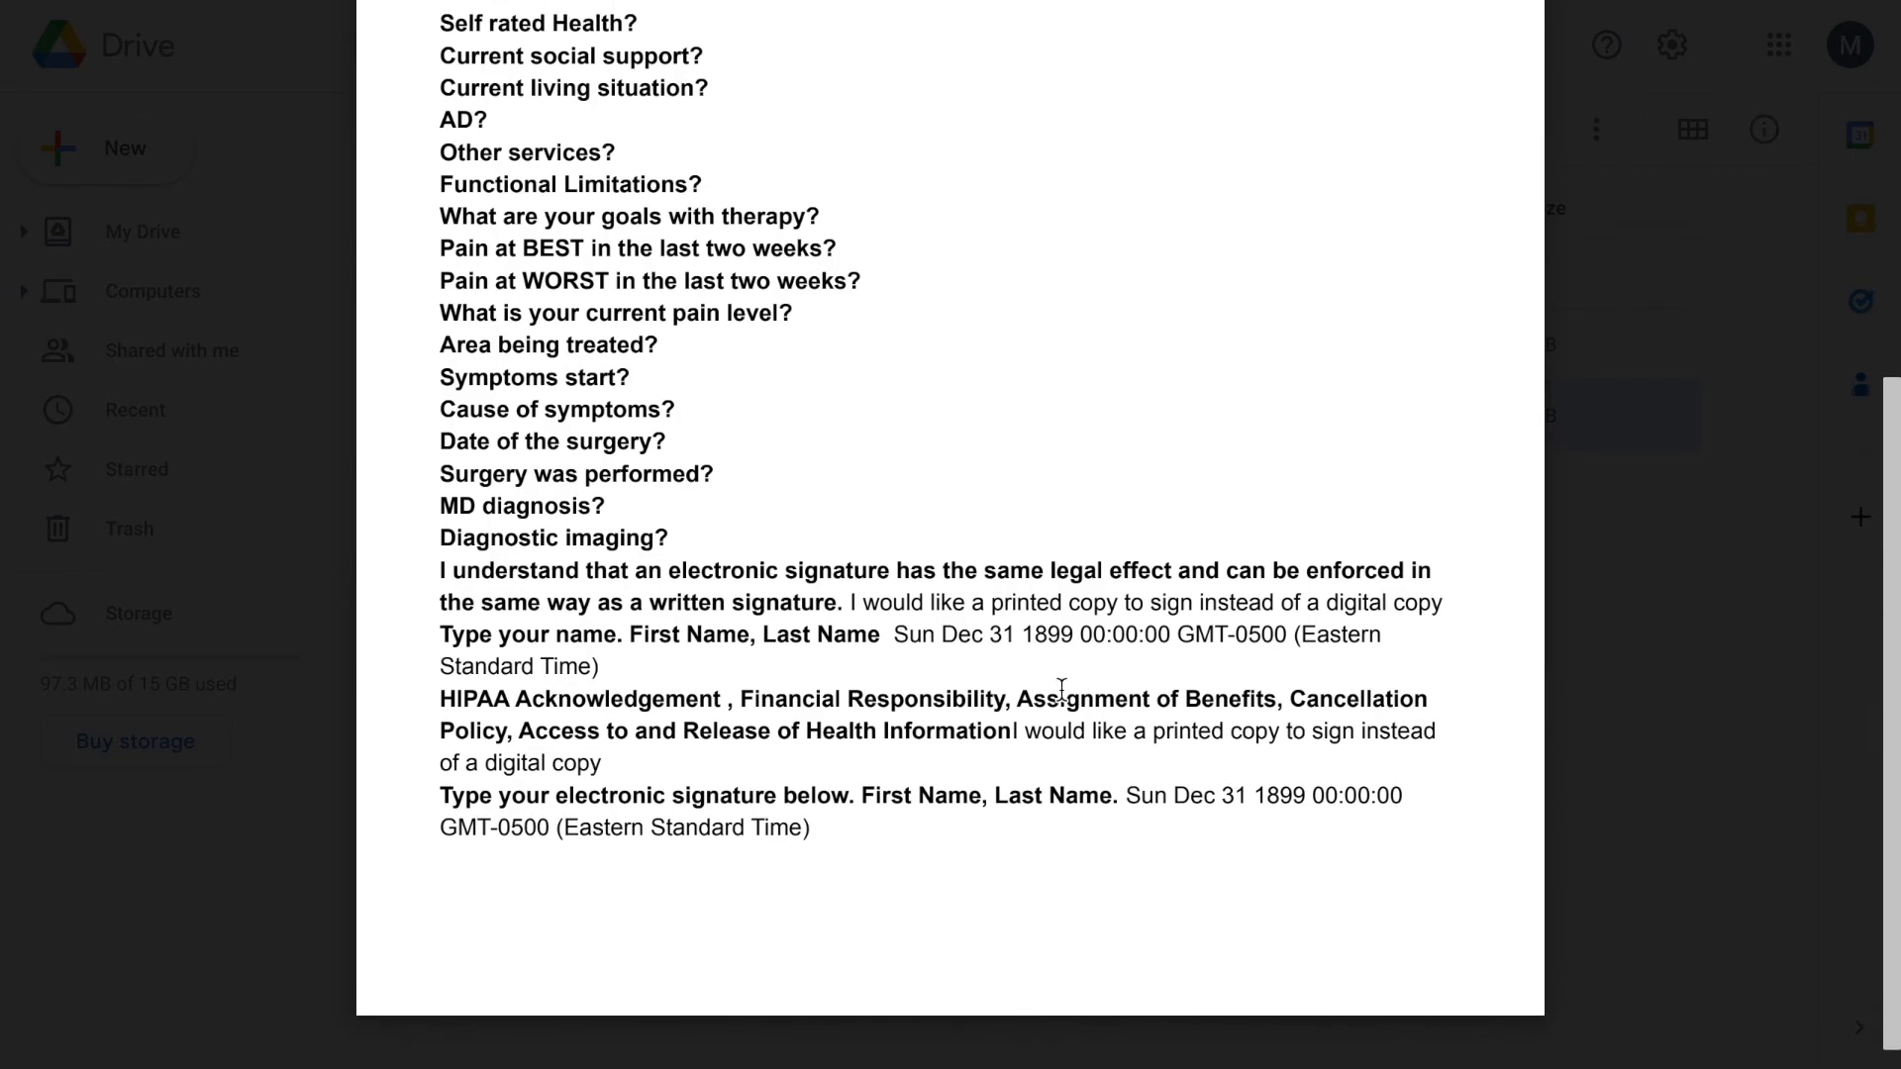
left_click_drag(1173, 866, 1151, 840)
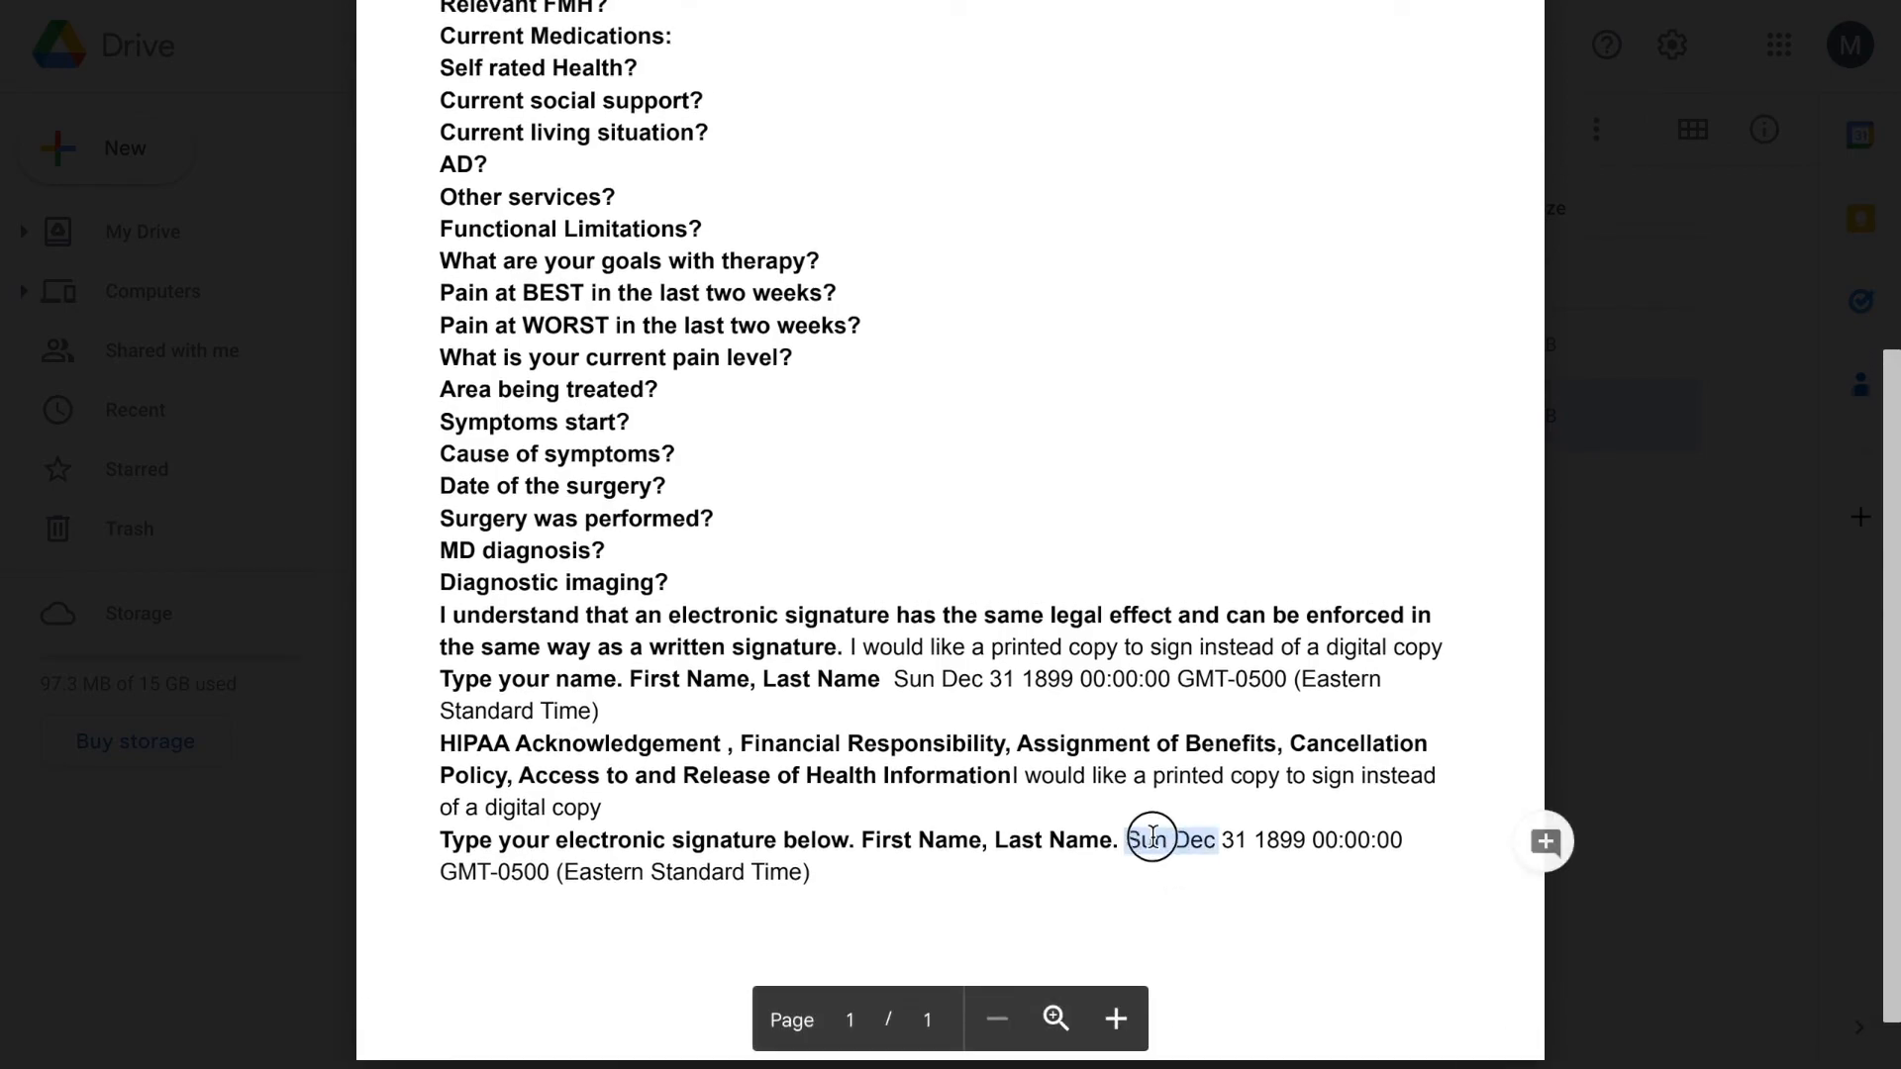
left_click(1111, 870)
double_click(1111, 694)
scroll(1257, 670, "up", 5)
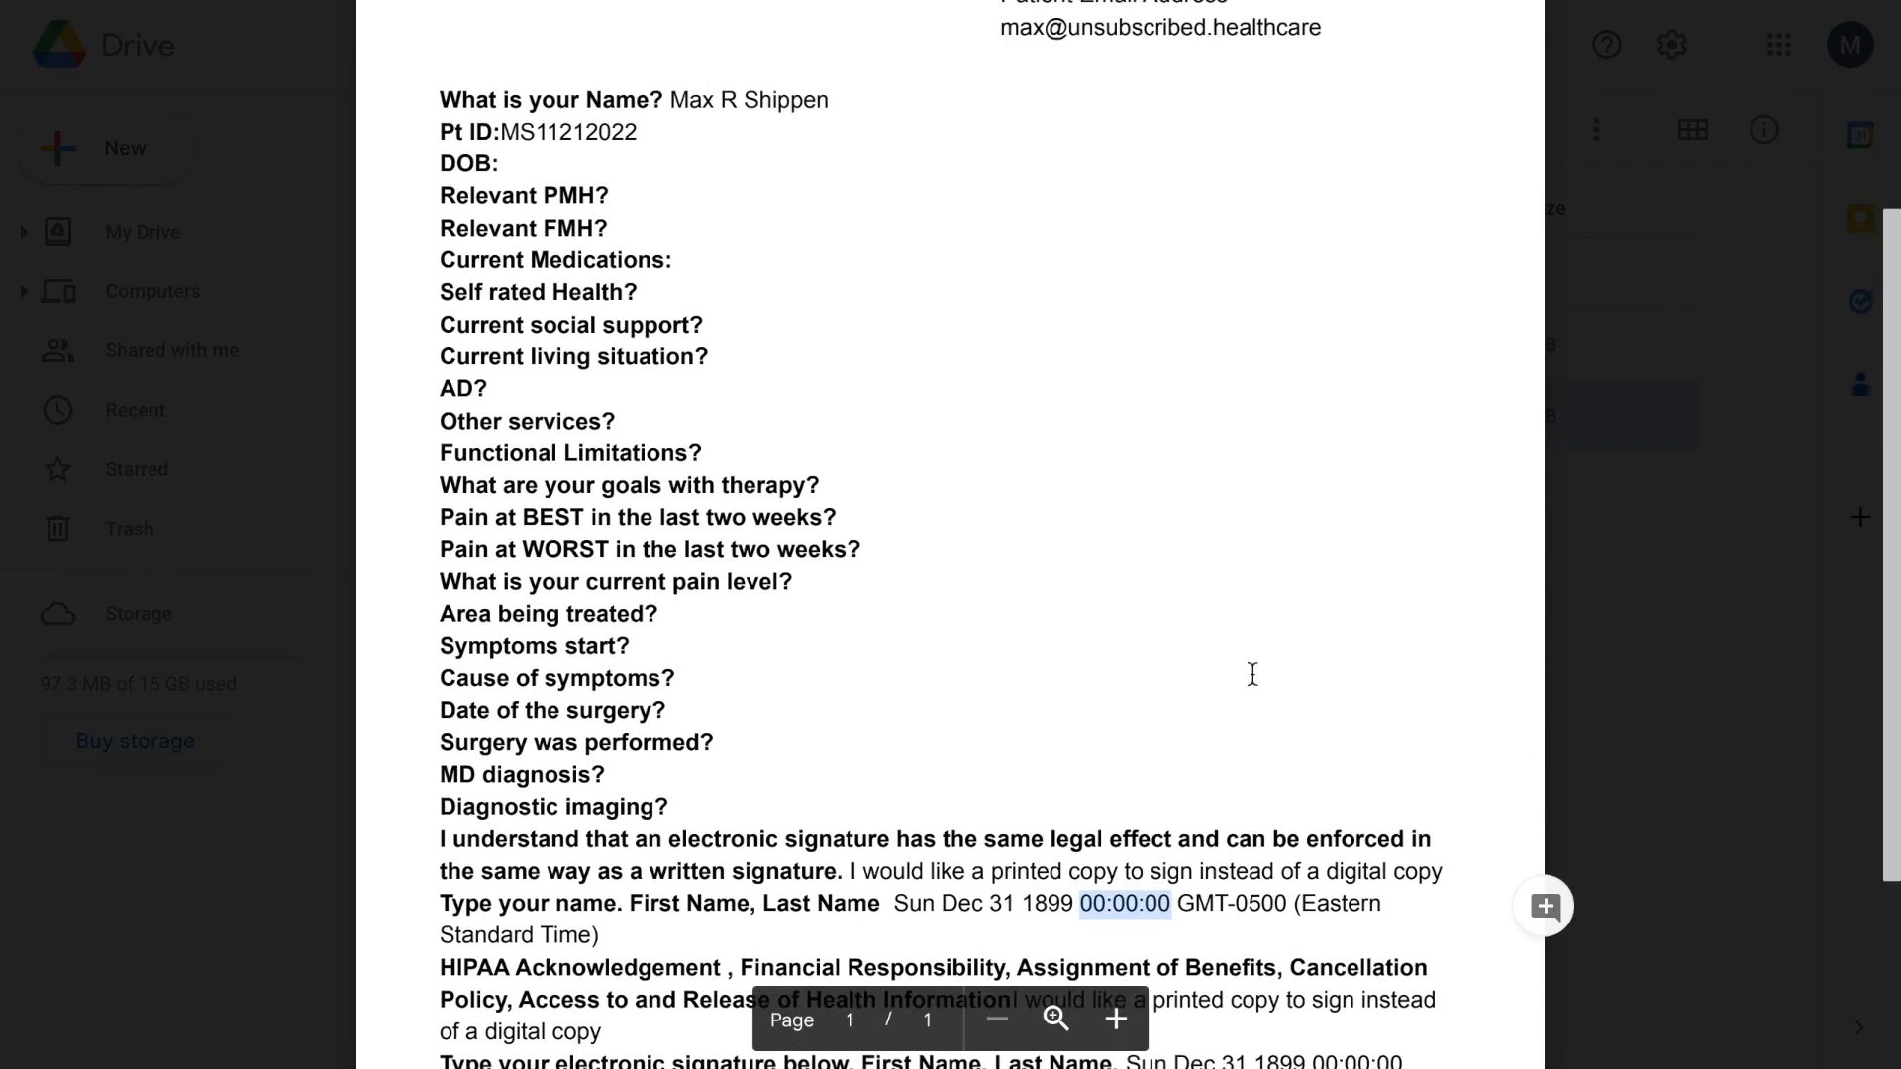
scroll(1430, 548, "up", 3)
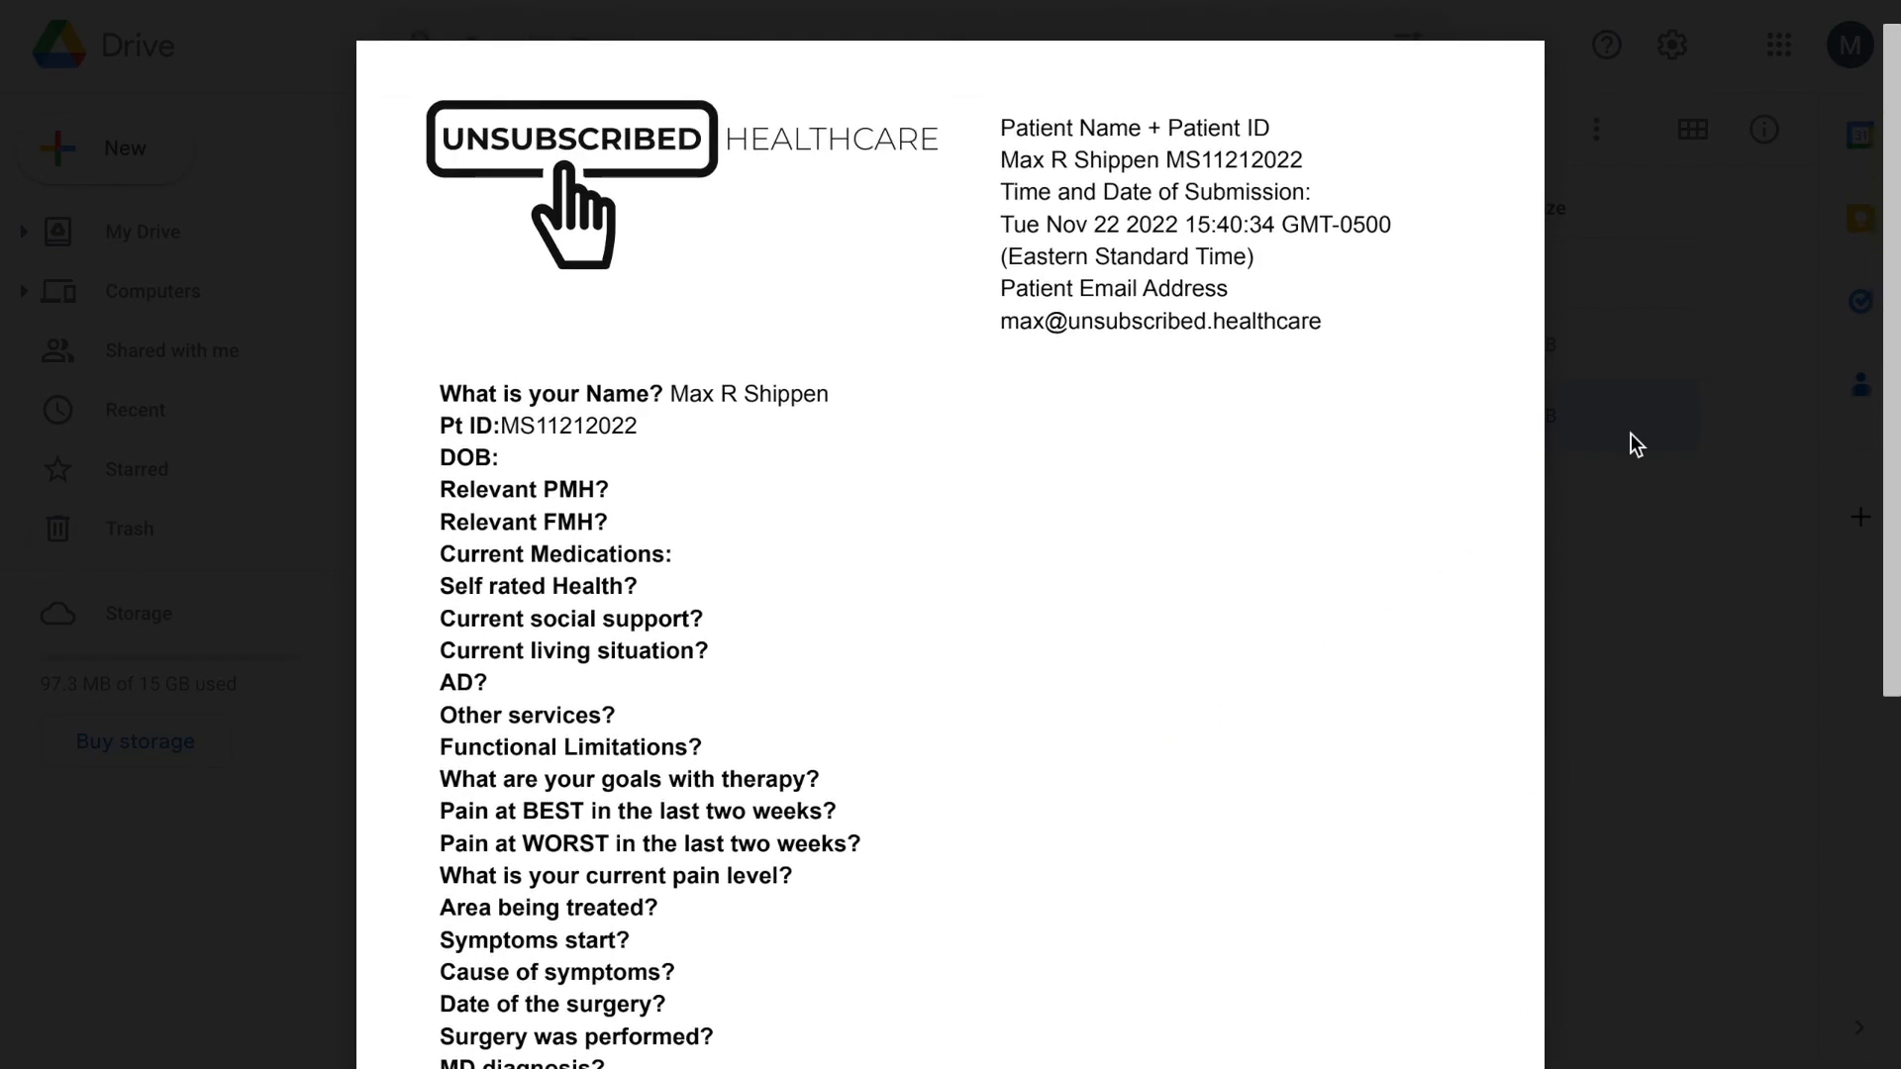
left_click(1643, 440)
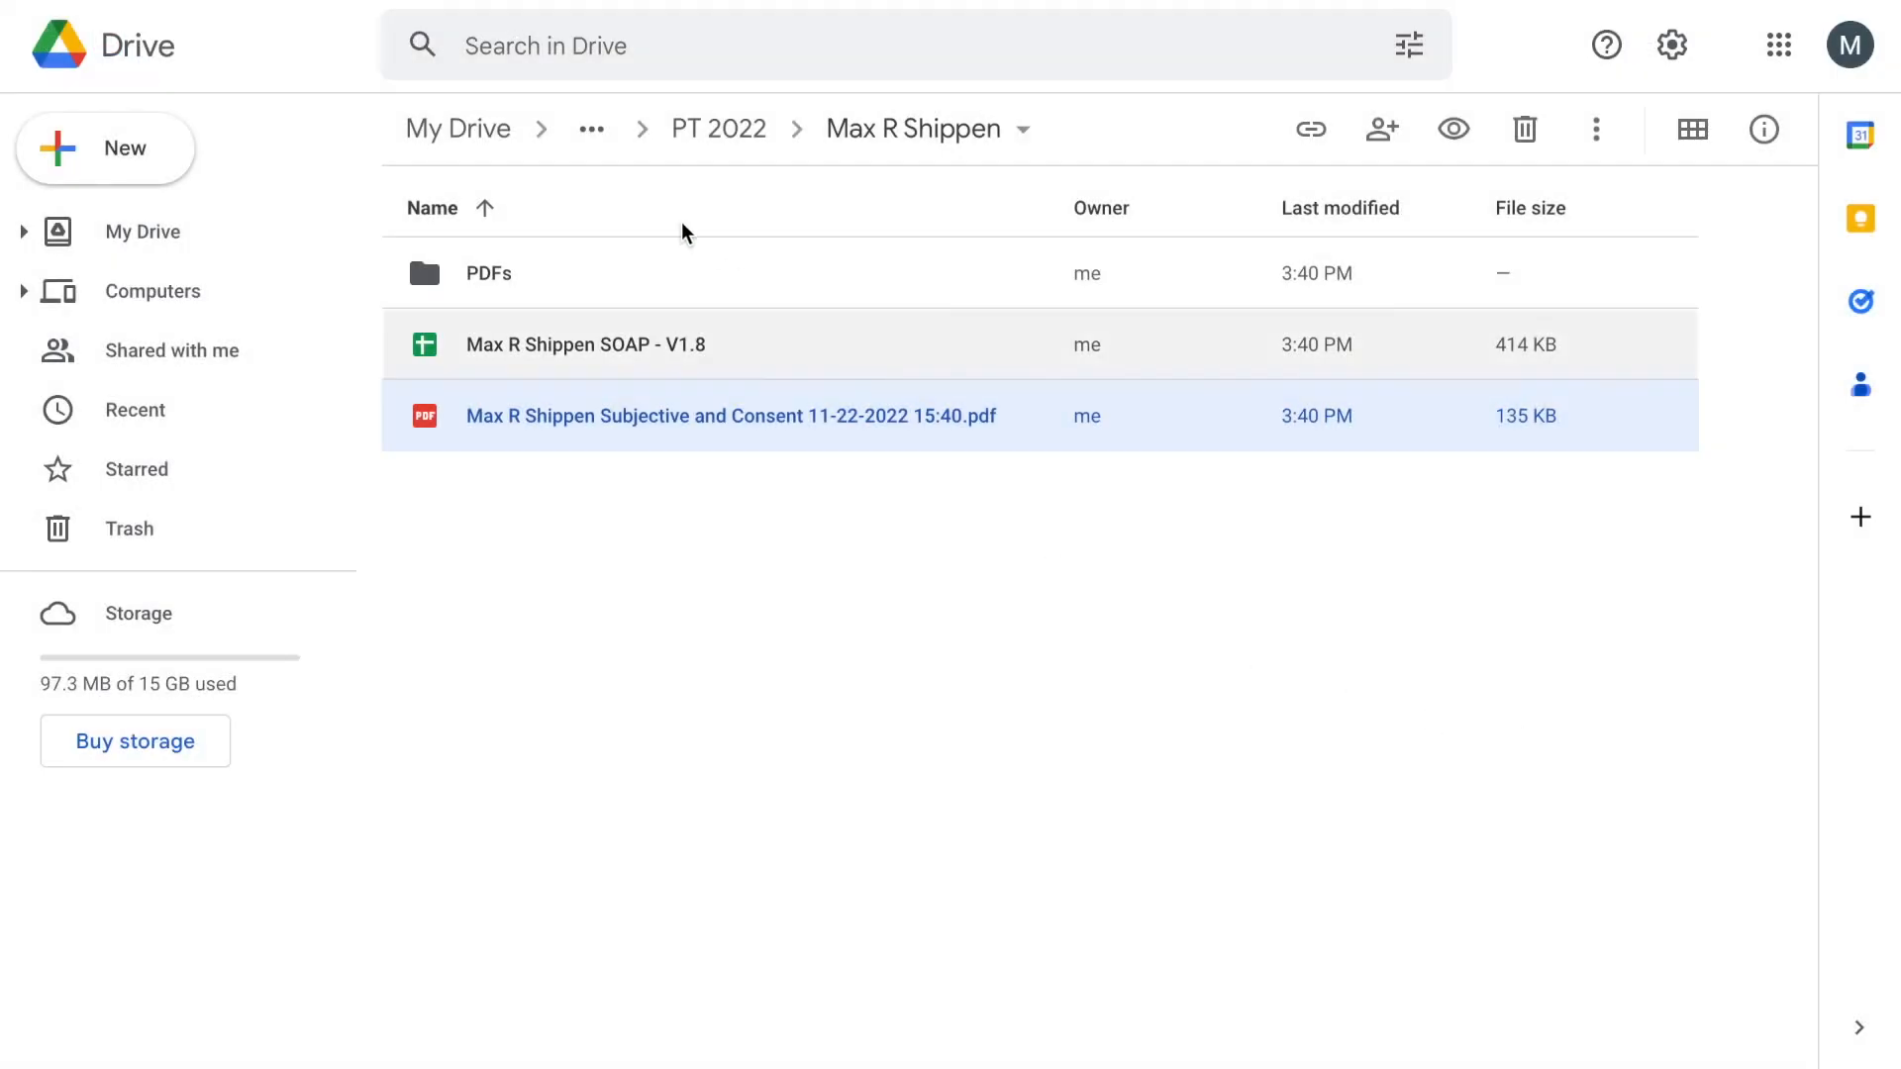
left_click(642, 329)
double_click(642, 320)
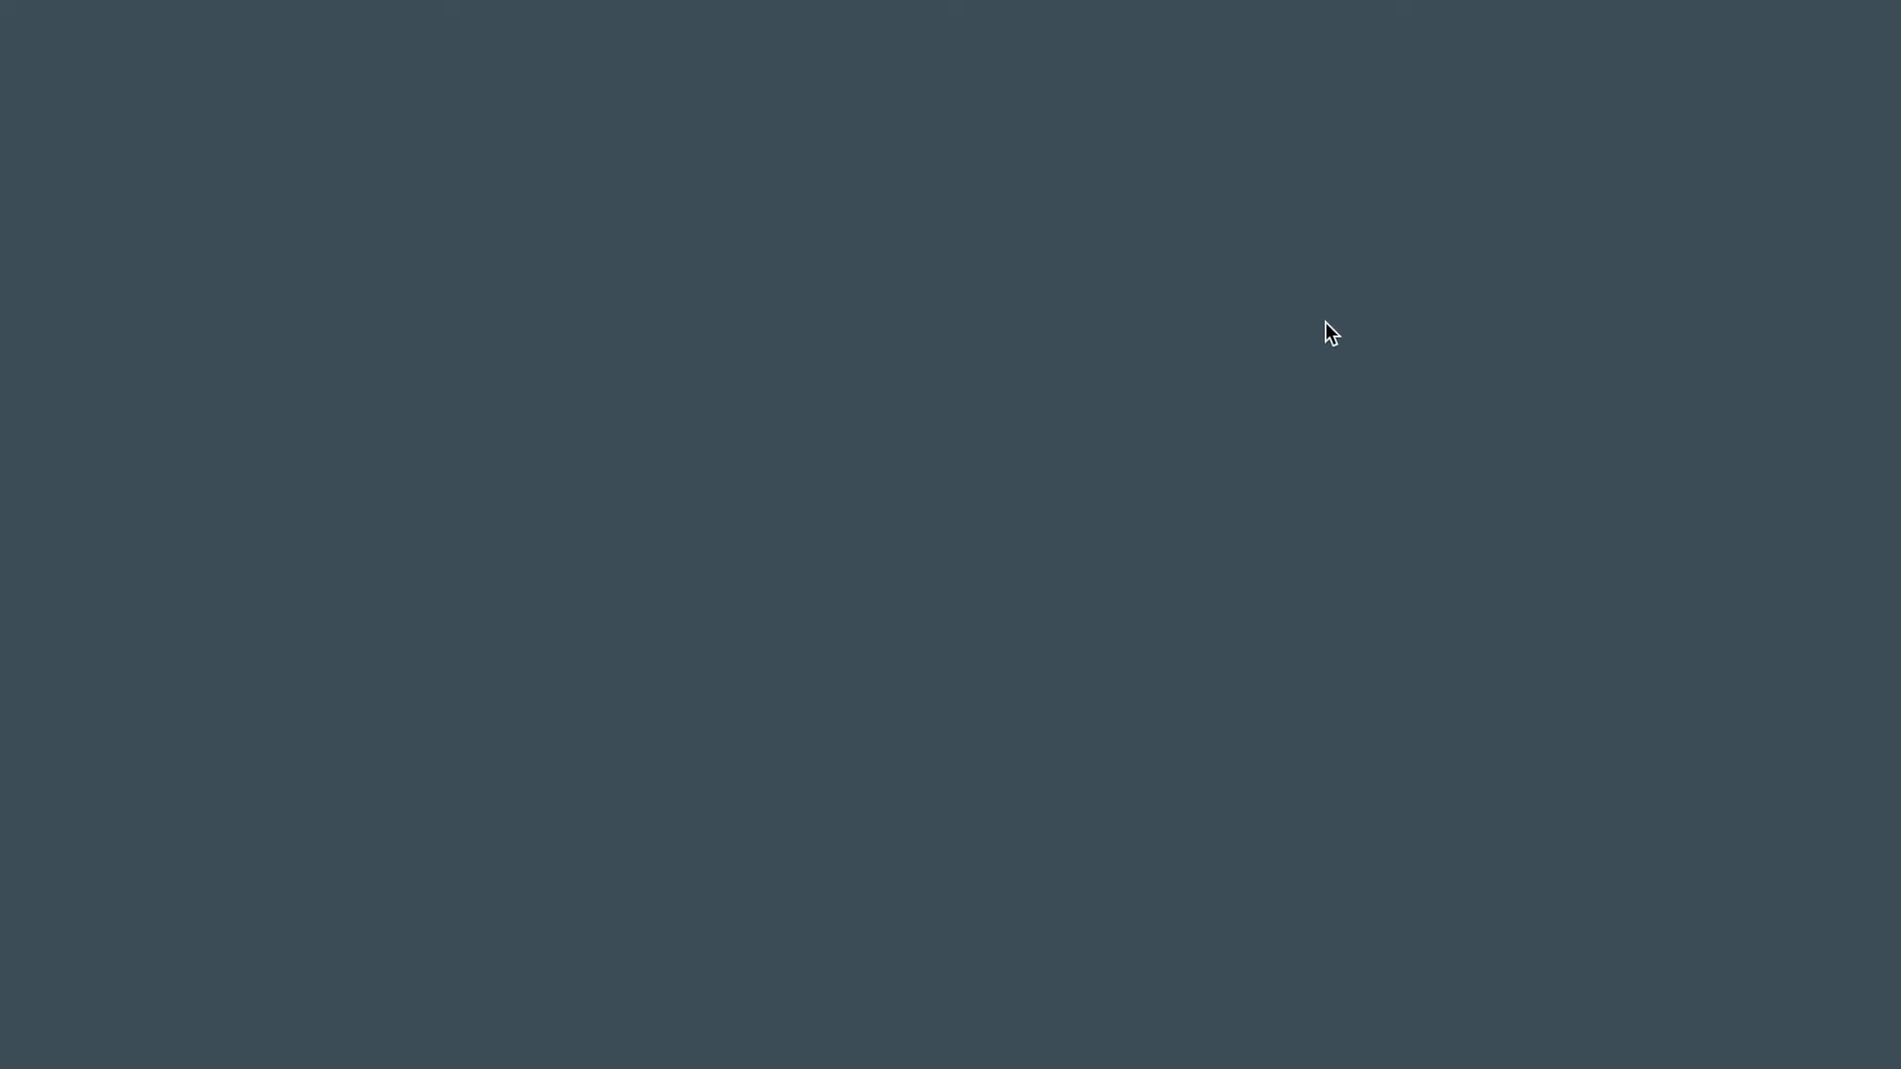